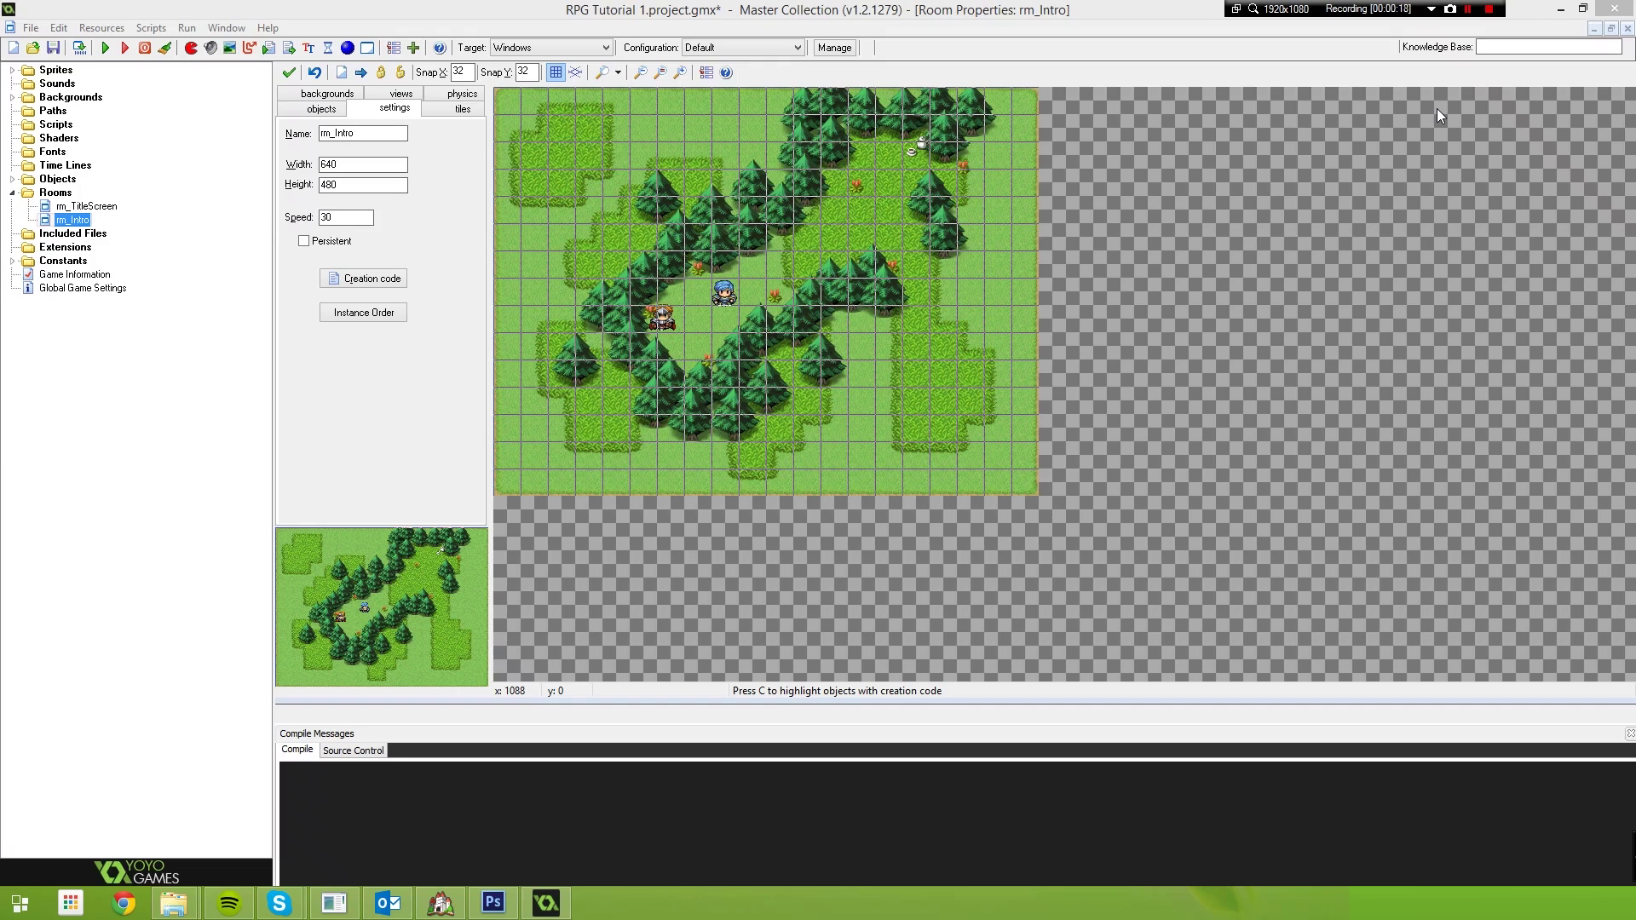
Recentre the forest room, then compare the RPG Maker houses project with the rm_Intro room editor.
ctrl+scroll(1035, 288, up, 2)
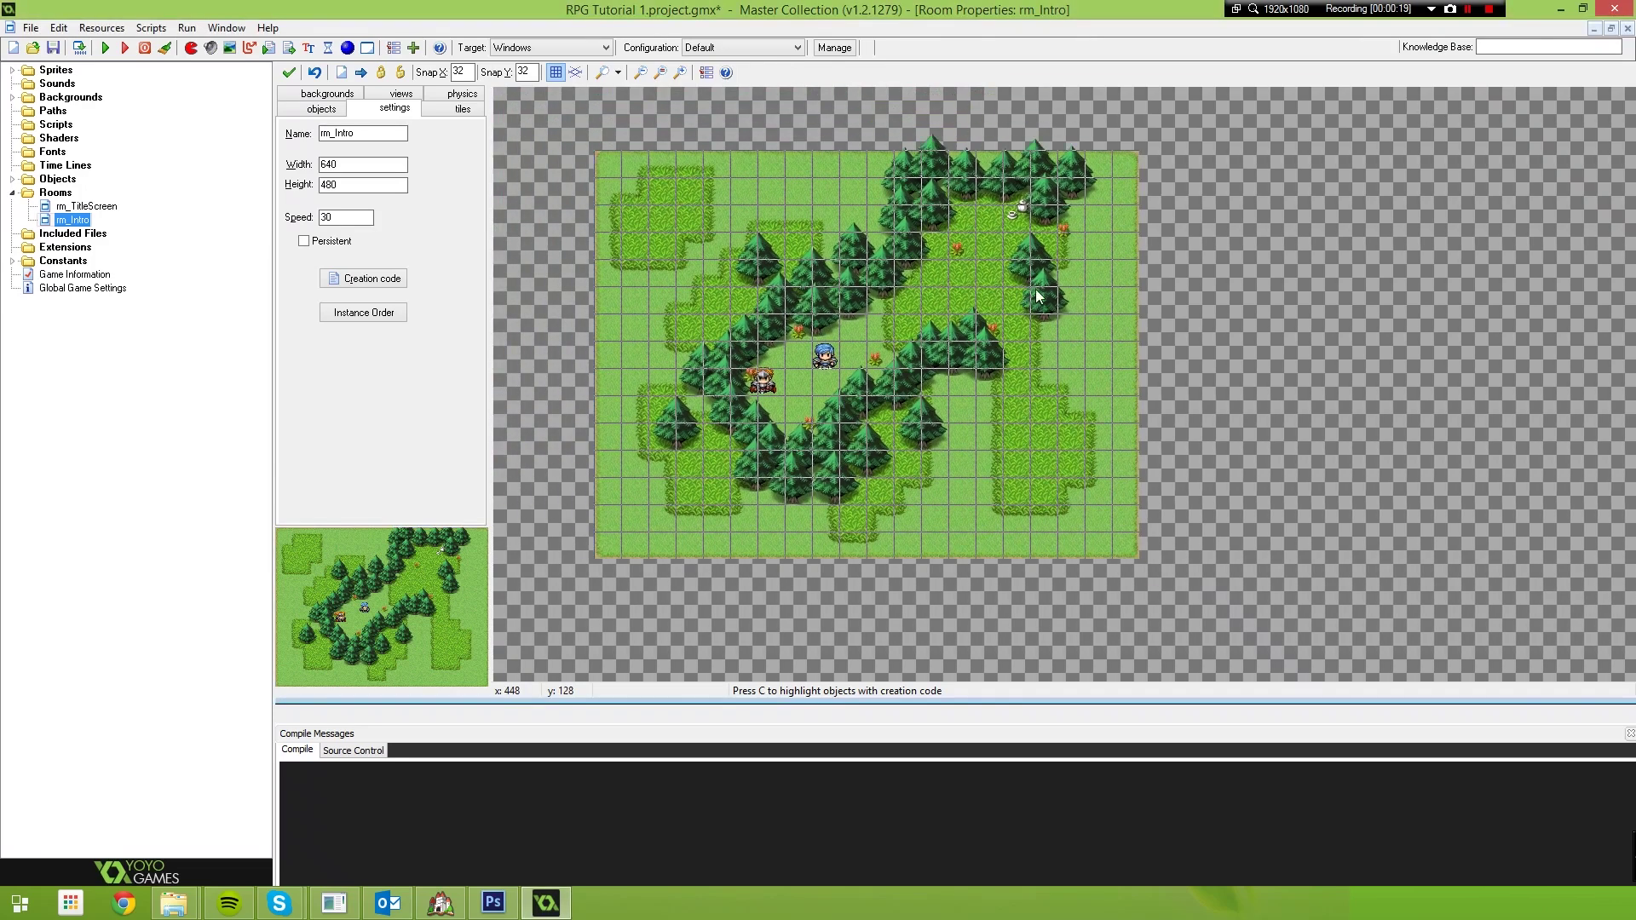
ctrl+scroll(1050, 334, down, 1)
ctrl+scroll(1056, 358, up, 2)
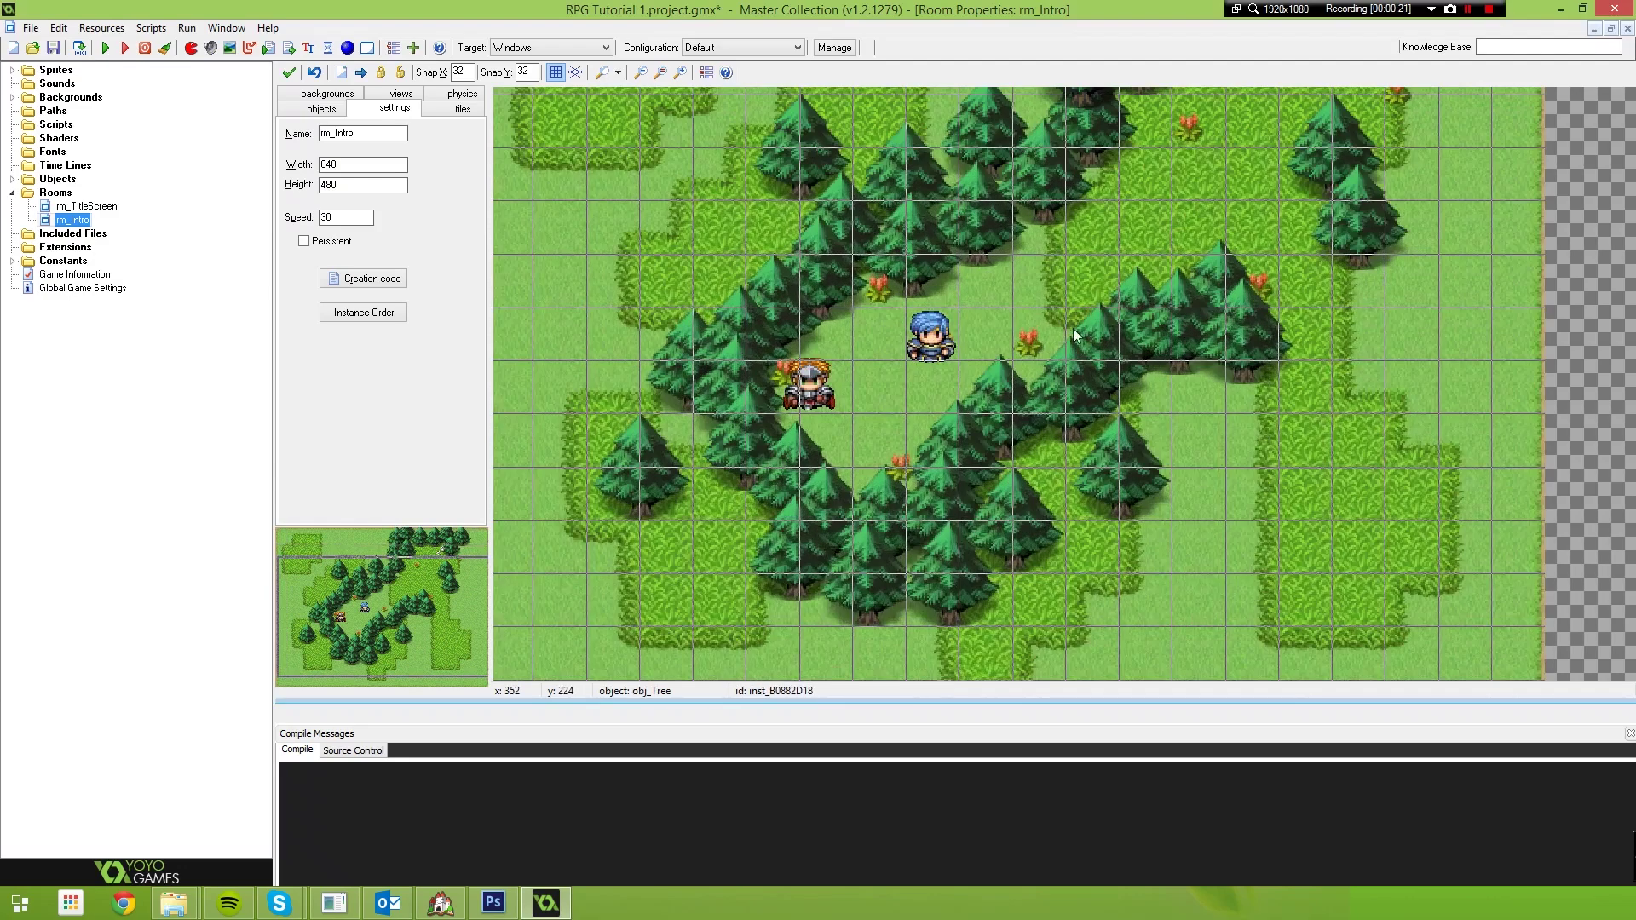
ctrl+scroll(1055, 371, down, 1)
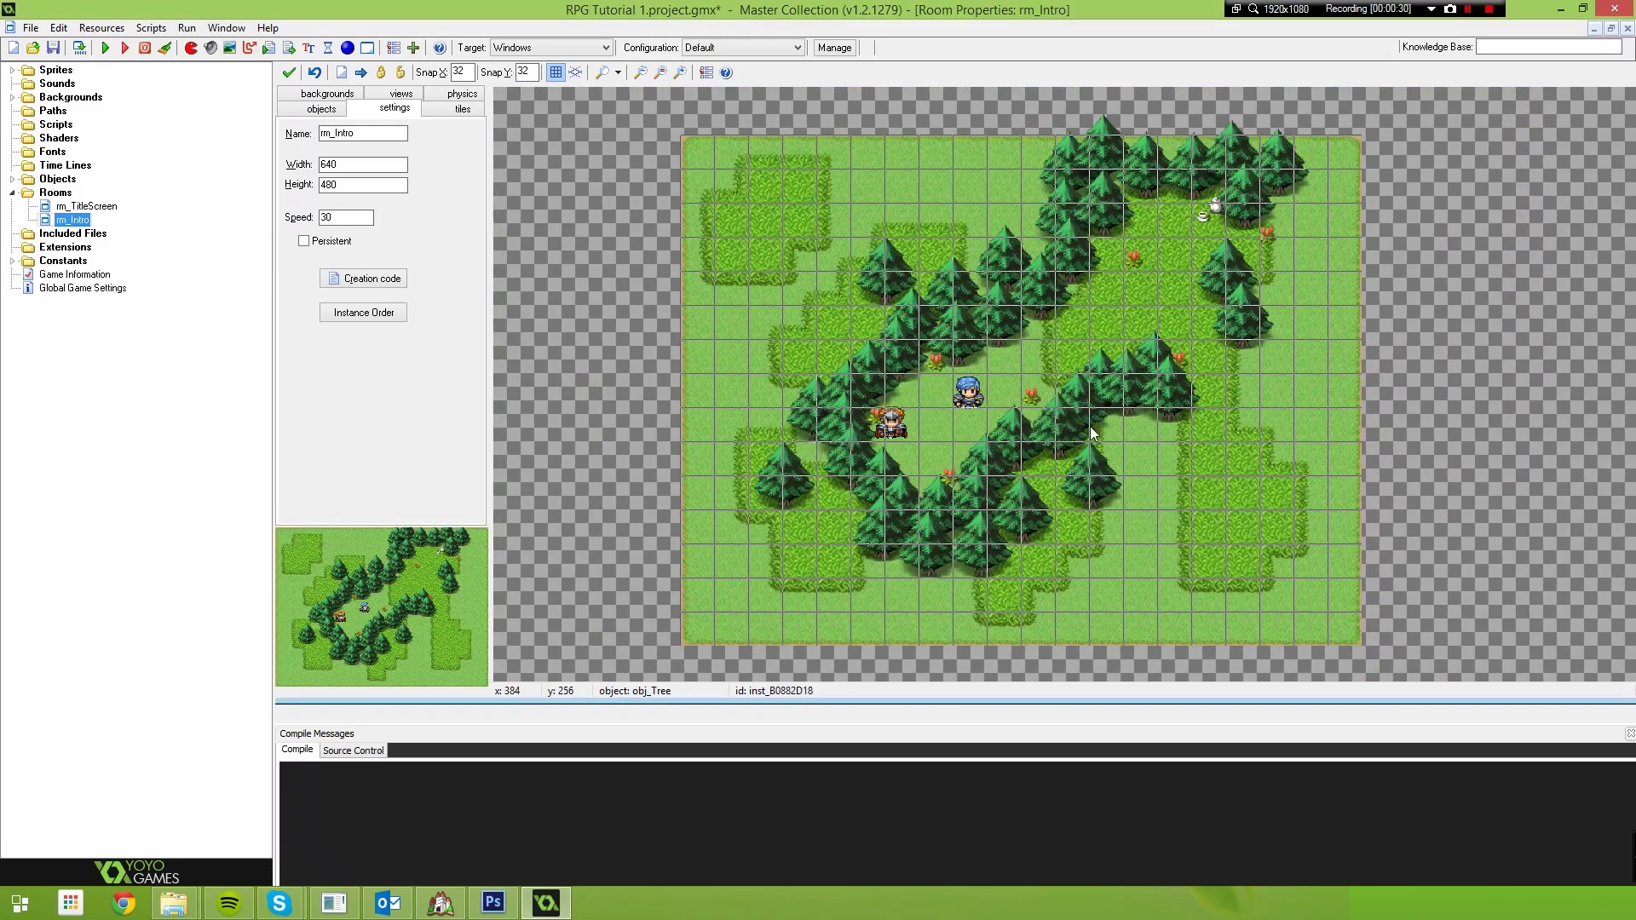
middle_drag(1090, 426, 995, 414)
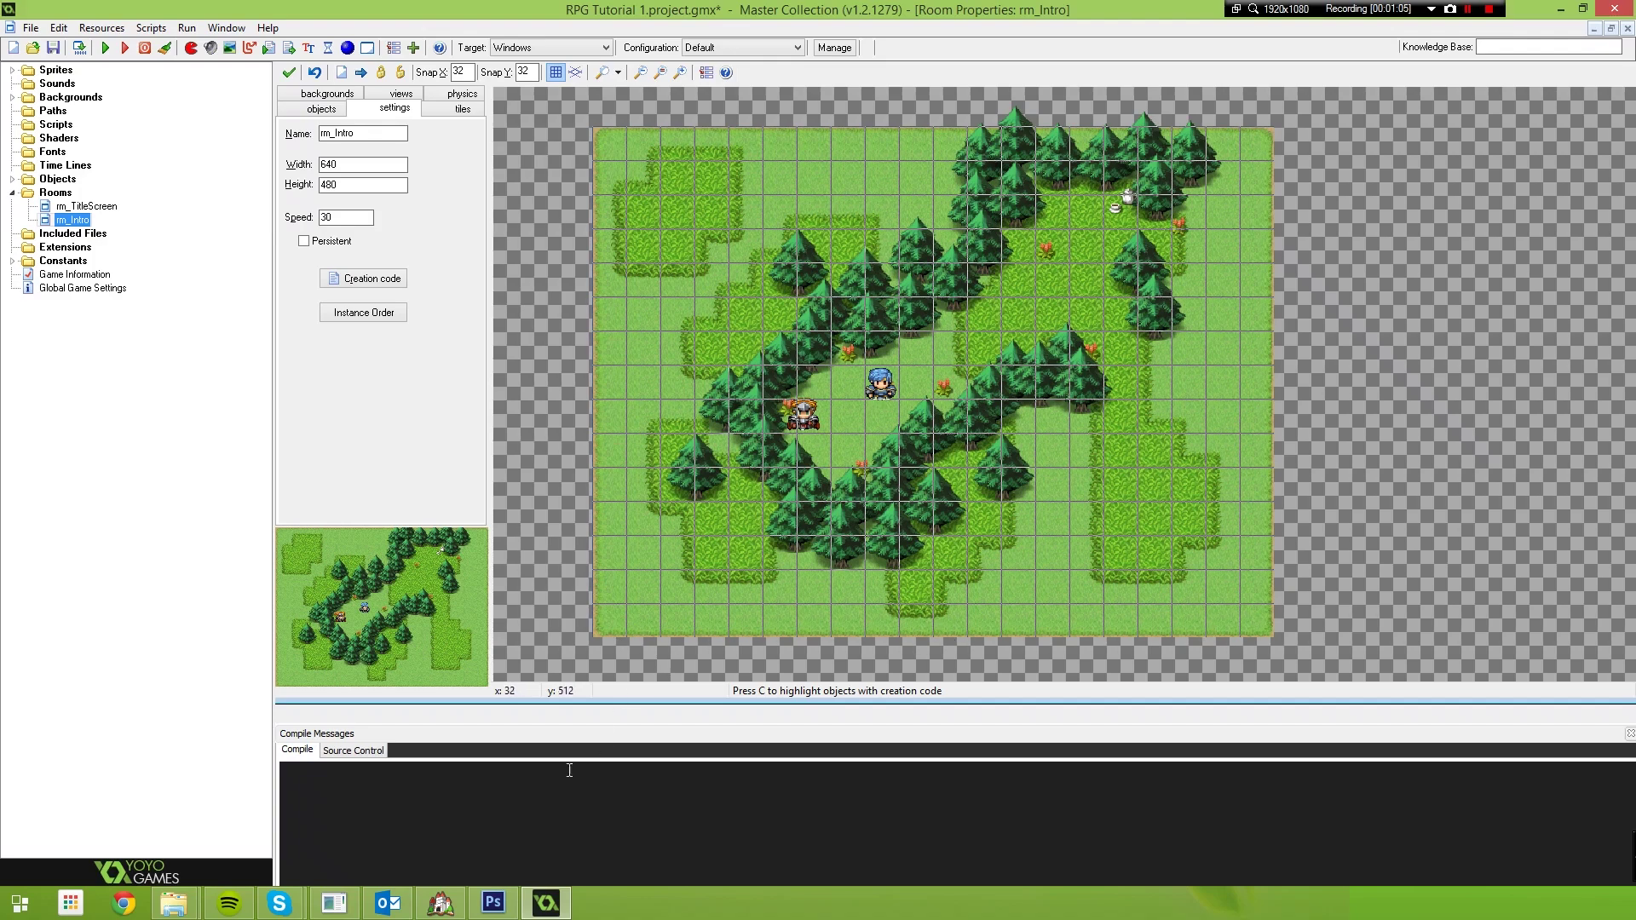
click(441, 903)
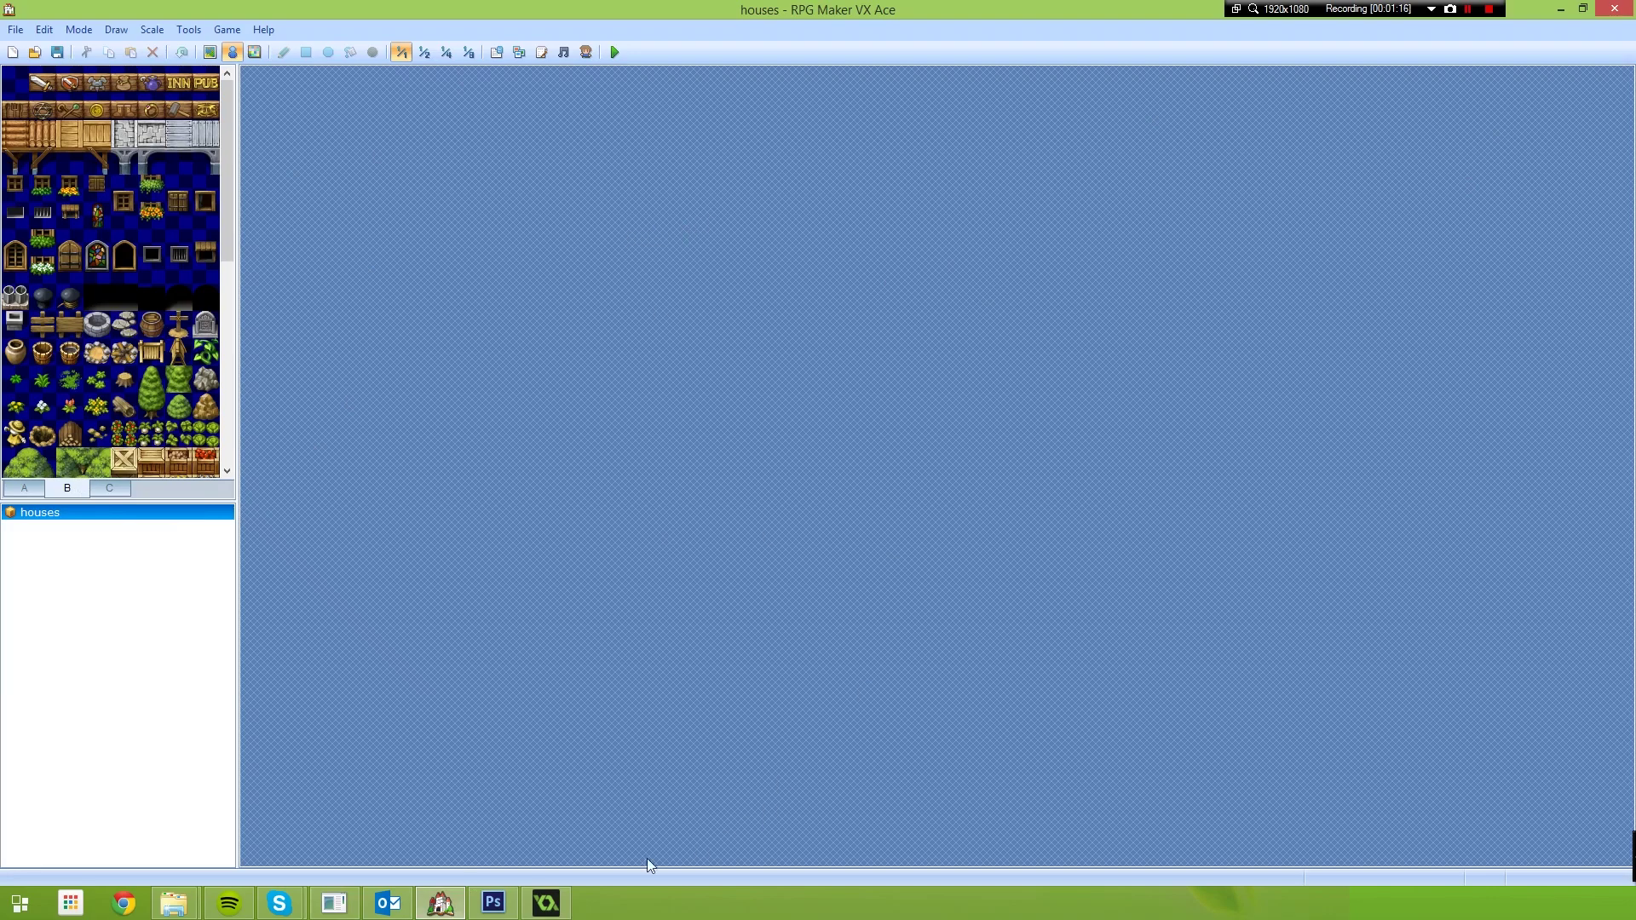
click(546, 903)
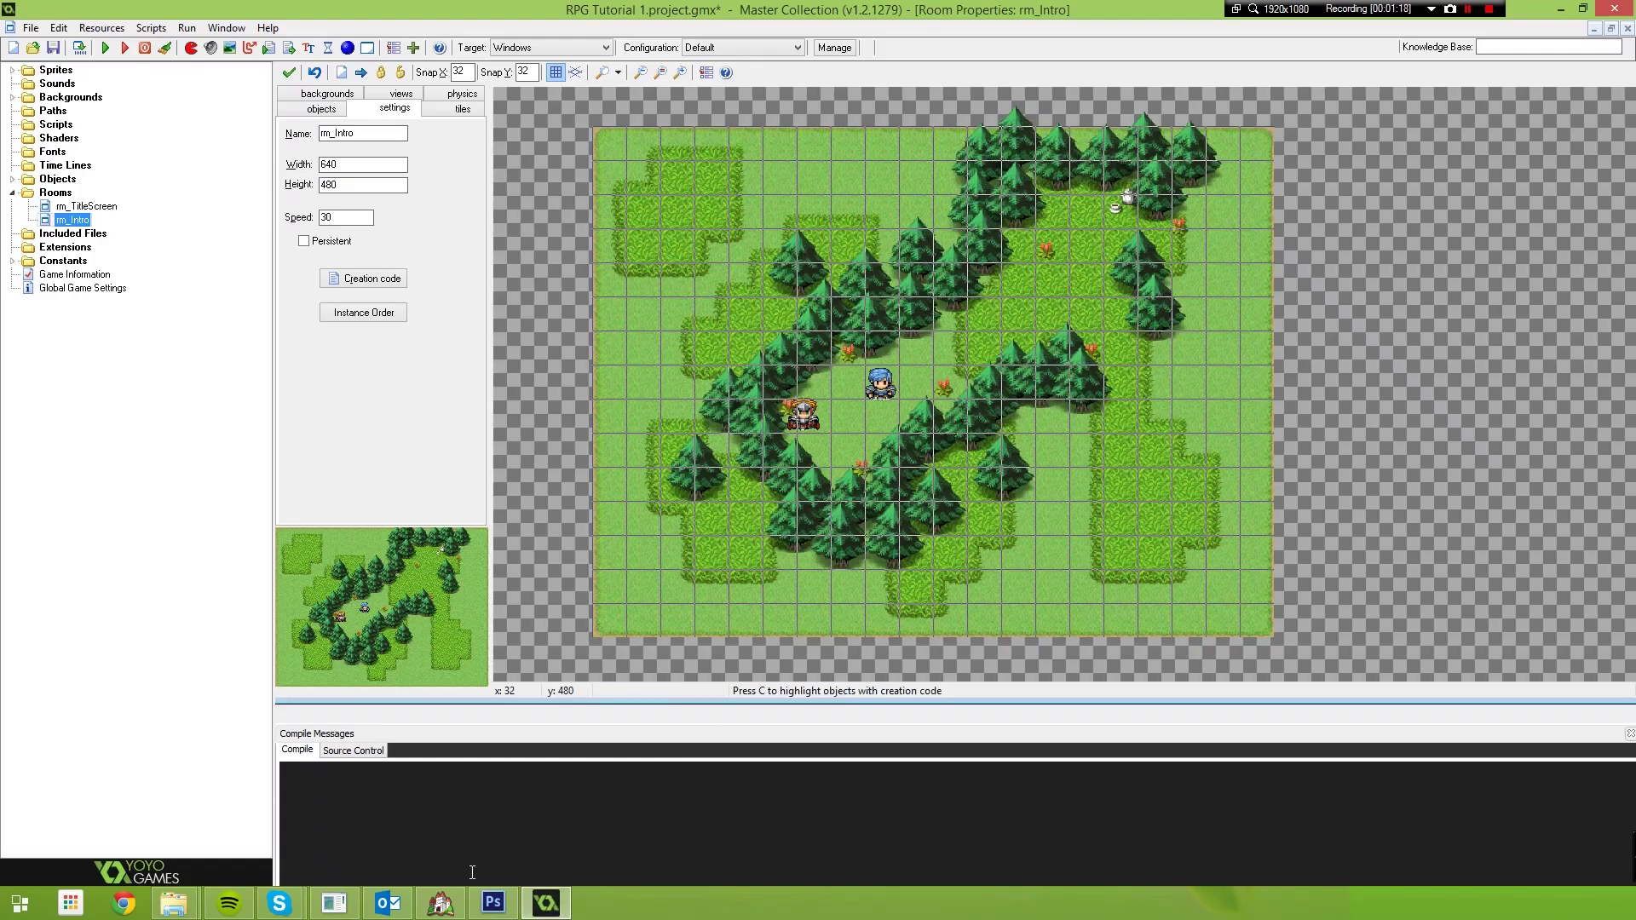
click(440, 904)
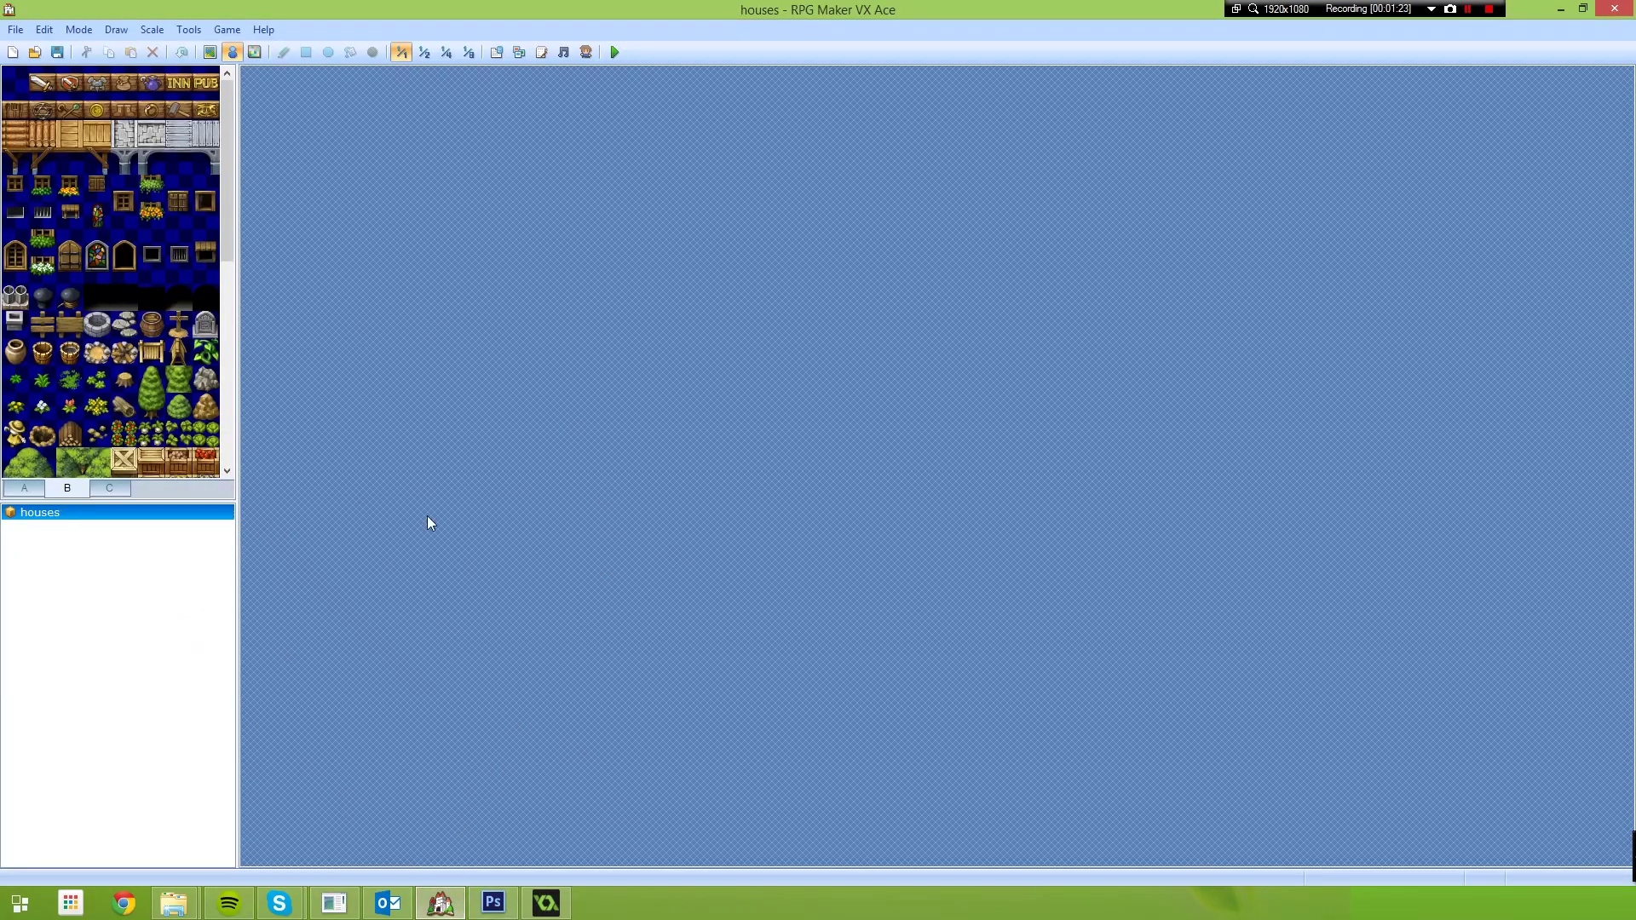
click(546, 903)
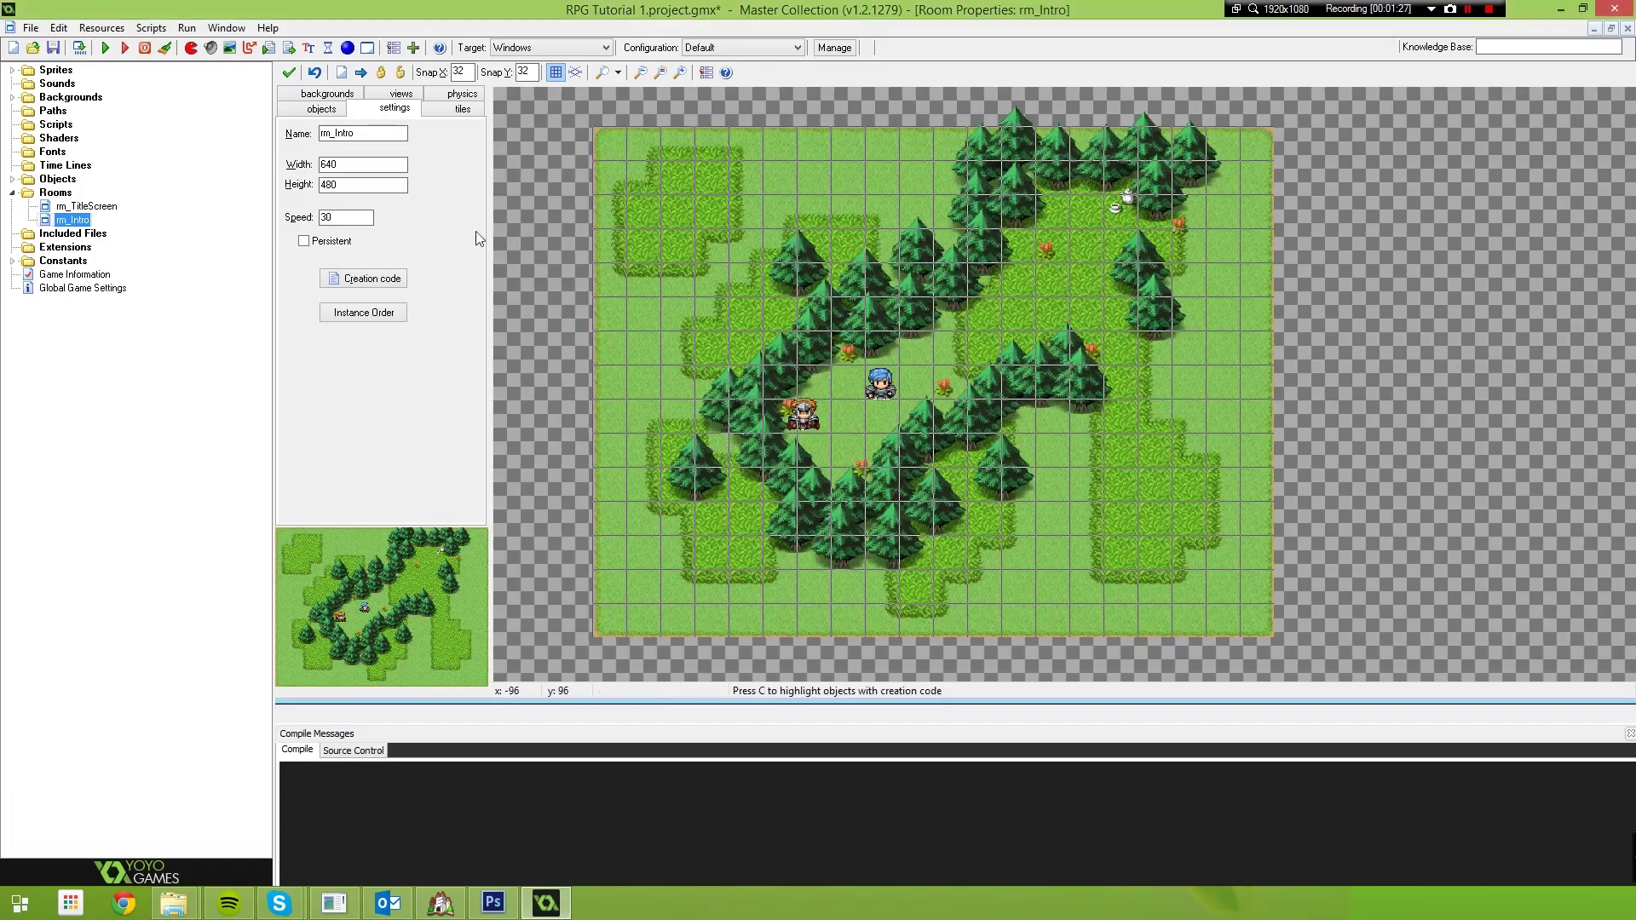
Create a new room2 and move it to the top of the Rooms list.
right_click(57, 193)
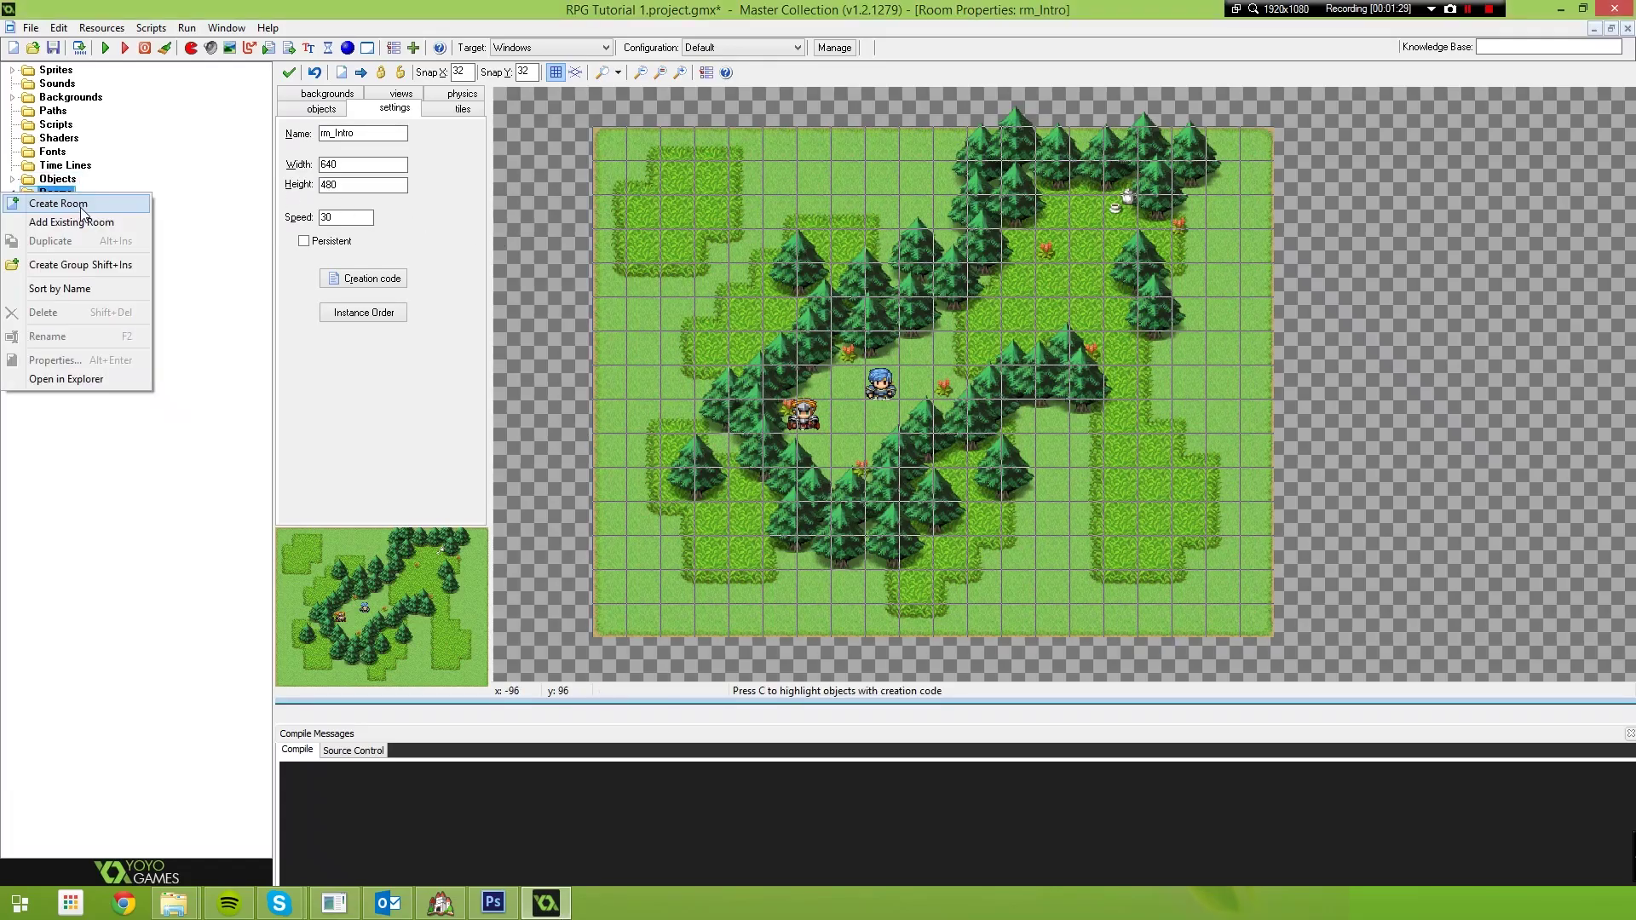
click(81, 197)
drag(64, 237, 67, 201)
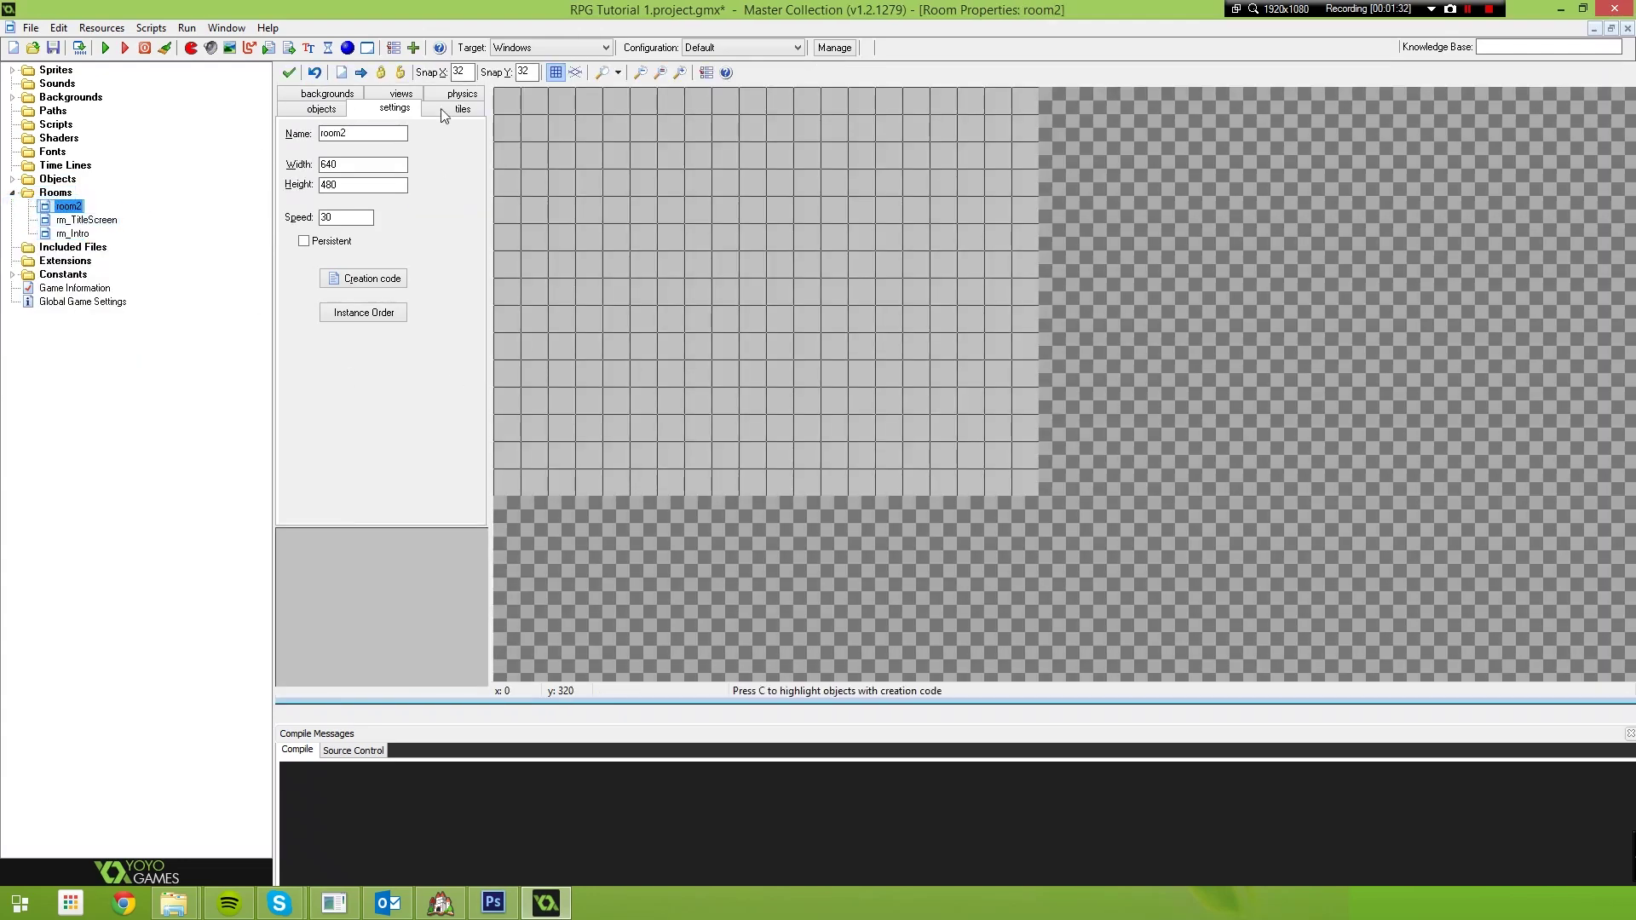
Set room2's width and height to 1500 and start a test run.
click(131, 58)
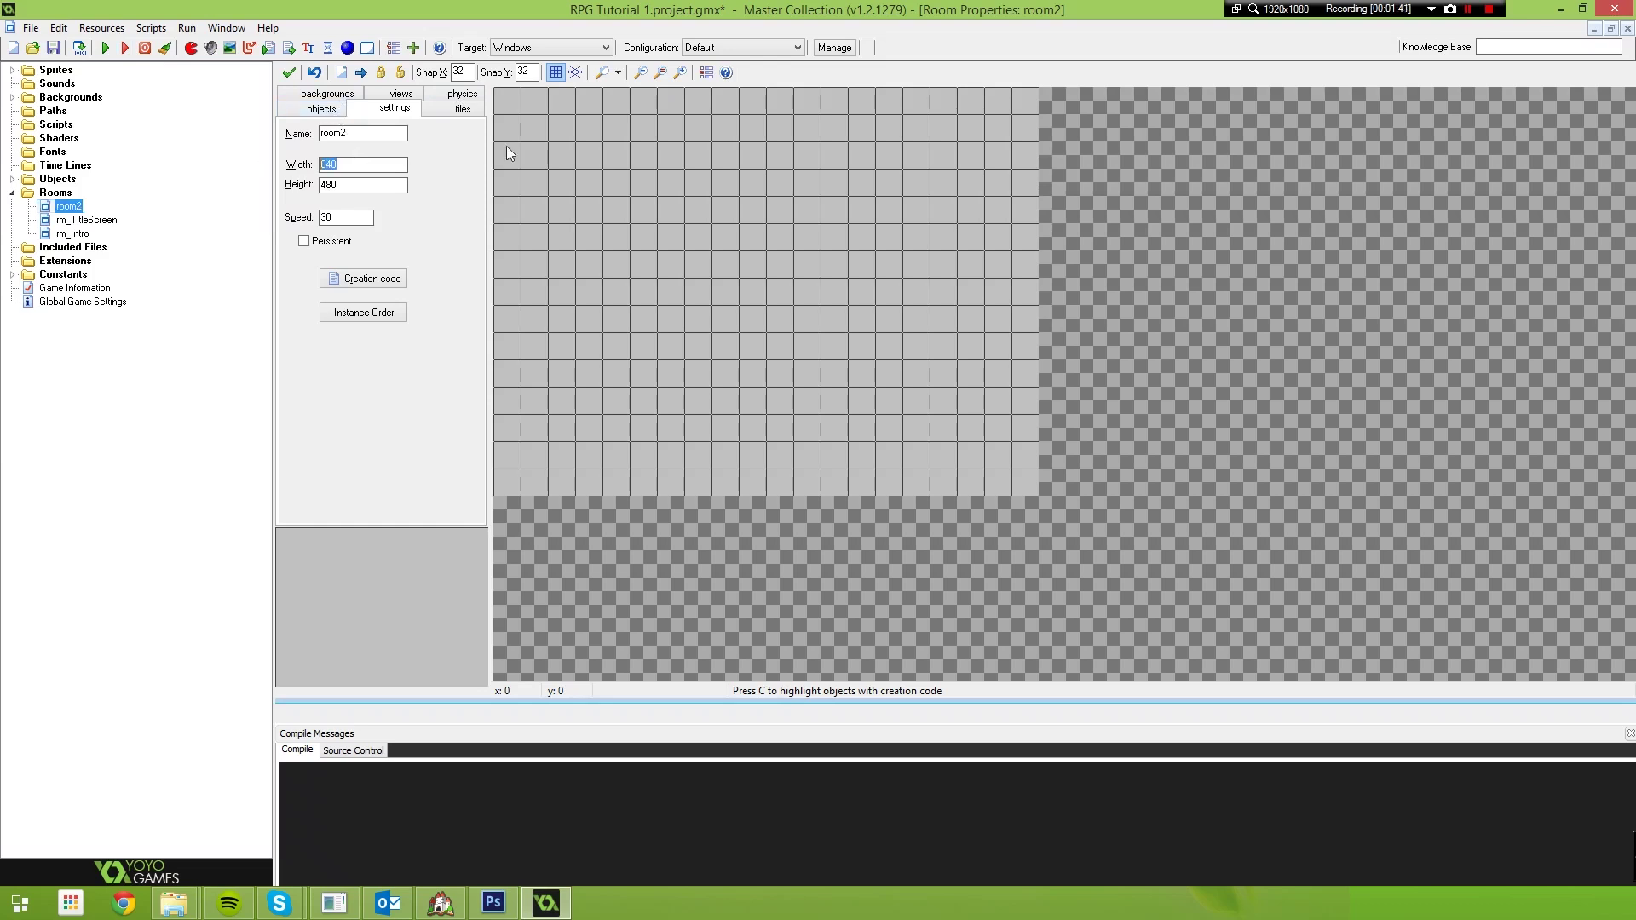
text(1500)
key(Tab)
text(1500)
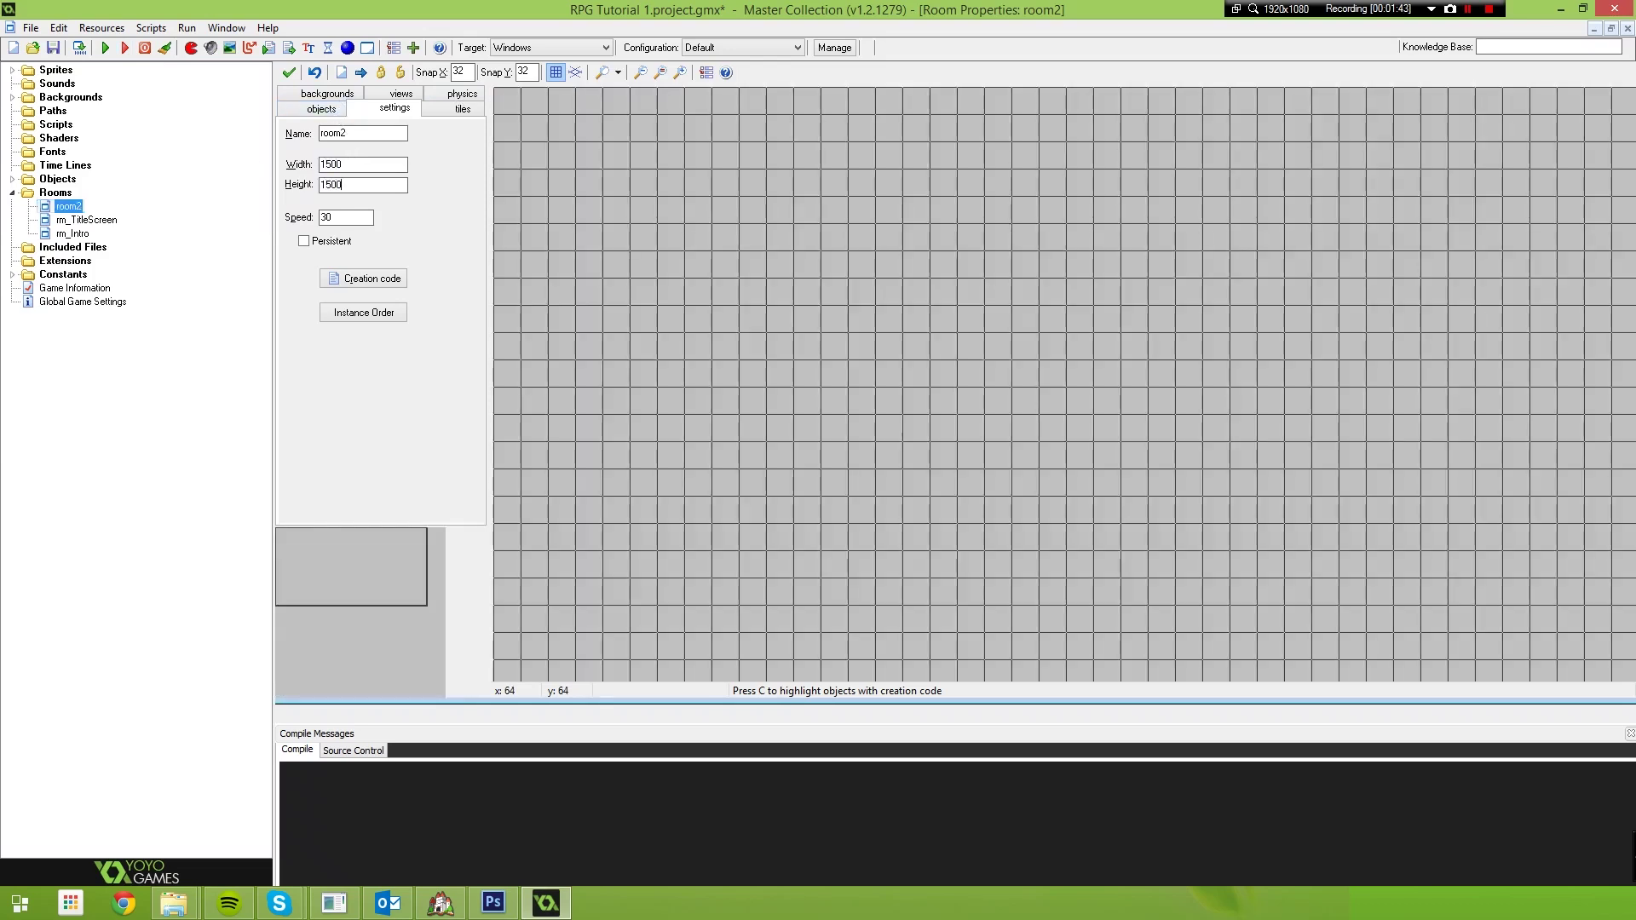
click(105, 48)
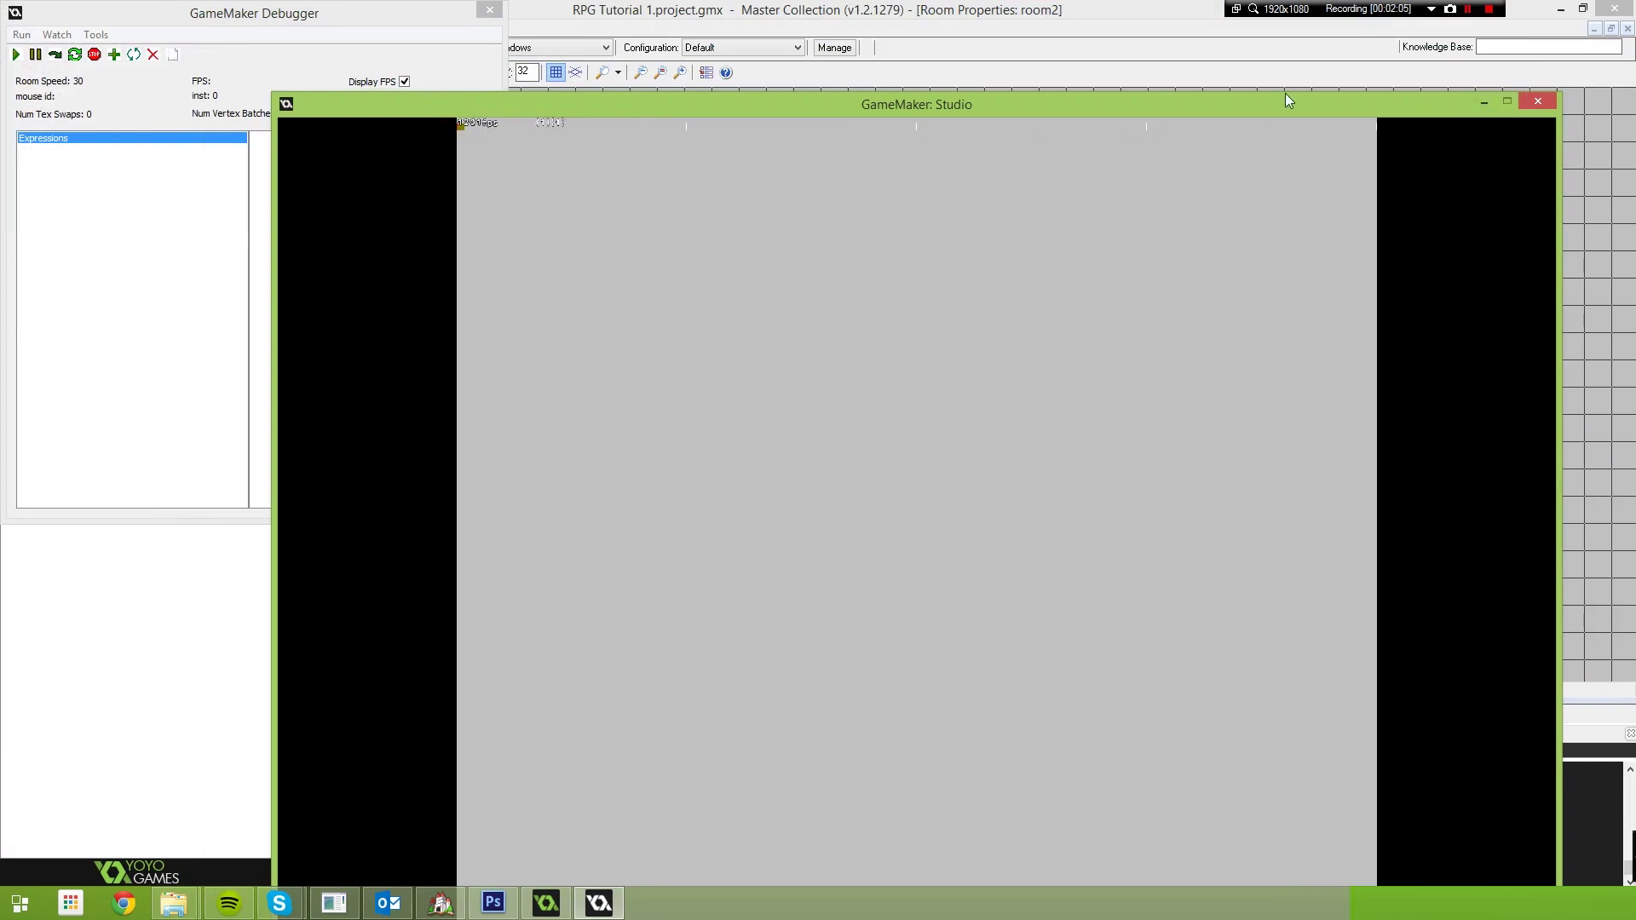
Close the running game and debugger after checking the empty grey room2.
click(1538, 102)
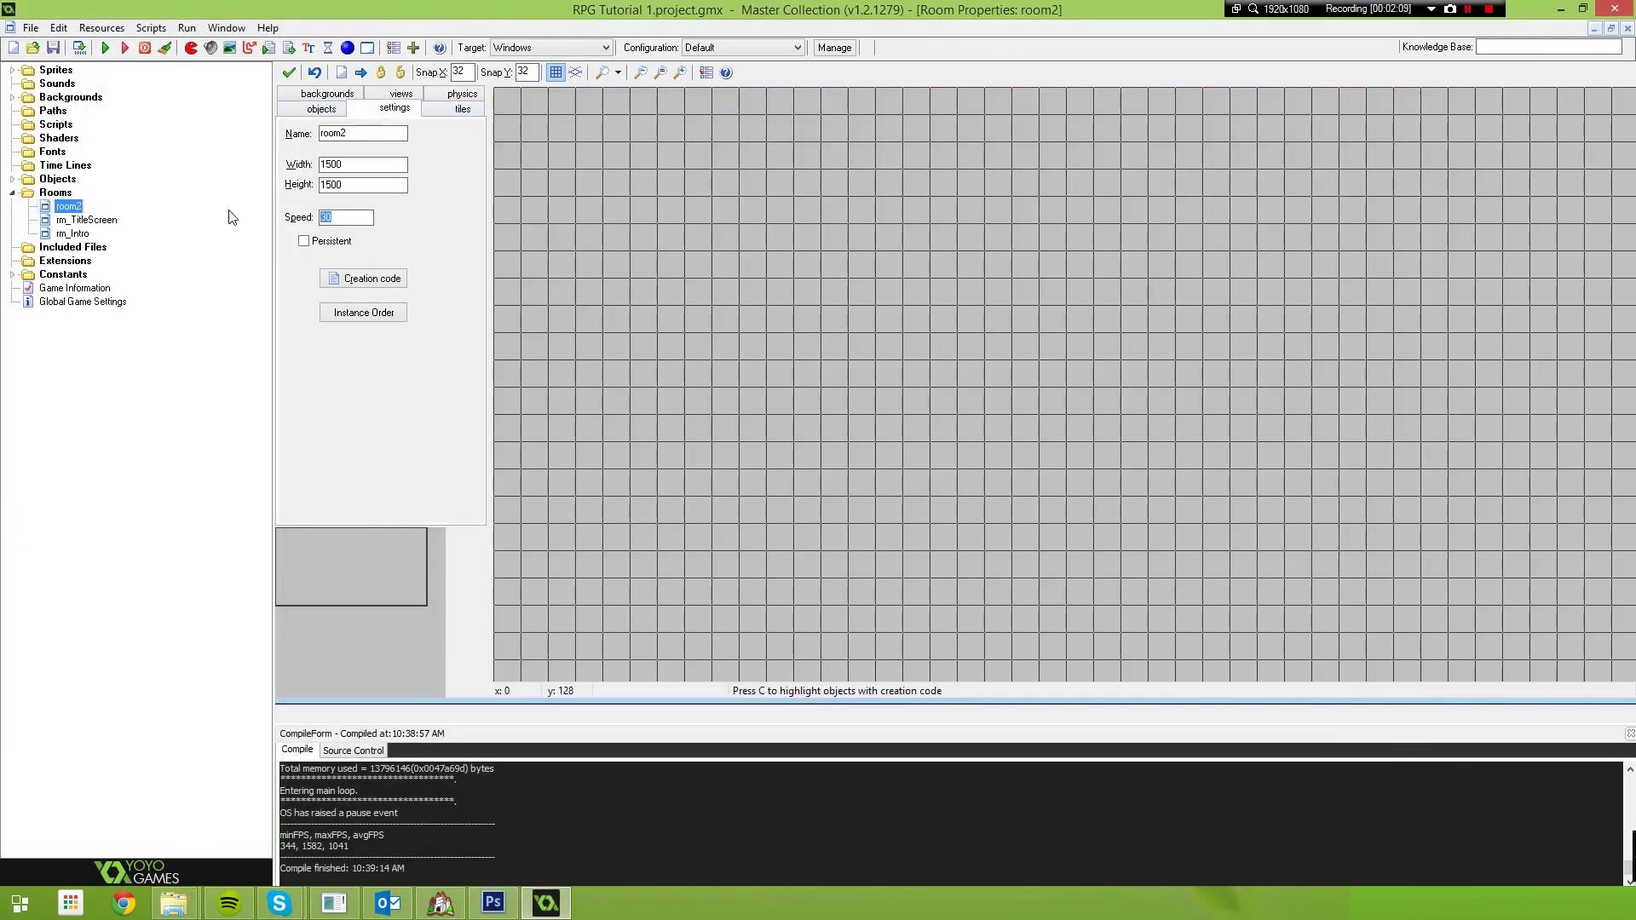
Set room speed to 60, make View 0 visible at room start, then run and close the game.
text(60)
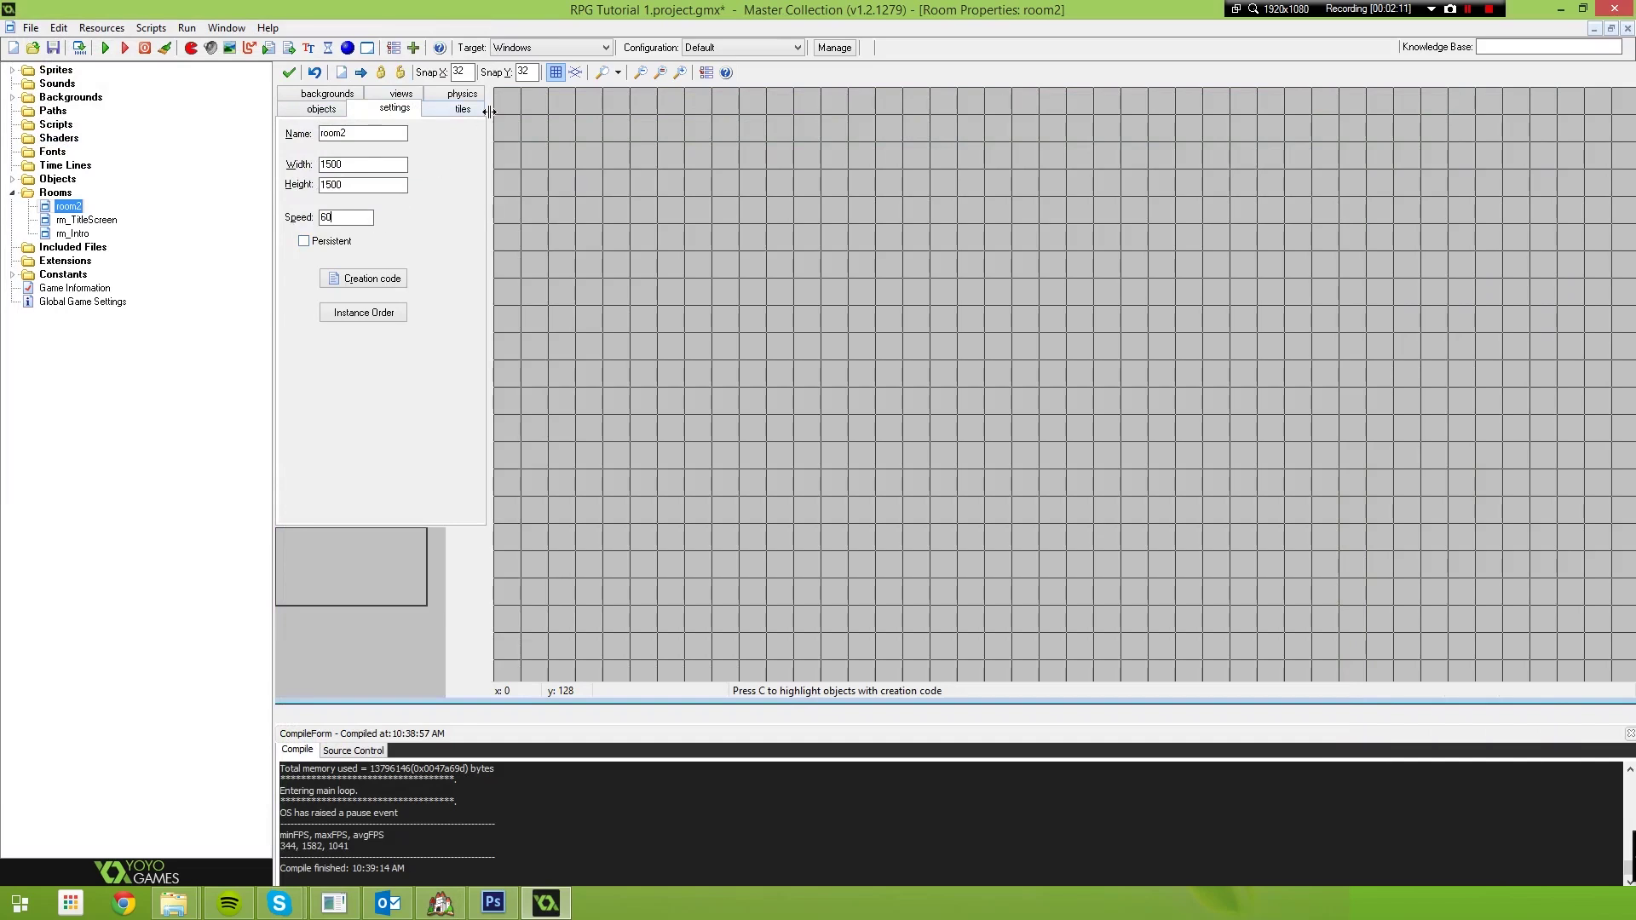
click(401, 95)
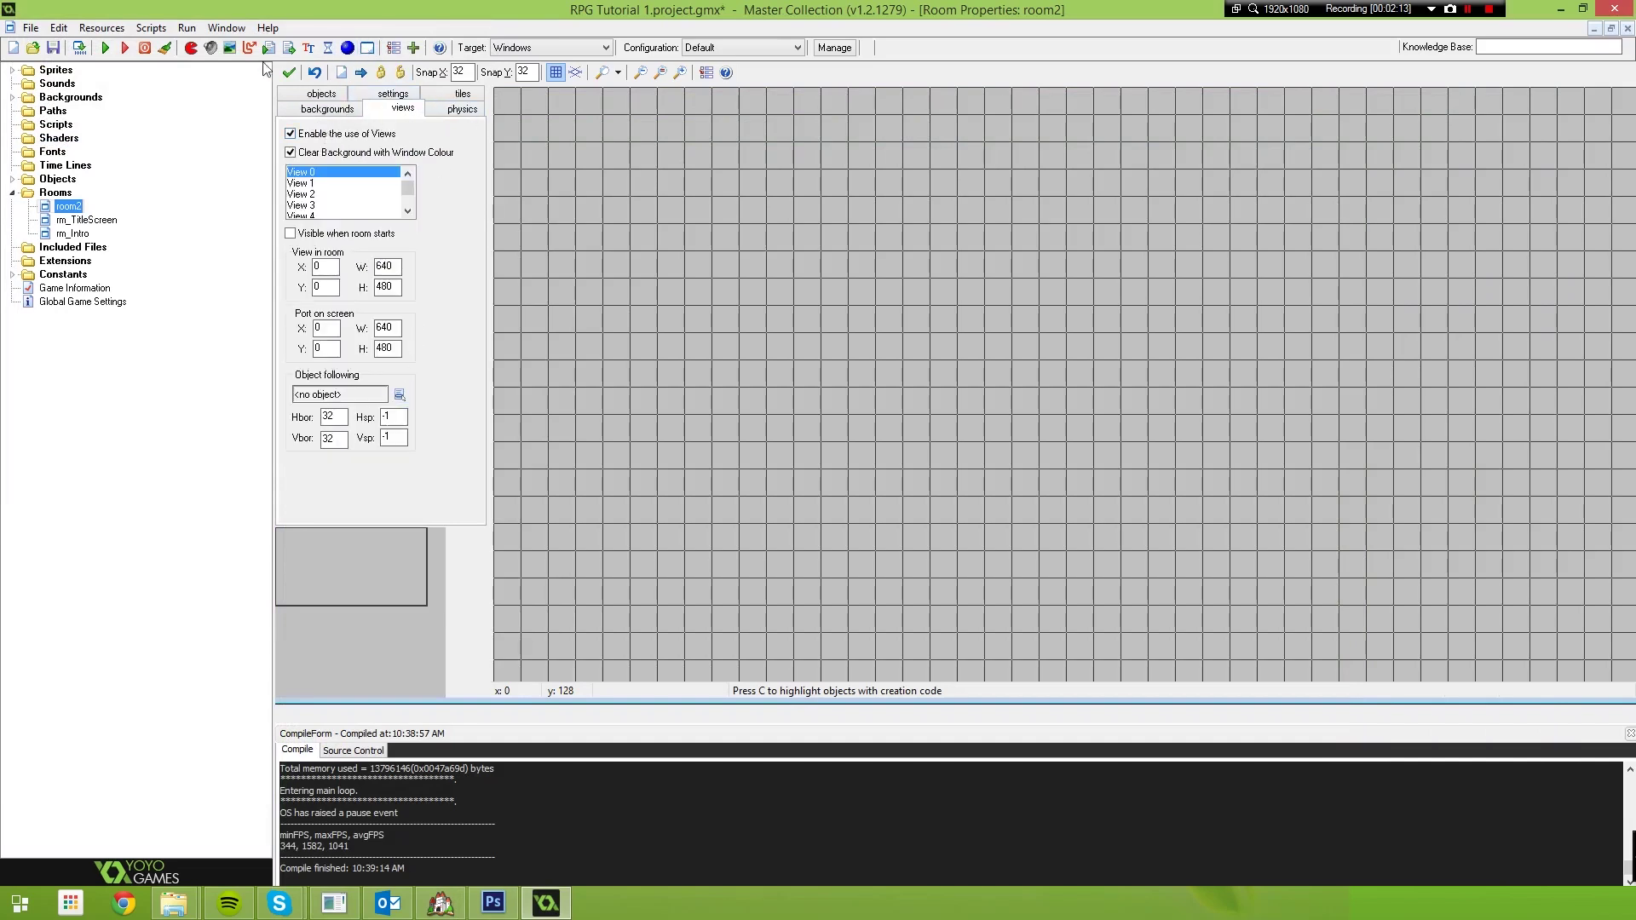
key(F5)
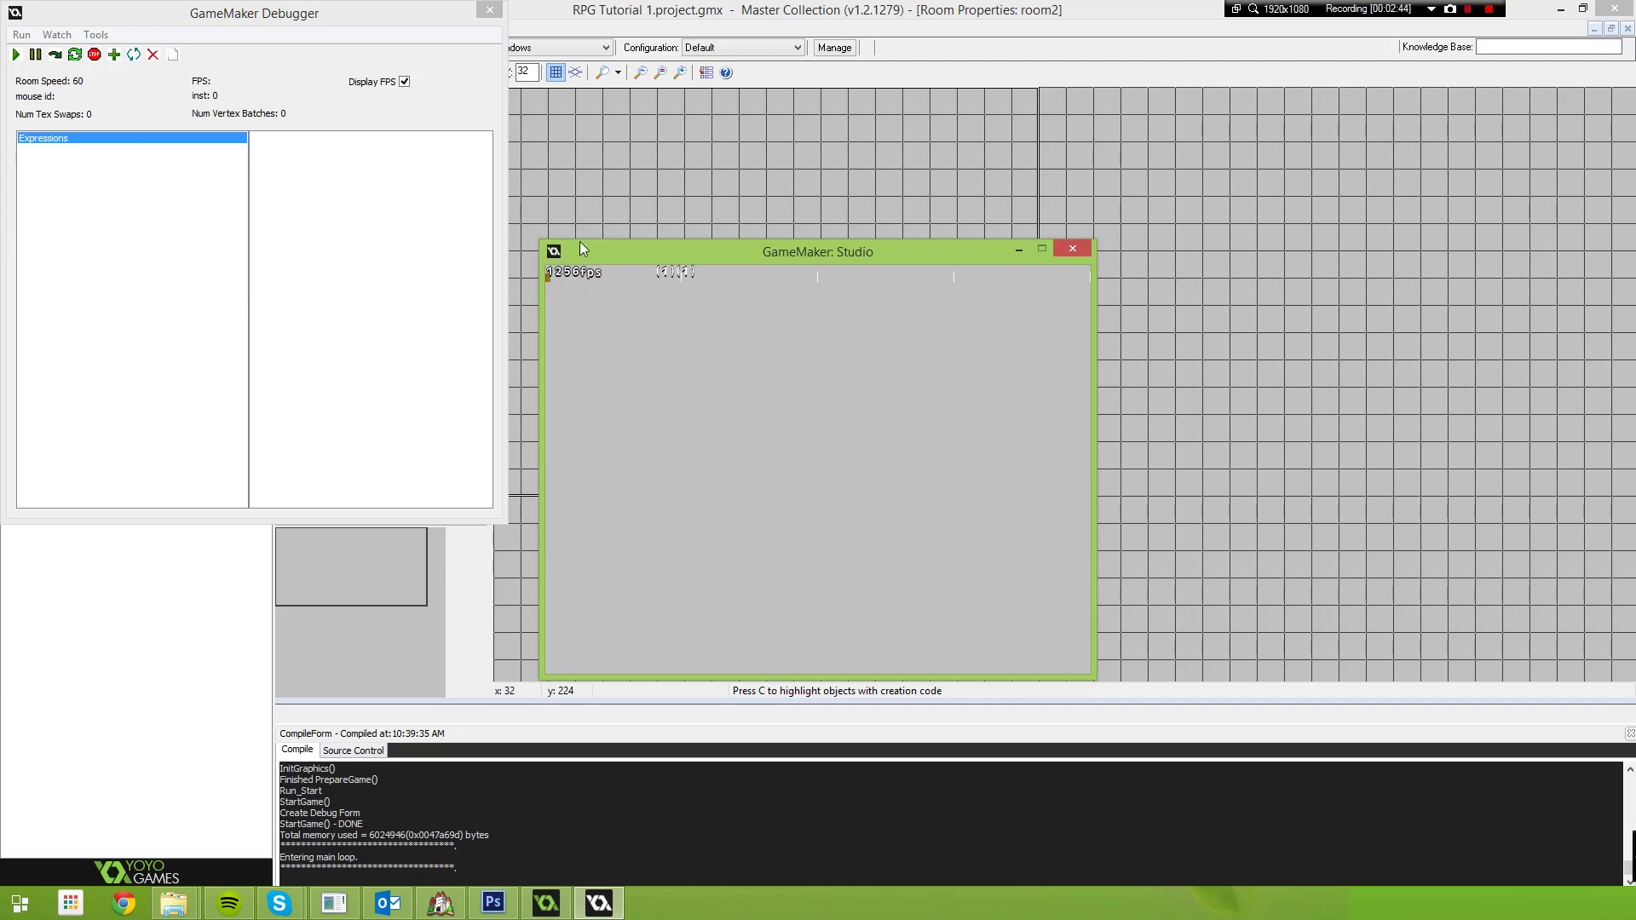
click(1070, 249)
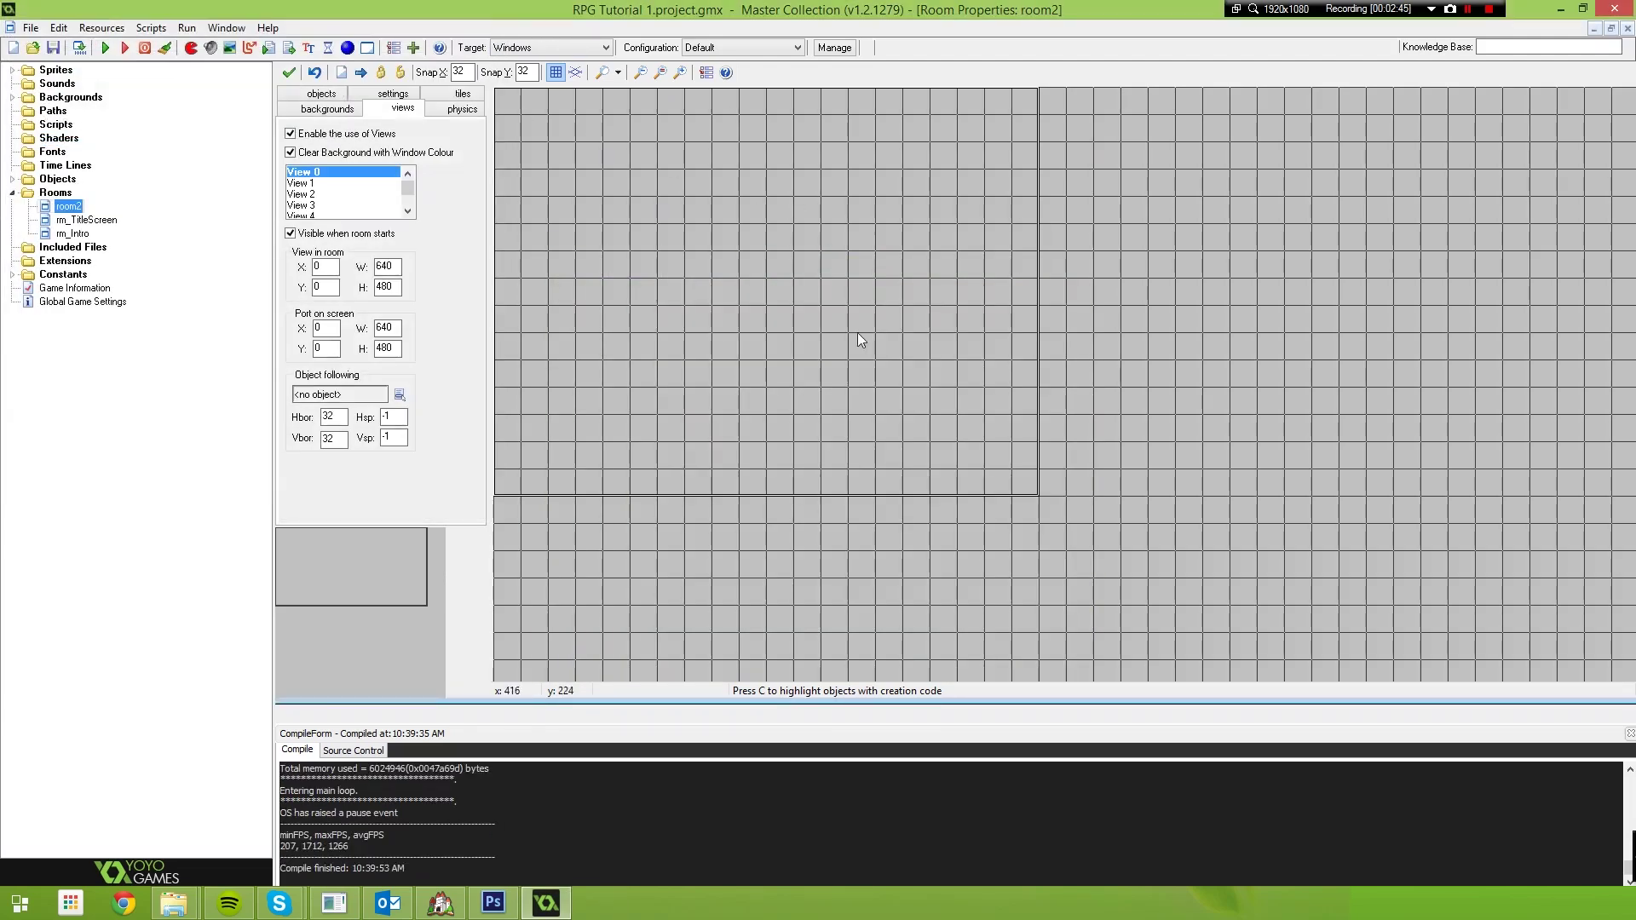
Bring up the sample maps available to load under the houses map.
click(440, 903)
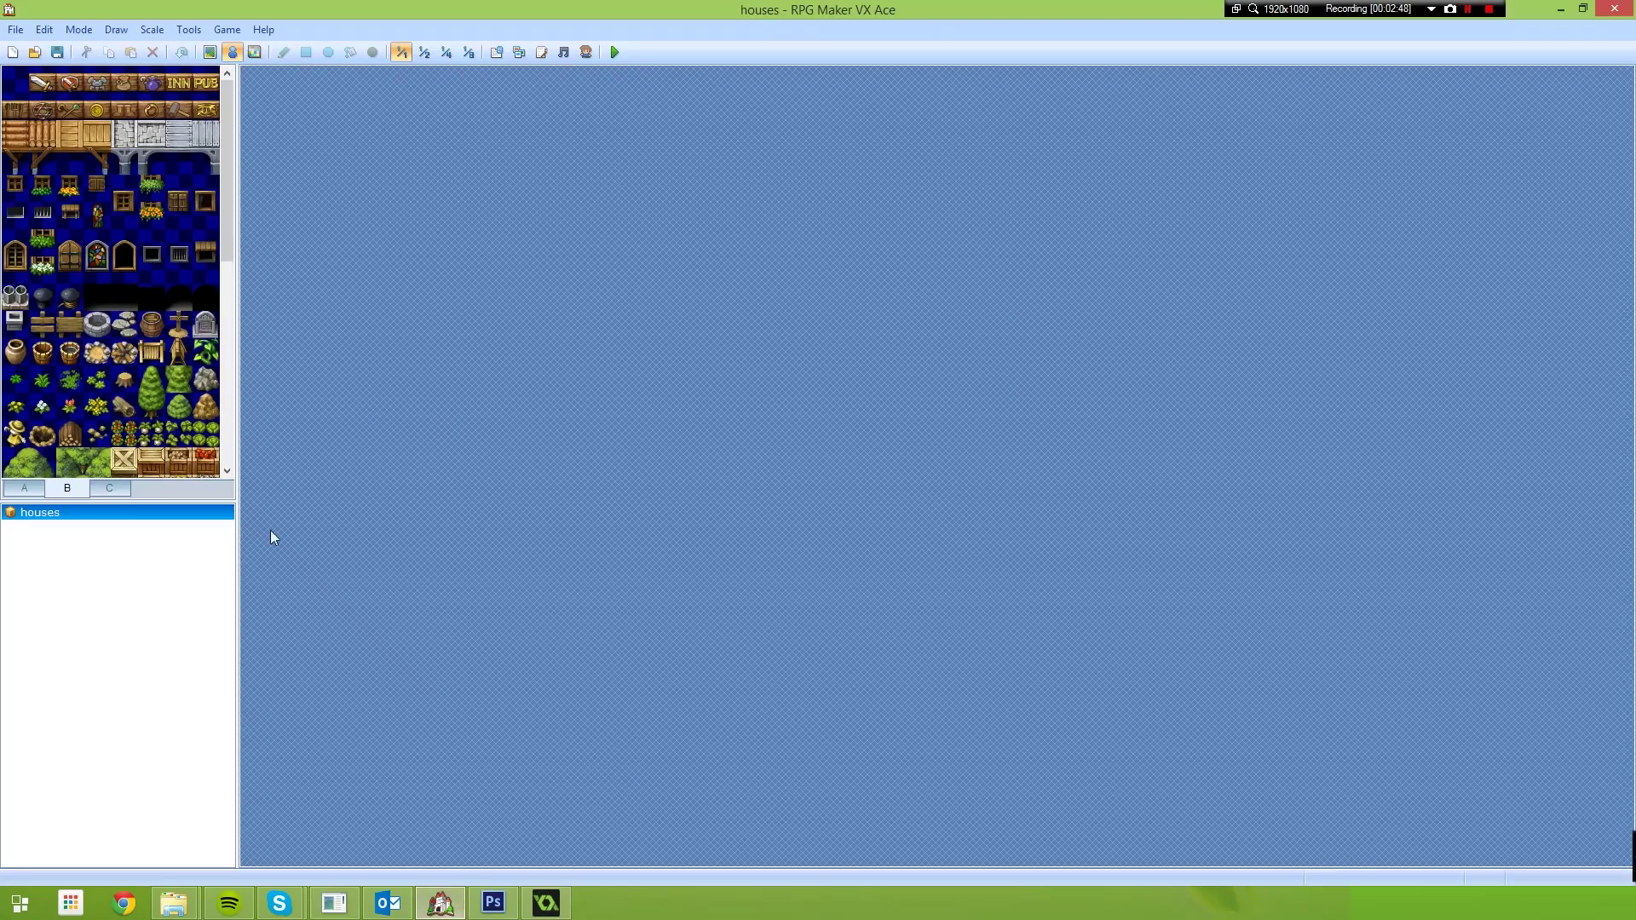
right_click(55, 516)
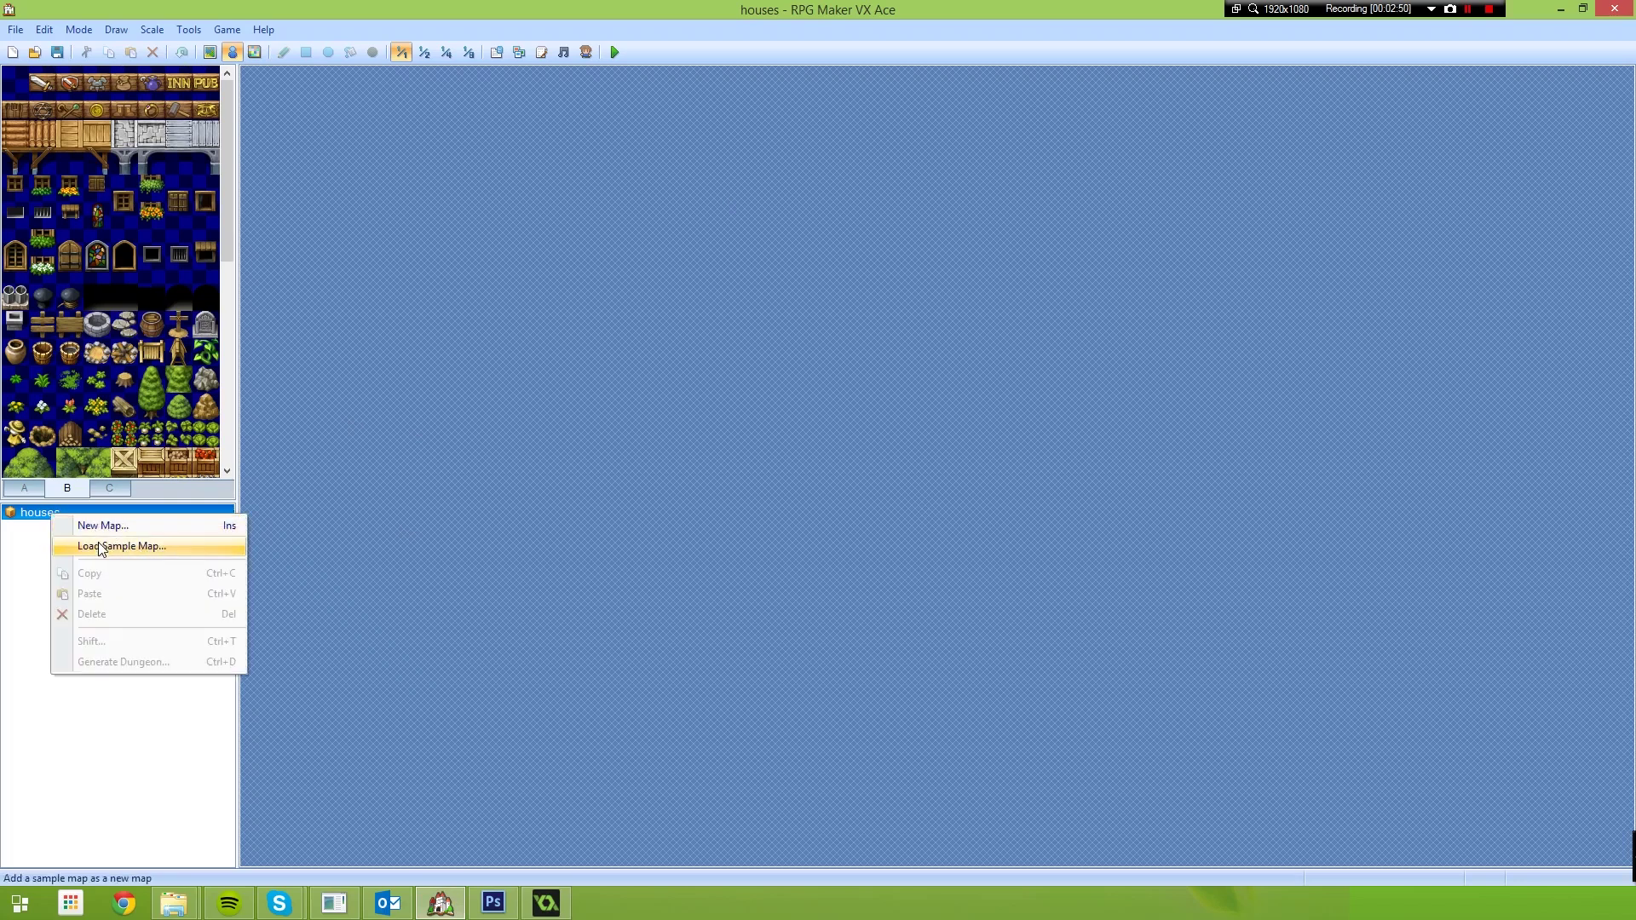
click(205, 550)
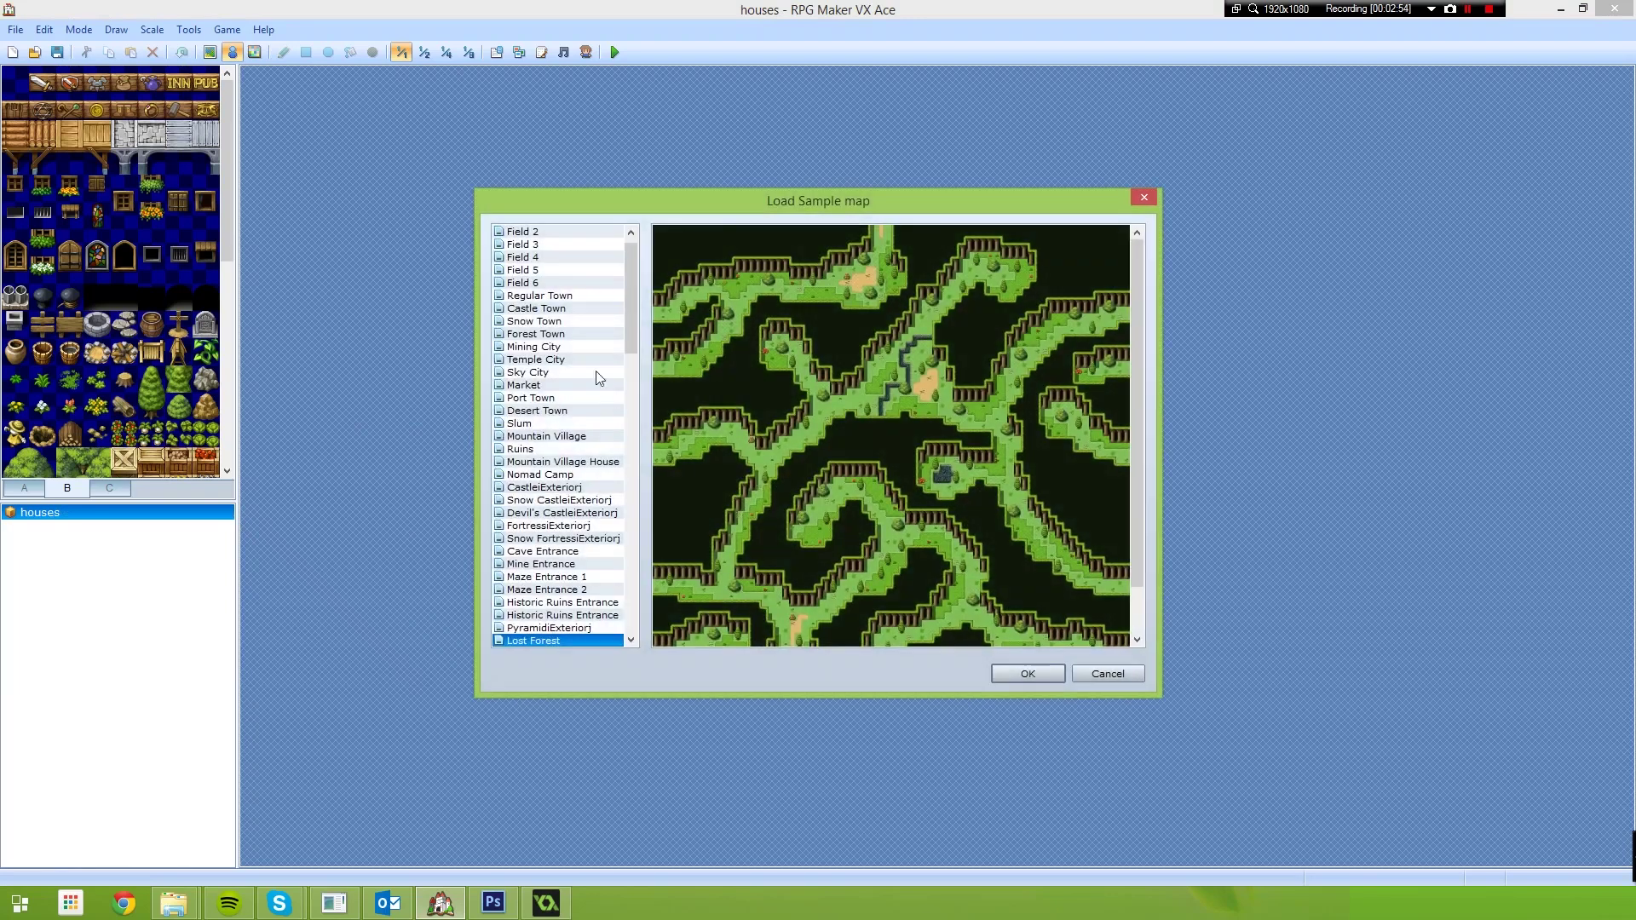
Compare Castle Town, Snow Town, Mining City, Forest Town and Sky City, then load Regular Town.
drag(631, 333, 631, 299)
click(521, 322)
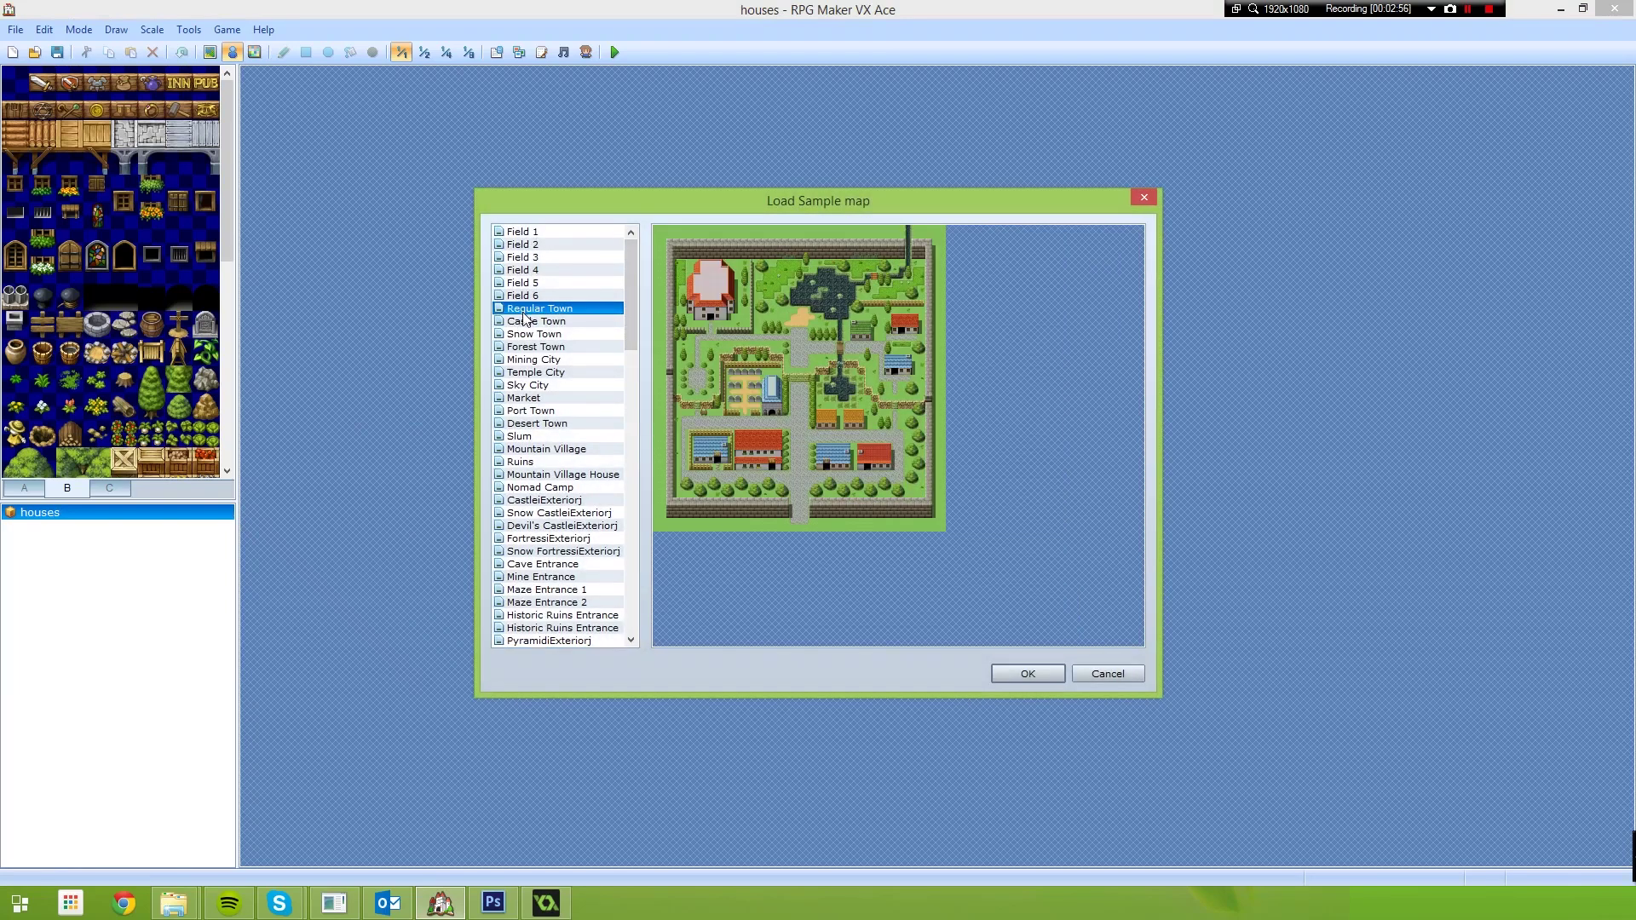
click(550, 334)
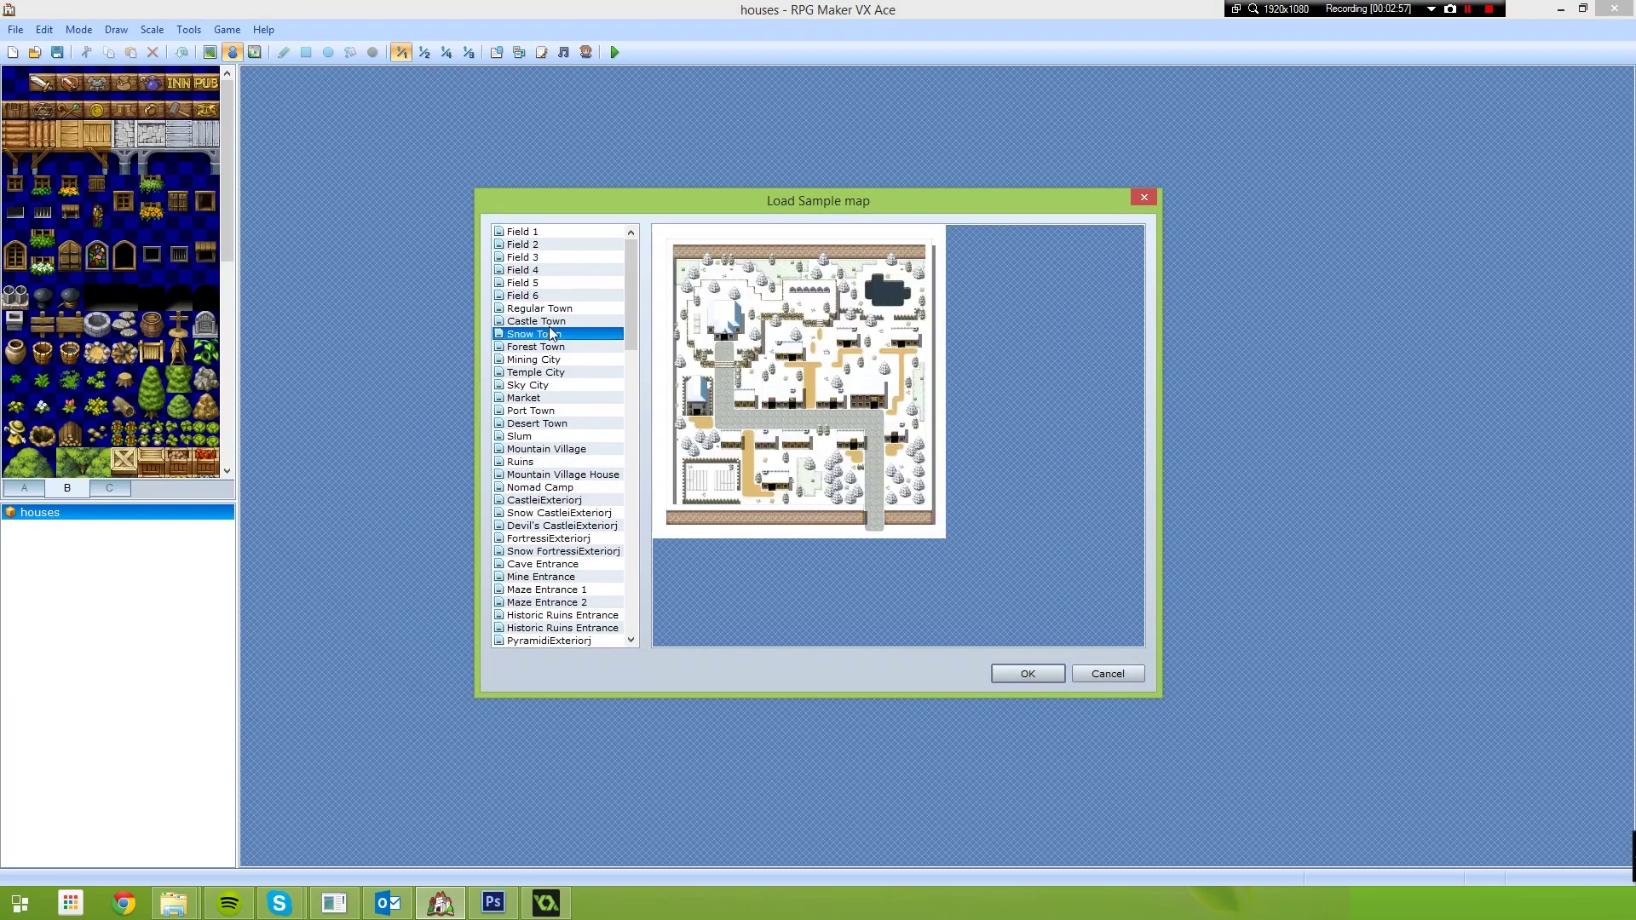
click(558, 310)
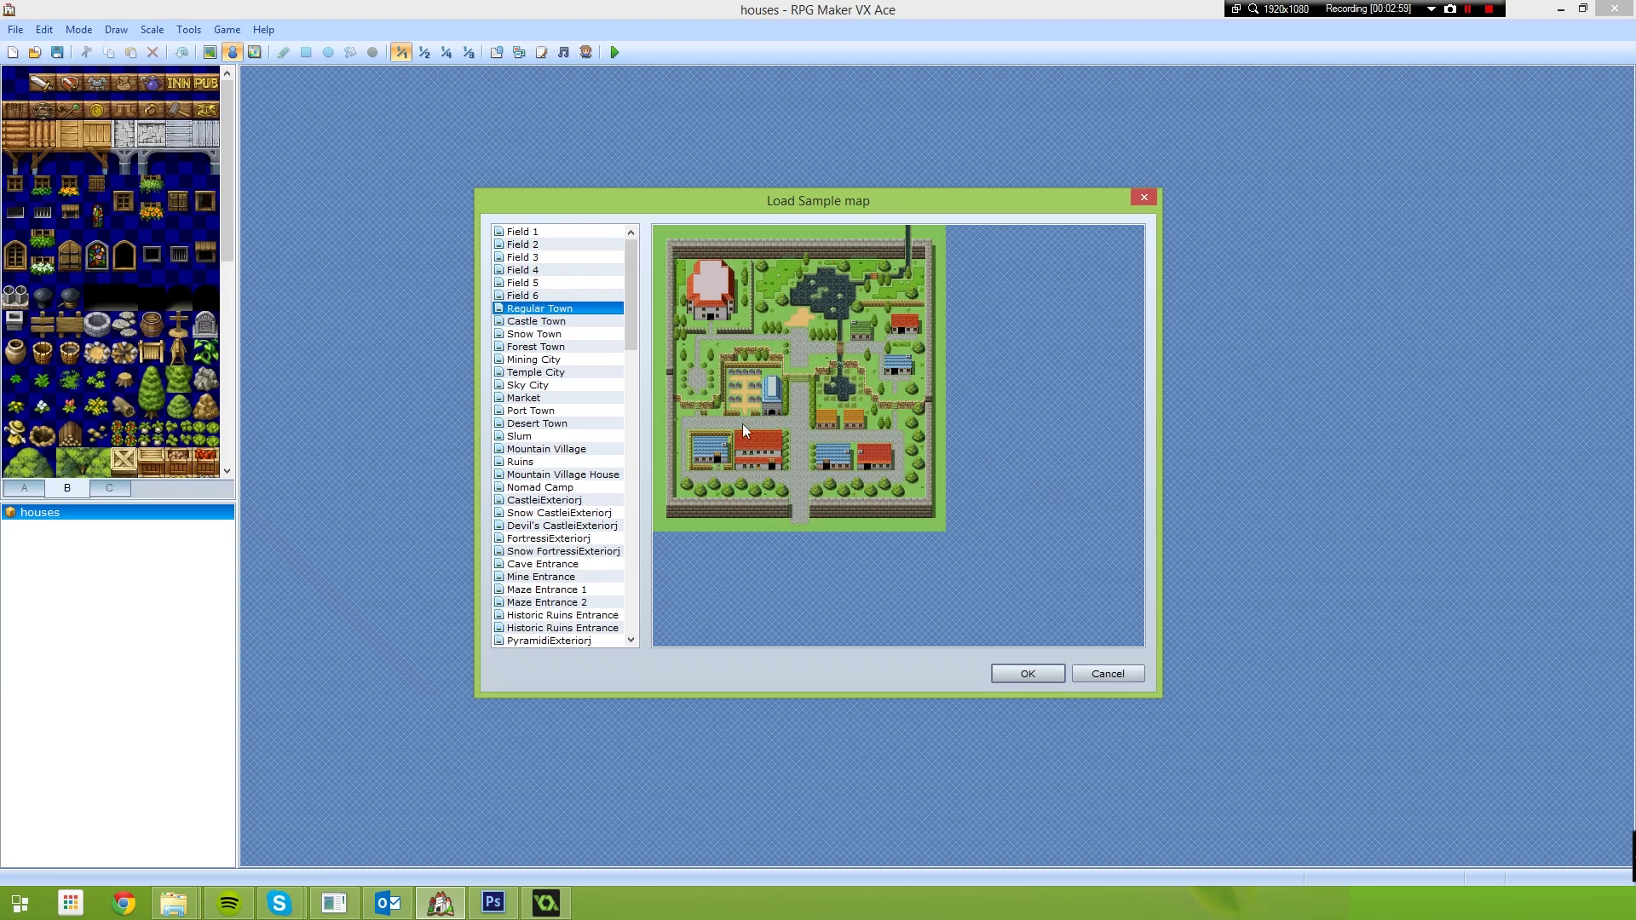
click(546, 334)
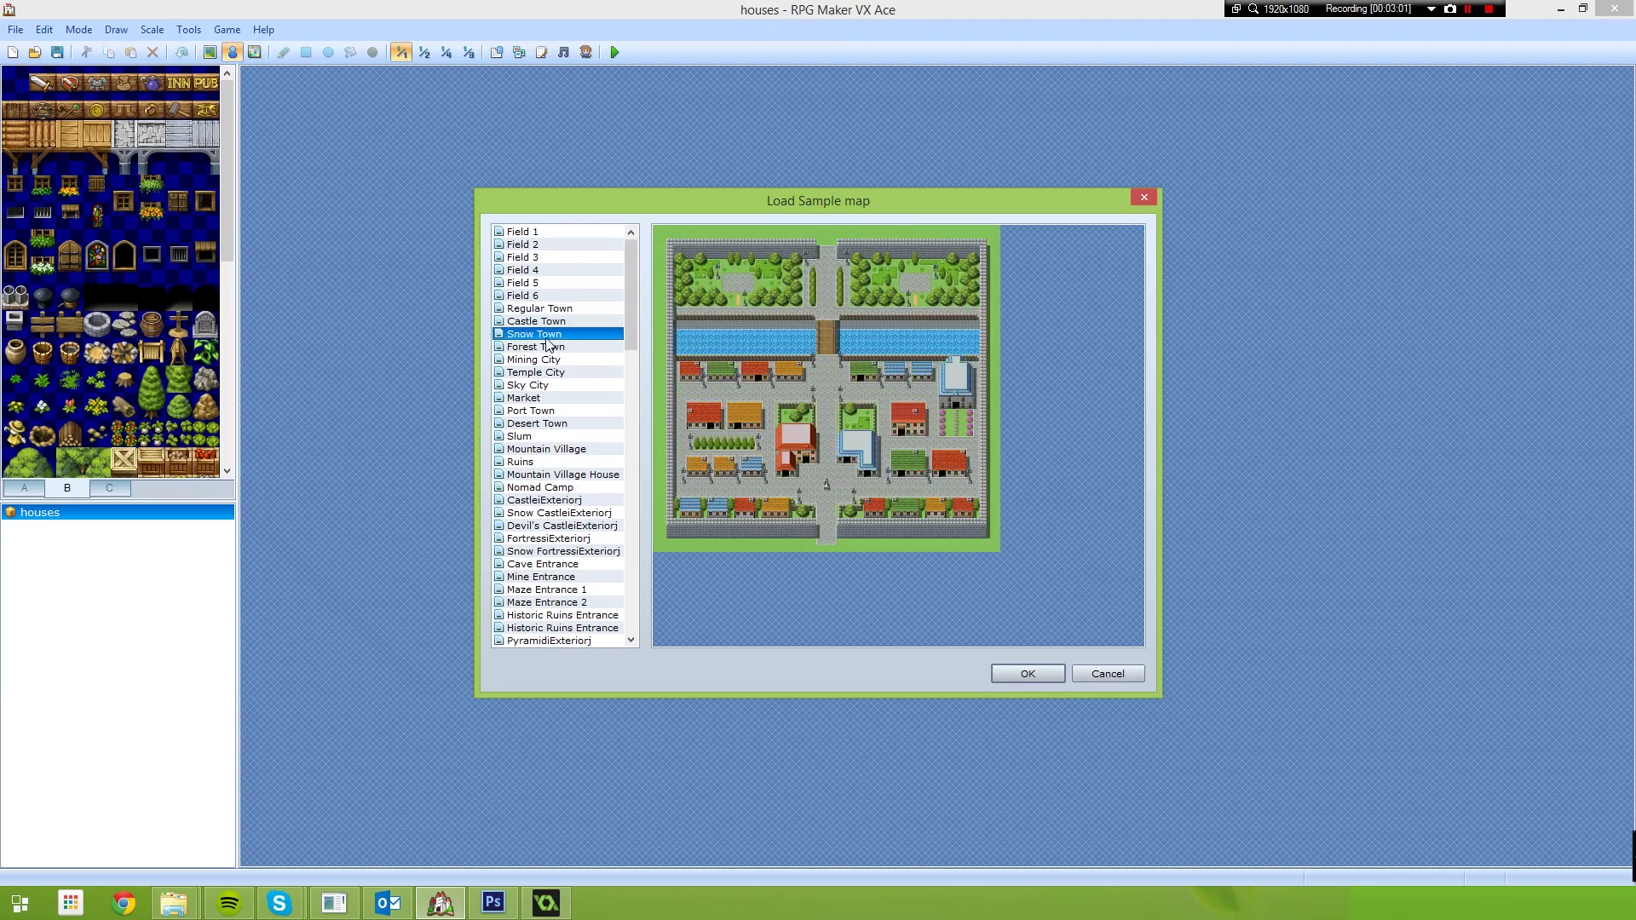
click(550, 360)
click(549, 347)
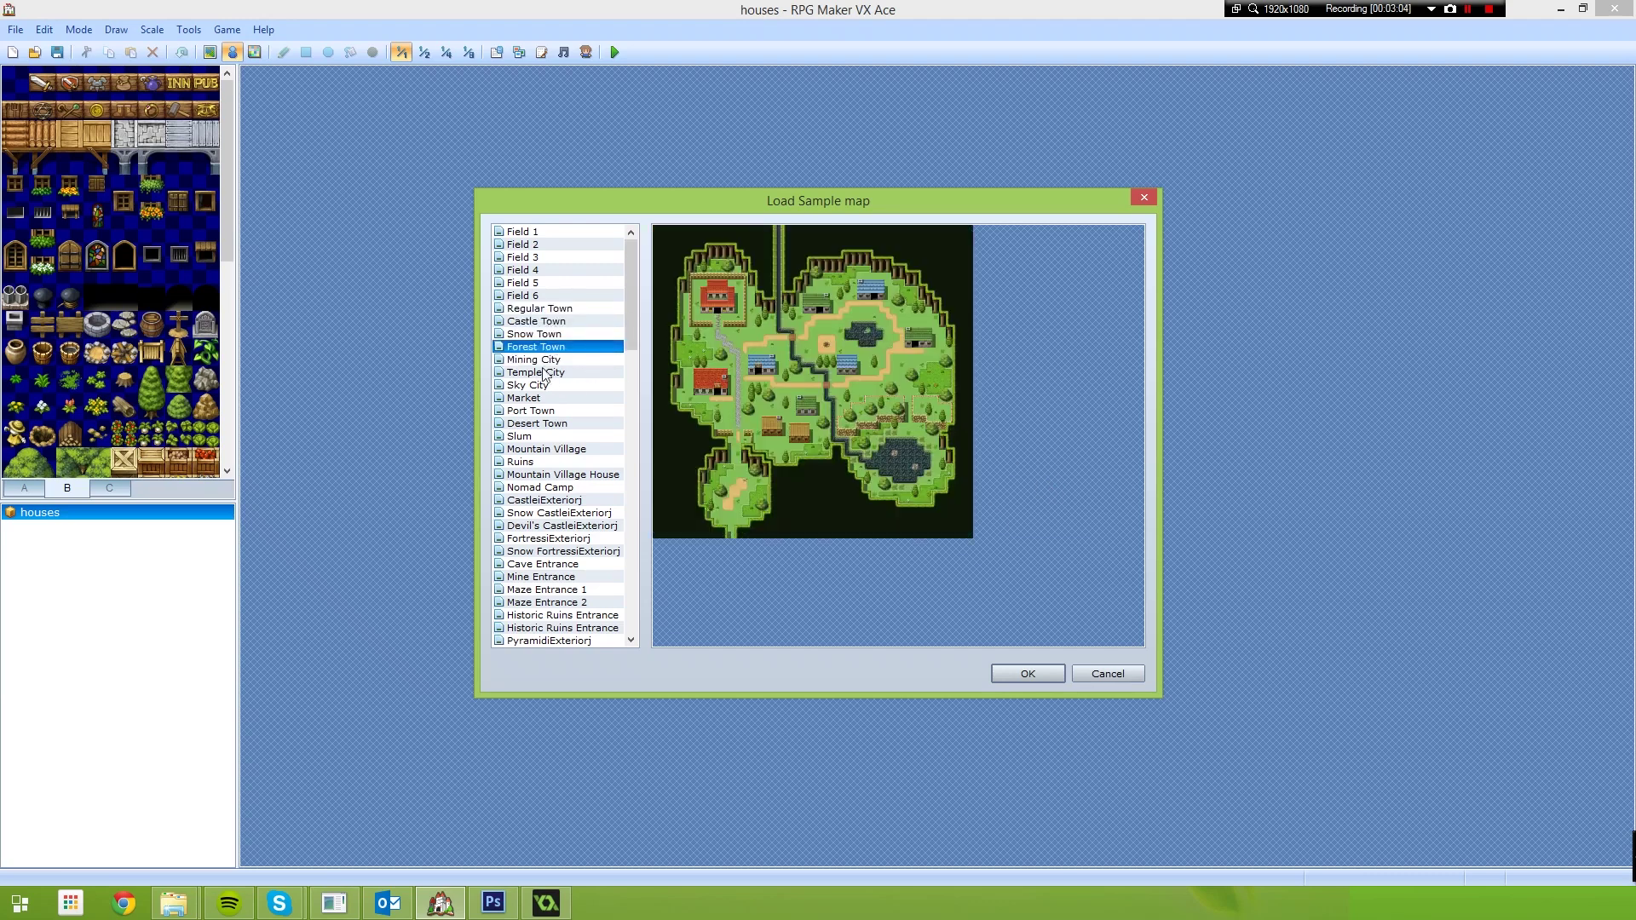
click(545, 310)
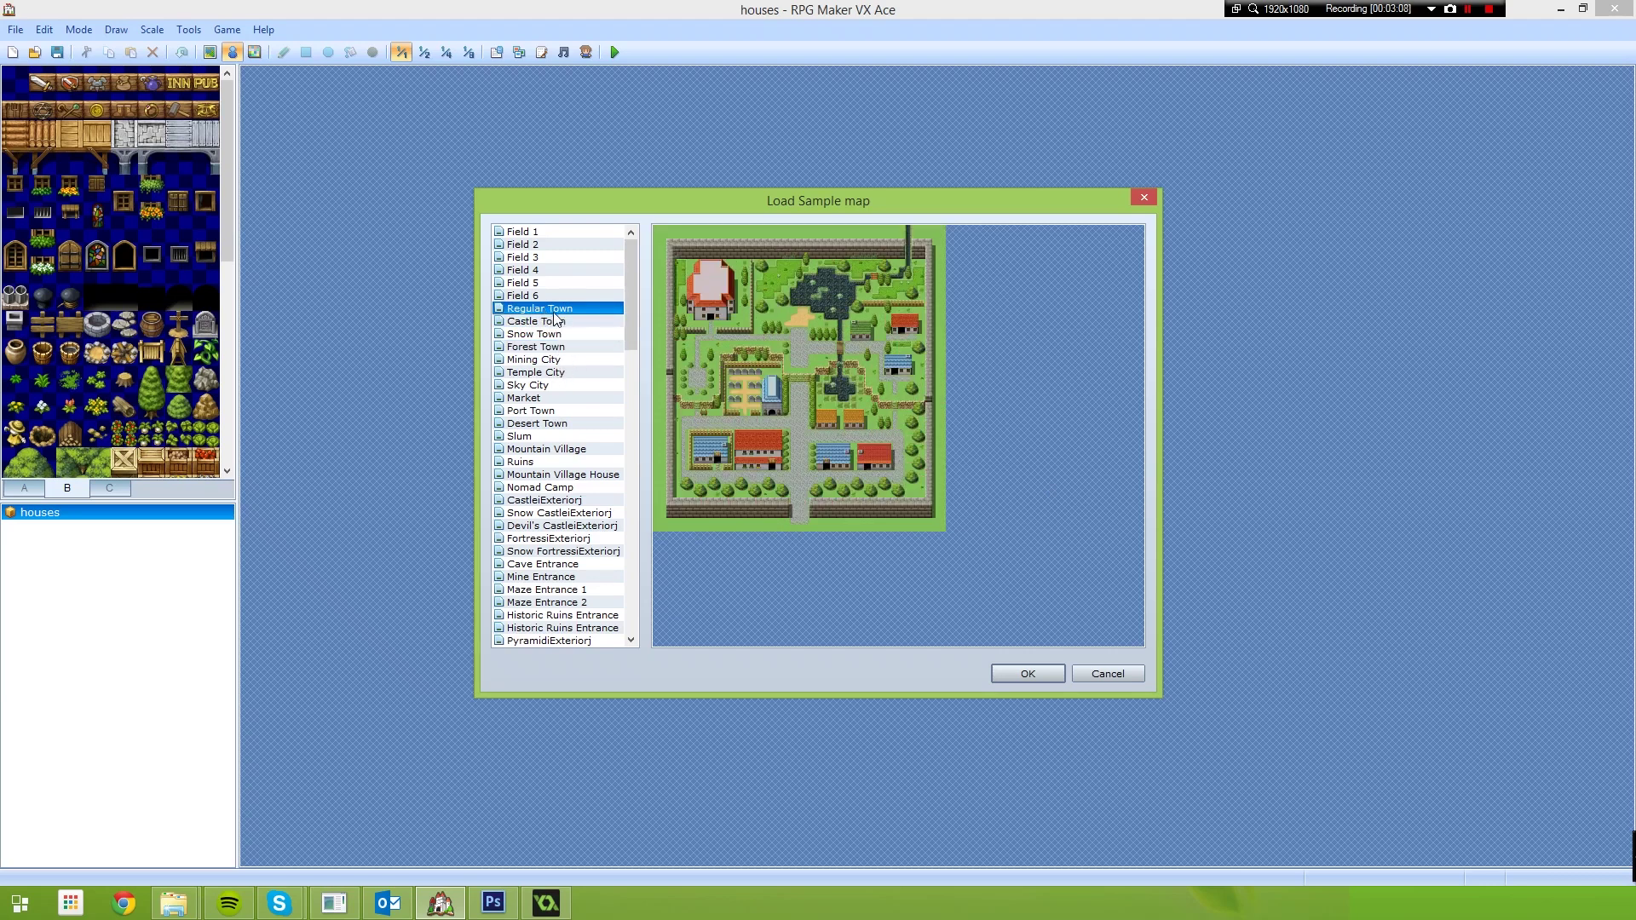
click(551, 386)
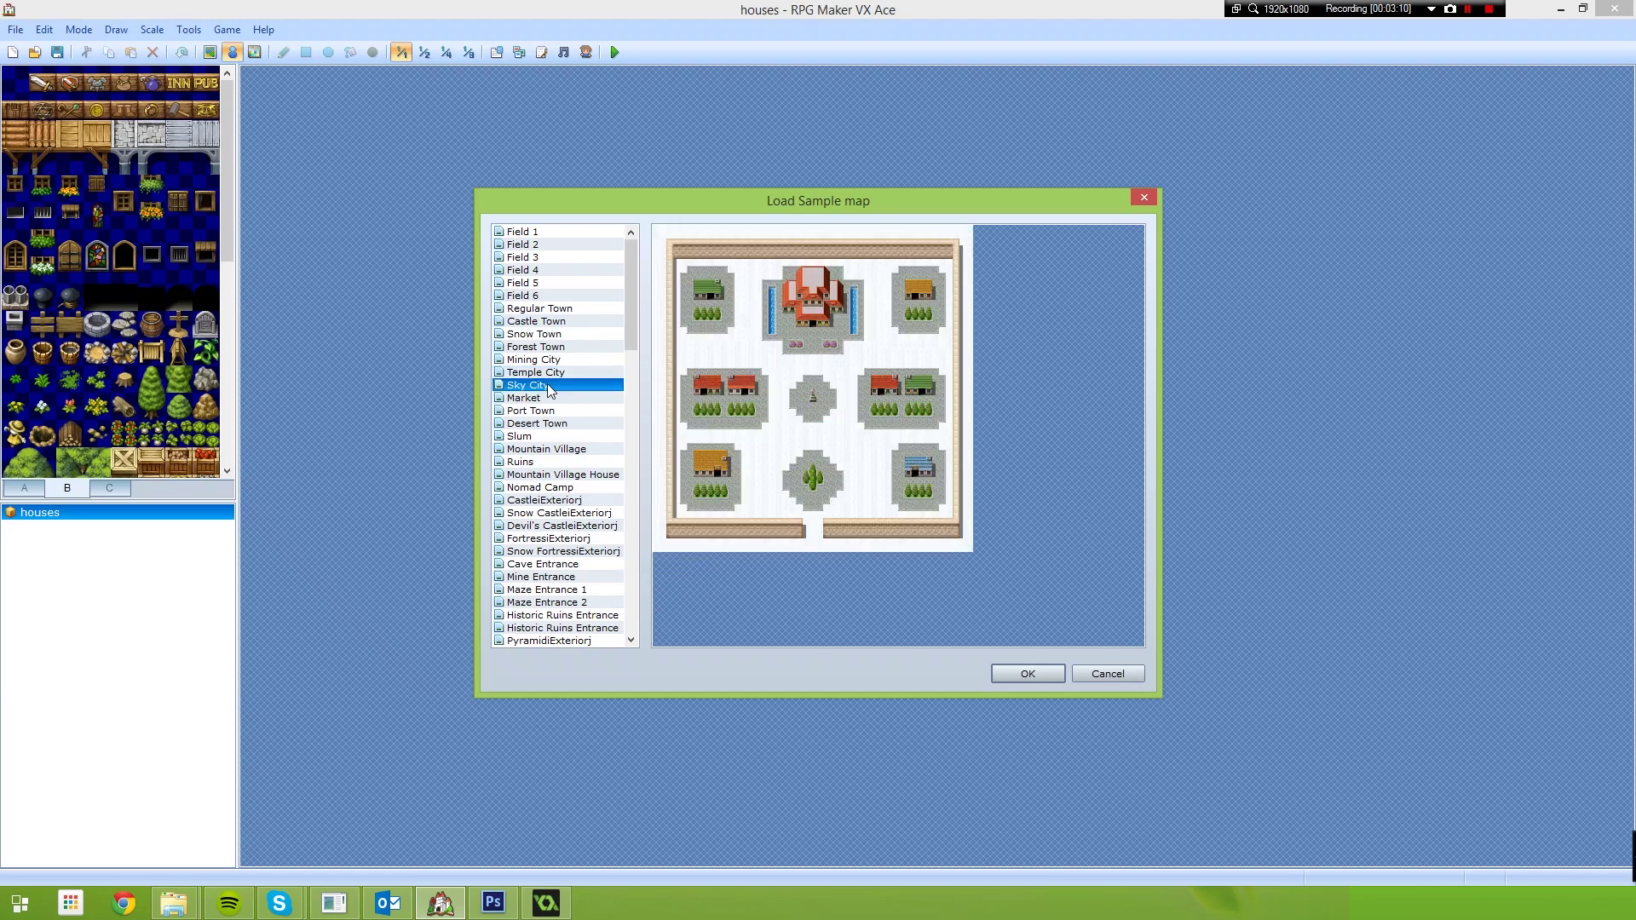
click(533, 310)
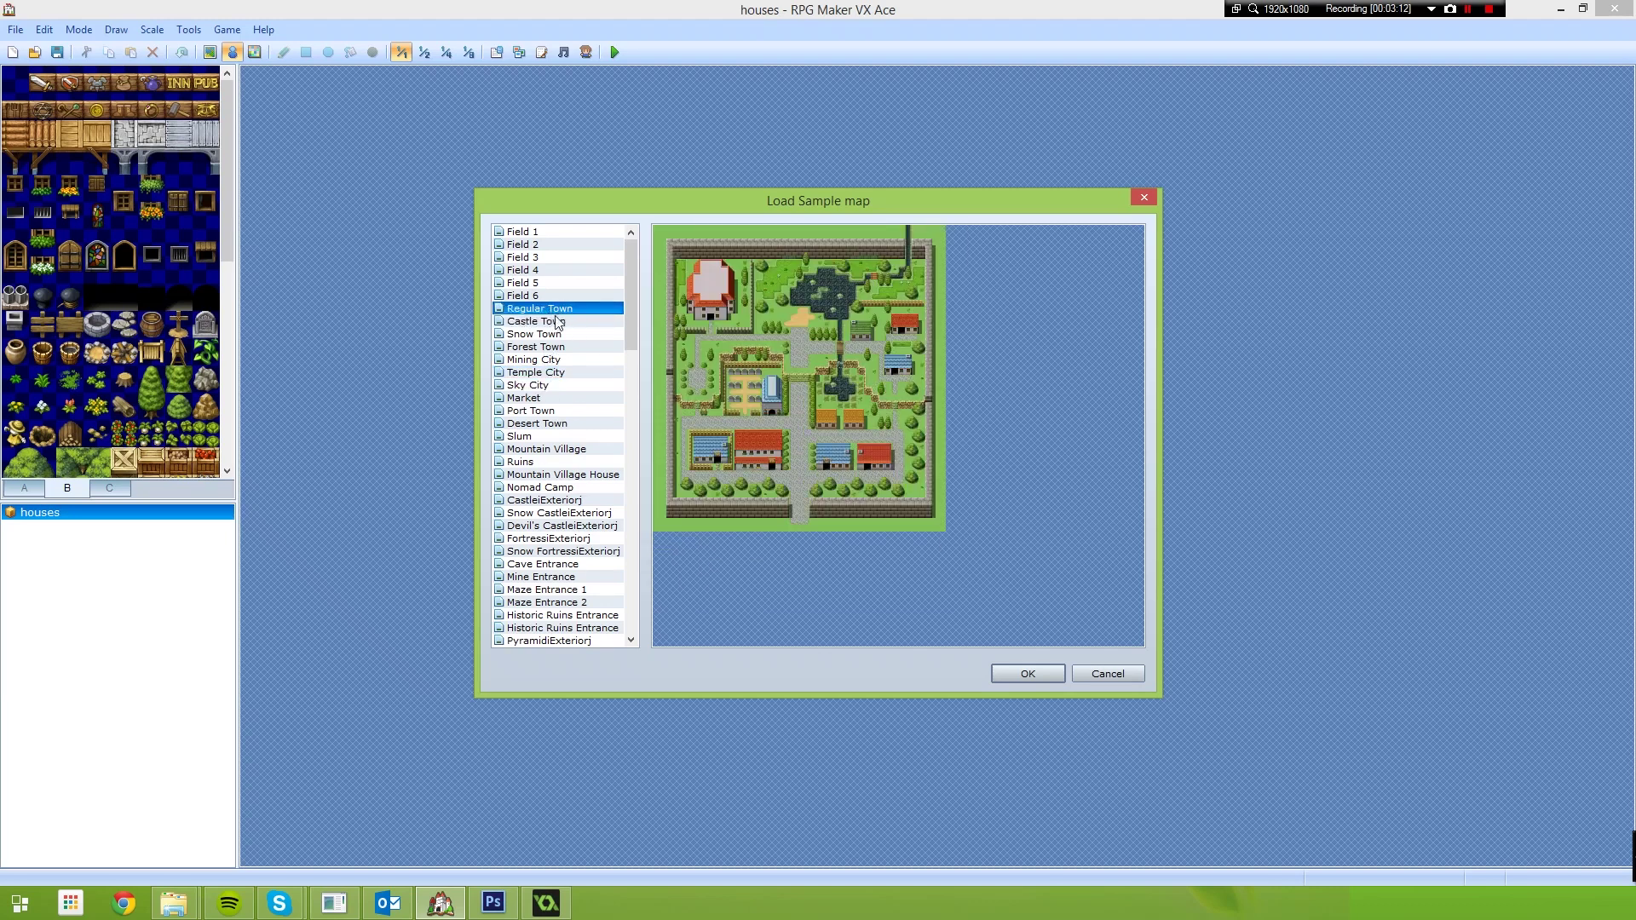
click(1033, 672)
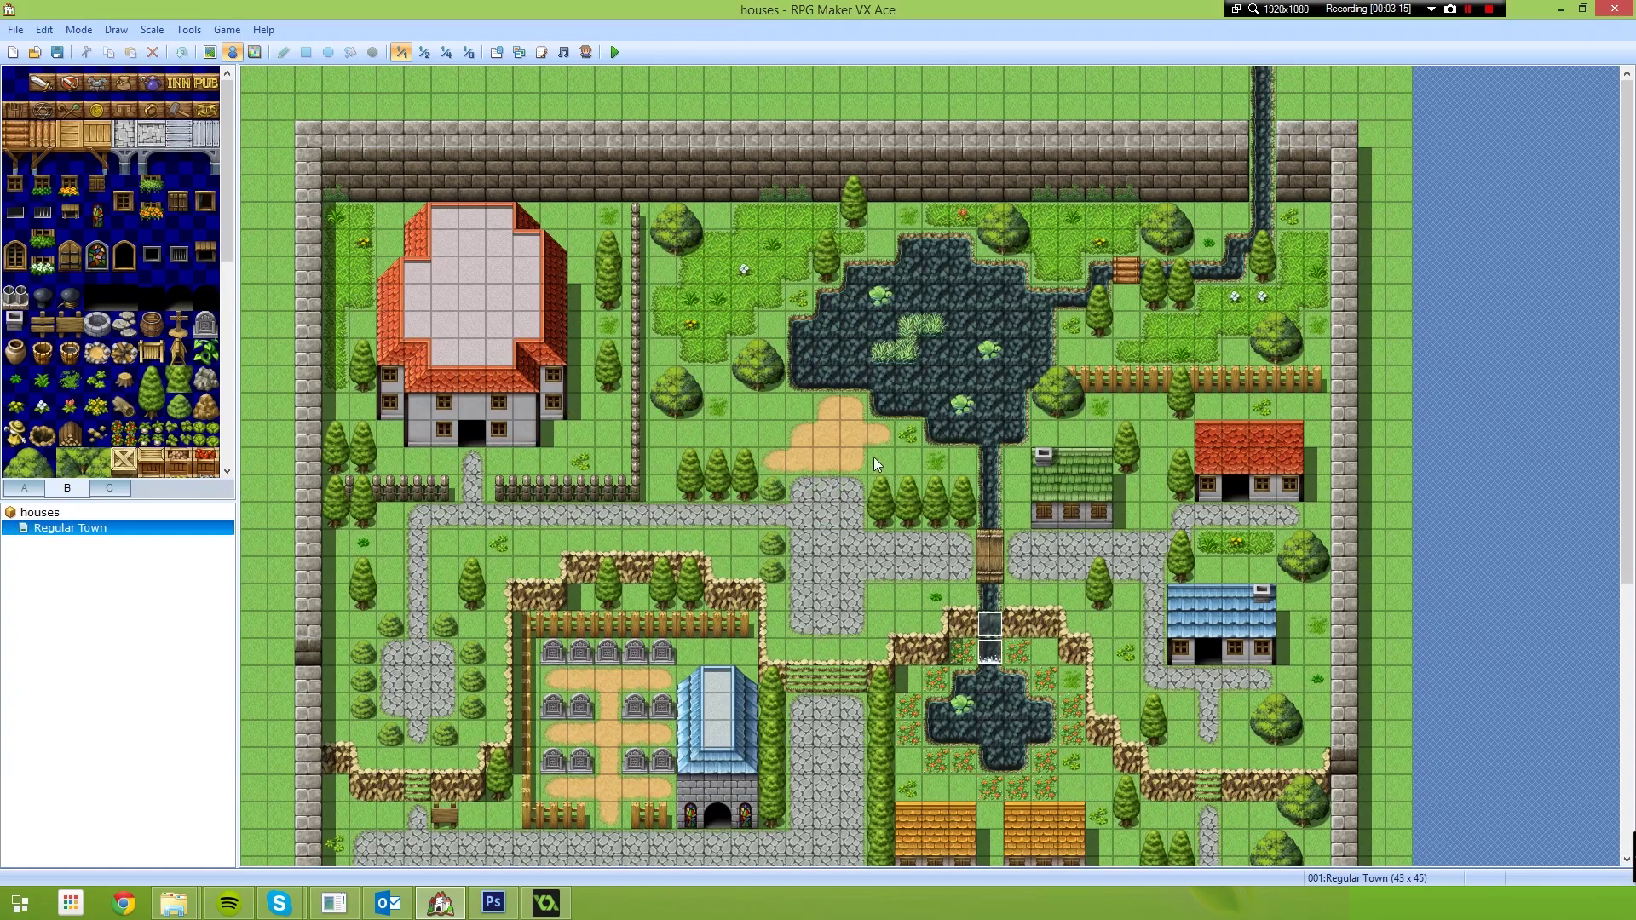
Look over the Regular Town map, then switch to Map mode for painting tiles.
scroll(873, 456, down, 4)
scroll(879, 448, up, 3)
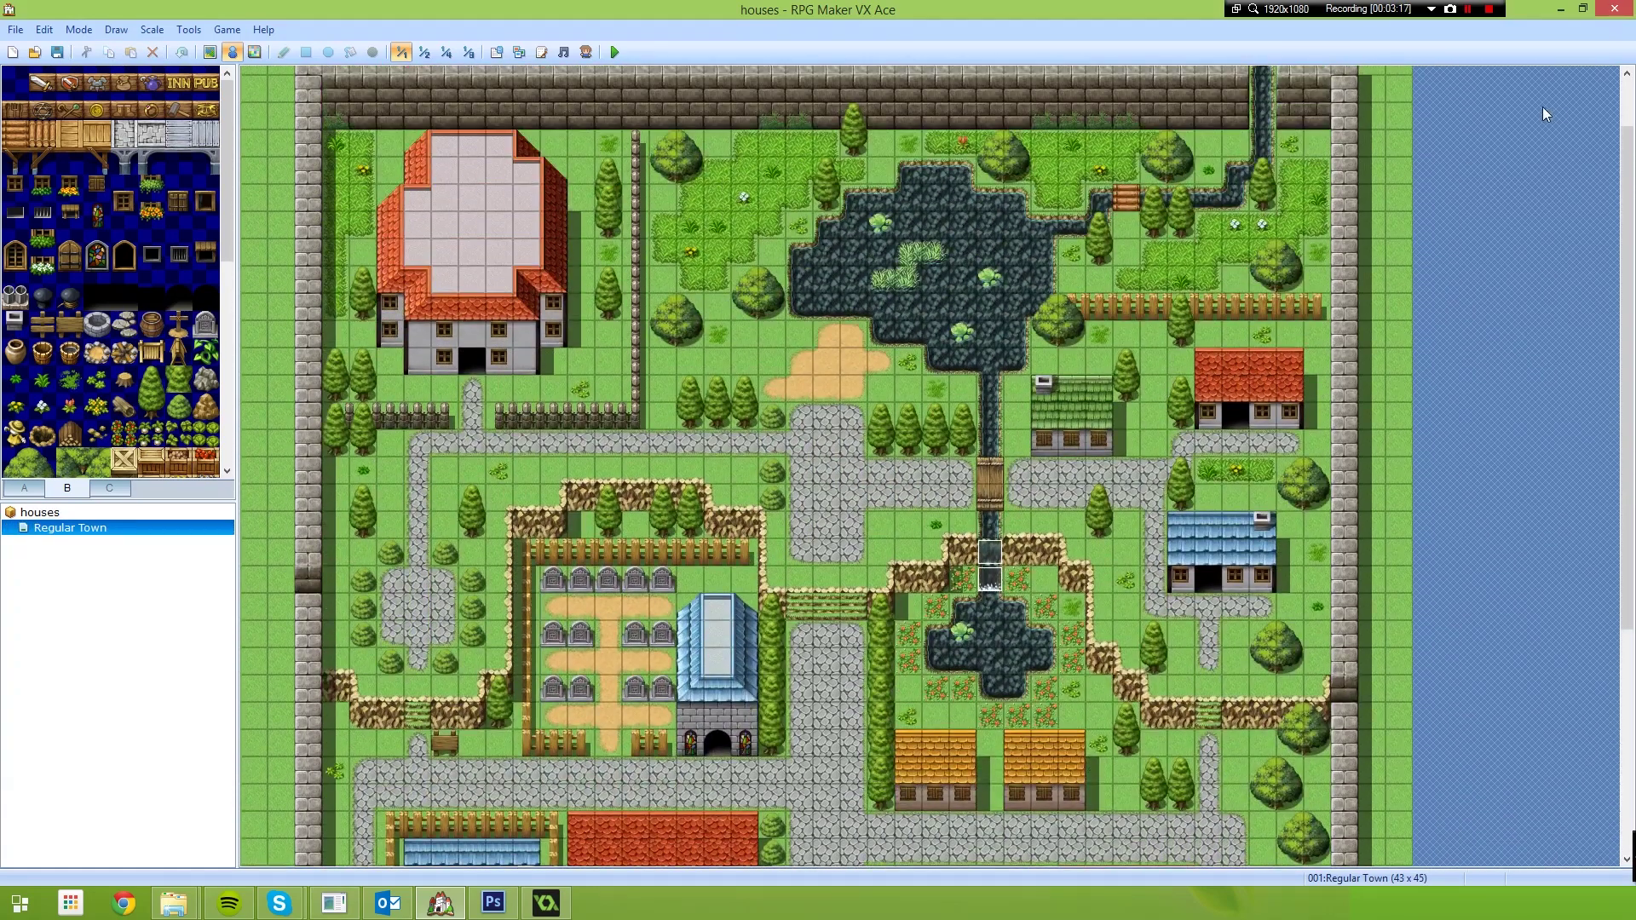
scroll(1465, 385, down, 3)
scroll(1465, 385, up, 3)
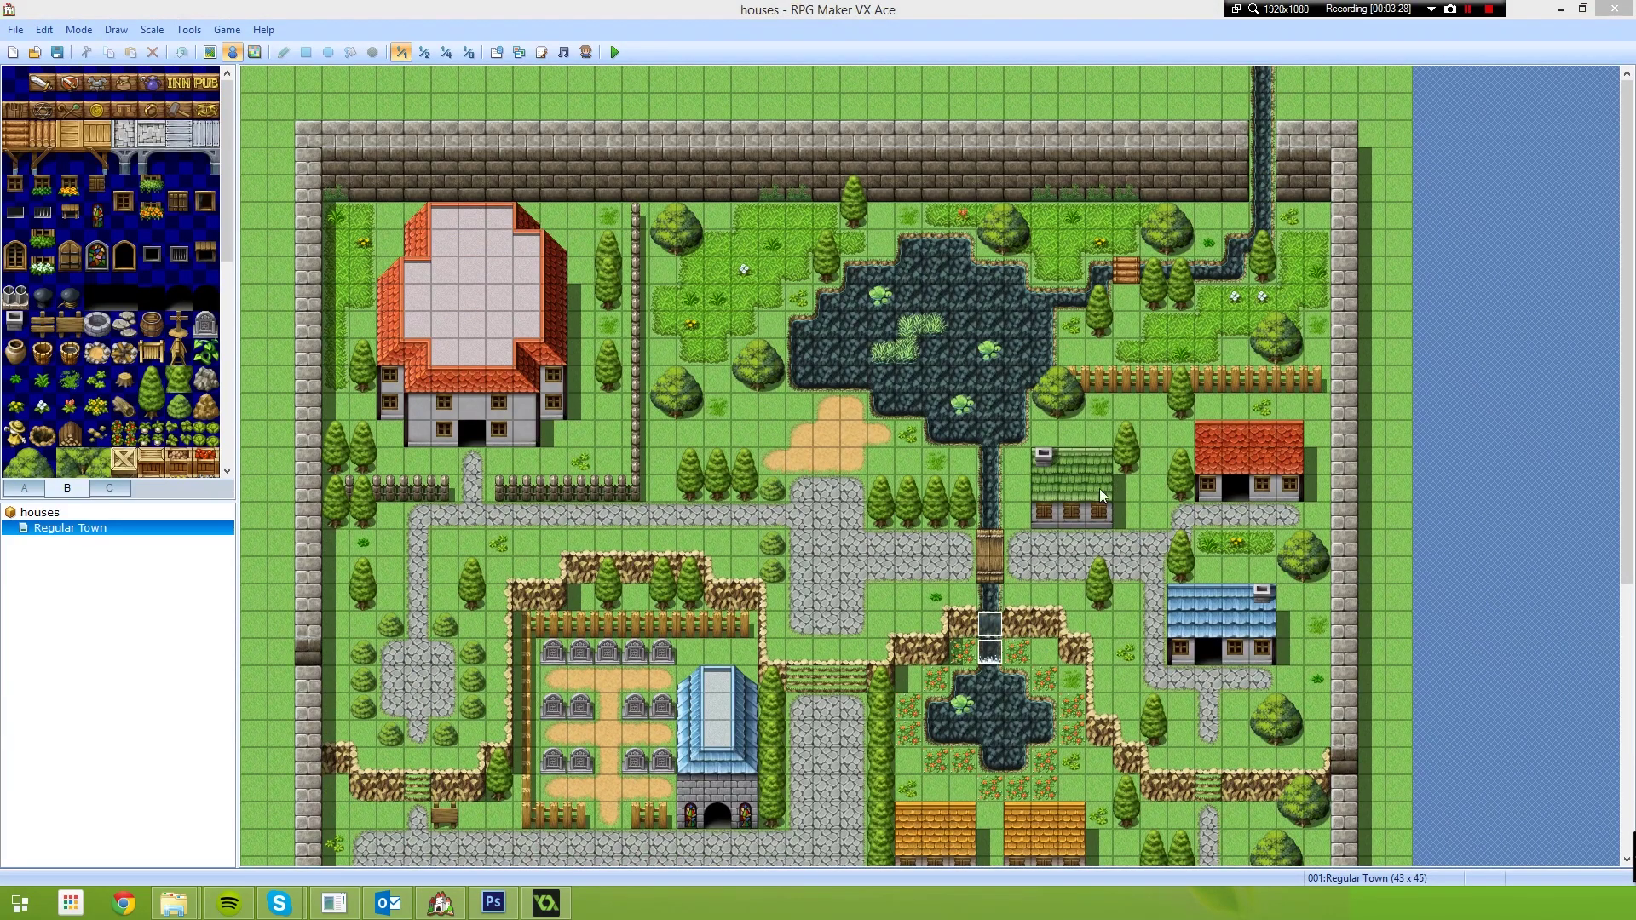
middle_click(770, 675)
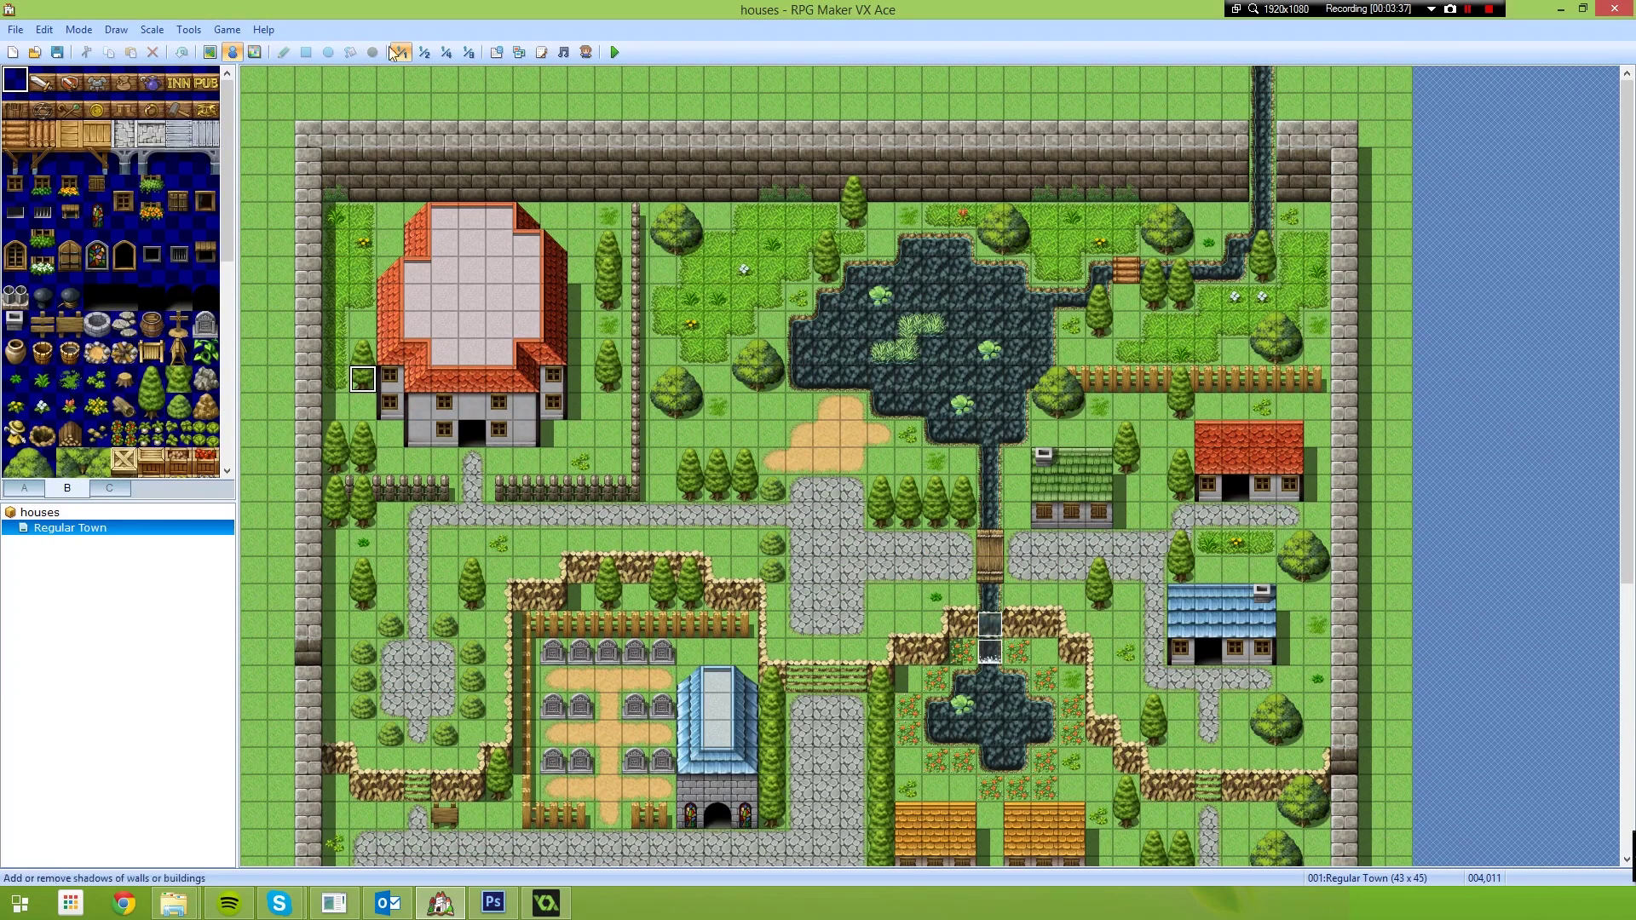
click(209, 52)
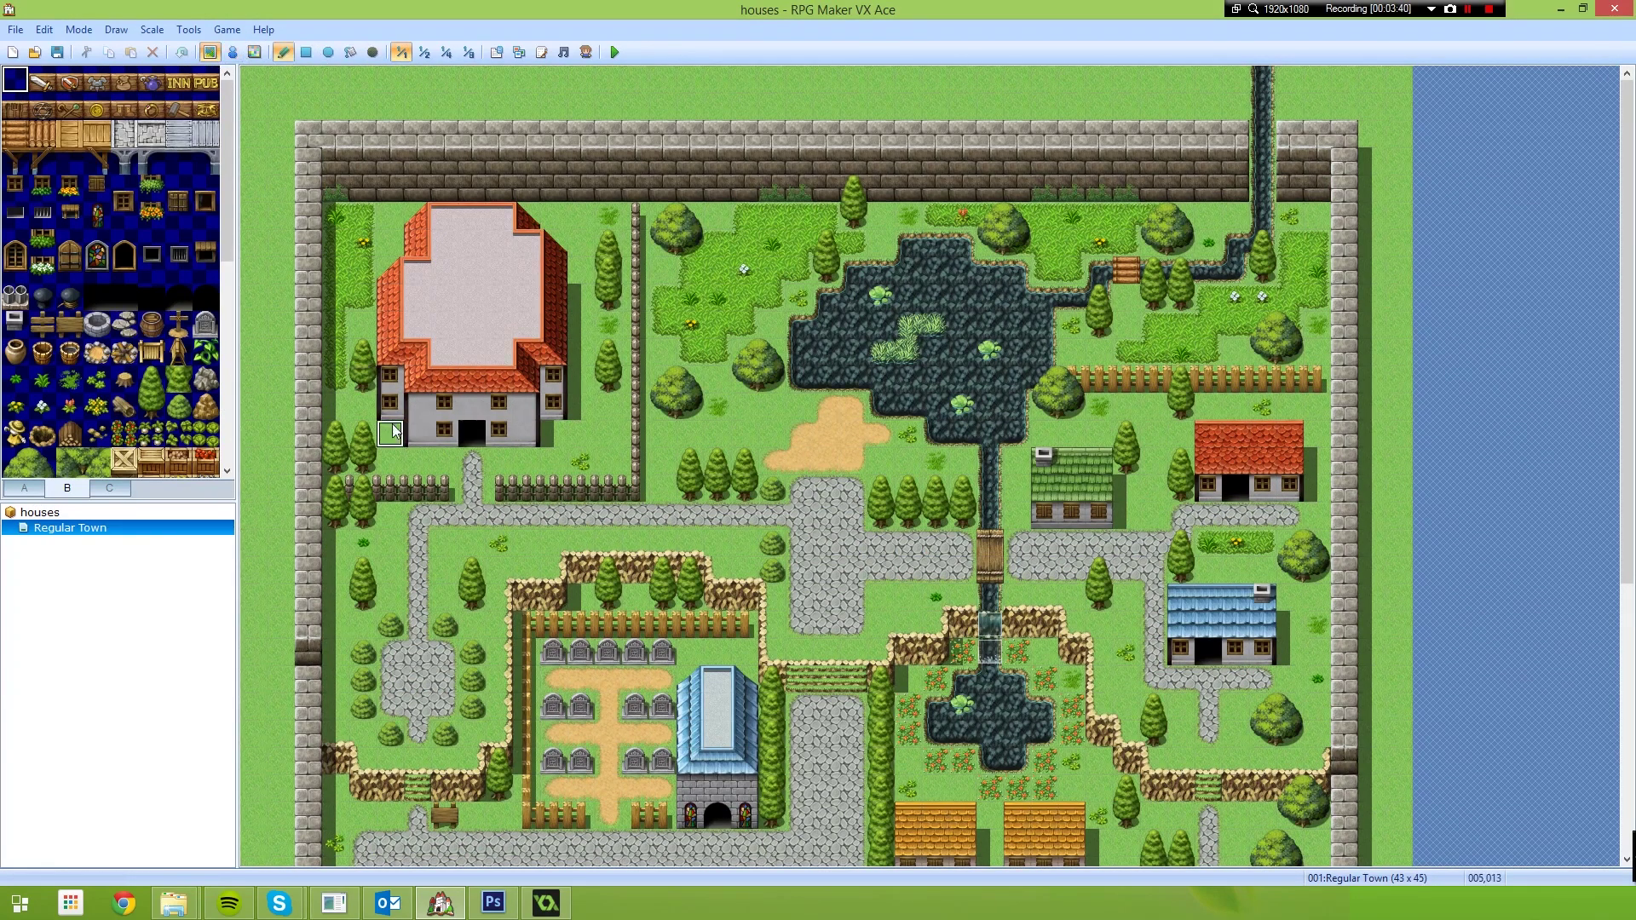
Paint grass over trees and flowers around the big house, pond, meadows and green-roofed house.
mouse_move(361, 426)
mouse_down()
mouse_move(344, 507)
mouse_move(366, 493)
mouse_move(363, 705)
mouse_move(379, 735)
mouse_move(444, 741)
mouse_move(478, 693)
mouse_move(444, 628)
mouse_move(393, 624)
mouse_move(481, 583)
mouse_move(499, 538)
mouse_move(605, 440)
mouse_move(618, 235)
mouse_up()
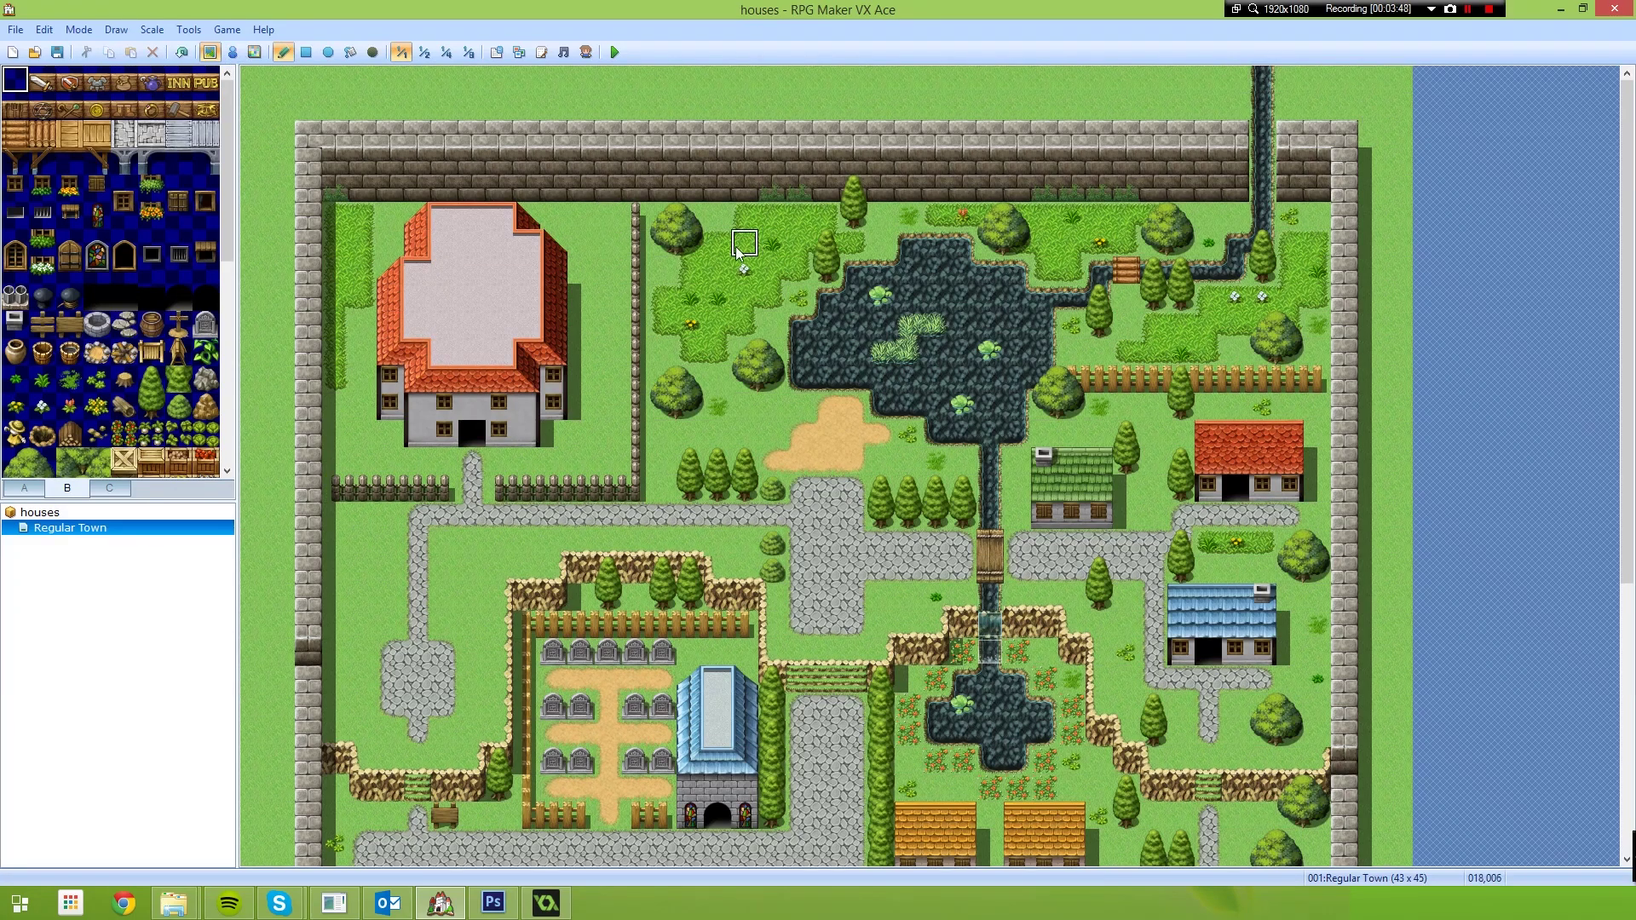
mouse_move(738, 248)
mouse_down()
mouse_move(673, 226)
mouse_move(769, 254)
mouse_move(680, 339)
mouse_move(676, 407)
mouse_move(679, 371)
mouse_move(783, 365)
mouse_move(752, 348)
mouse_up()
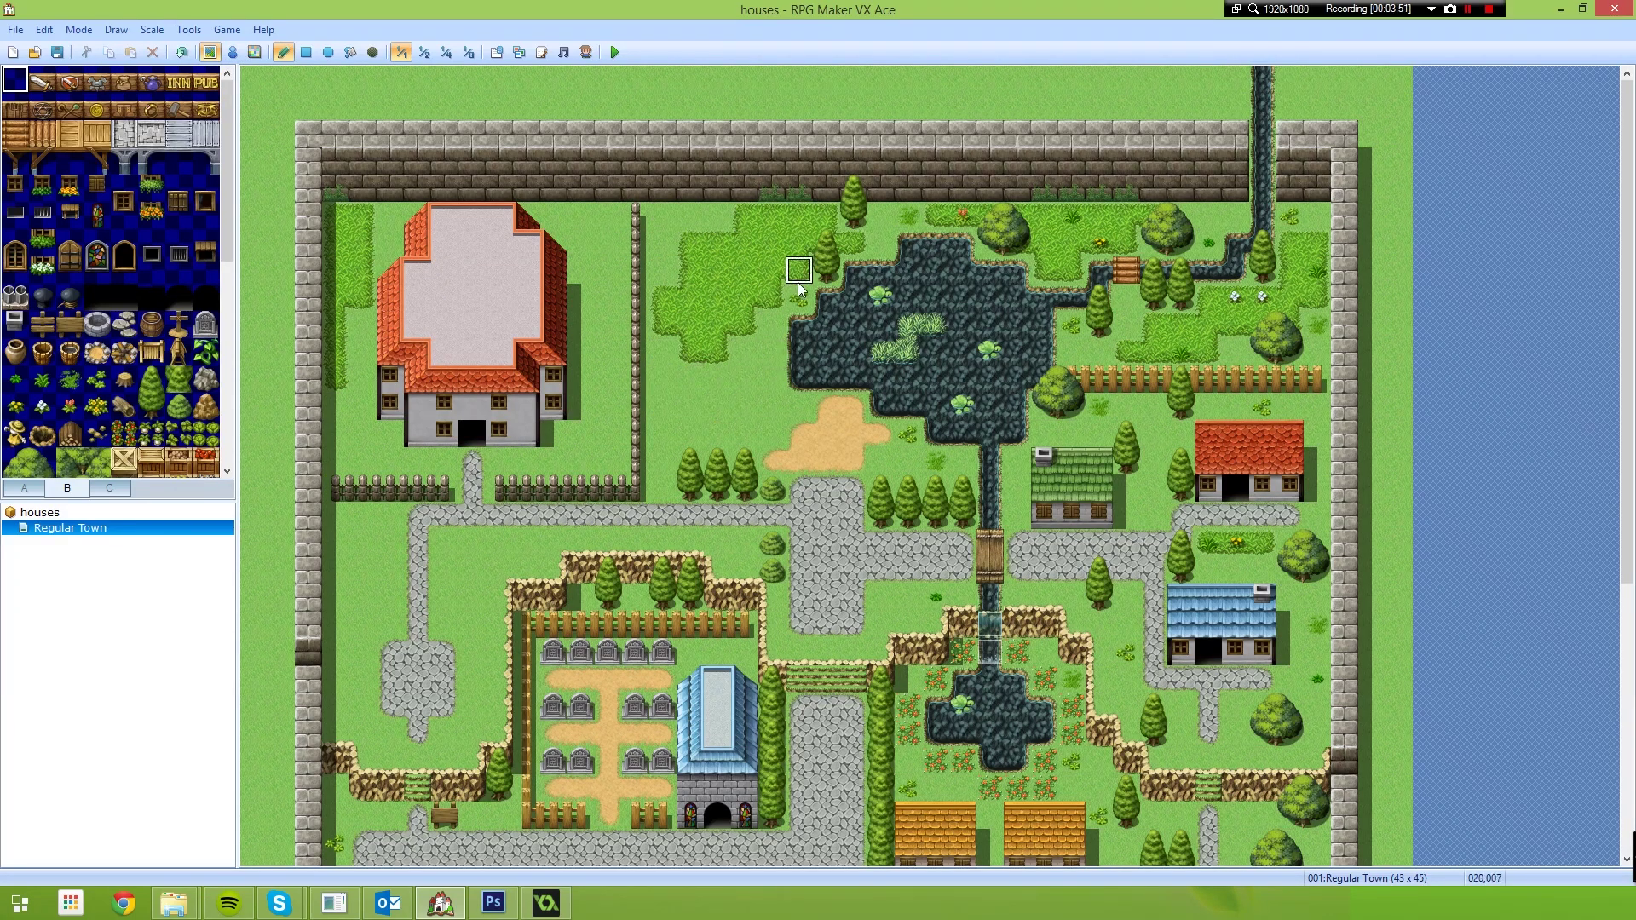
mouse_move(799, 290)
mouse_down()
mouse_move(856, 194)
mouse_move(1029, 220)
mouse_move(1010, 245)
mouse_move(1003, 233)
mouse_move(1111, 221)
mouse_move(1107, 243)
mouse_move(1152, 241)
mouse_up()
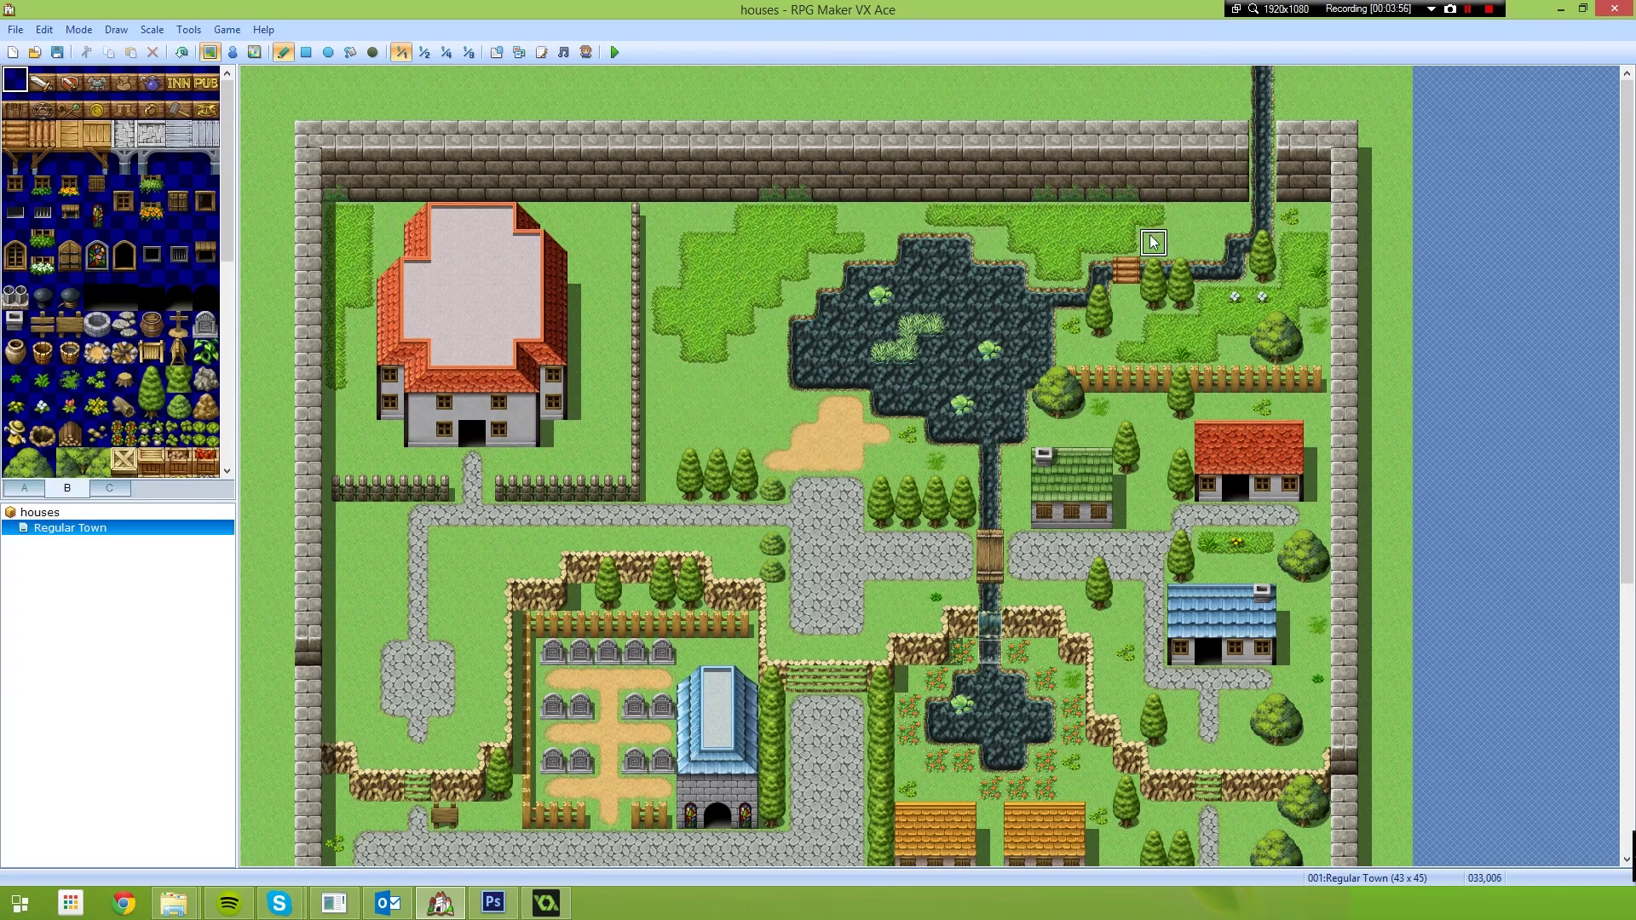
mouse_move(1149, 305)
mouse_down()
mouse_move(1155, 271)
mouse_move(1201, 281)
mouse_move(1278, 258)
mouse_move(1229, 300)
mouse_move(1324, 285)
mouse_move(1286, 228)
mouse_move(1306, 343)
mouse_move(1280, 321)
mouse_move(1237, 344)
mouse_move(1058, 328)
mouse_up()
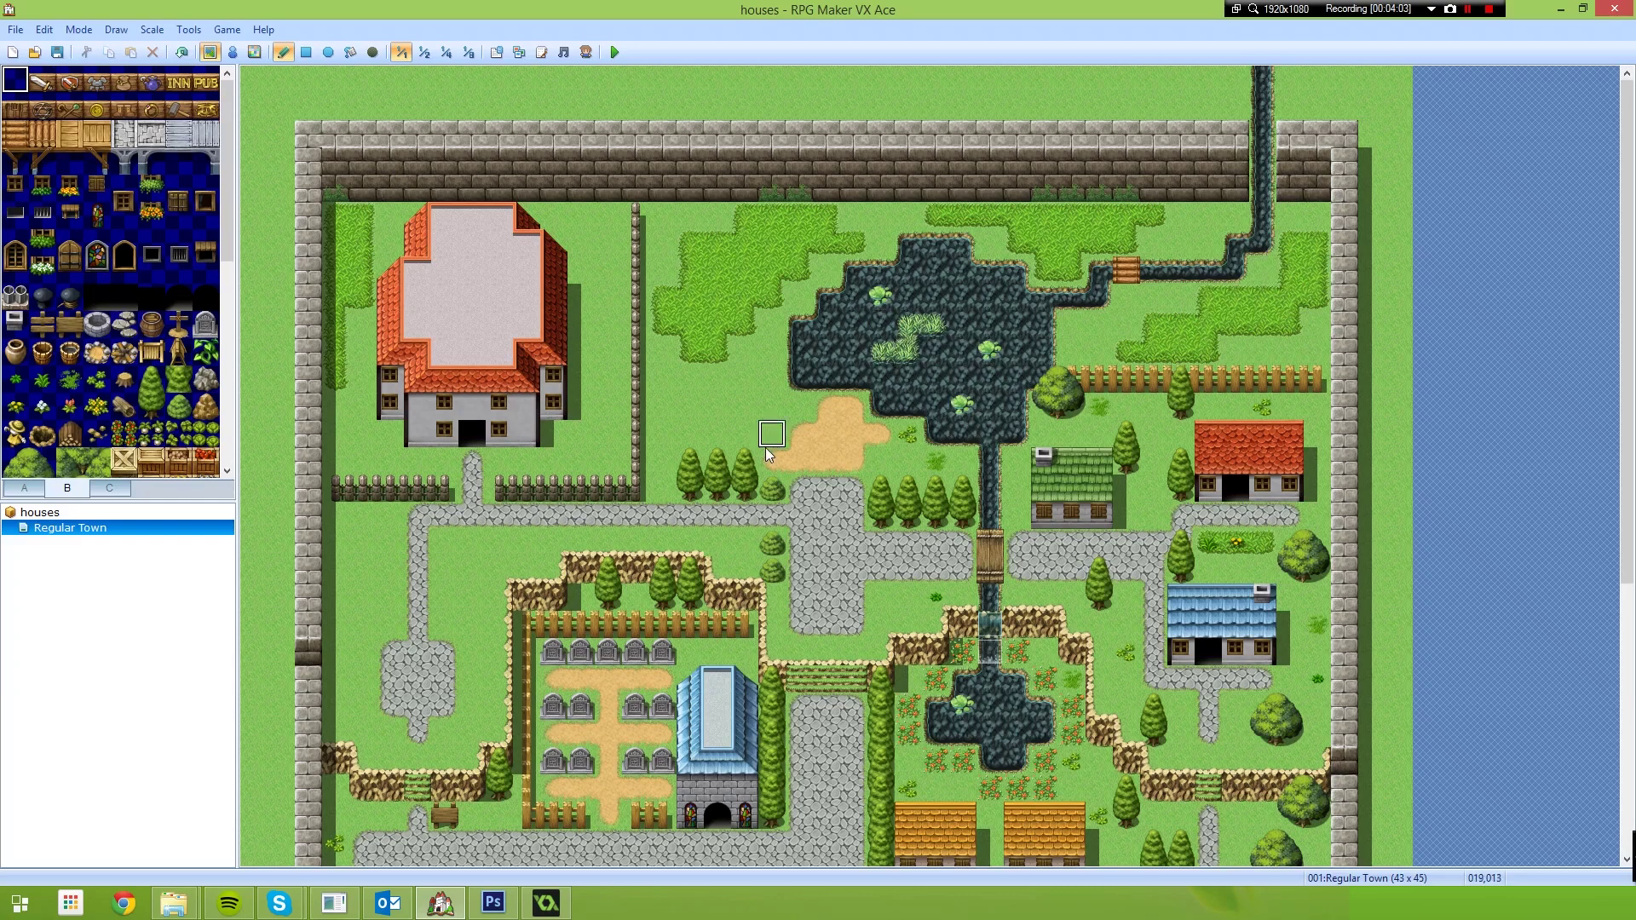
mouse_move(927, 456)
mouse_down()
mouse_move(963, 464)
mouse_move(916, 503)
mouse_move(873, 498)
mouse_up()
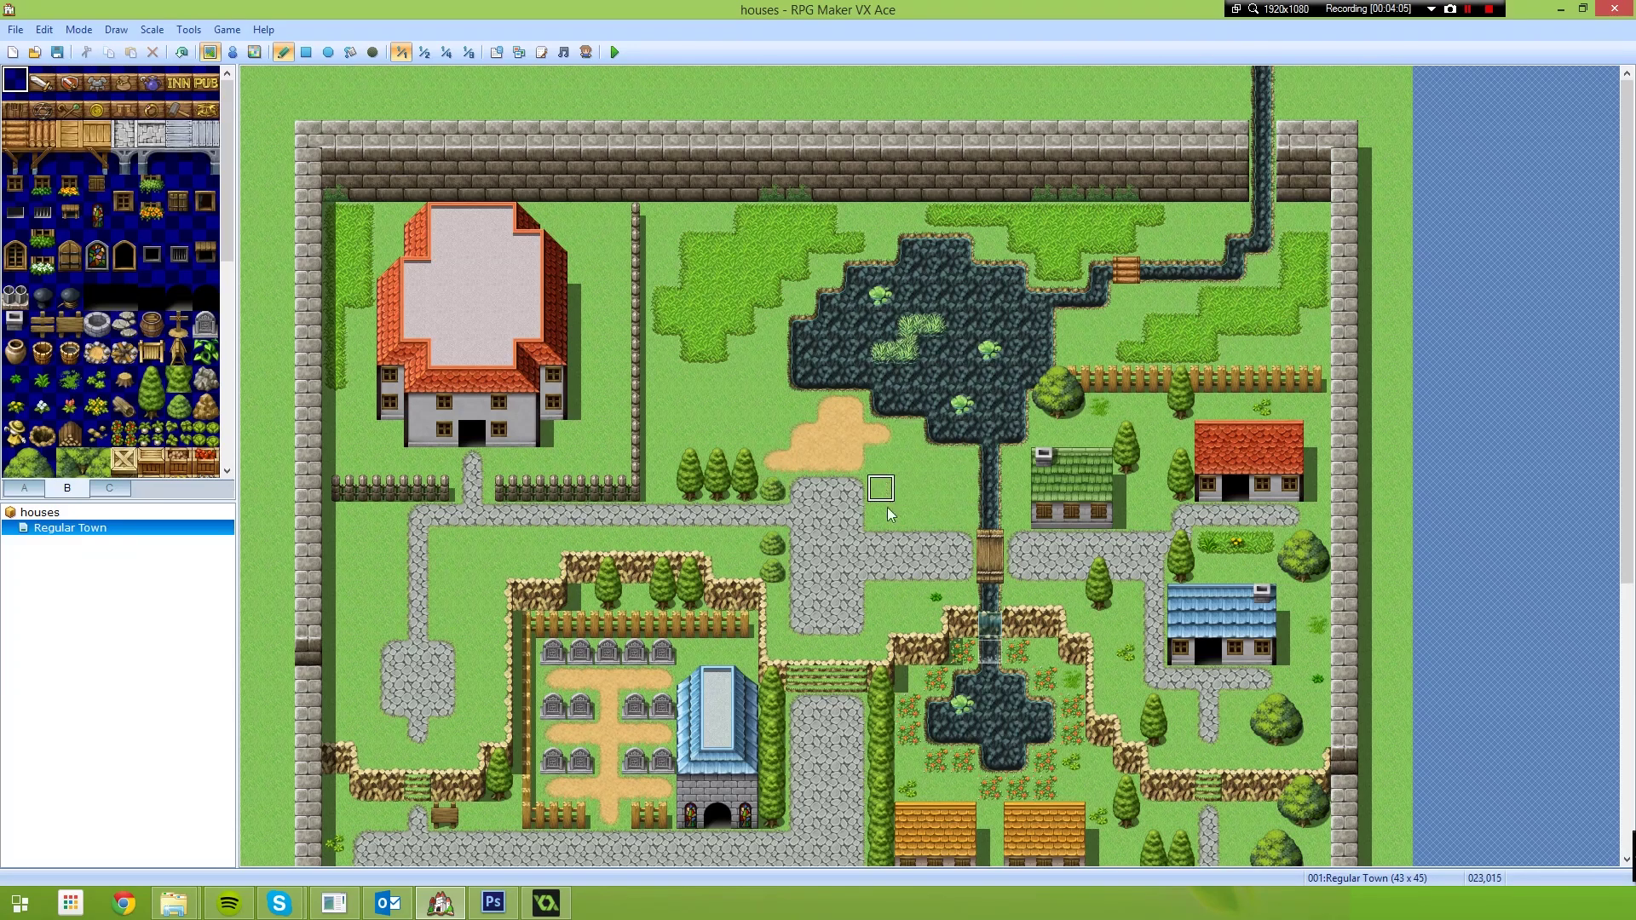
mouse_move(689, 480)
mouse_down()
mouse_move(760, 487)
mouse_move(741, 479)
mouse_move(771, 579)
mouse_up()
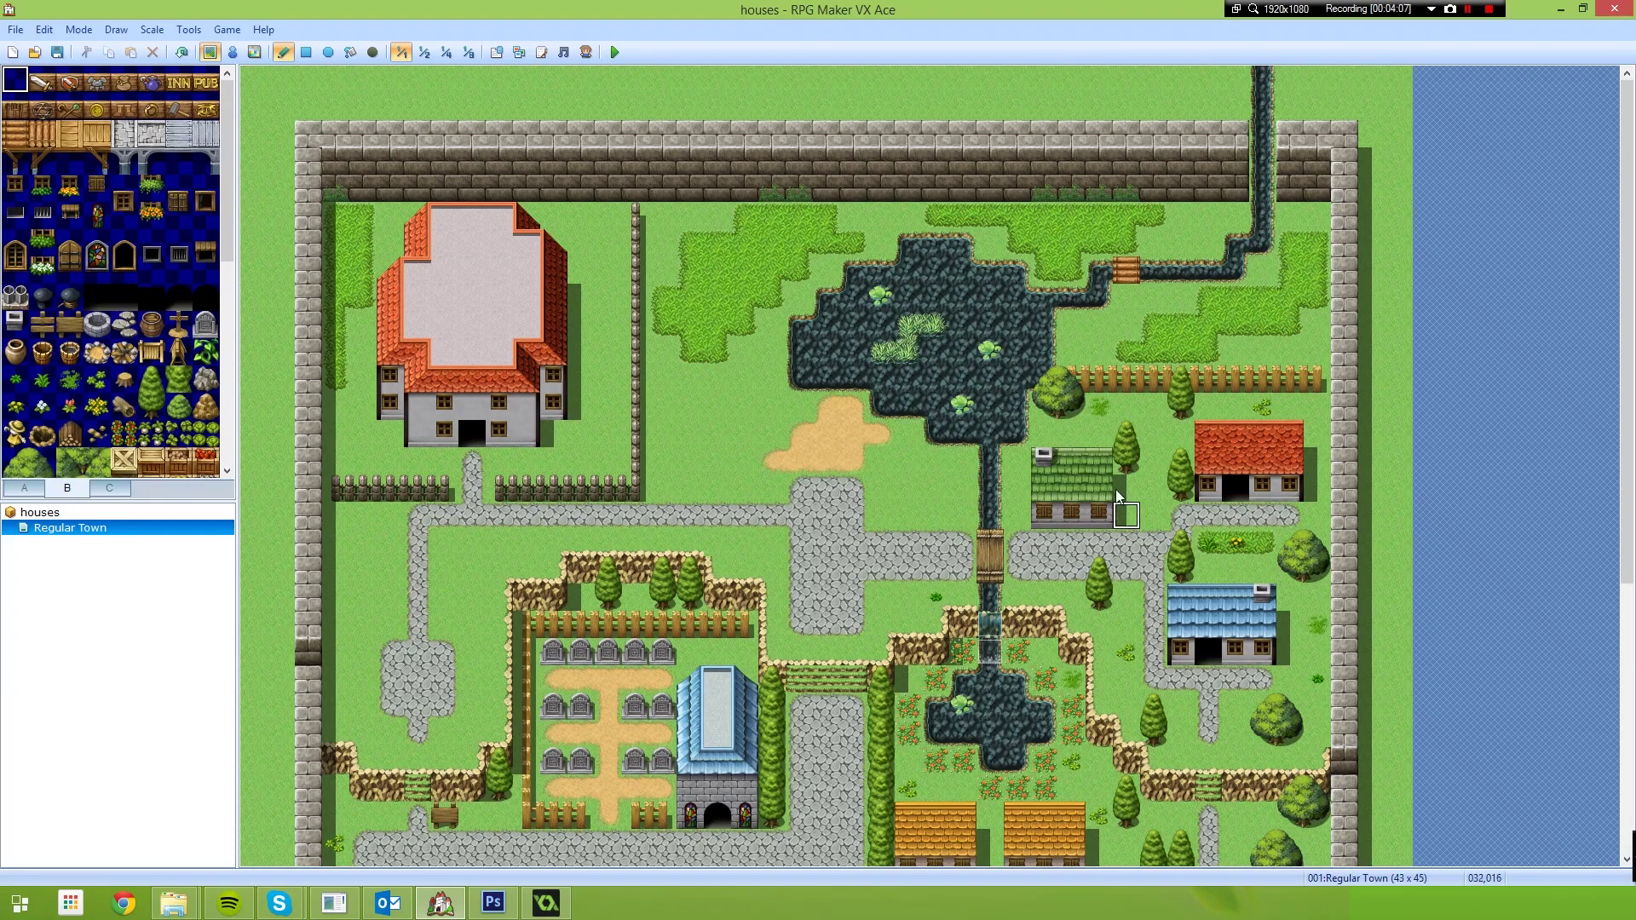
drag(1053, 409, 1282, 414)
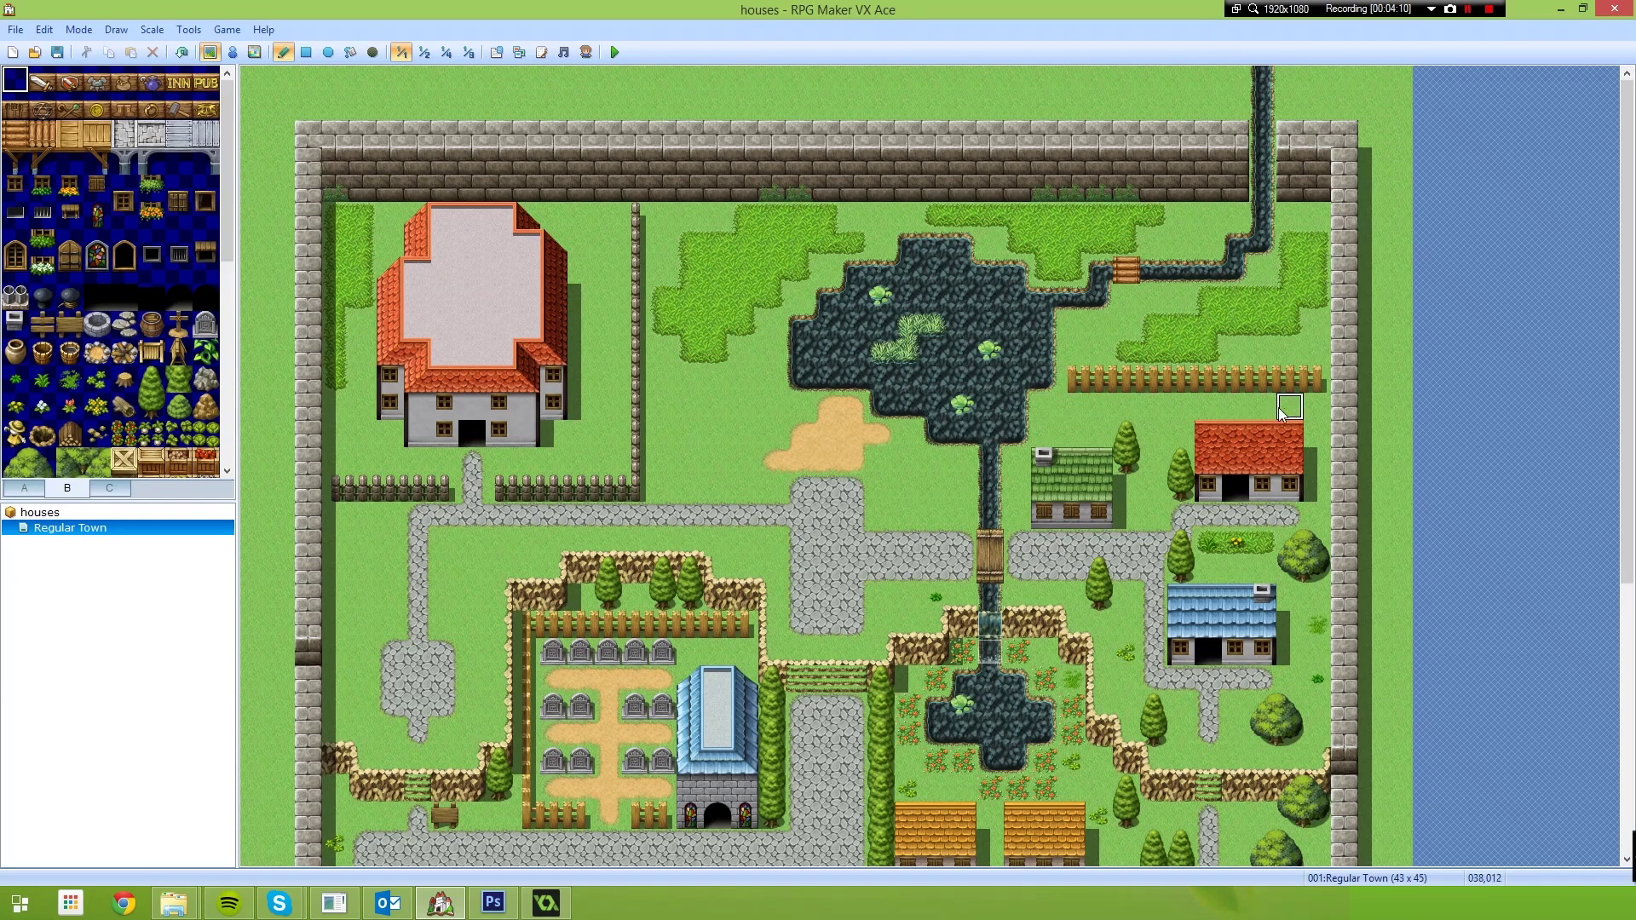
mouse_move(1125, 435)
mouse_down()
mouse_move(1126, 481)
mouse_move(1162, 488)
mouse_move(1171, 473)
mouse_move(1178, 573)
mouse_move(1289, 550)
mouse_move(1308, 577)
mouse_move(1313, 546)
mouse_move(1125, 558)
mouse_move(1104, 578)
mouse_move(1150, 715)
mouse_move(1200, 734)
mouse_move(1265, 717)
mouse_move(1318, 671)
mouse_move(1043, 652)
mouse_up()
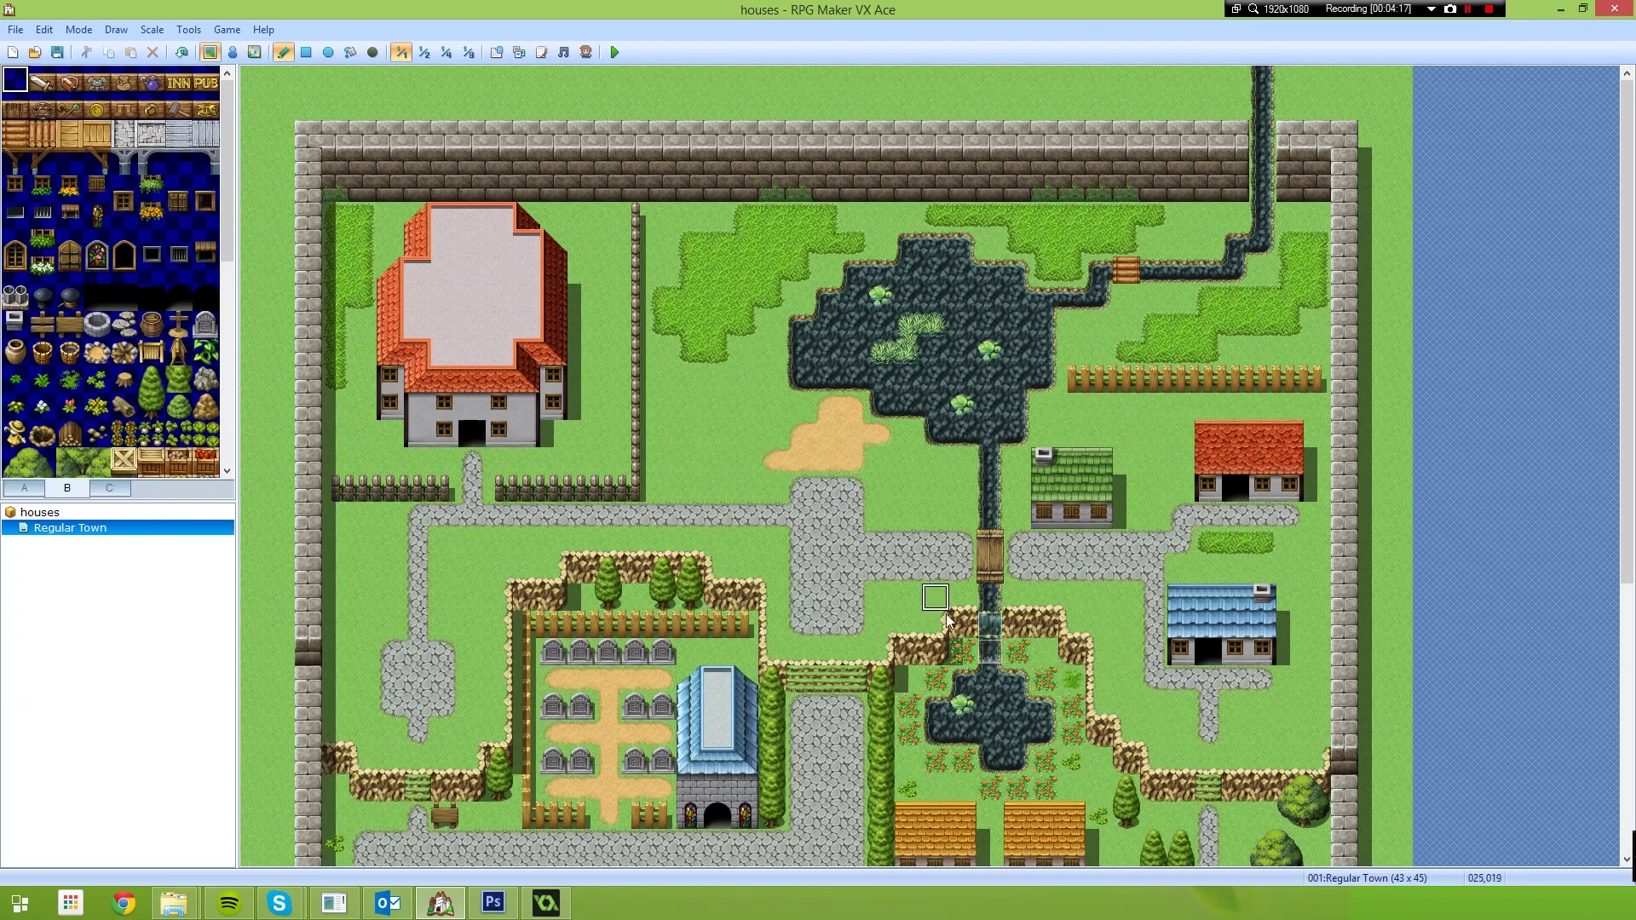
Clear the crops by the small pond, the bottom-left trees and both tall cypress columns.
scroll(682, 545, down, 1)
scroll(681, 543, down, 4)
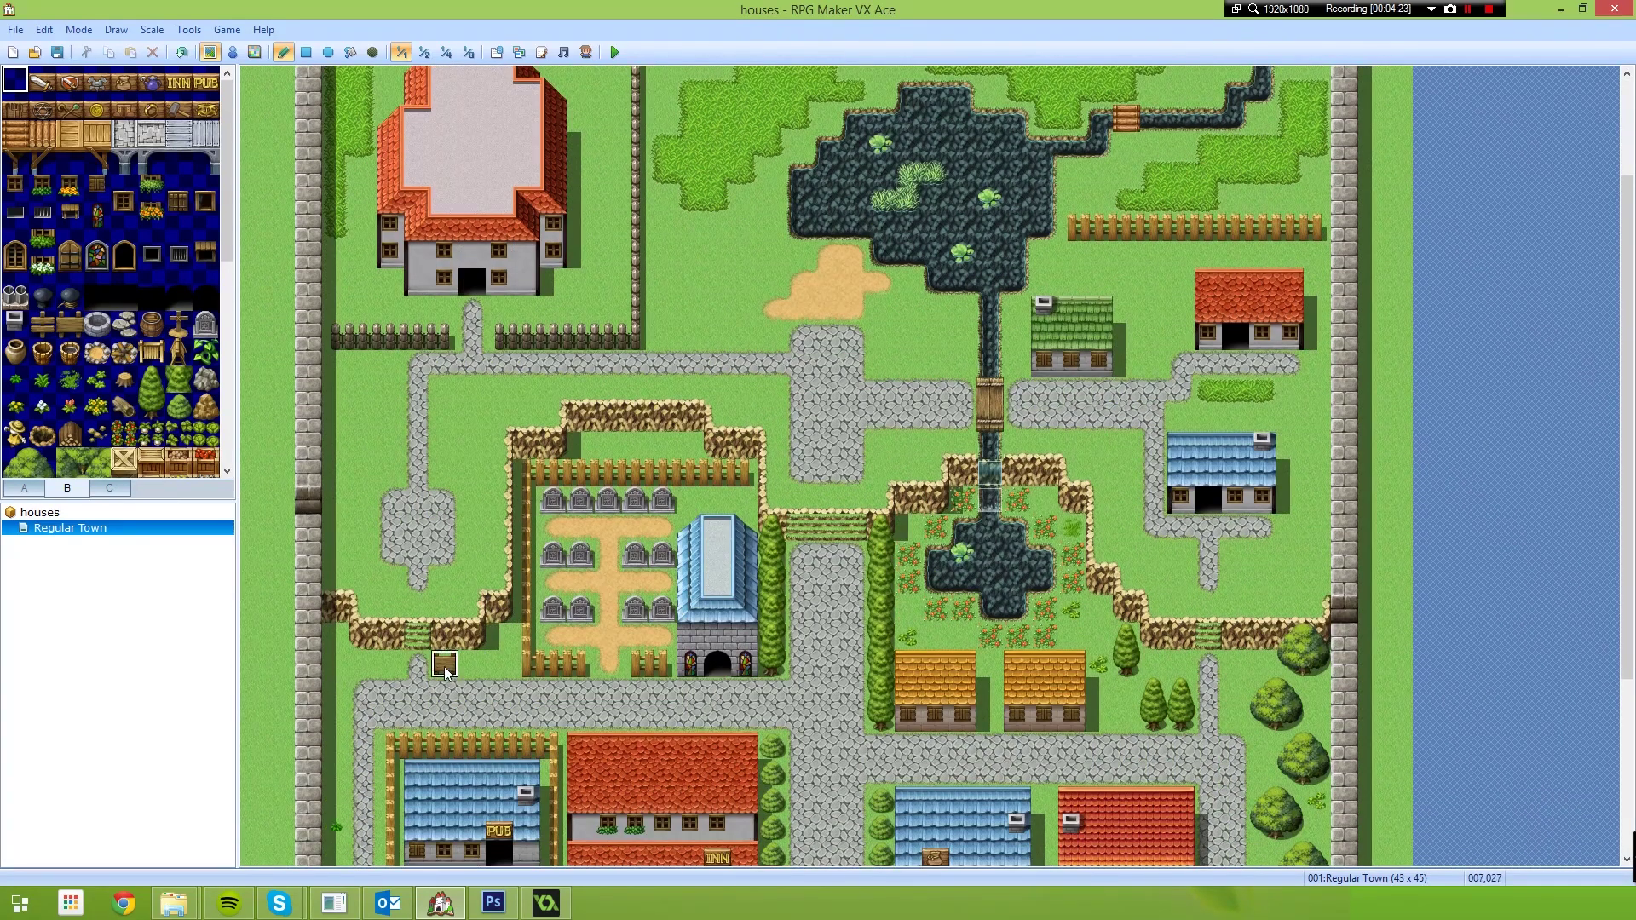
mouse_move(936, 624)
mouse_down()
mouse_move(1057, 629)
mouse_move(1071, 585)
mouse_move(989, 500)
mouse_move(968, 559)
mouse_move(1021, 574)
mouse_move(1162, 743)
mouse_move(1265, 715)
mouse_move(1227, 618)
mouse_up()
scroll(1227, 617, down, 10)
mouse_move(772, 443)
mouse_down()
mouse_move(782, 616)
mouse_move(871, 525)
mouse_move(970, 659)
mouse_move(934, 690)
mouse_move(1101, 680)
mouse_move(1124, 708)
mouse_move(1212, 697)
mouse_move(1276, 652)
mouse_move(1321, 518)
mouse_up()
mouse_move(758, 711)
mouse_down()
mouse_move(512, 715)
mouse_move(587, 689)
mouse_move(477, 660)
mouse_move(338, 543)
mouse_up()
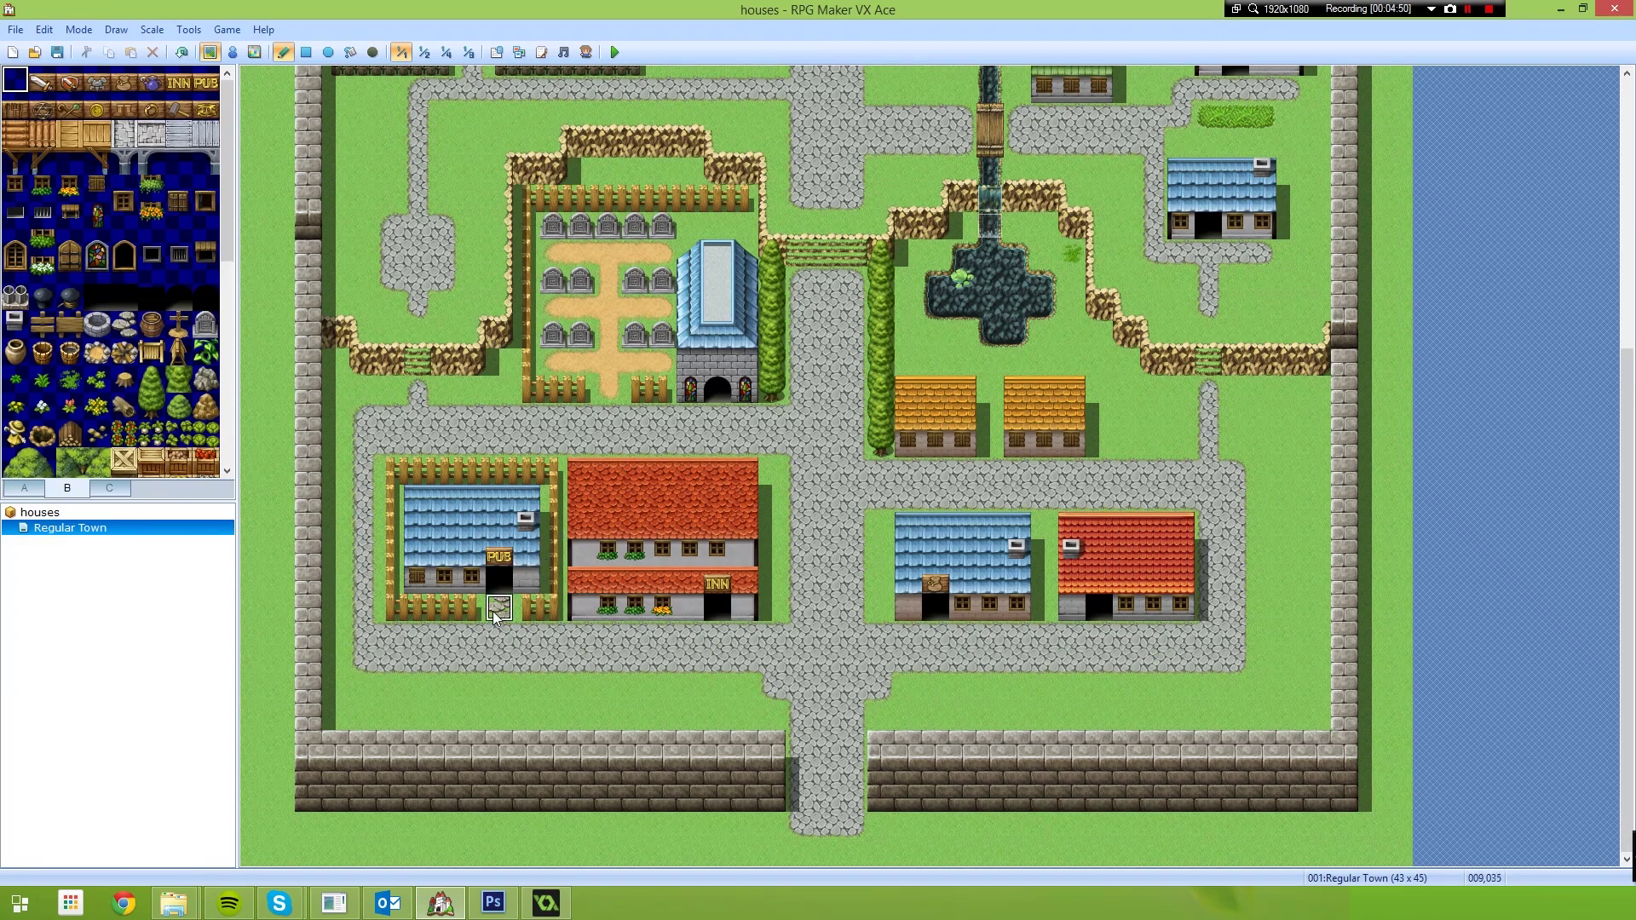
scroll(856, 524, up, 3)
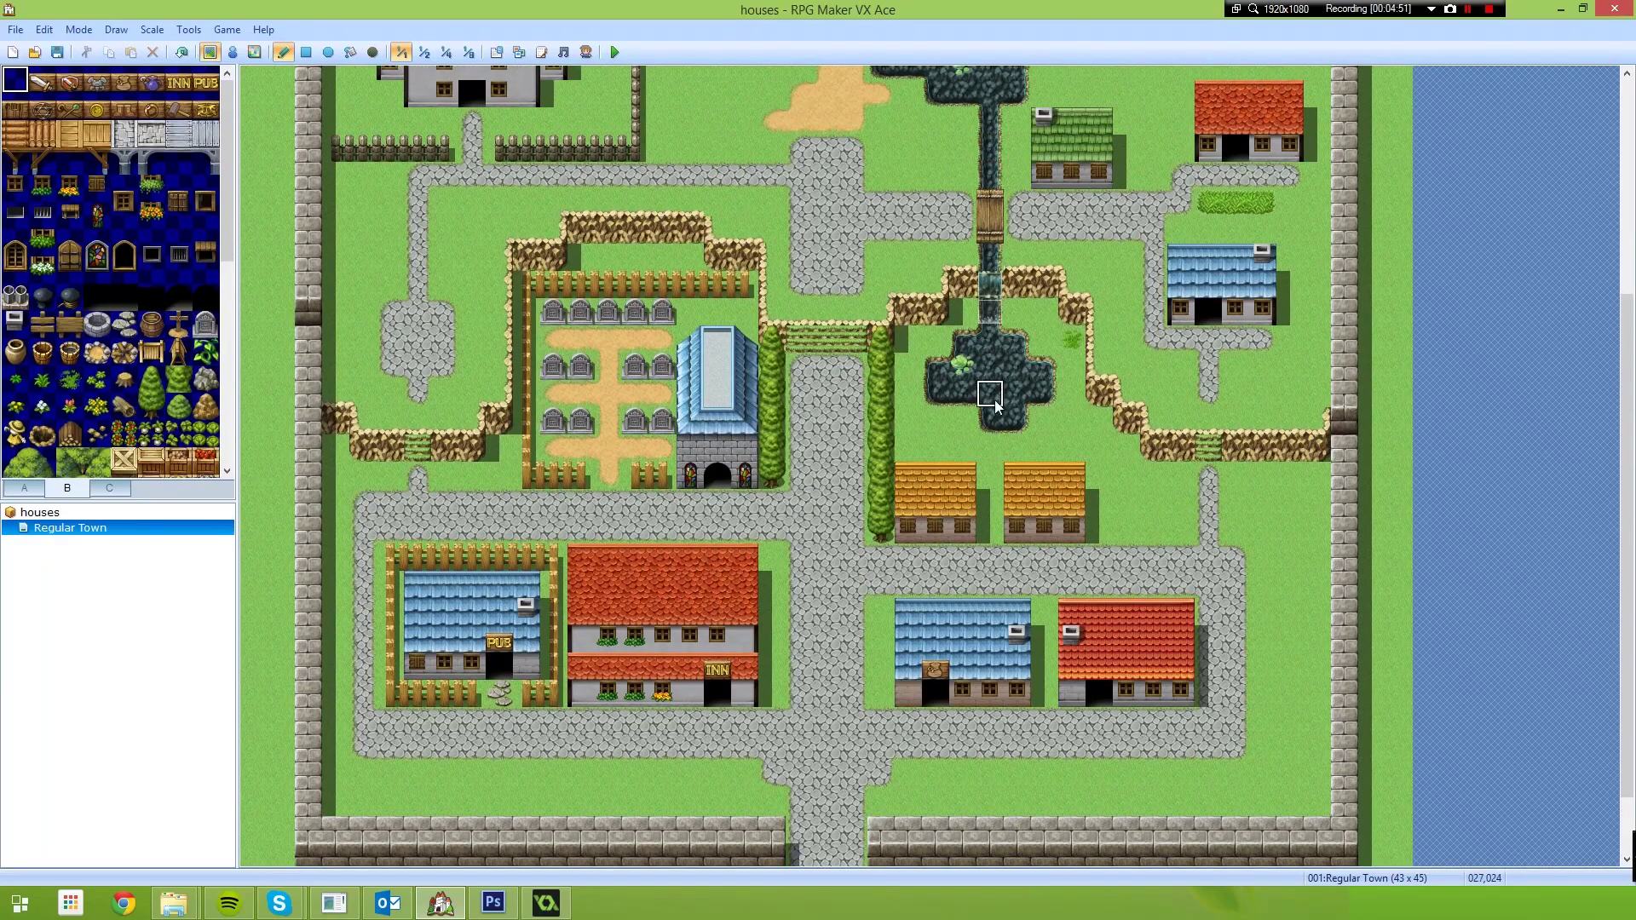
scroll(912, 443, up, 2)
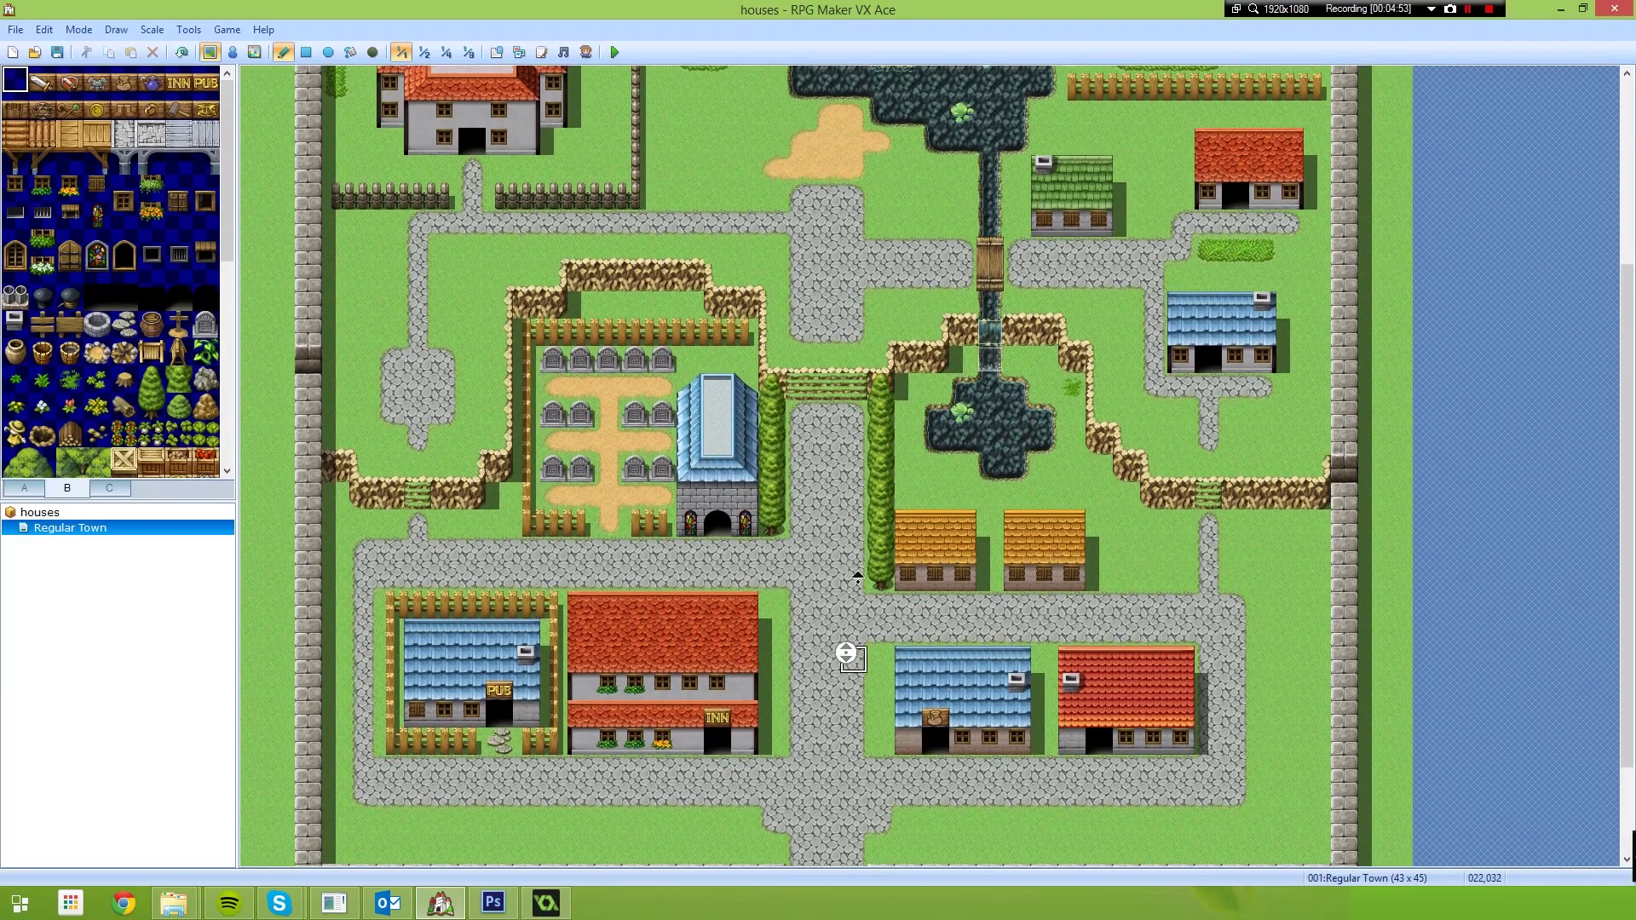
scroll(860, 631, up, 7)
mouse_move(886, 586)
mouse_down()
mouse_move(891, 738)
mouse_move(873, 775)
mouse_move(794, 726)
mouse_move(767, 685)
mouse_move(772, 545)
mouse_up()
scroll(811, 622, up, 4)
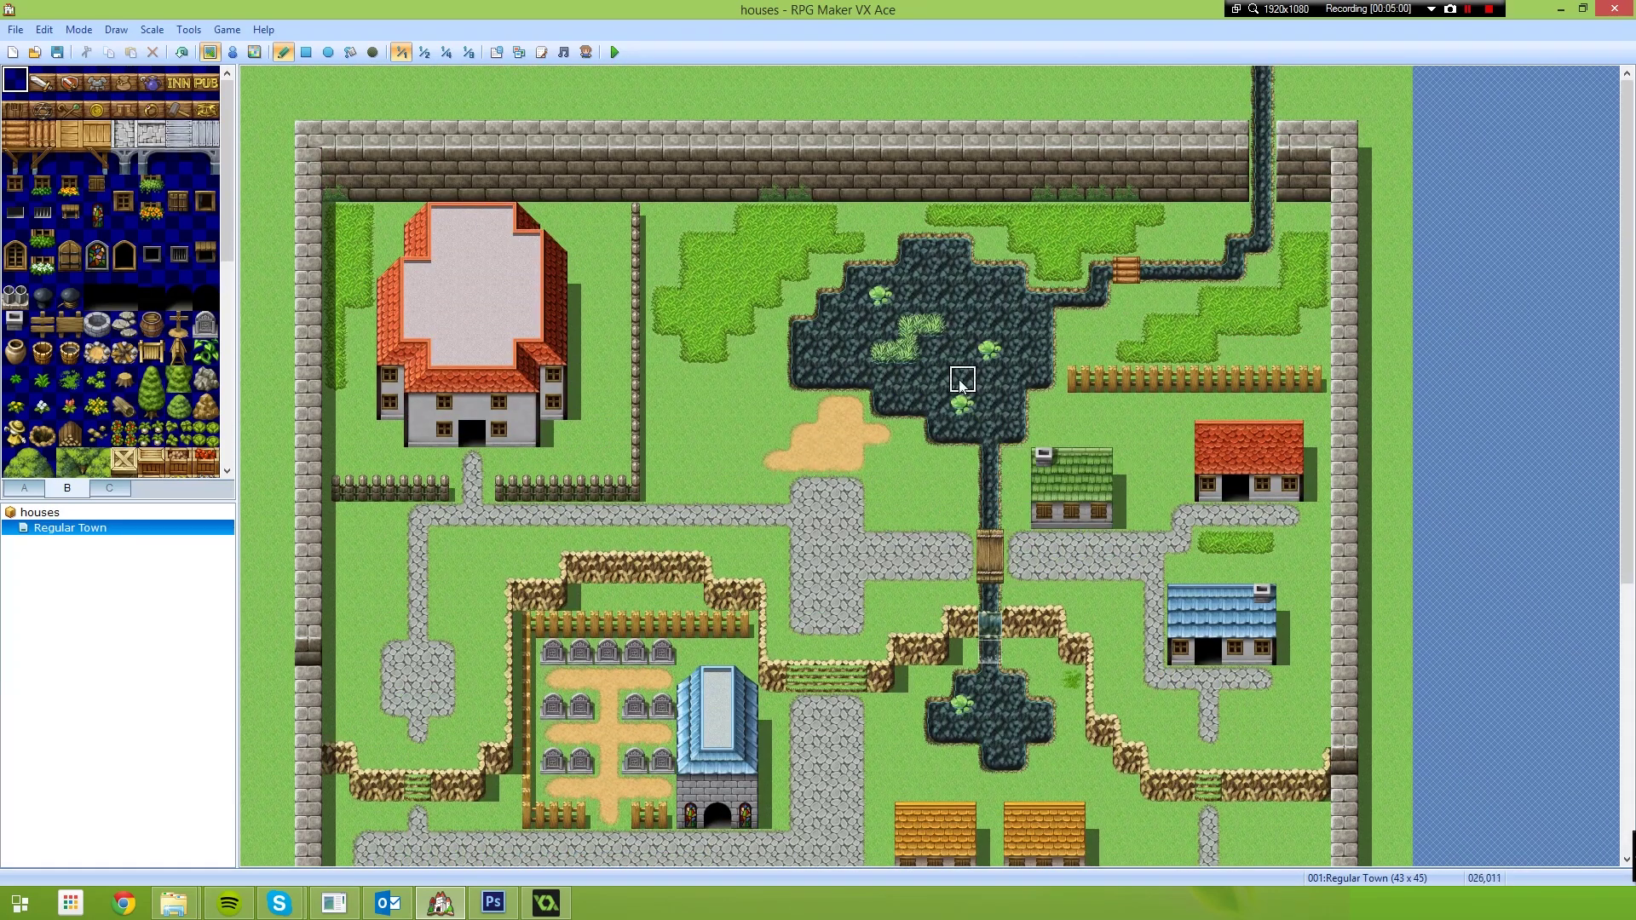
scroll(960, 383, down, 6)
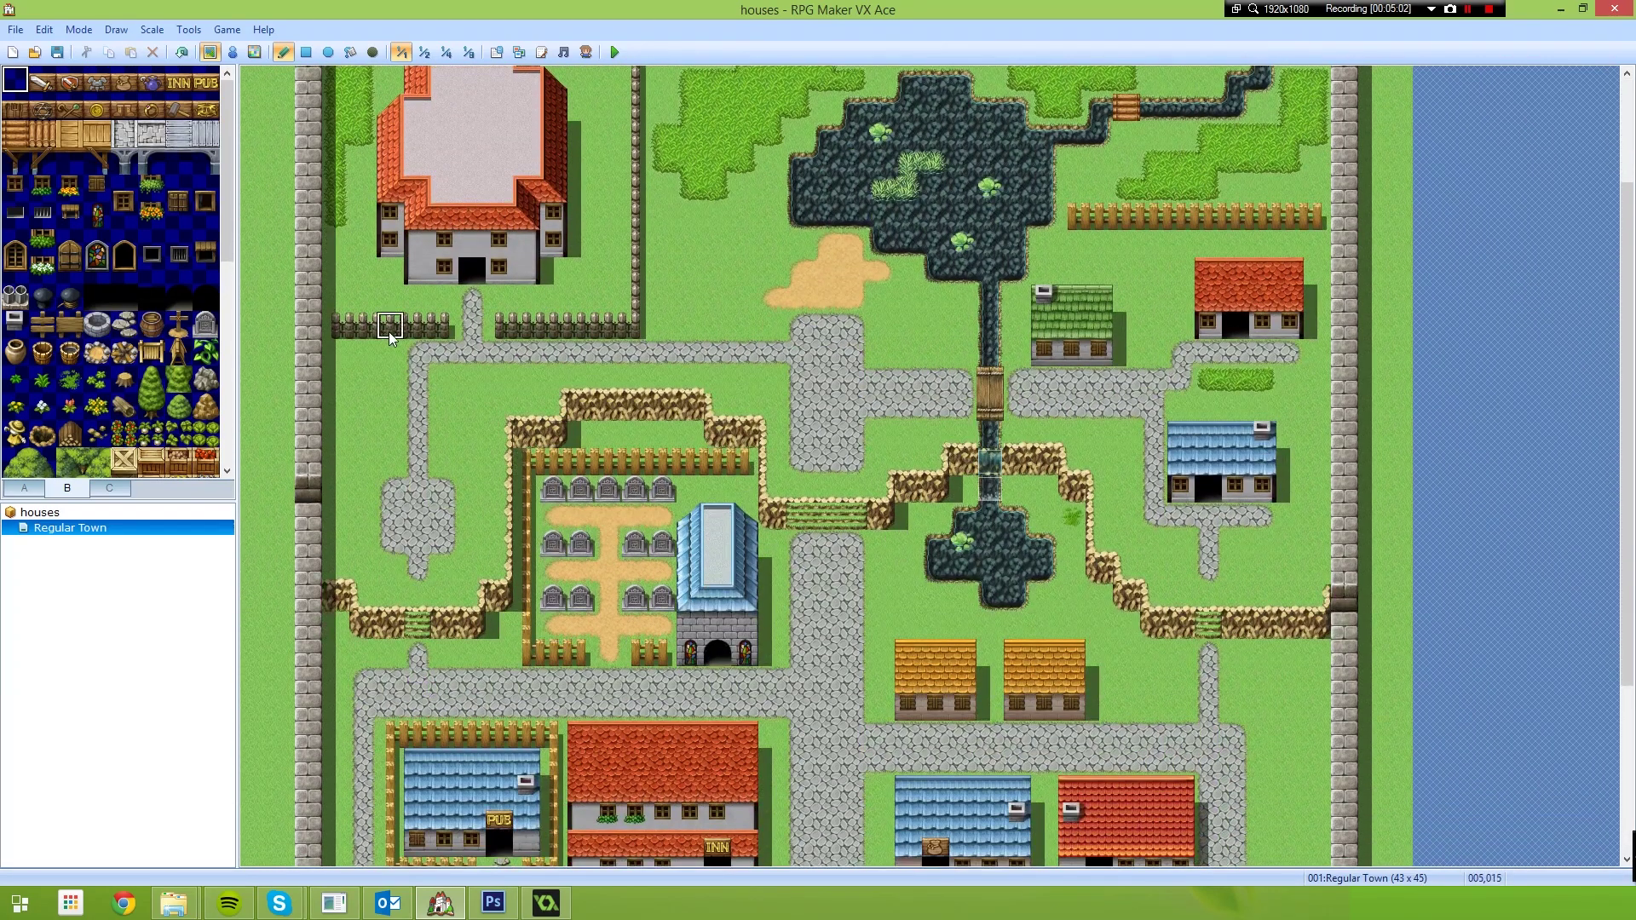
scroll(704, 540, up, 3)
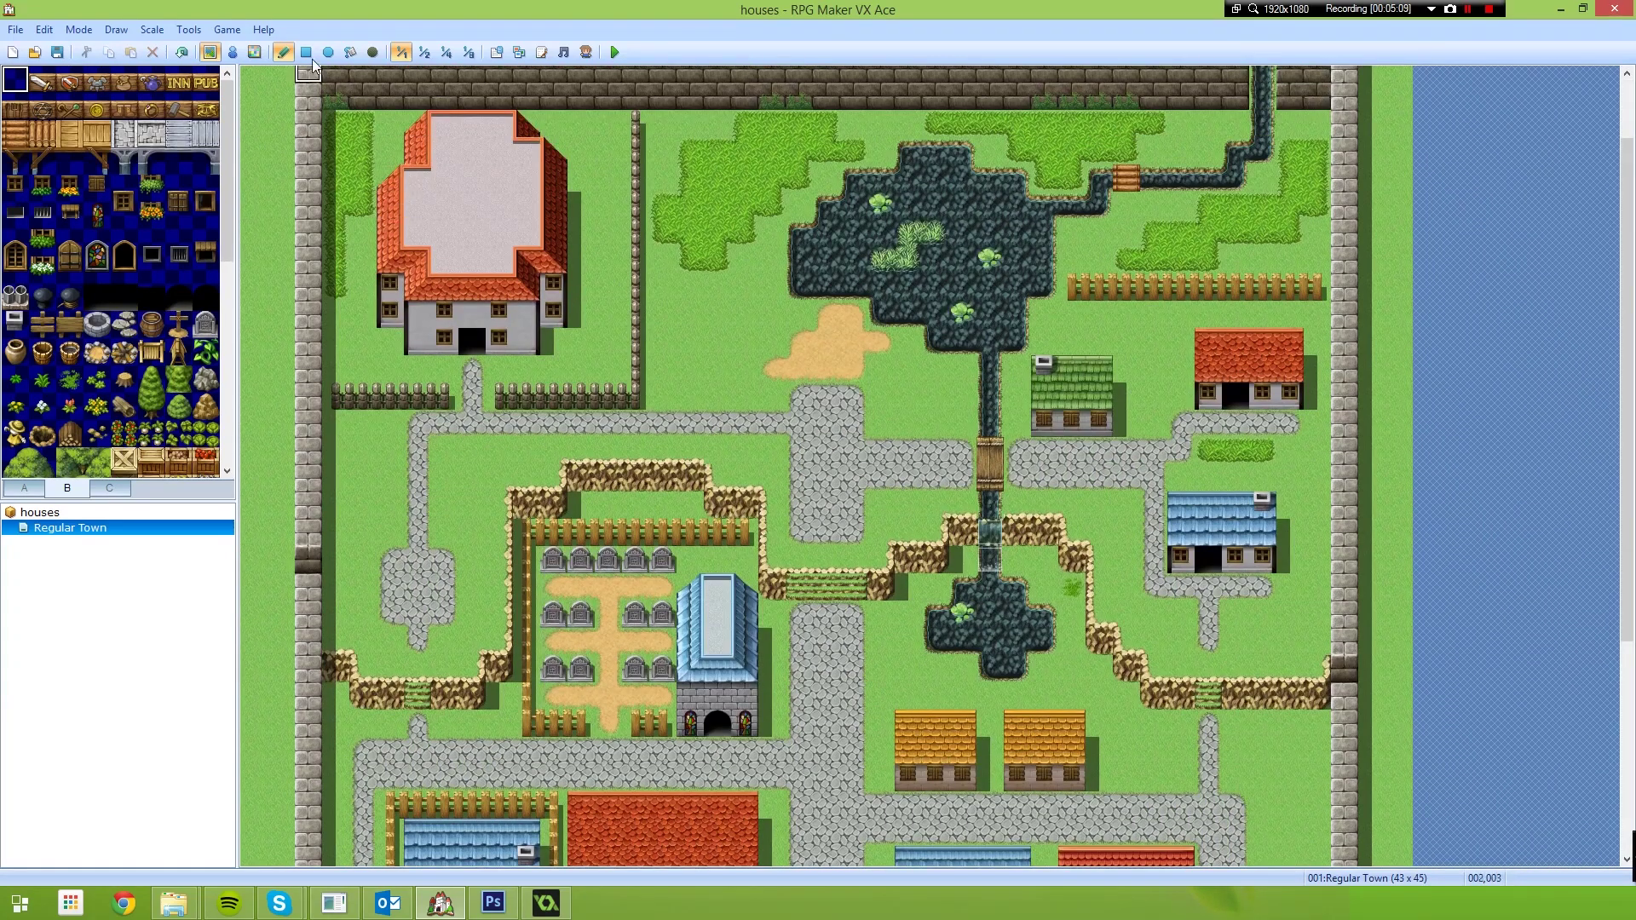
click(254, 52)
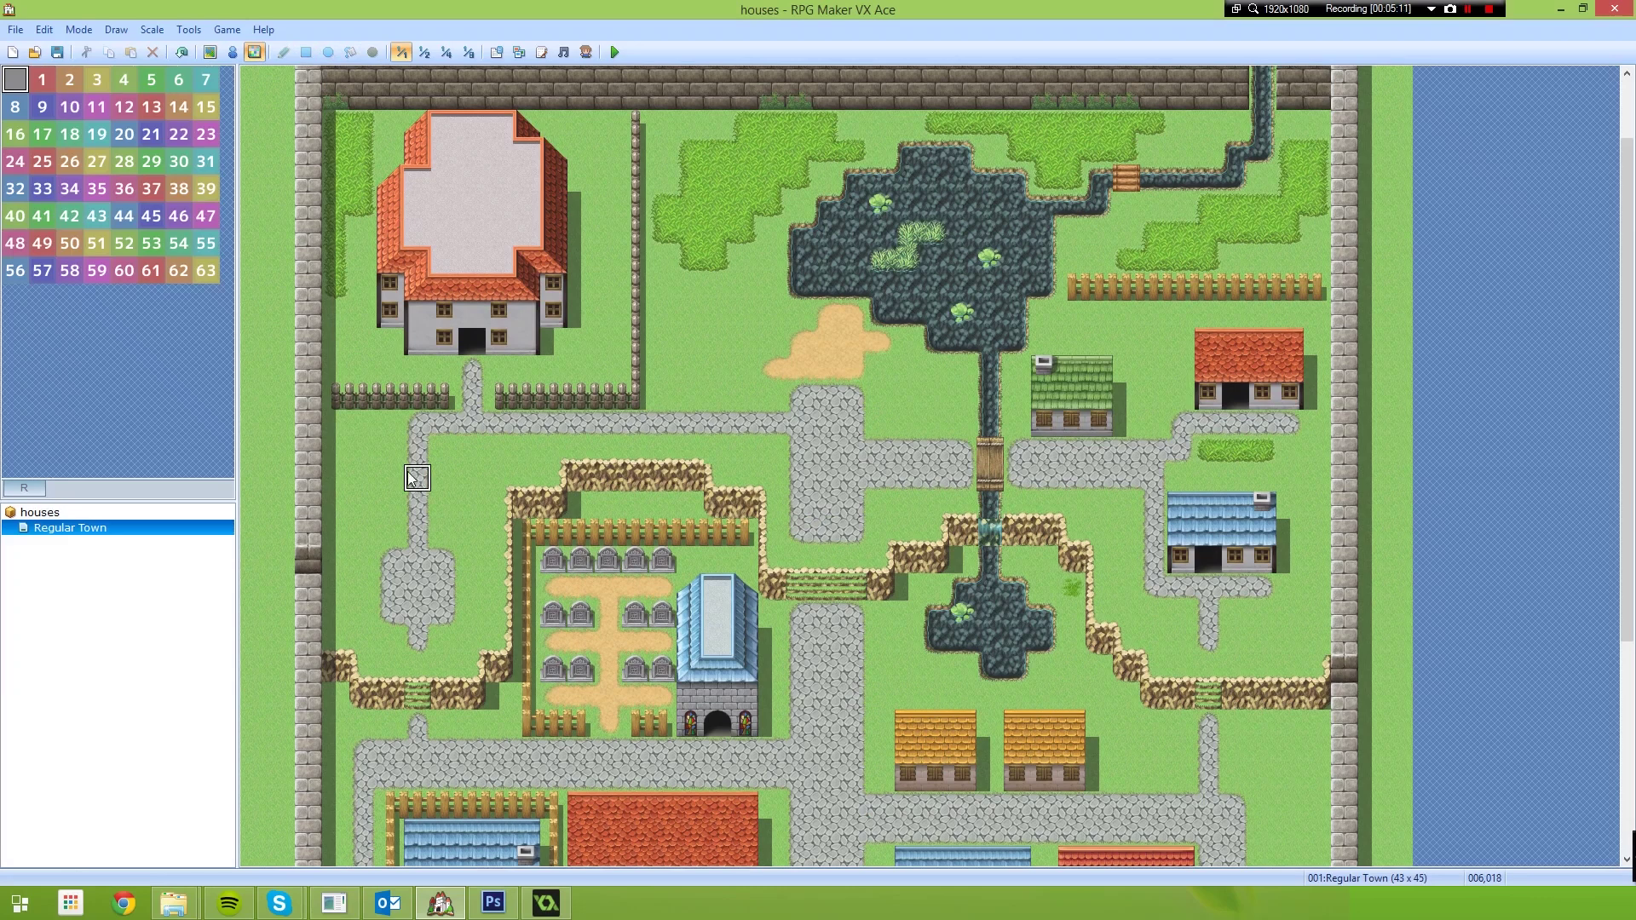
Set the left path tile as the player's starting position.
click(232, 52)
right_click(421, 482)
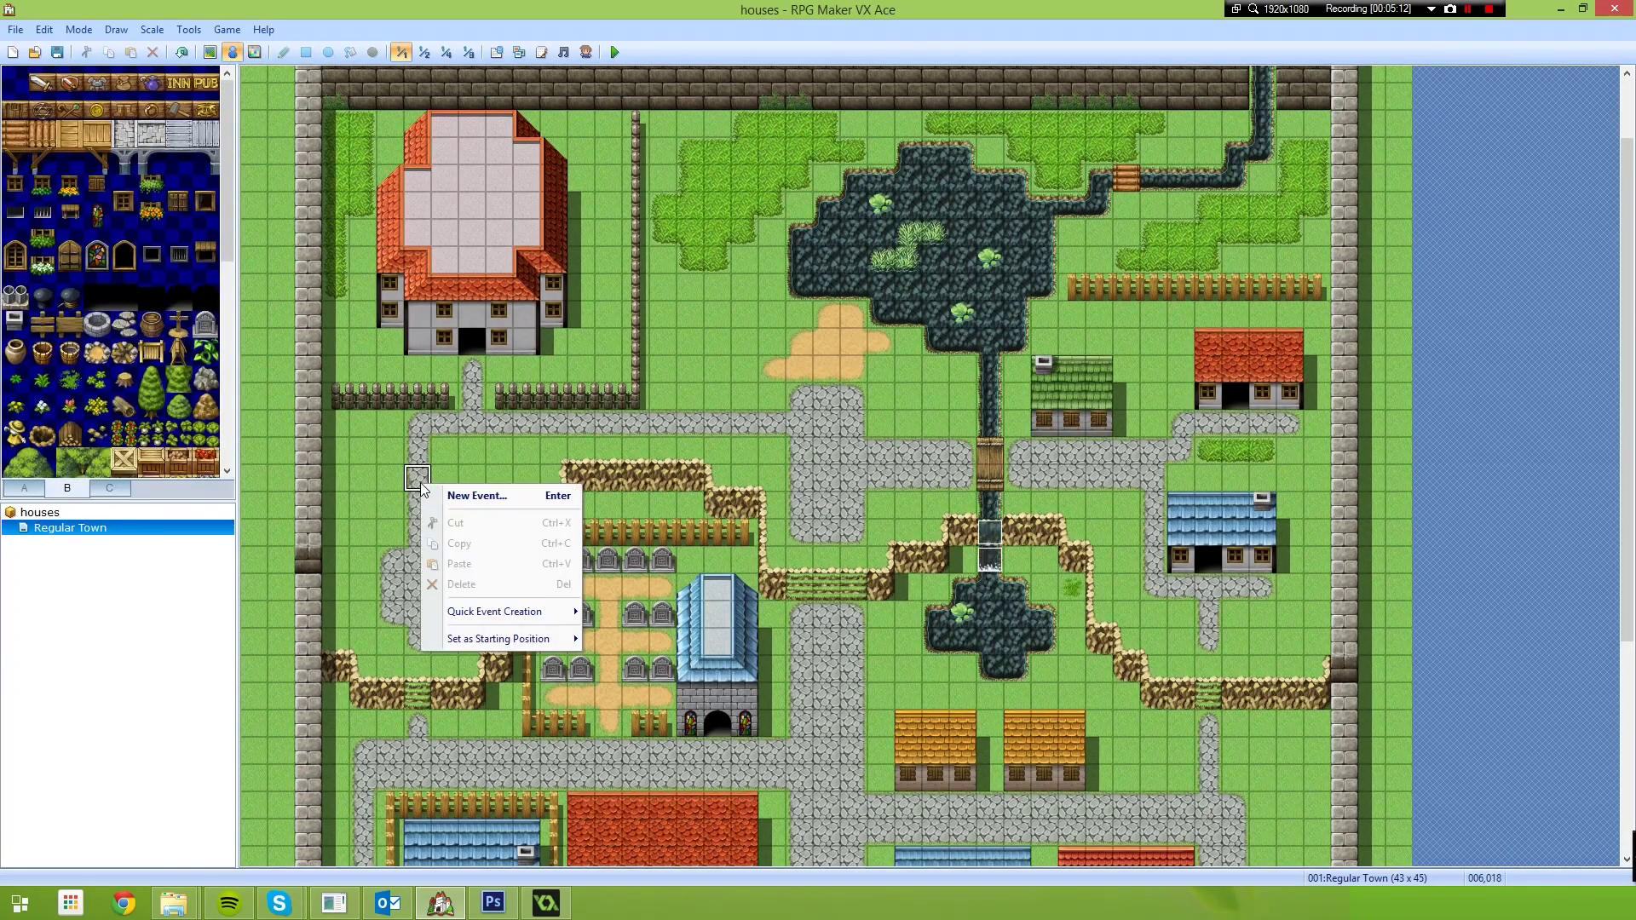
mouse_move(511, 639)
click(603, 641)
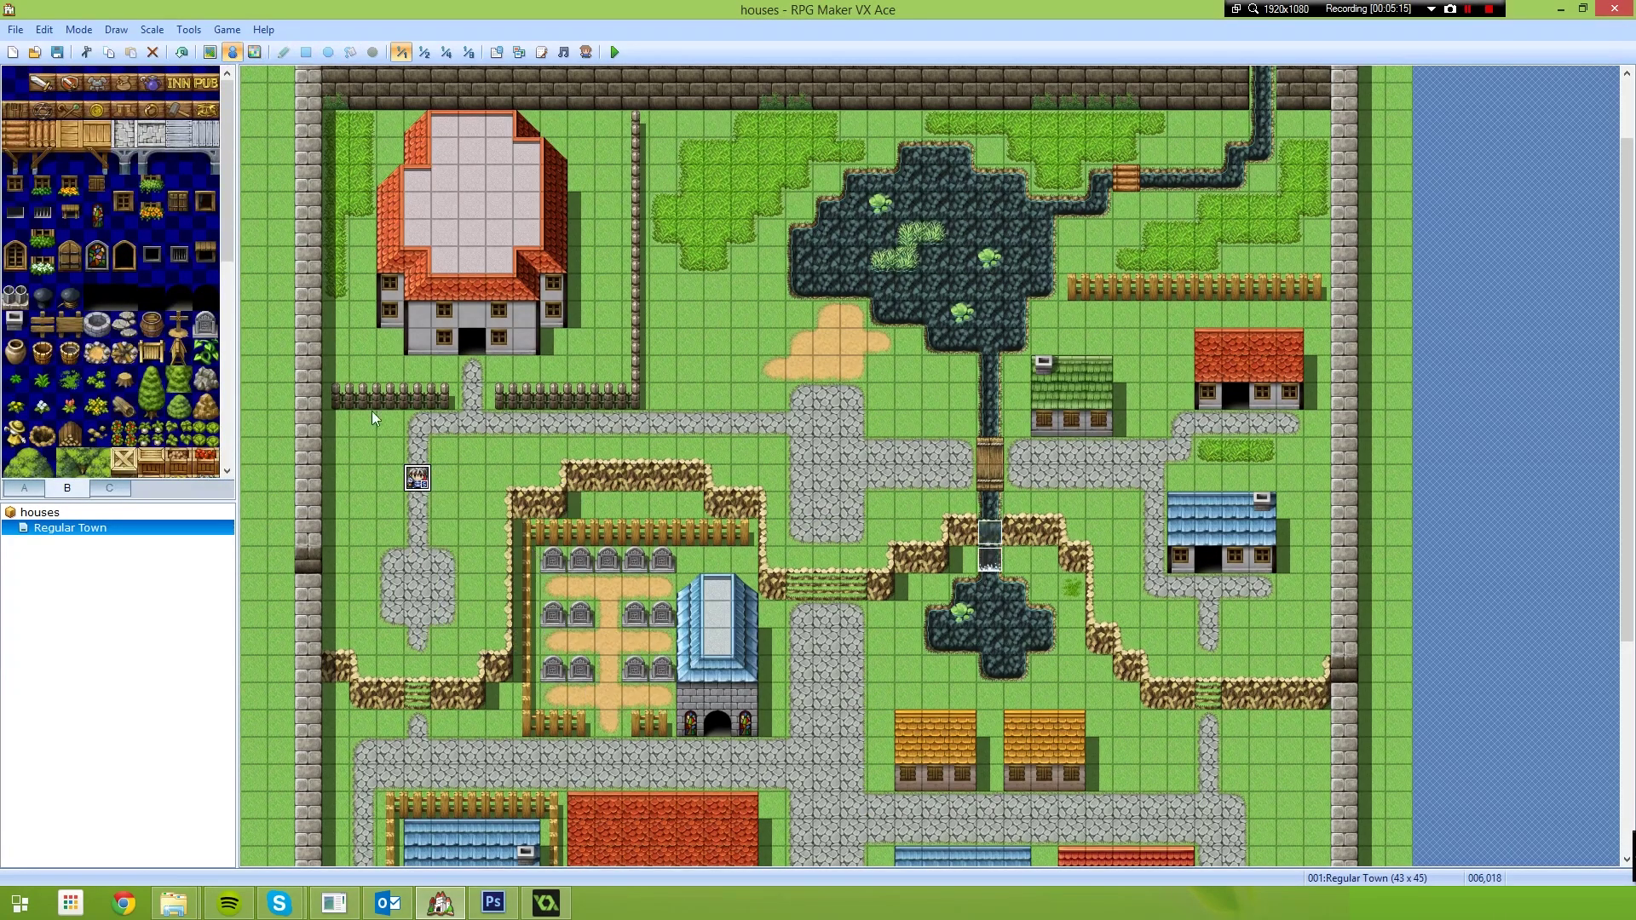
Read through the Map Saver 2 script in the Script Editor, then close it.
click(188, 29)
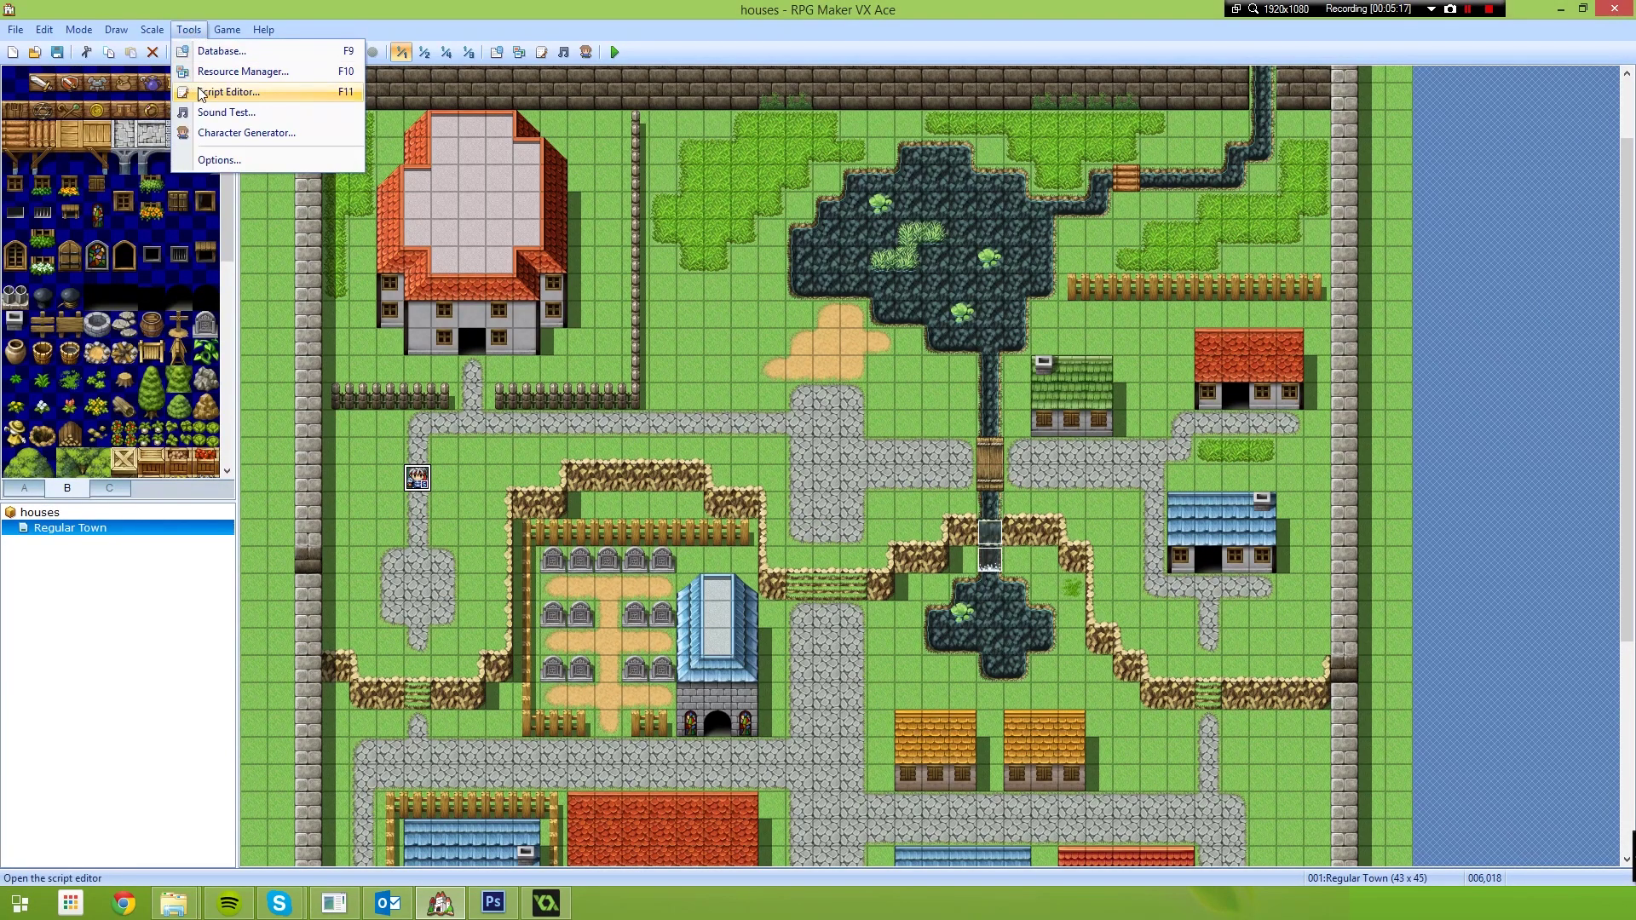
click(344, 92)
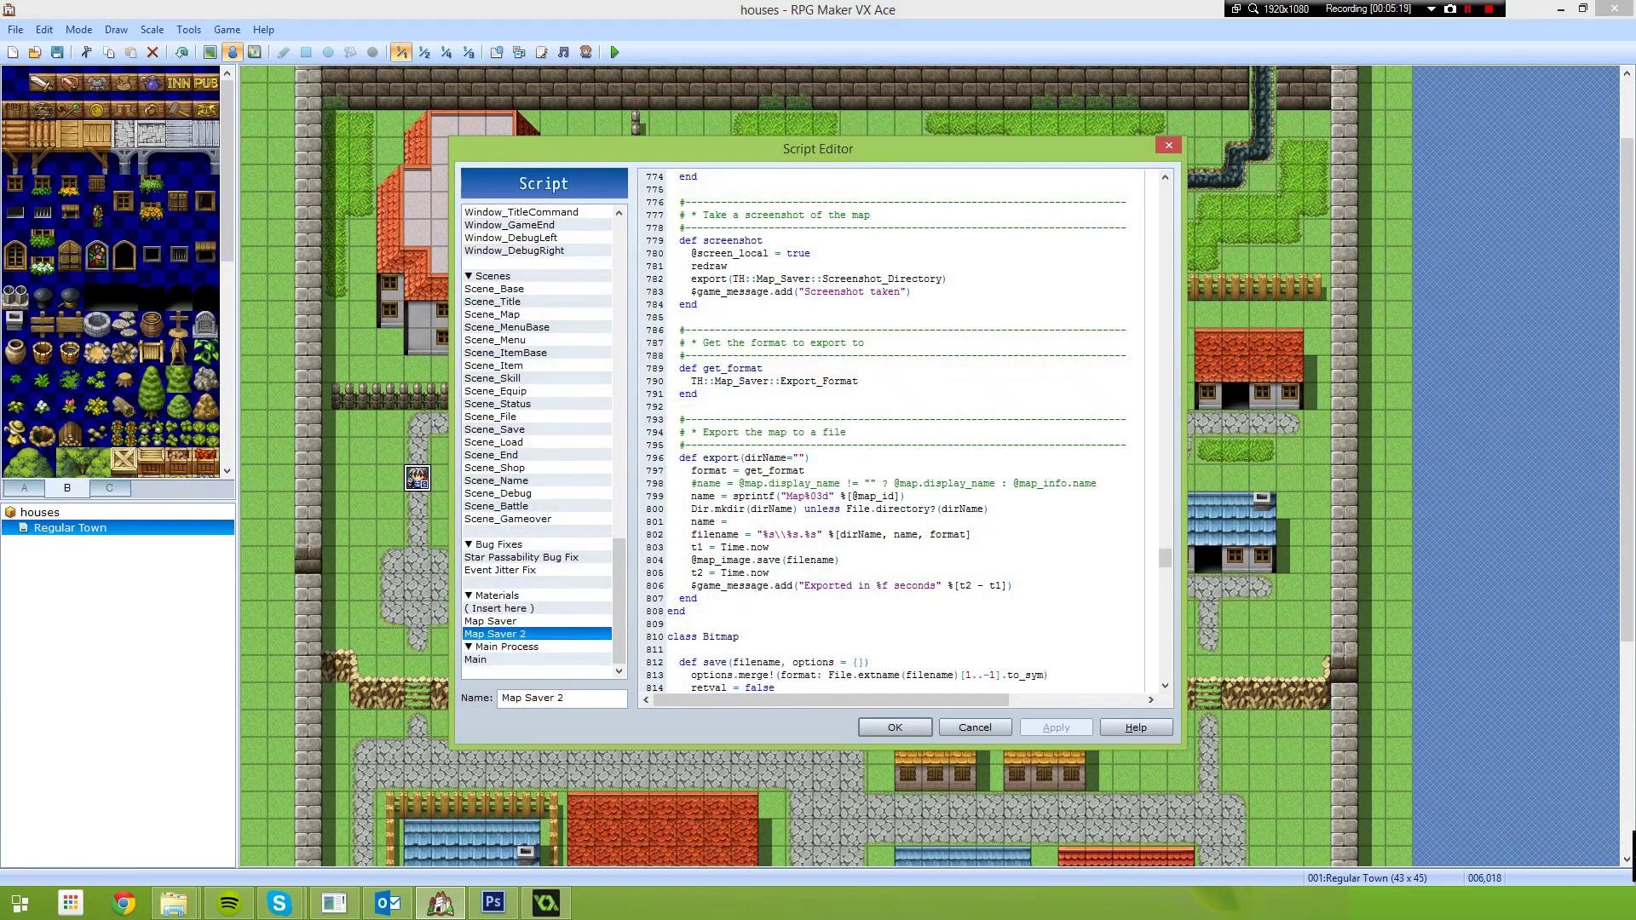
drag(1169, 559, 1152, 410)
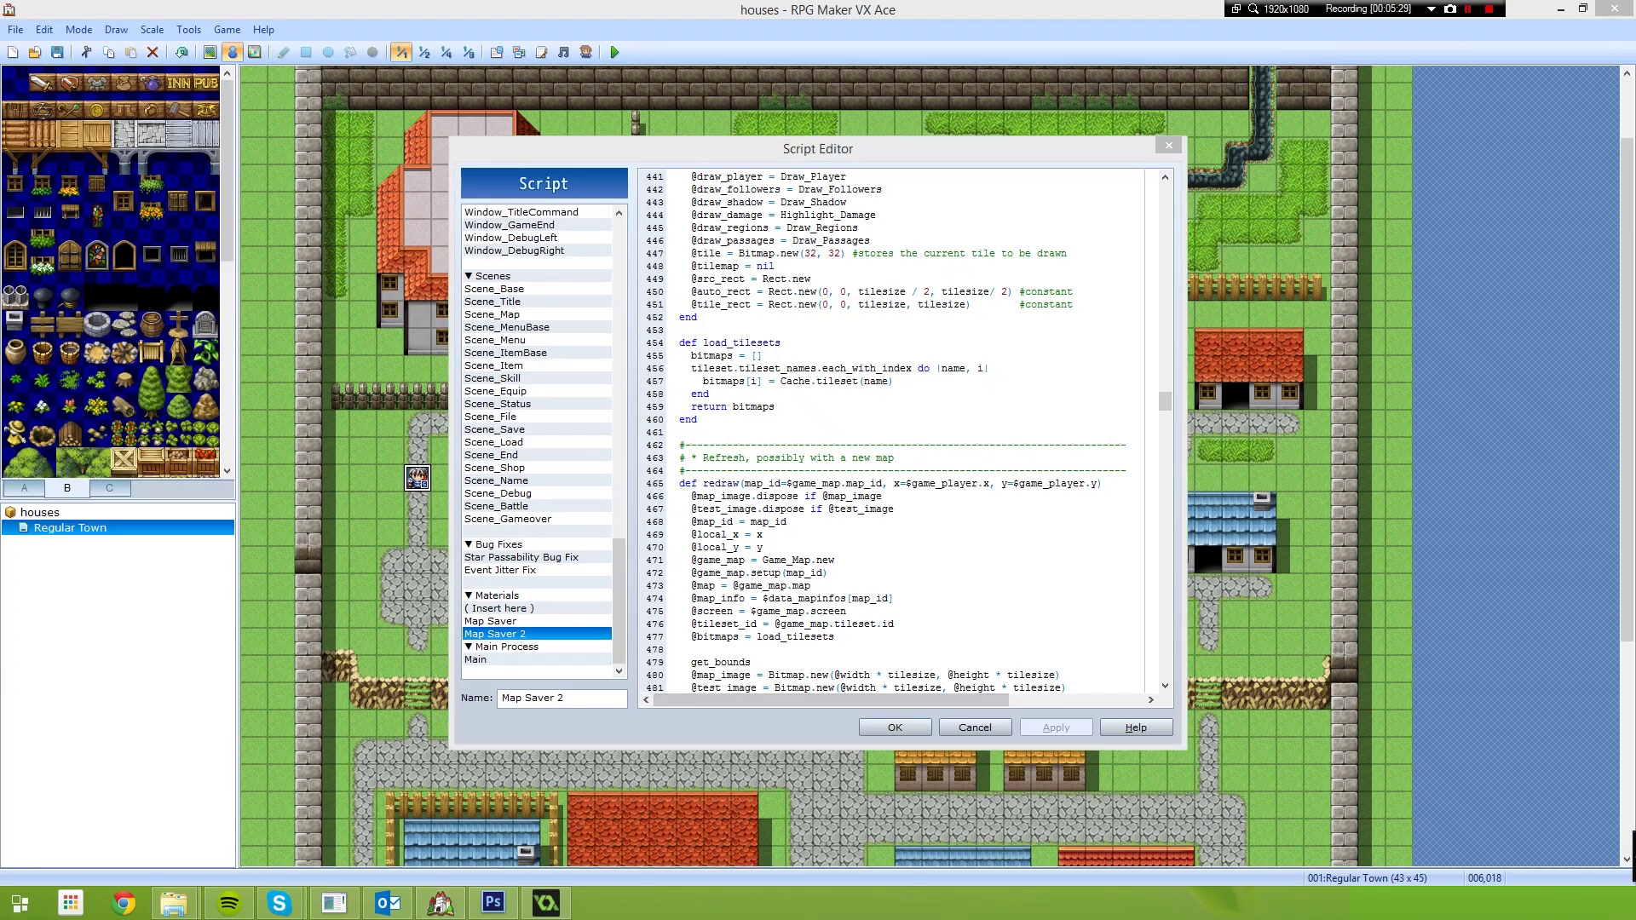
drag(1167, 398, 1178, 186)
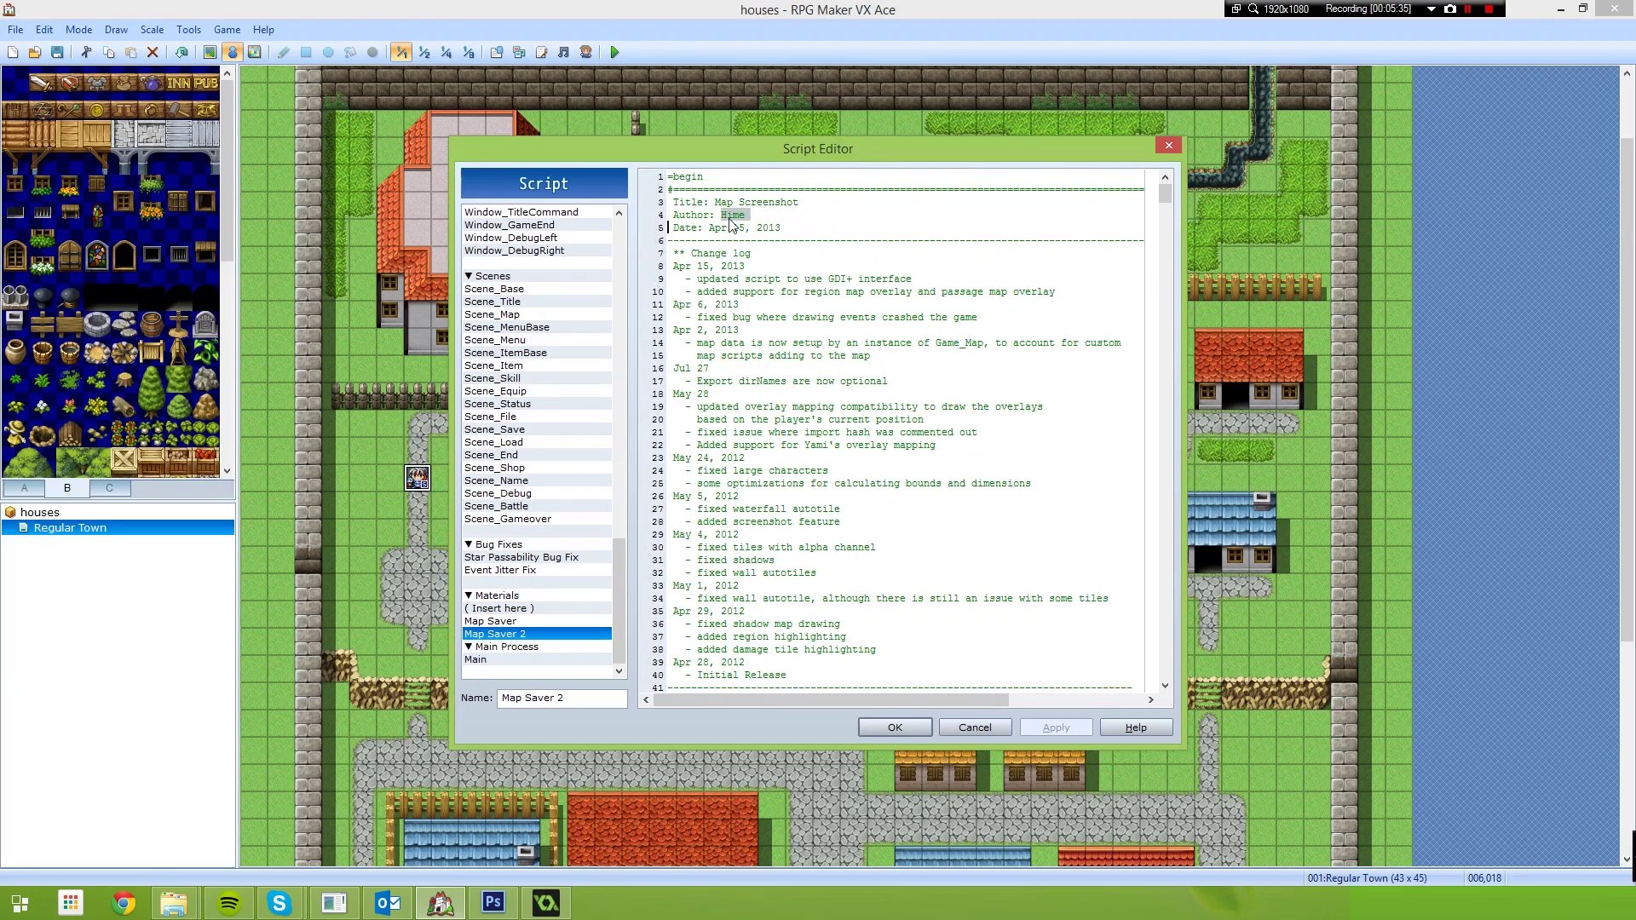
drag(1171, 186, 1138, 697)
click(905, 727)
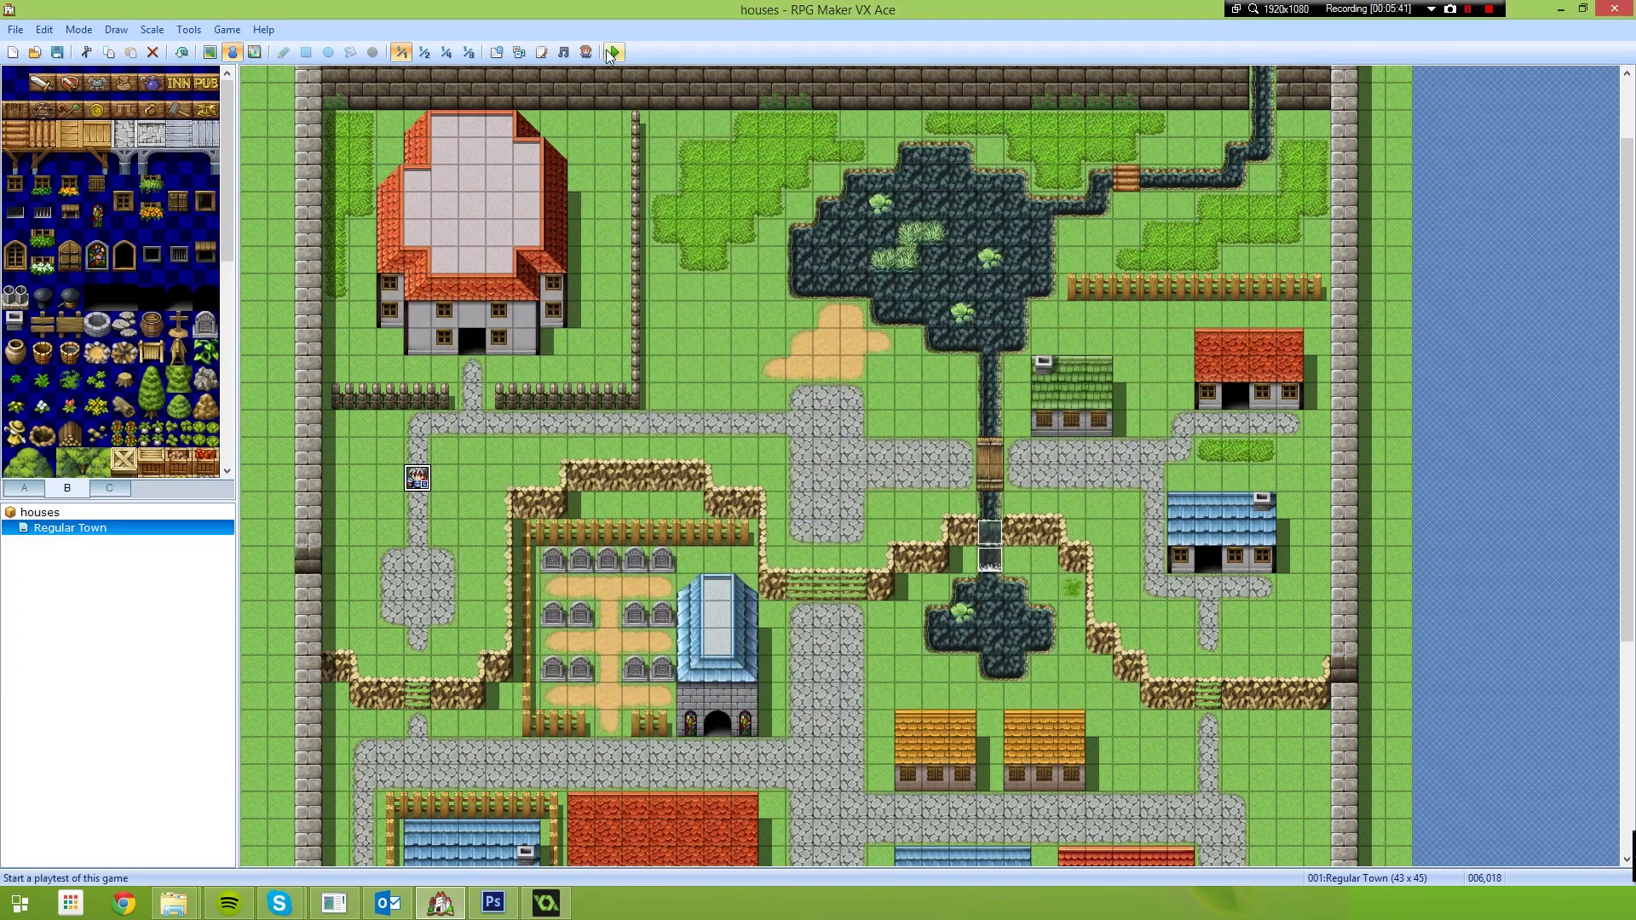
Save houses, playtest, export a mapshot with F5, and close the test play.
click(615, 53)
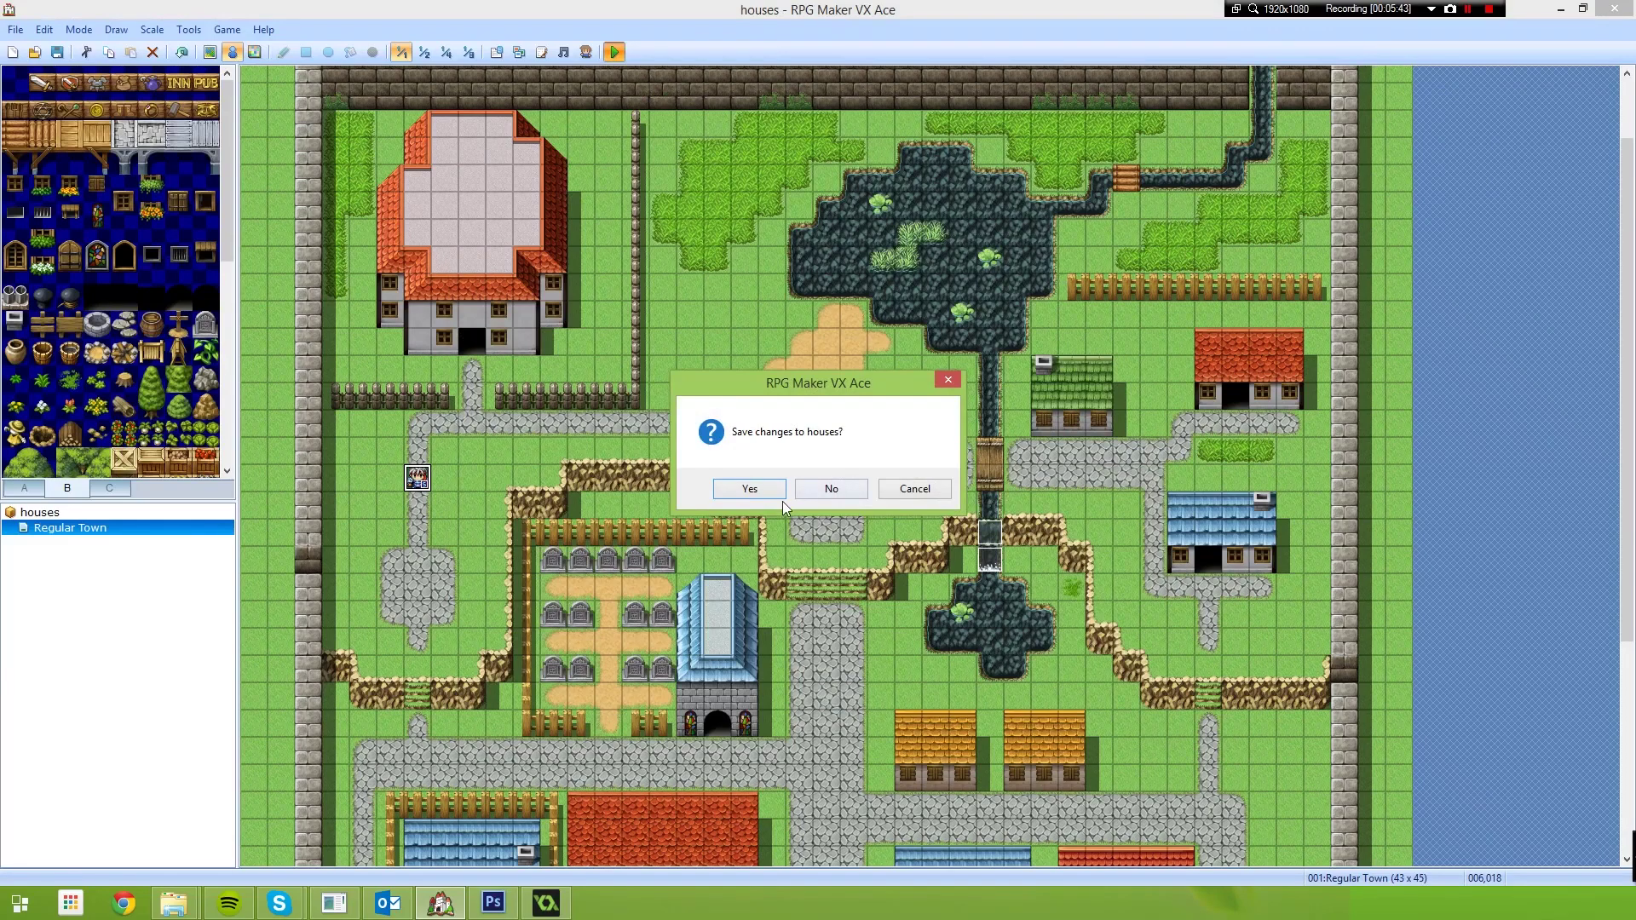
click(771, 488)
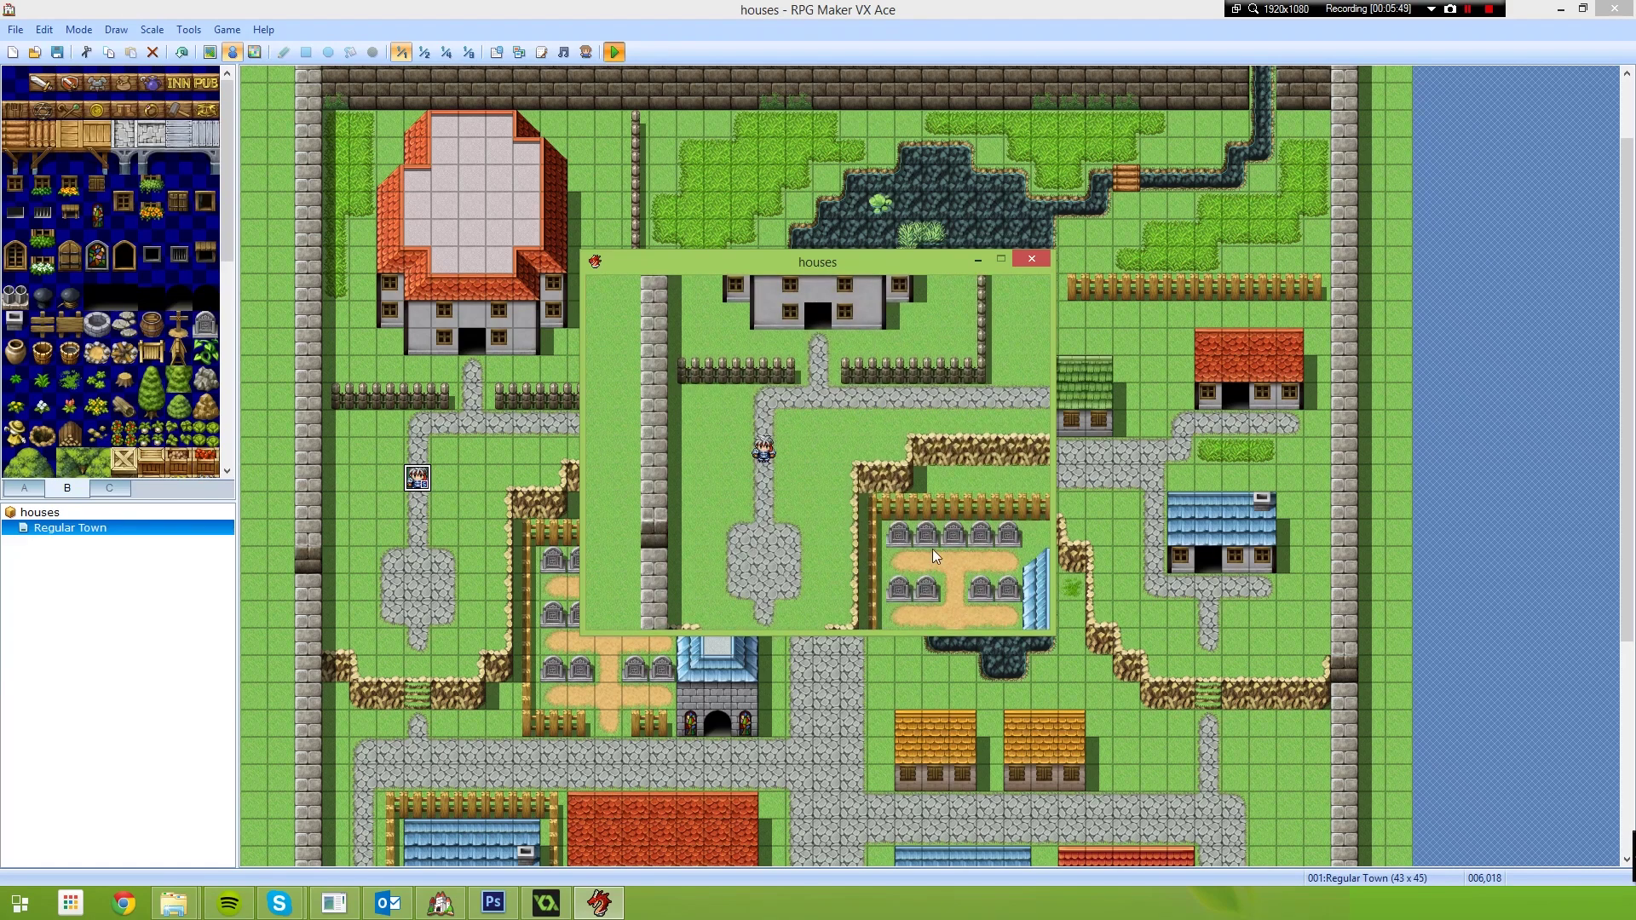
key(F5)
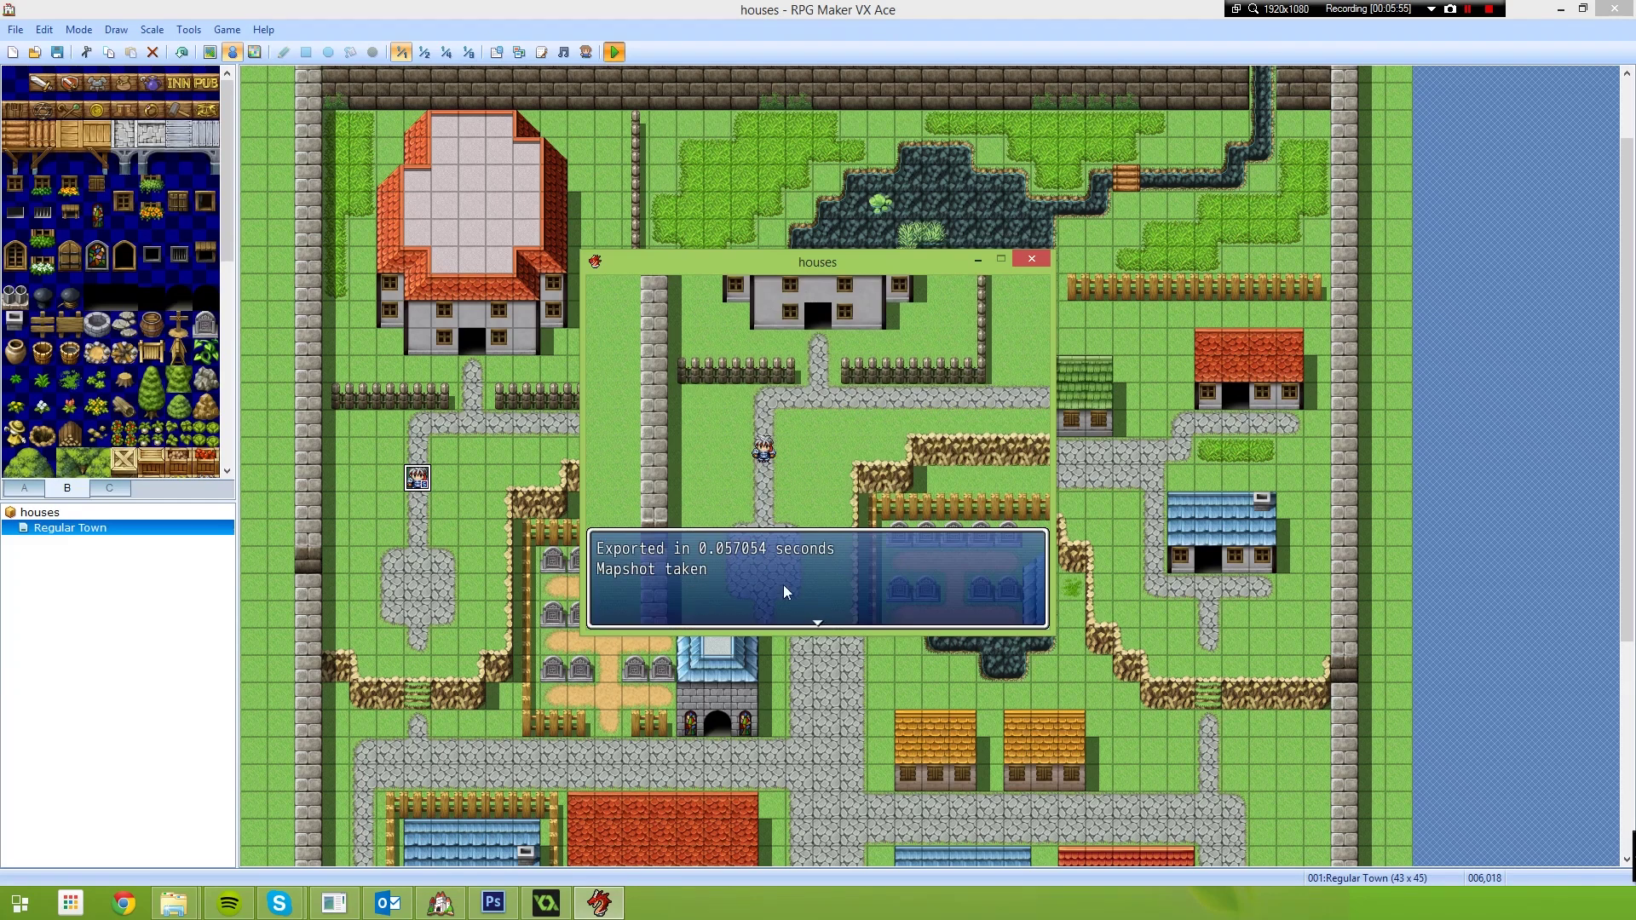
key(Return)
click(1041, 256)
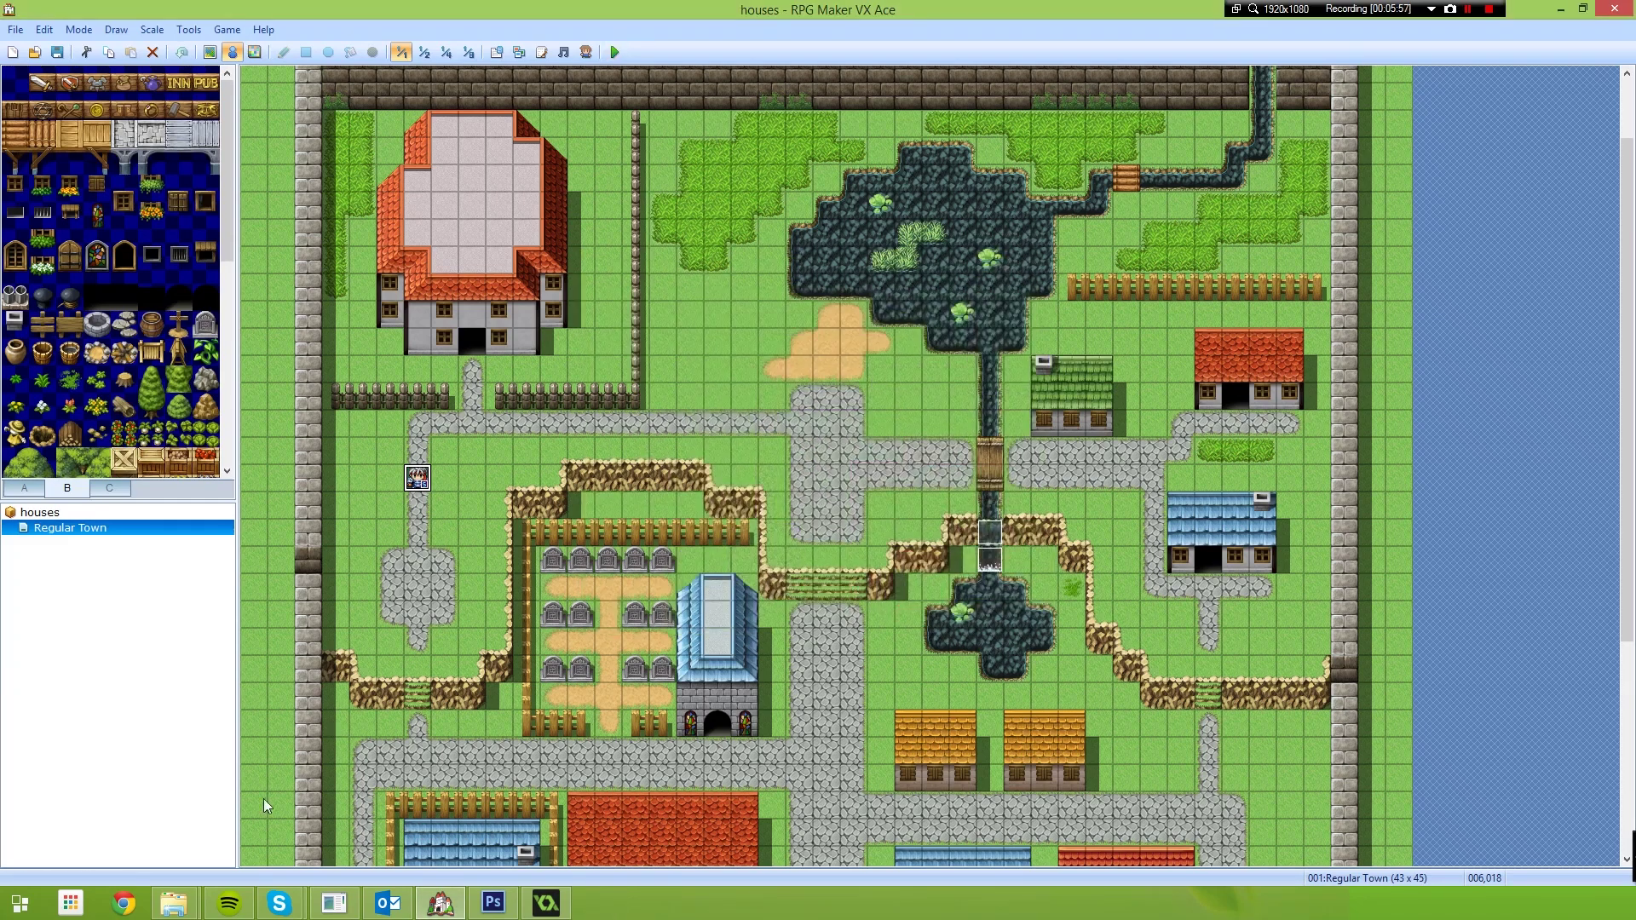
Navigate to Documents > RPGVXAce > houses > Mapshots.
mouse_move(174, 901)
click(145, 805)
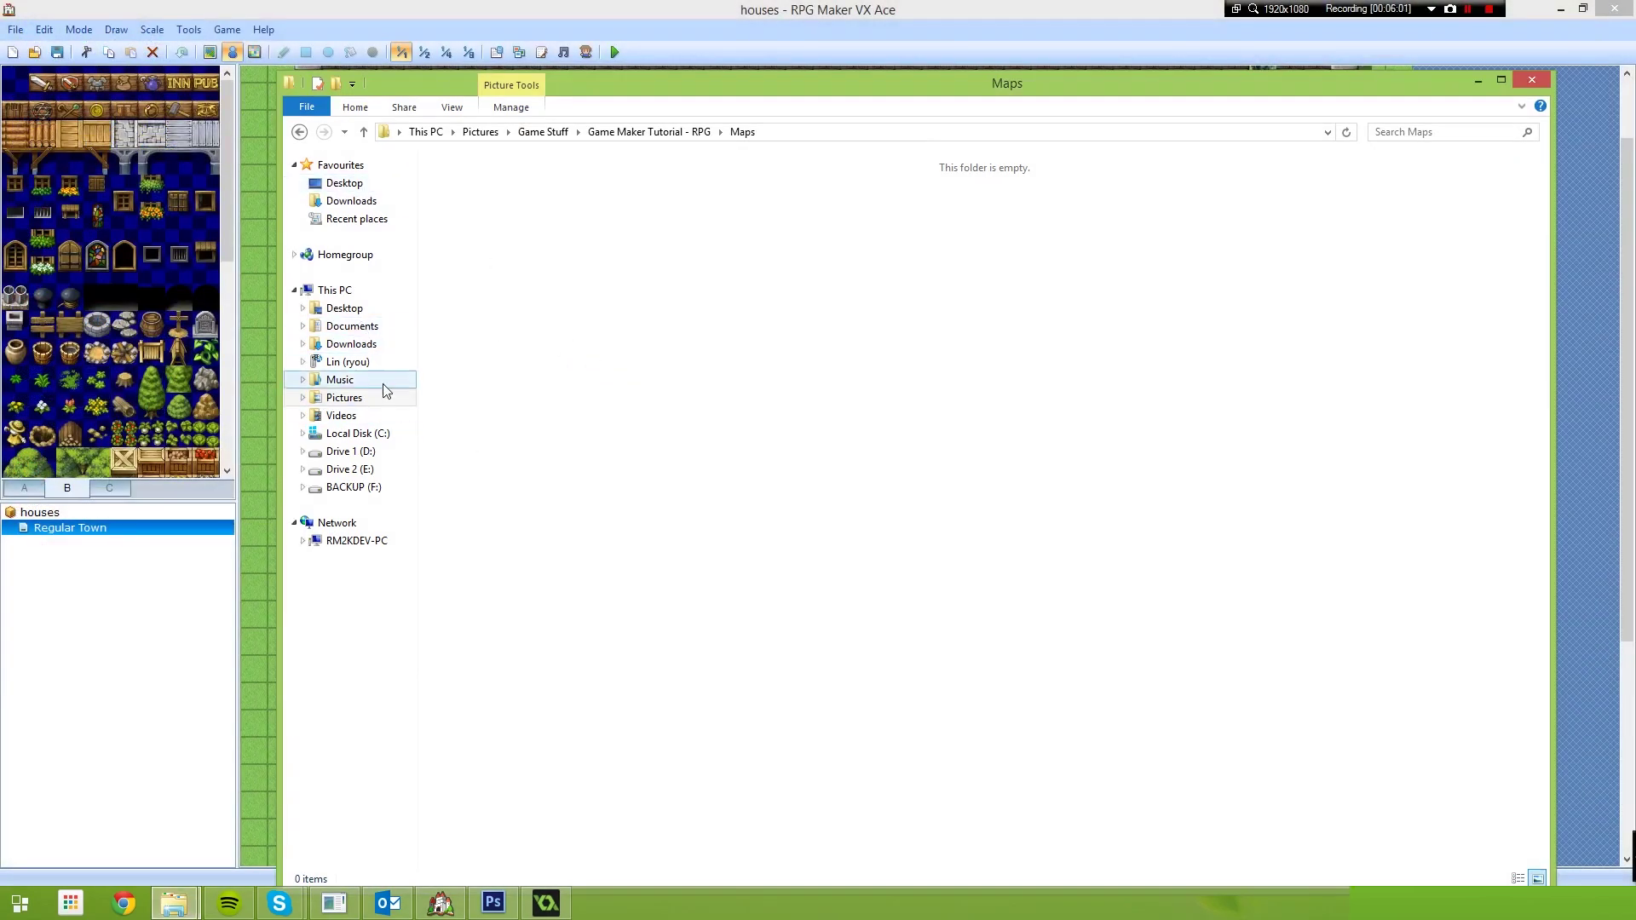
click(351, 328)
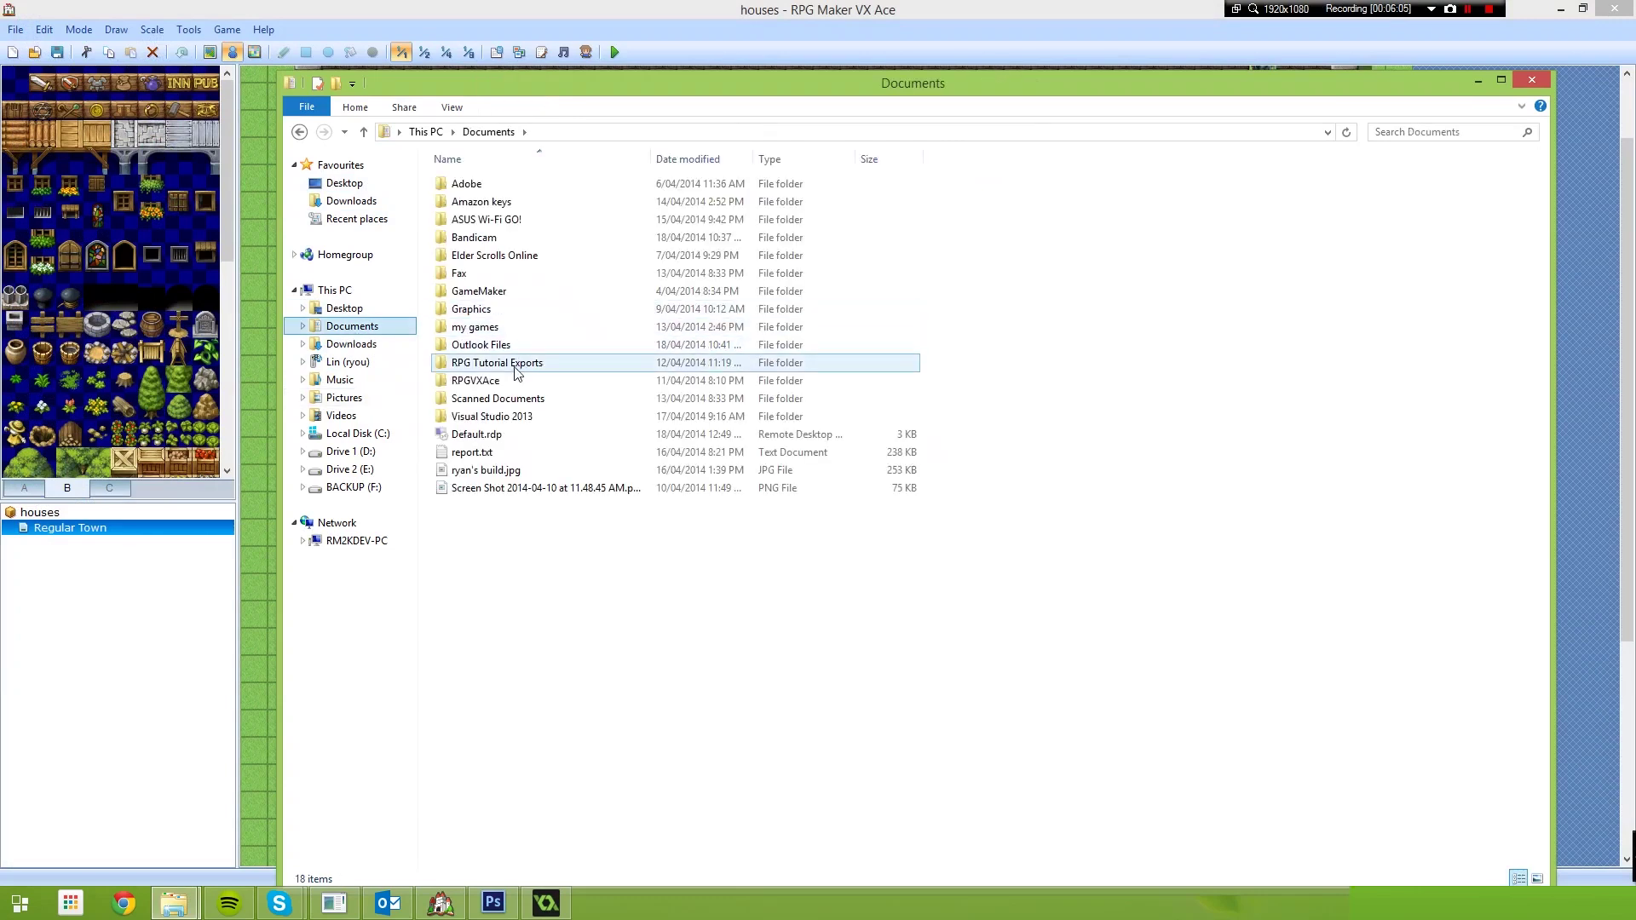
double_click(501, 385)
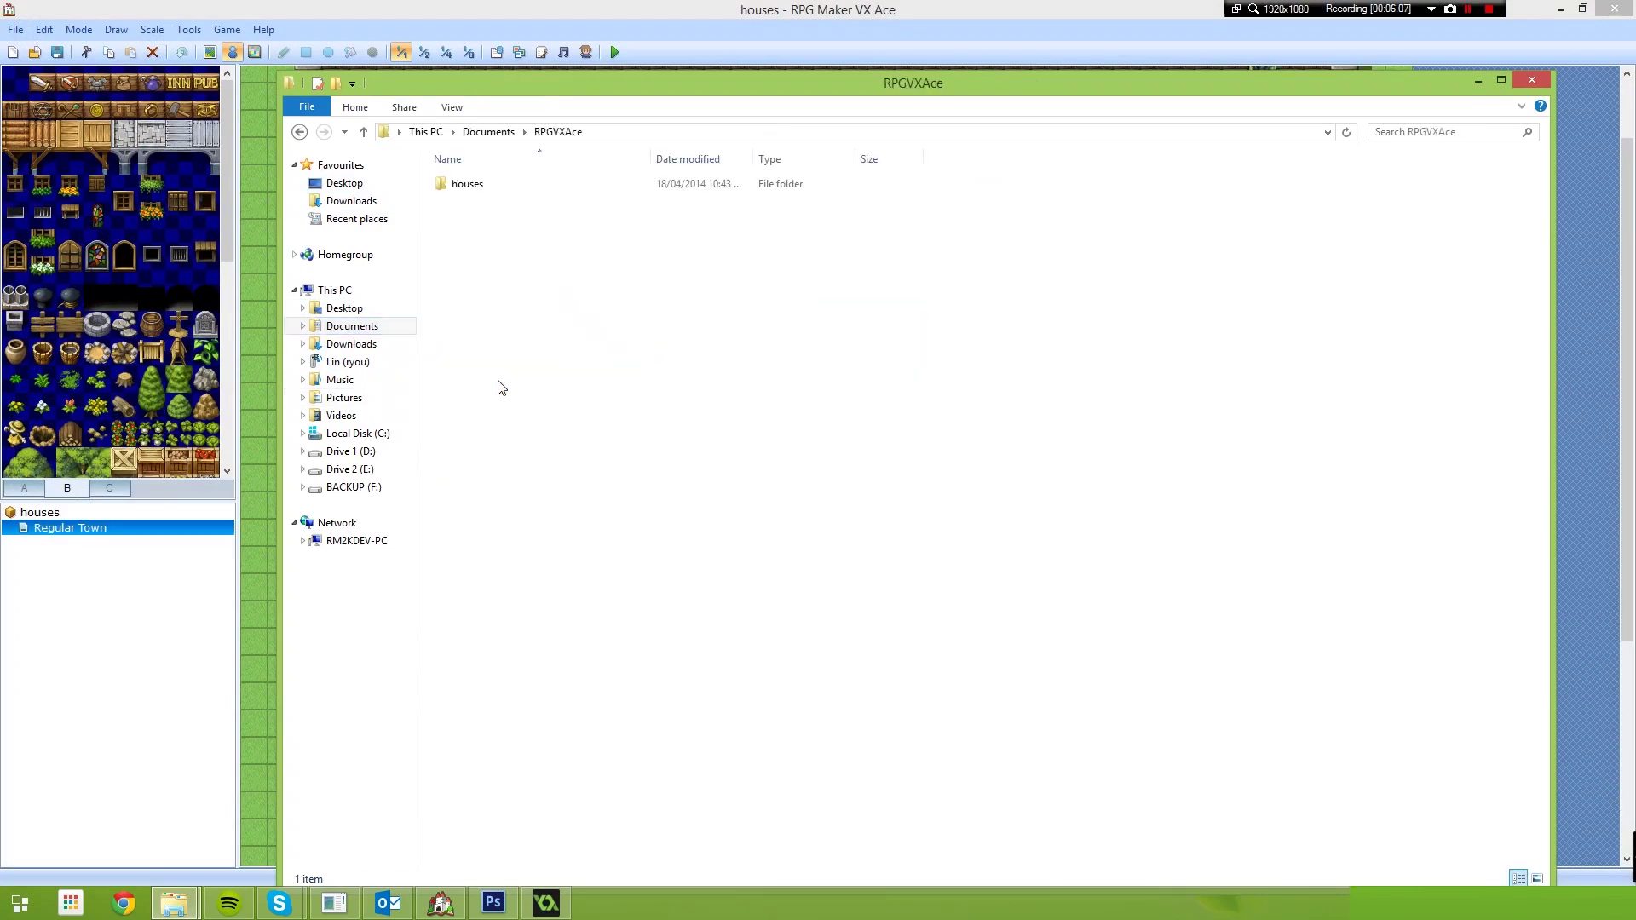
double_click(468, 188)
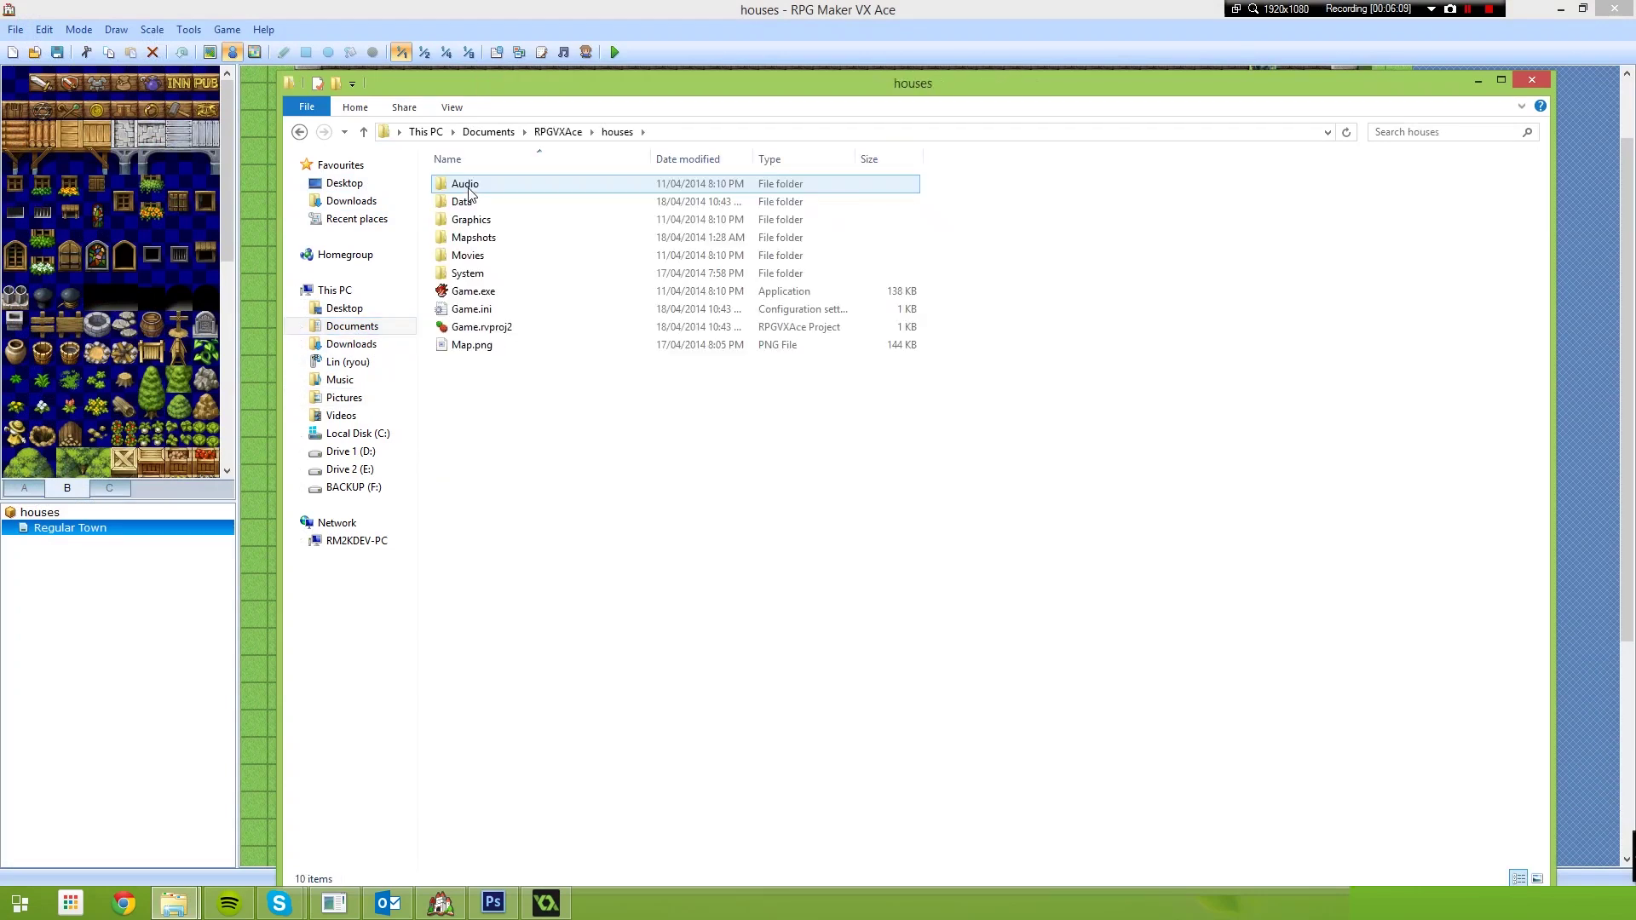
click(517, 215)
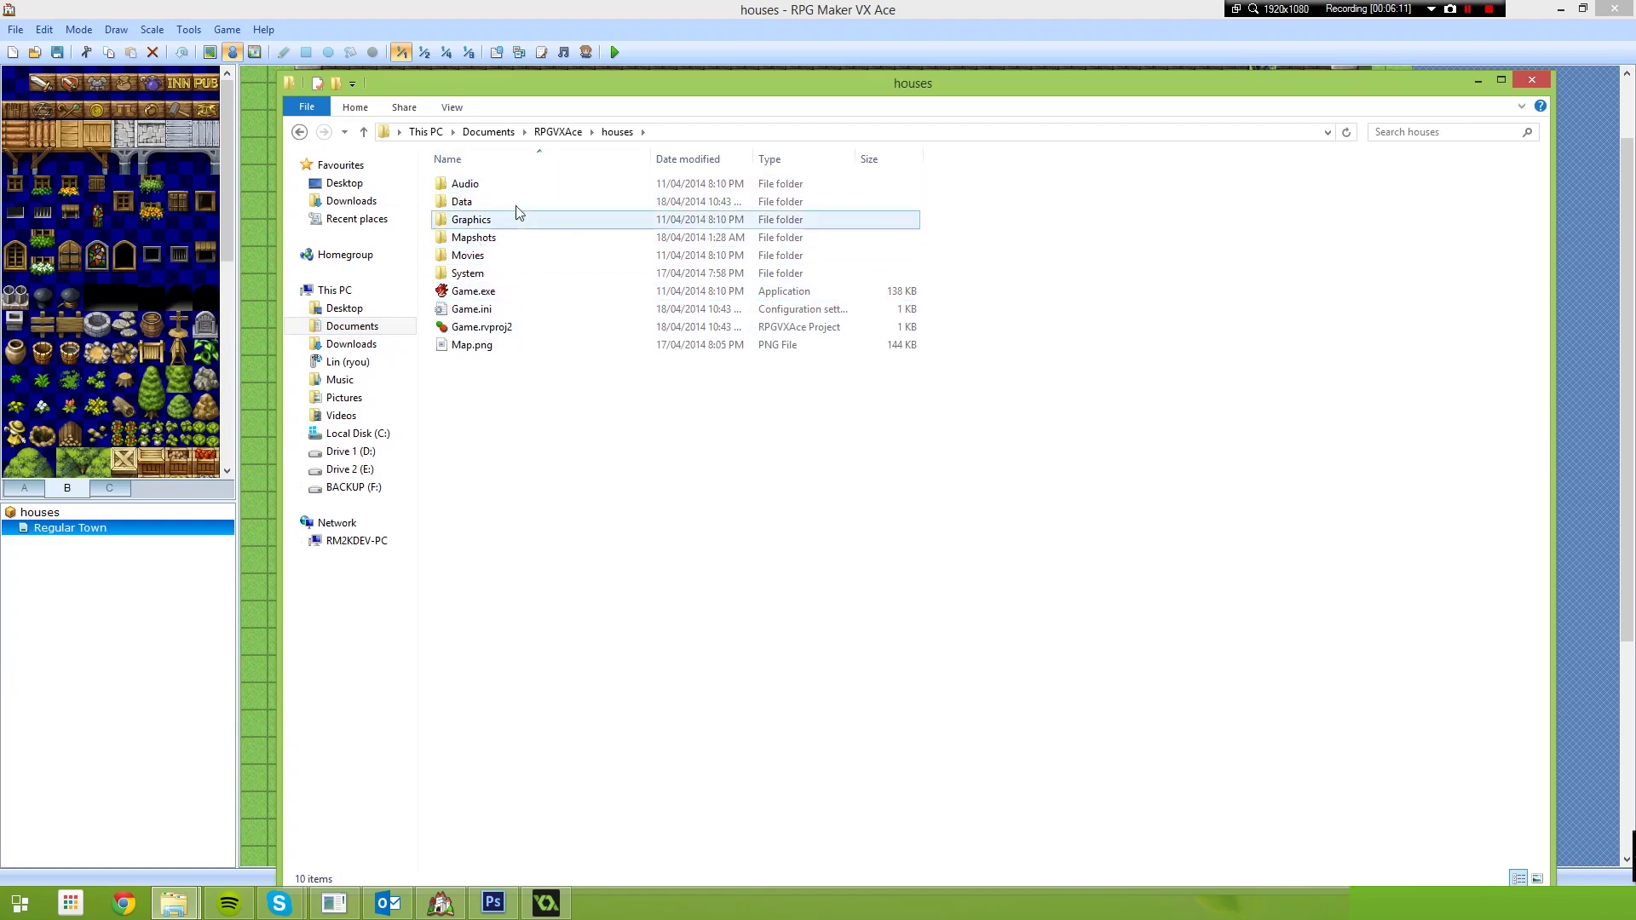
click(474, 240)
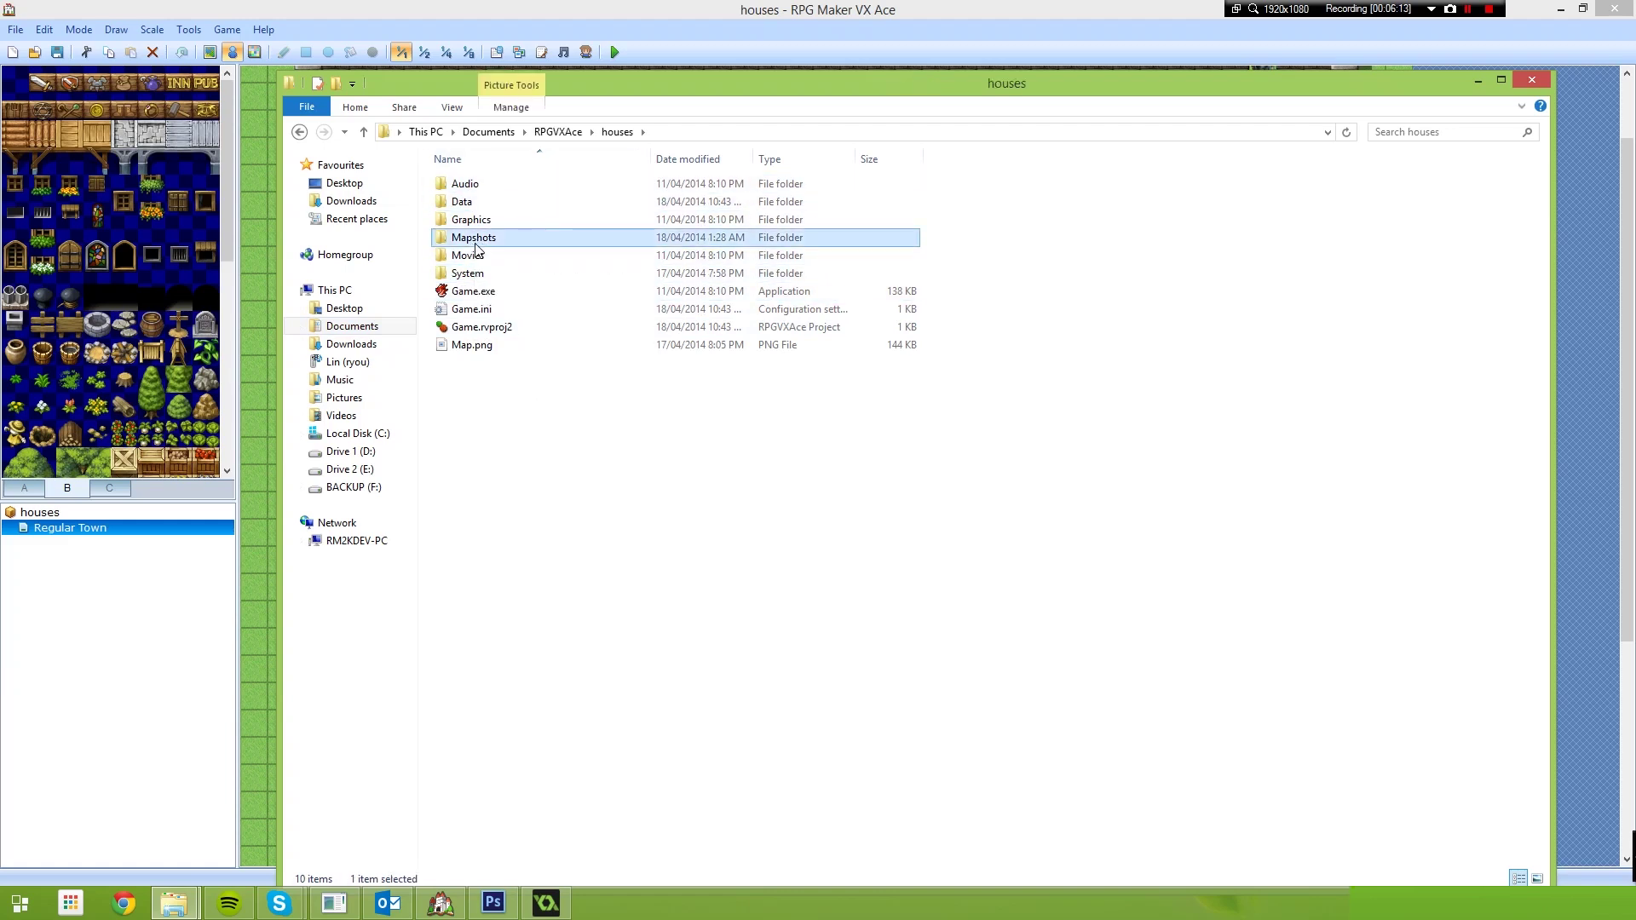
double_click(477, 239)
Delete Map003.png and open Map001.png for editing in Paint.
click(574, 225)
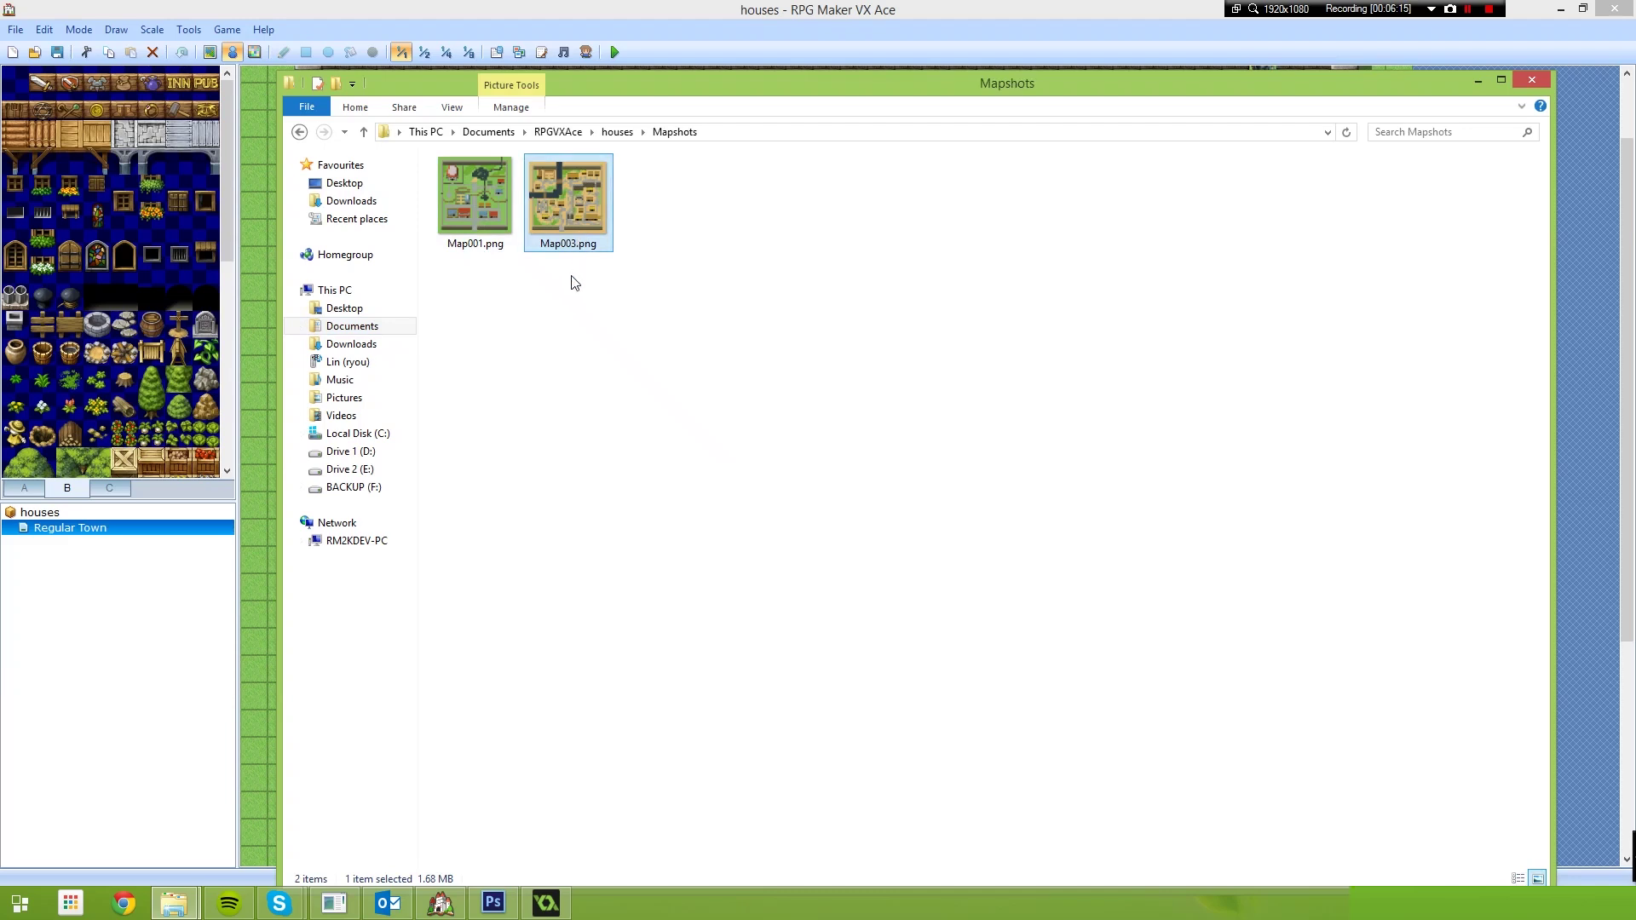
key(Delete)
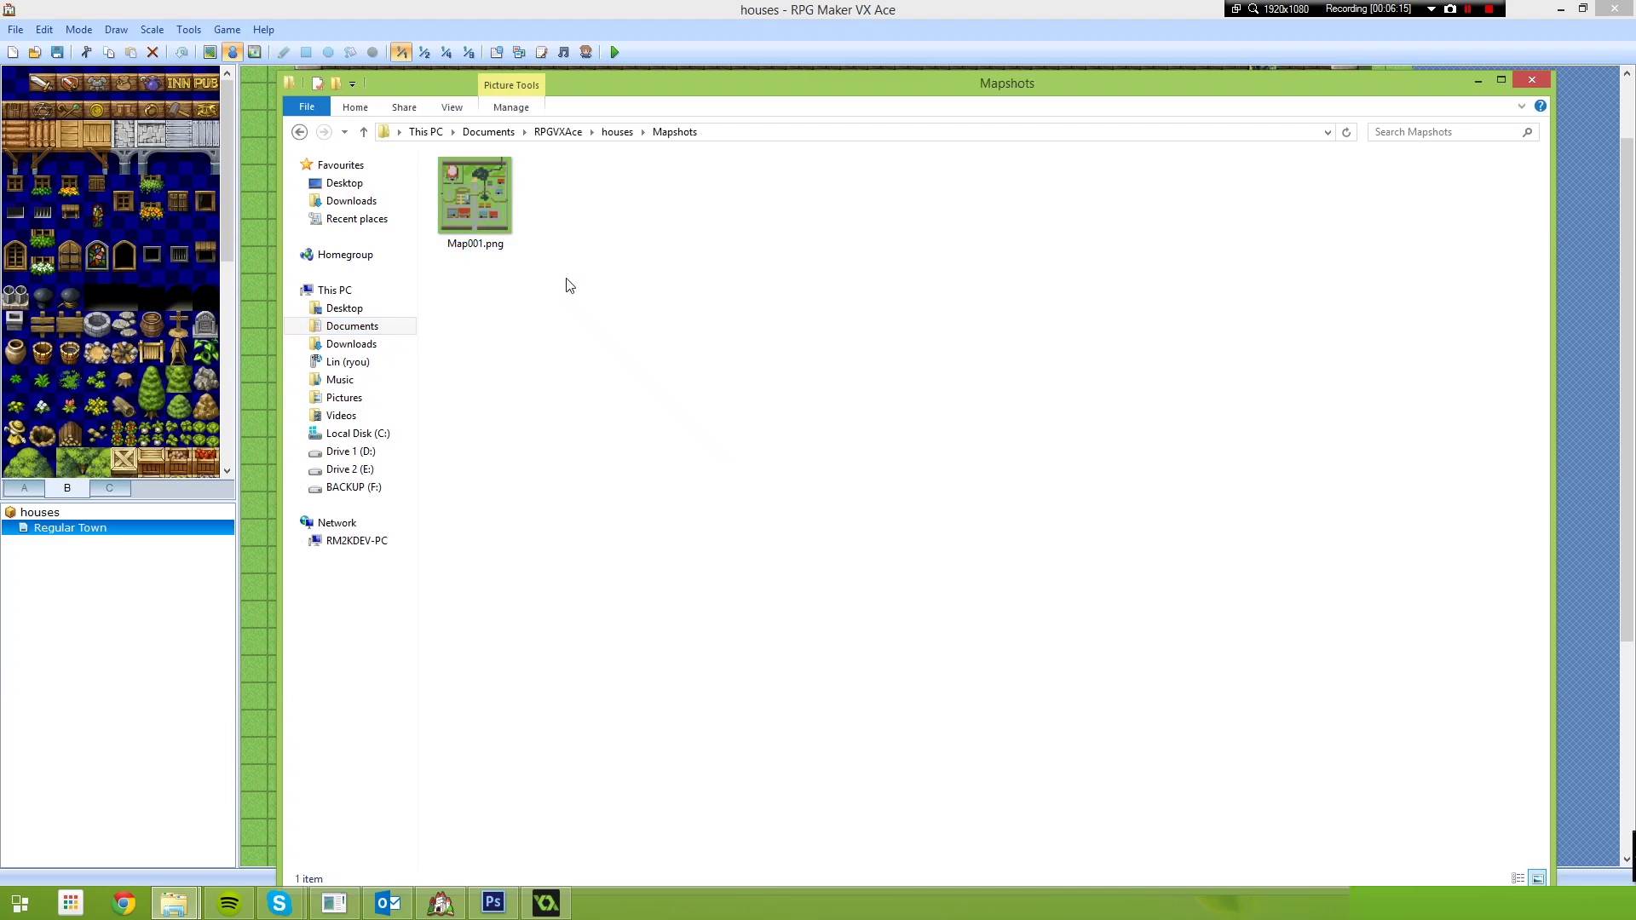
click(490, 218)
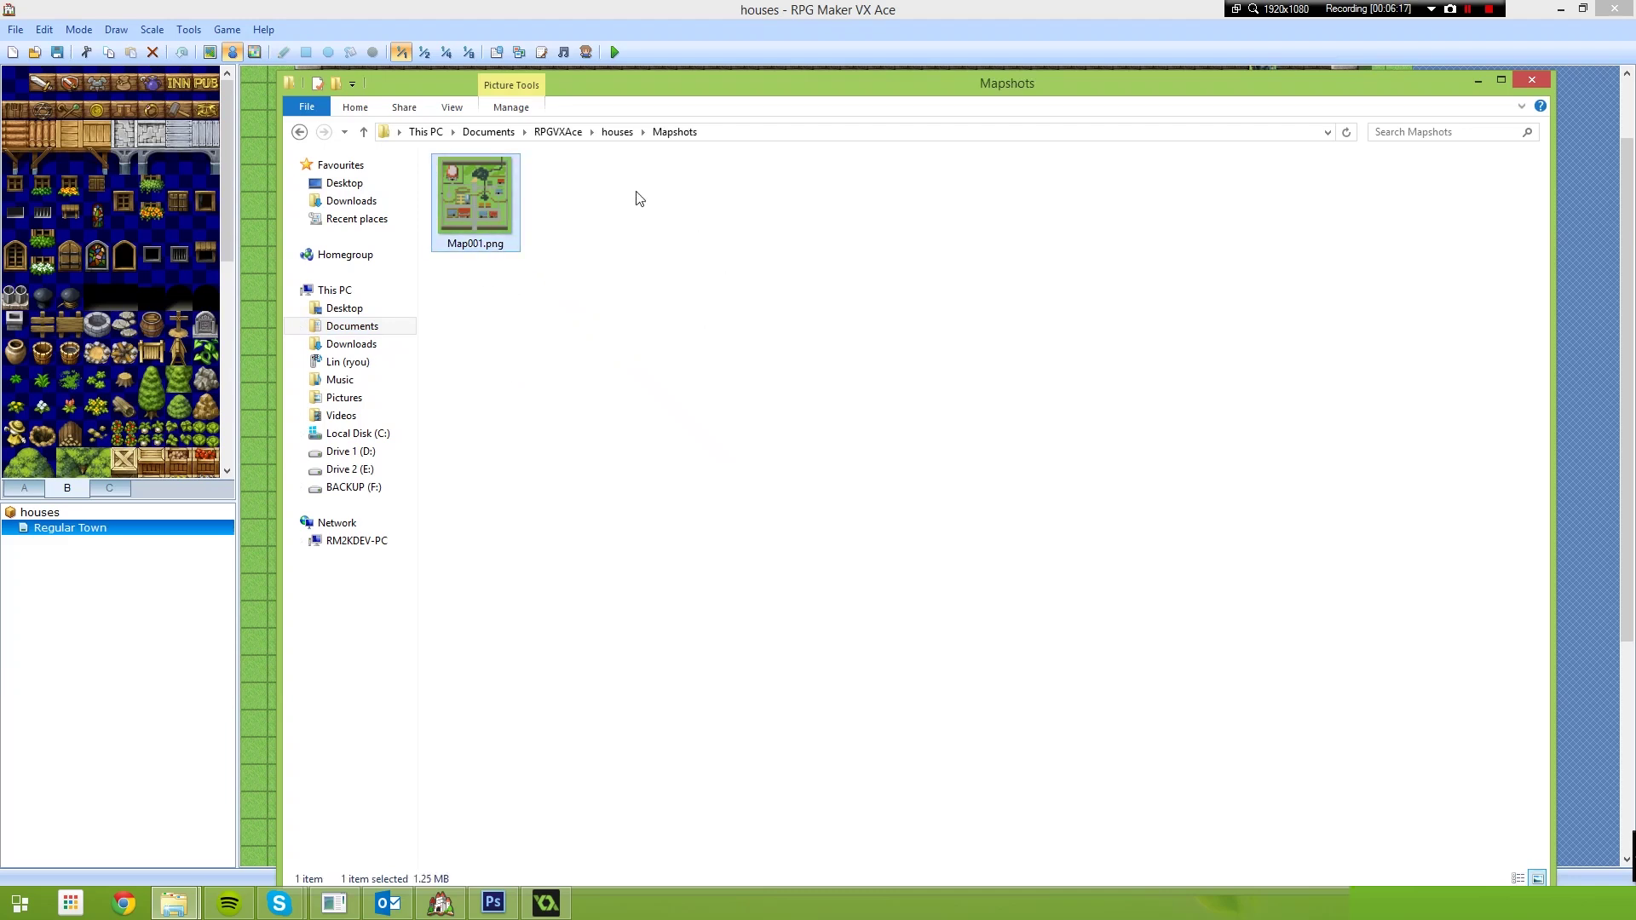
right_click(480, 187)
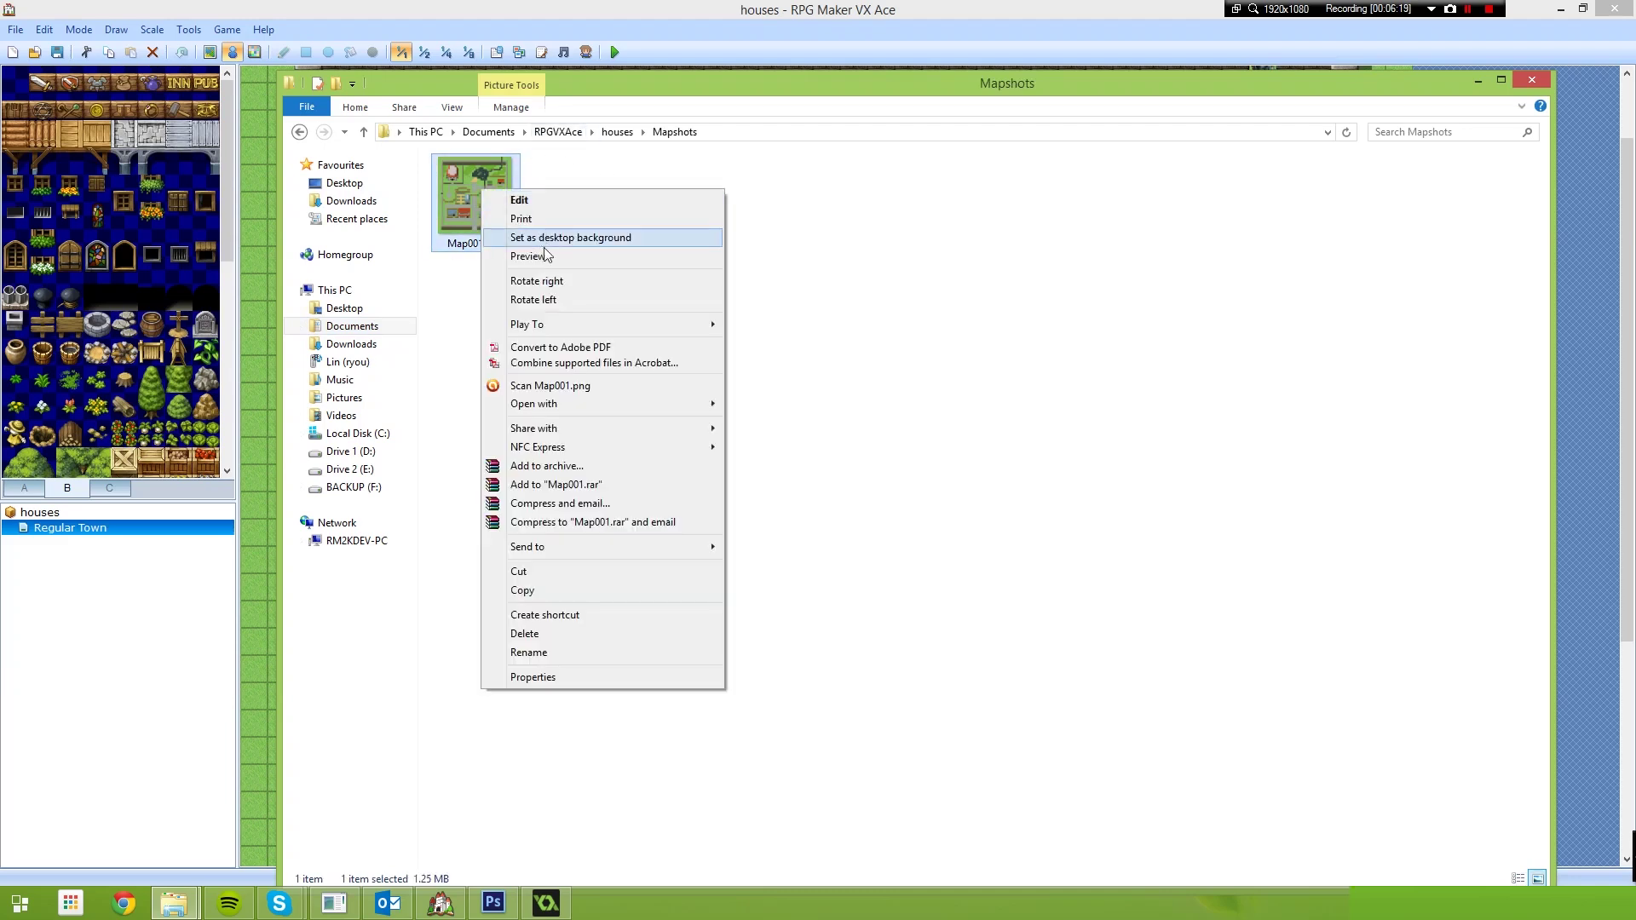
click(521, 201)
Scroll through Map001.png in Paint, close Paint, and drag the file into Photoshop.
scroll(1459, 440, down, 10)
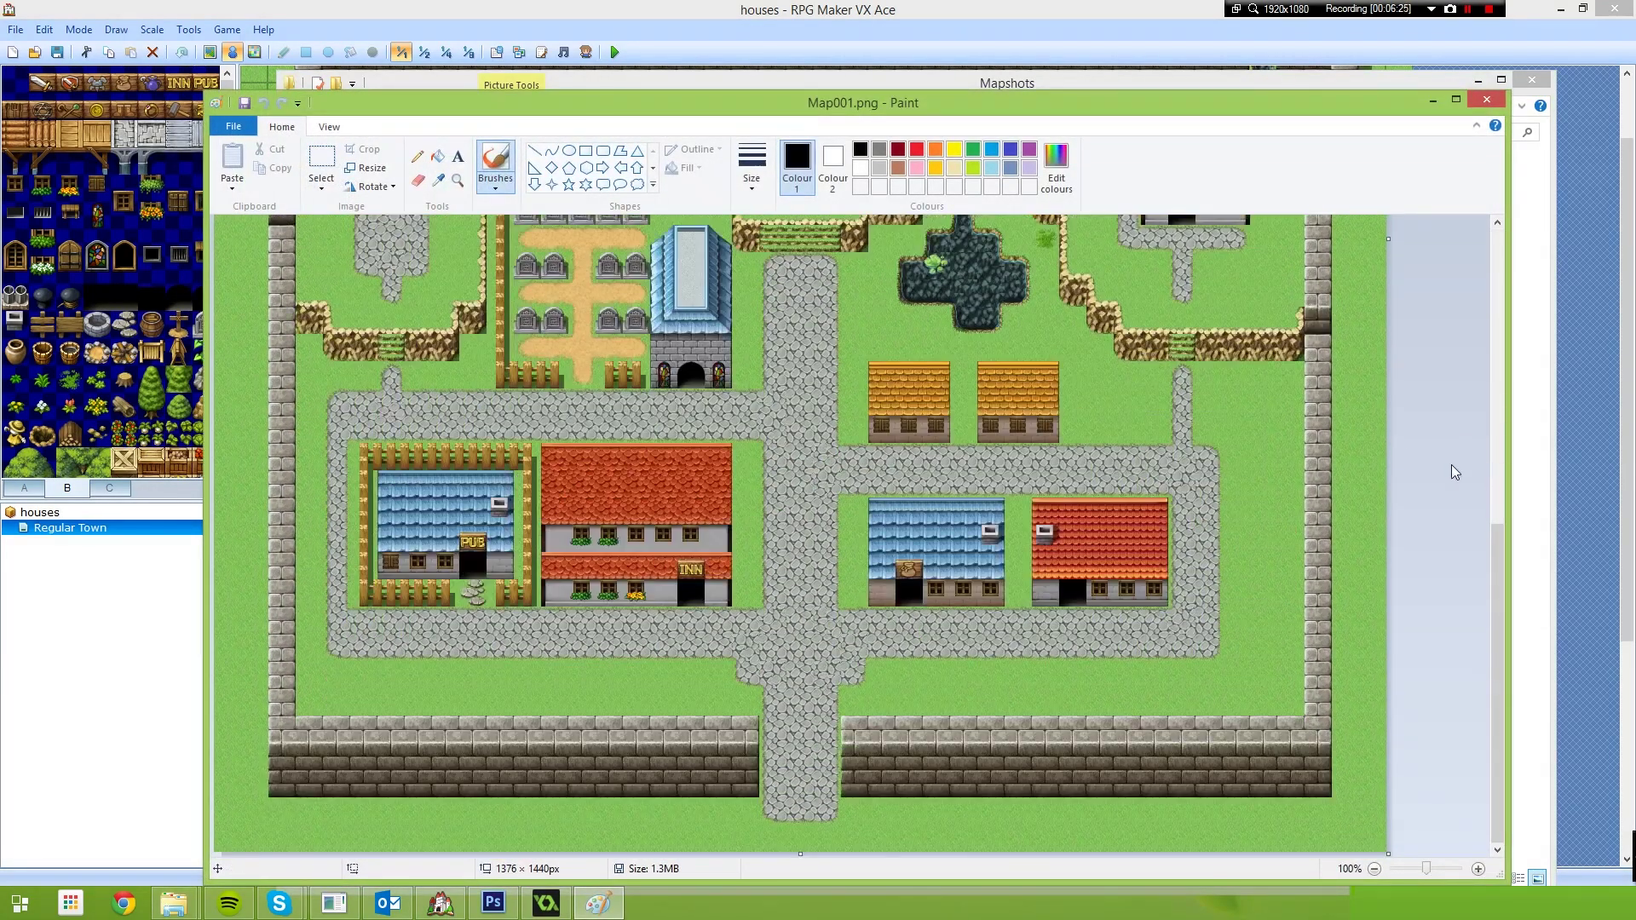
scroll(1439, 511, up, 10)
drag(1497, 264, 1513, 581)
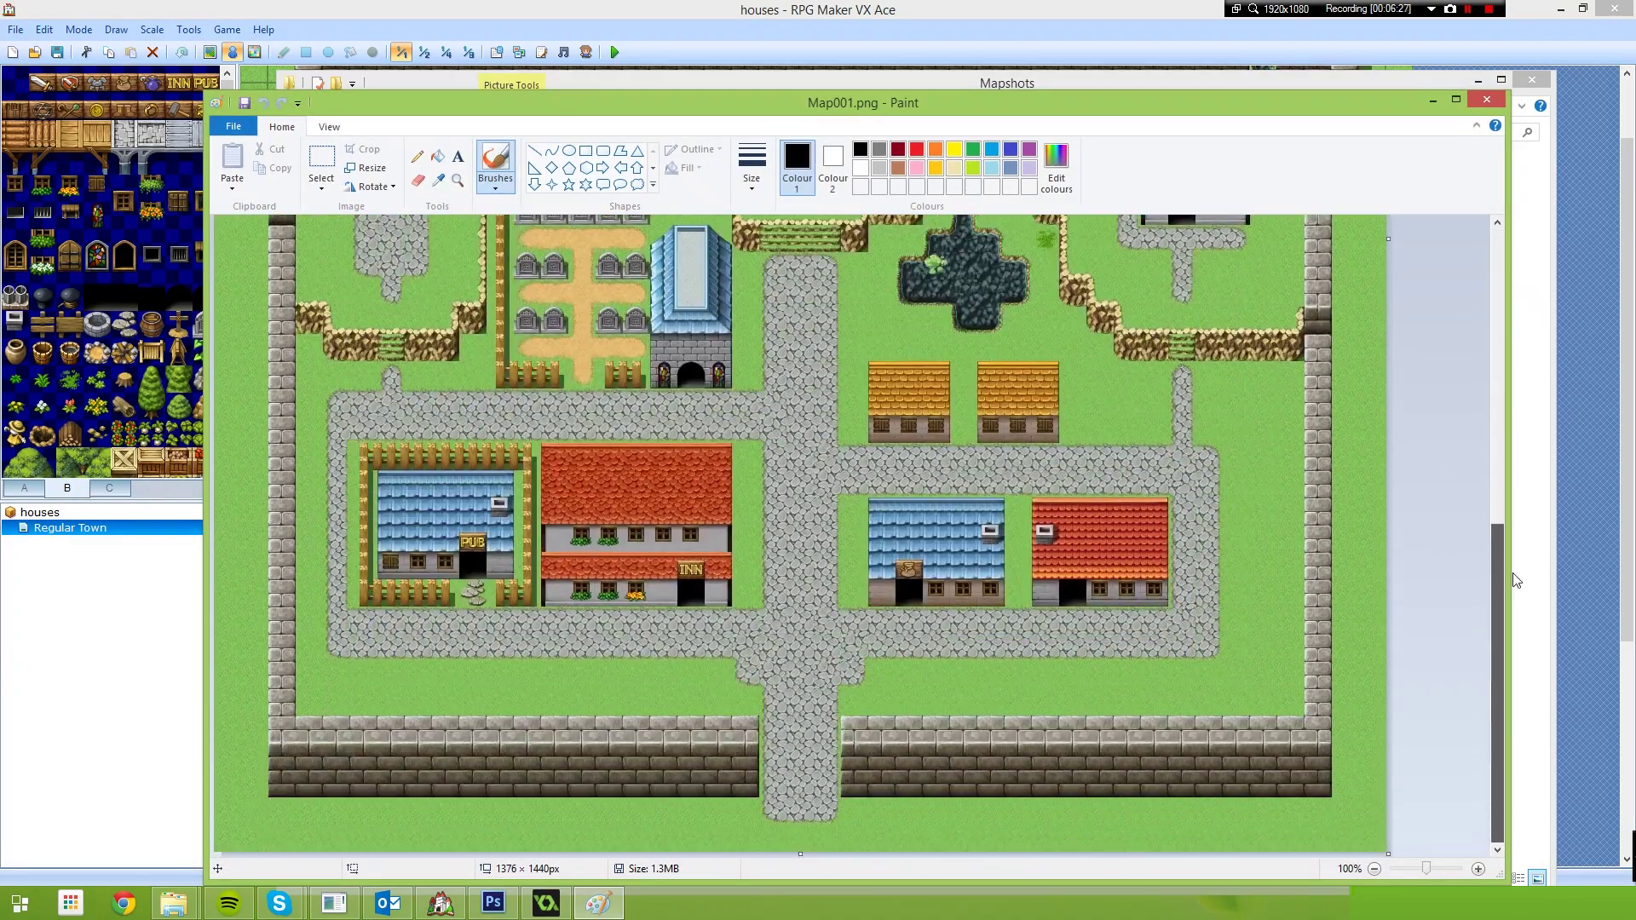
drag(978, 98, 955, 27)
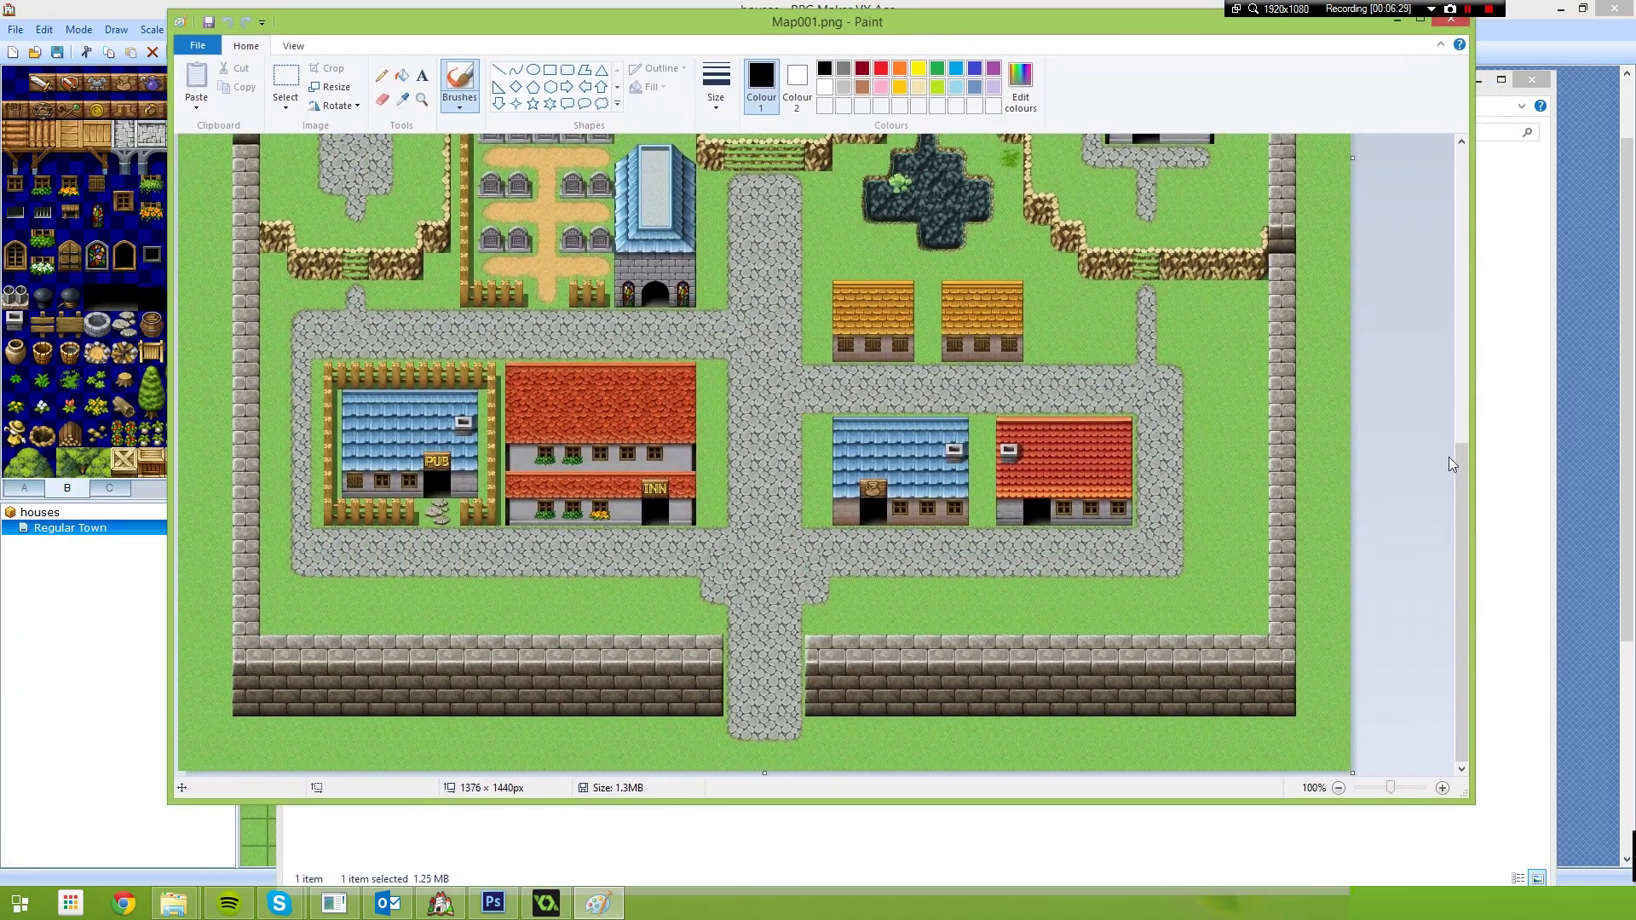
drag(1459, 503, 1460, 213)
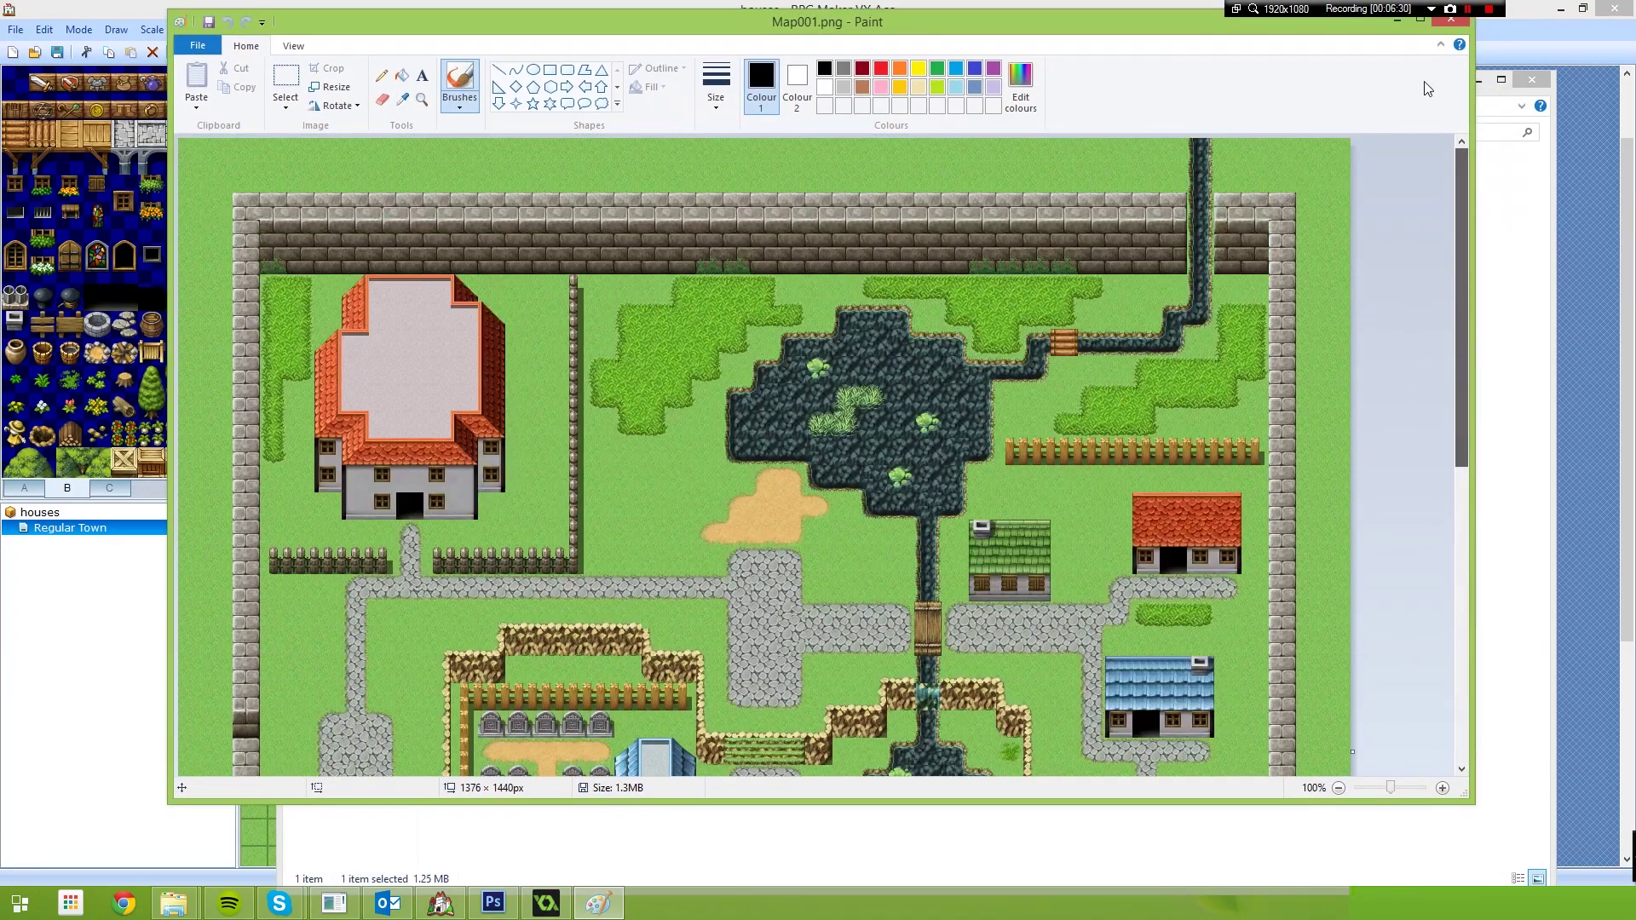
click(1452, 23)
drag(598, 407, 416, 167)
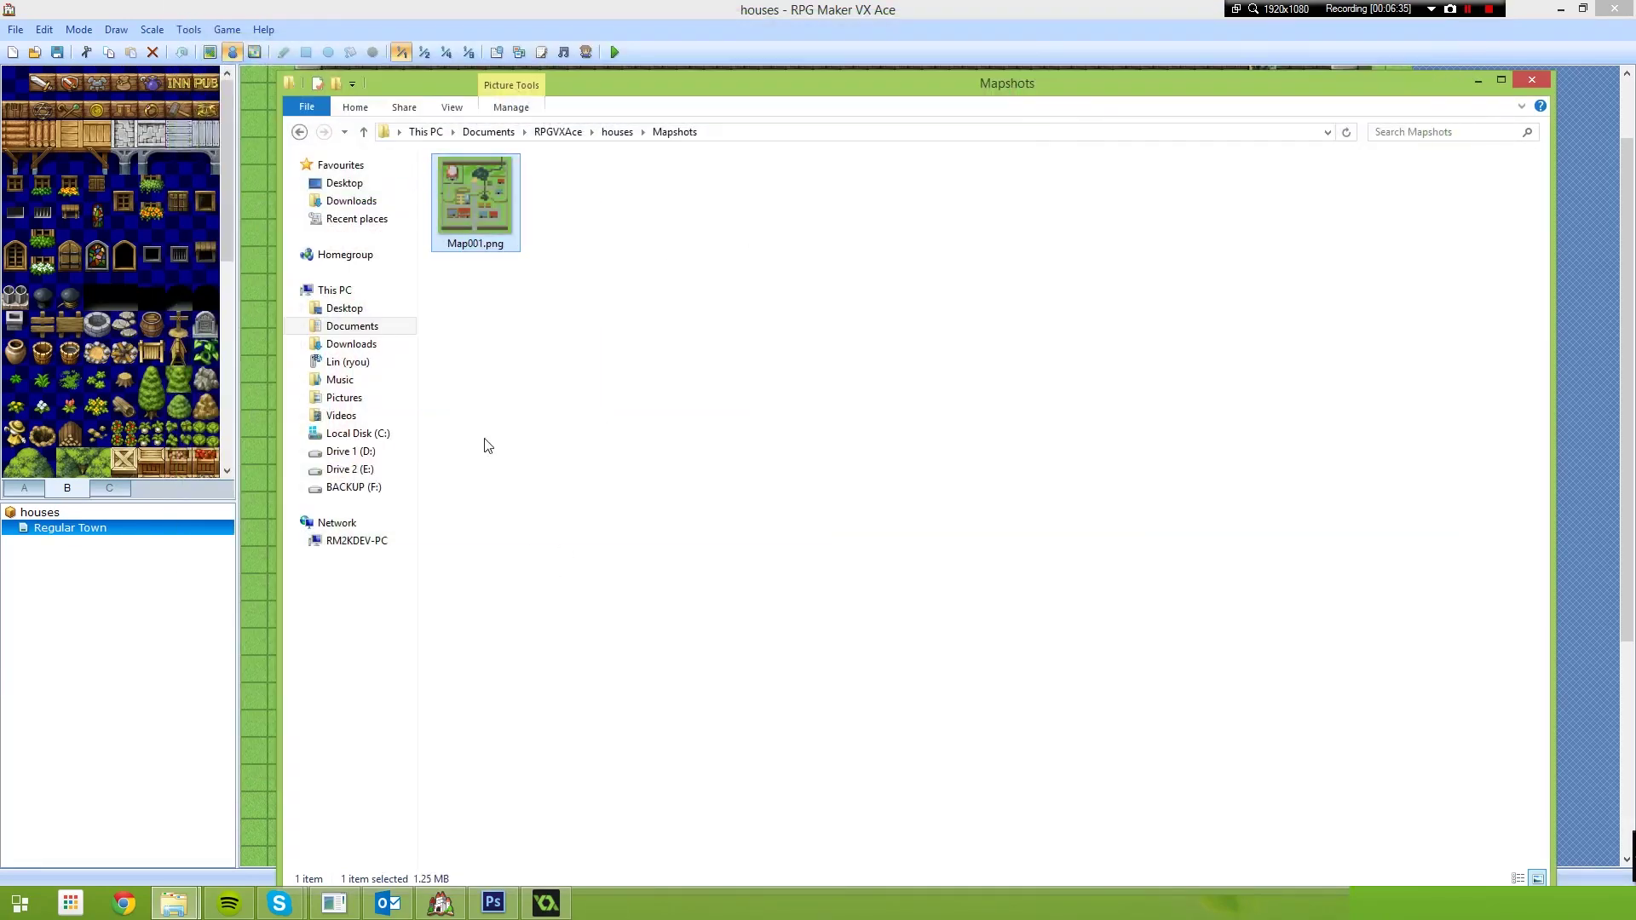
drag(475, 201, 518, 406)
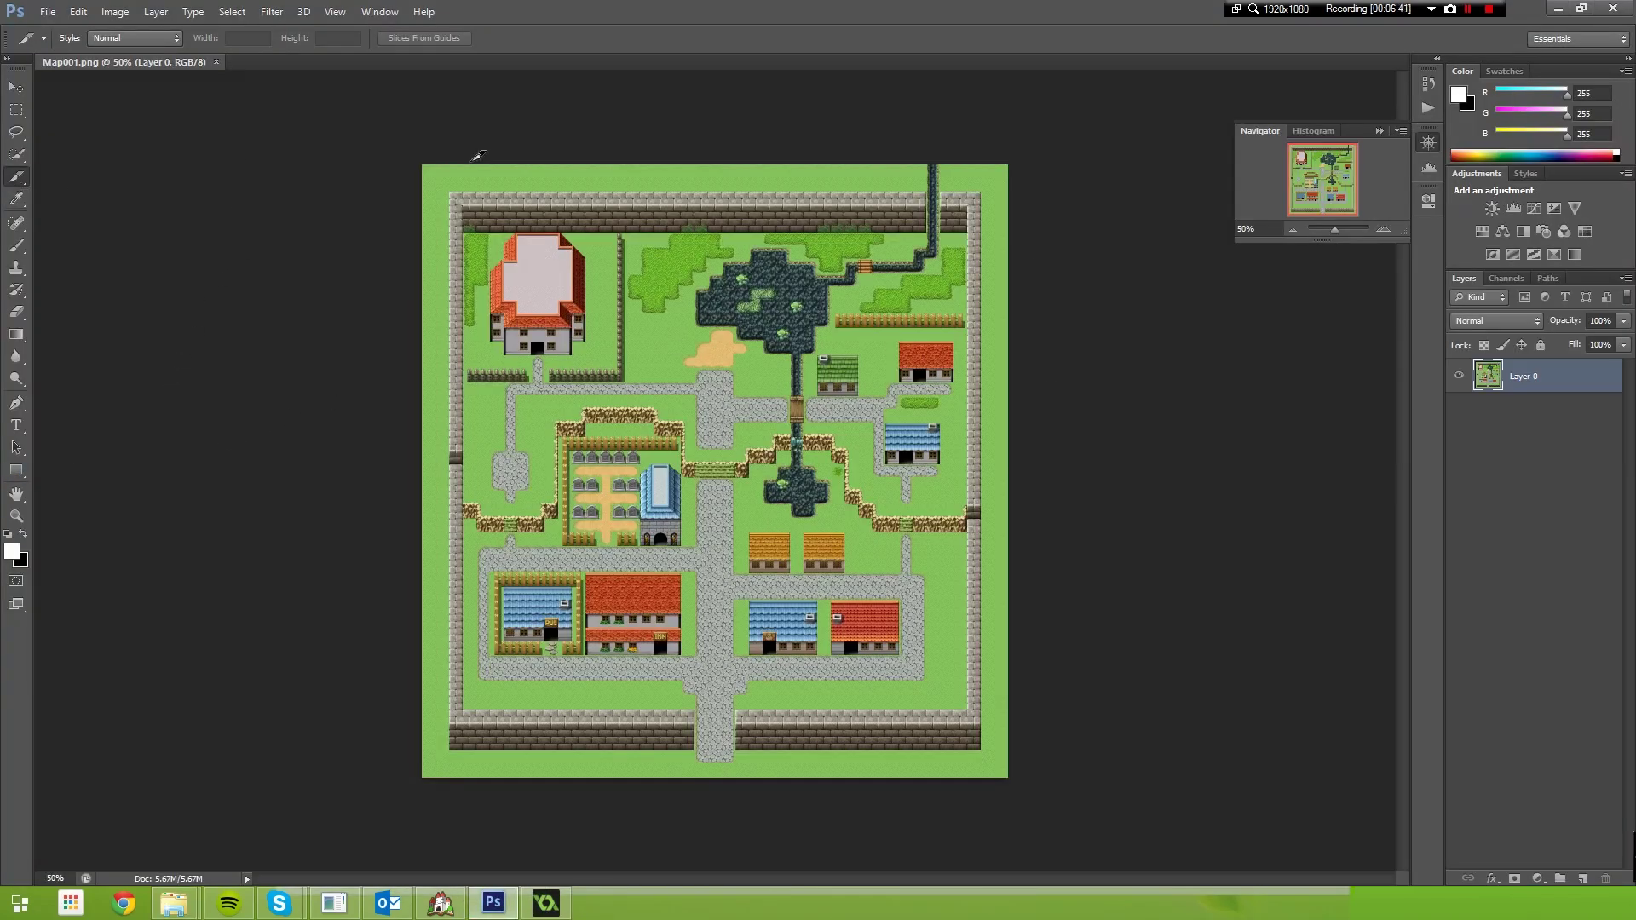
Draw one slice over the whole map and divide it into 640 px by 480 px pieces.
drag(420, 163, 1019, 784)
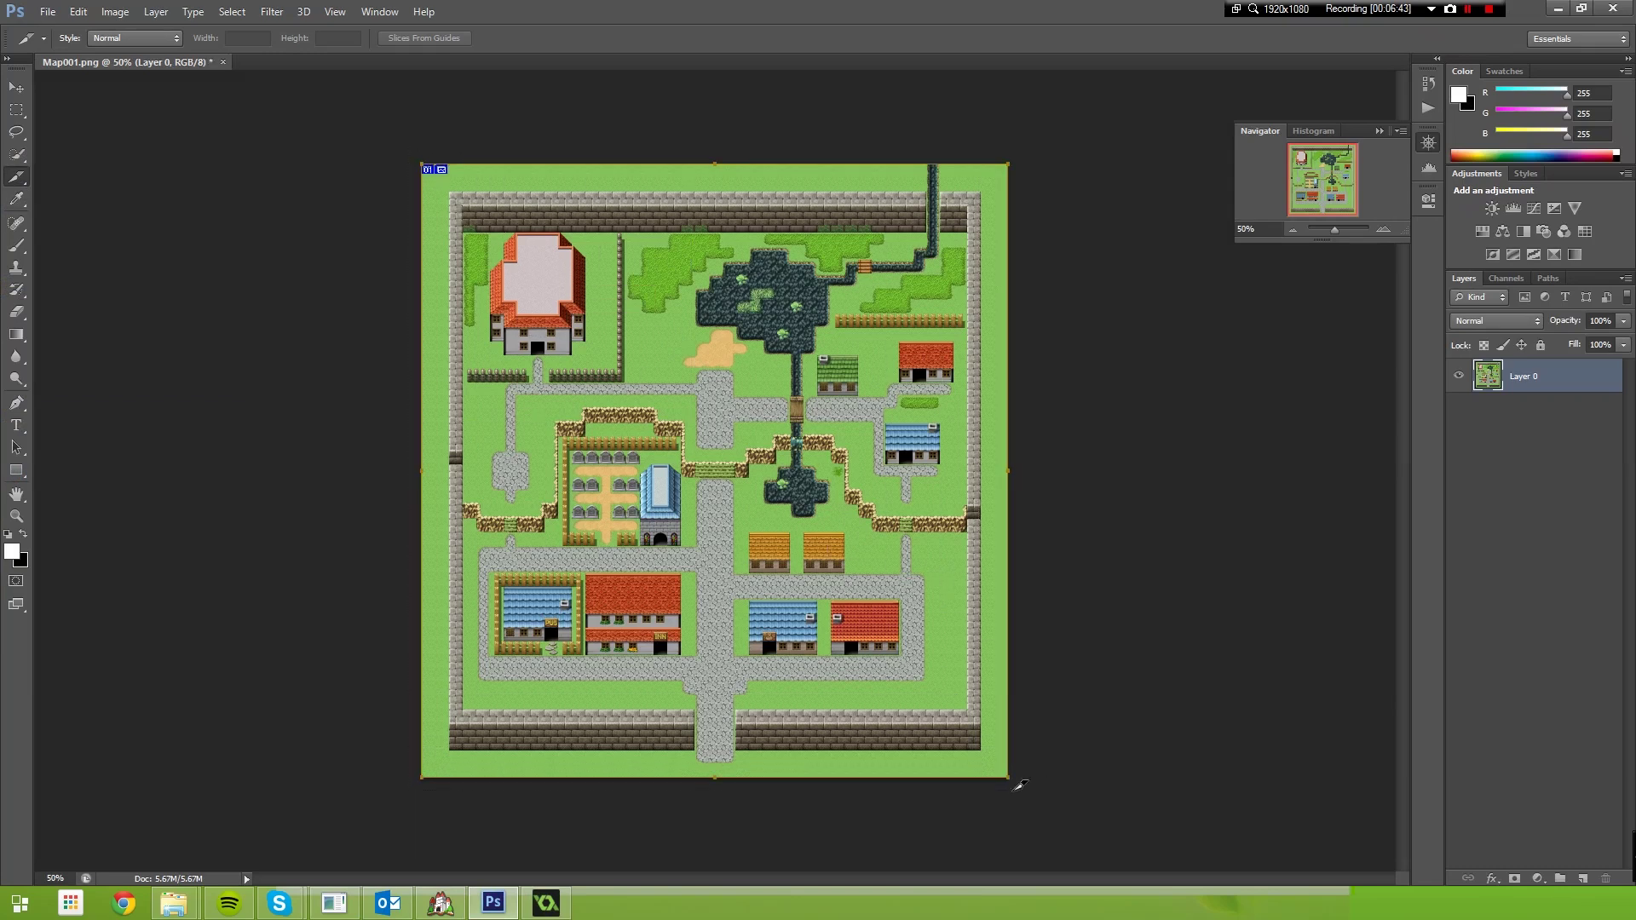
right_click(1002, 176)
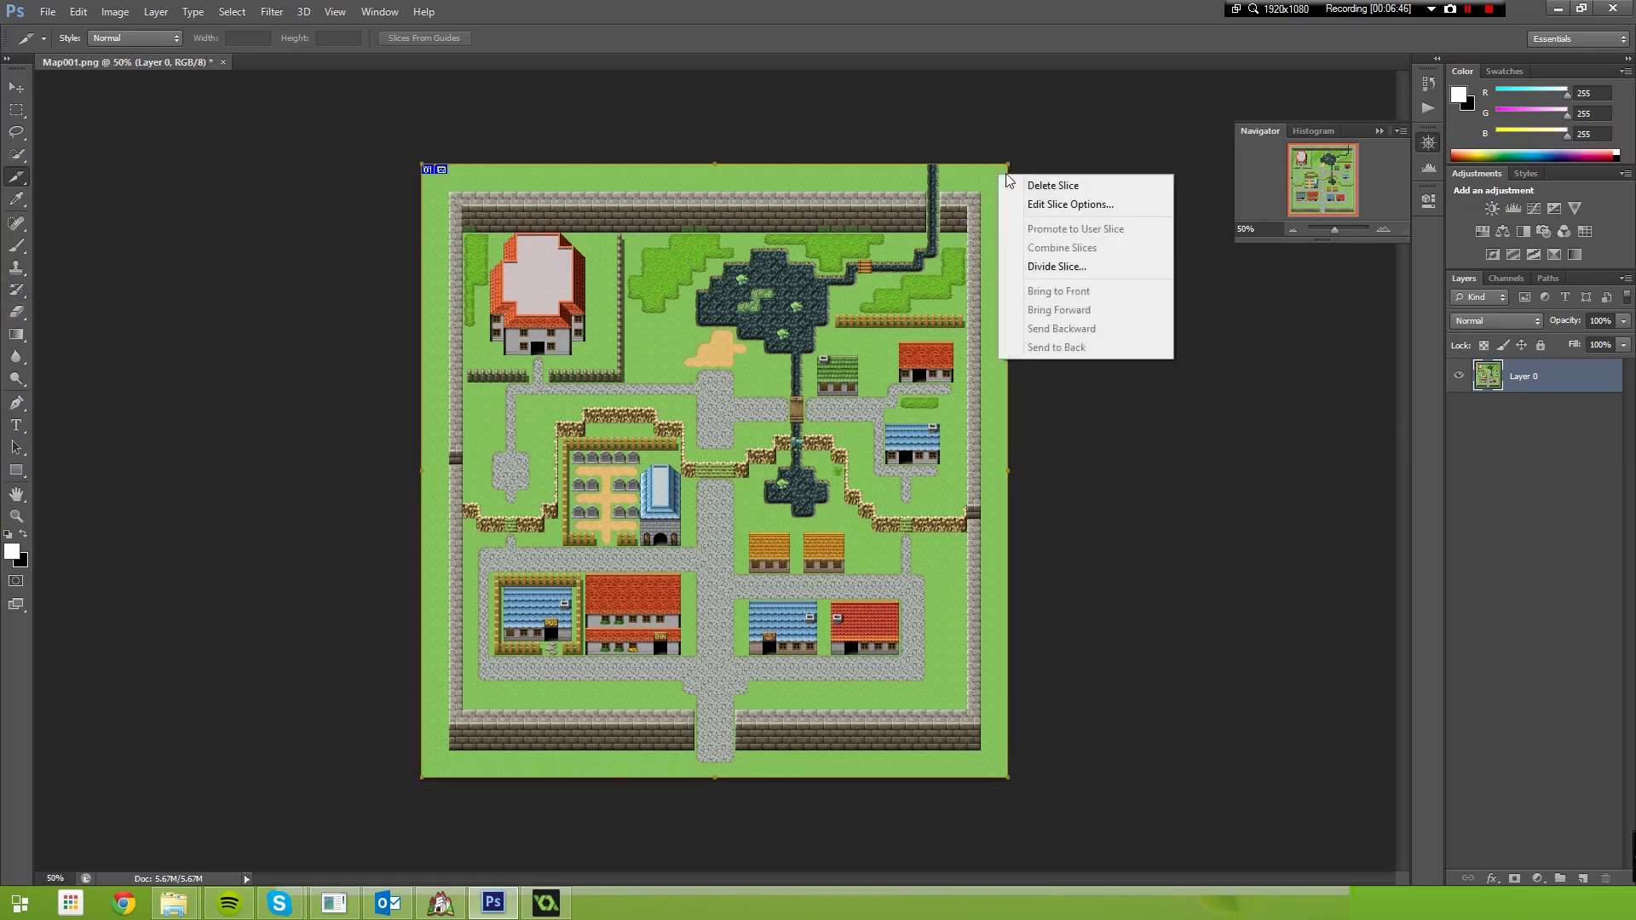
click(1057, 267)
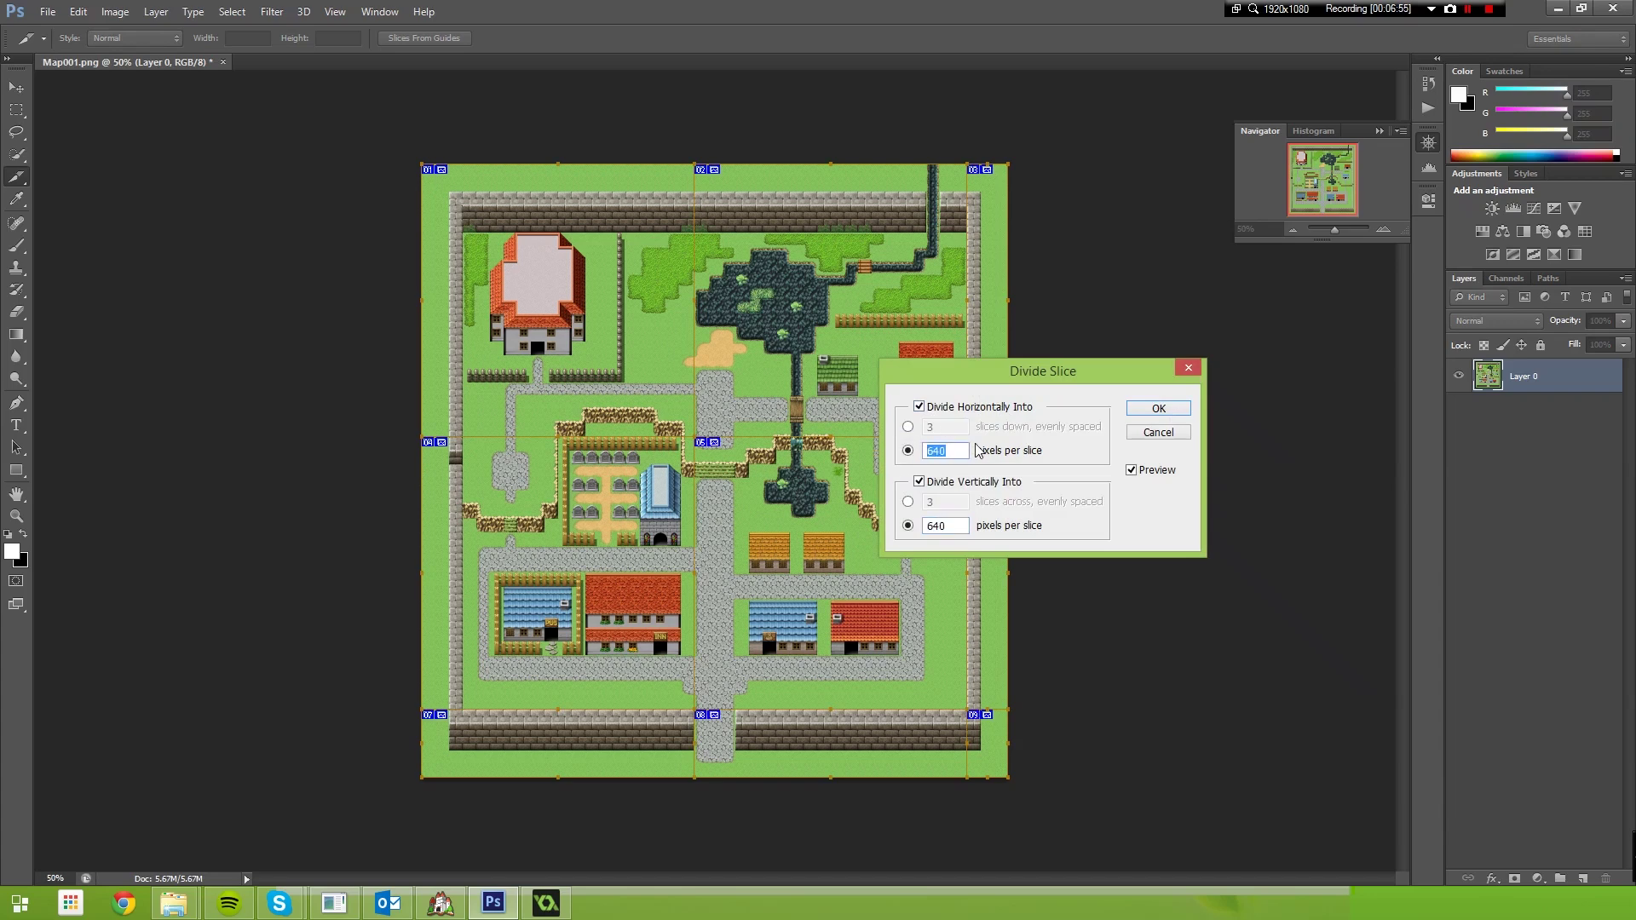
text(480)
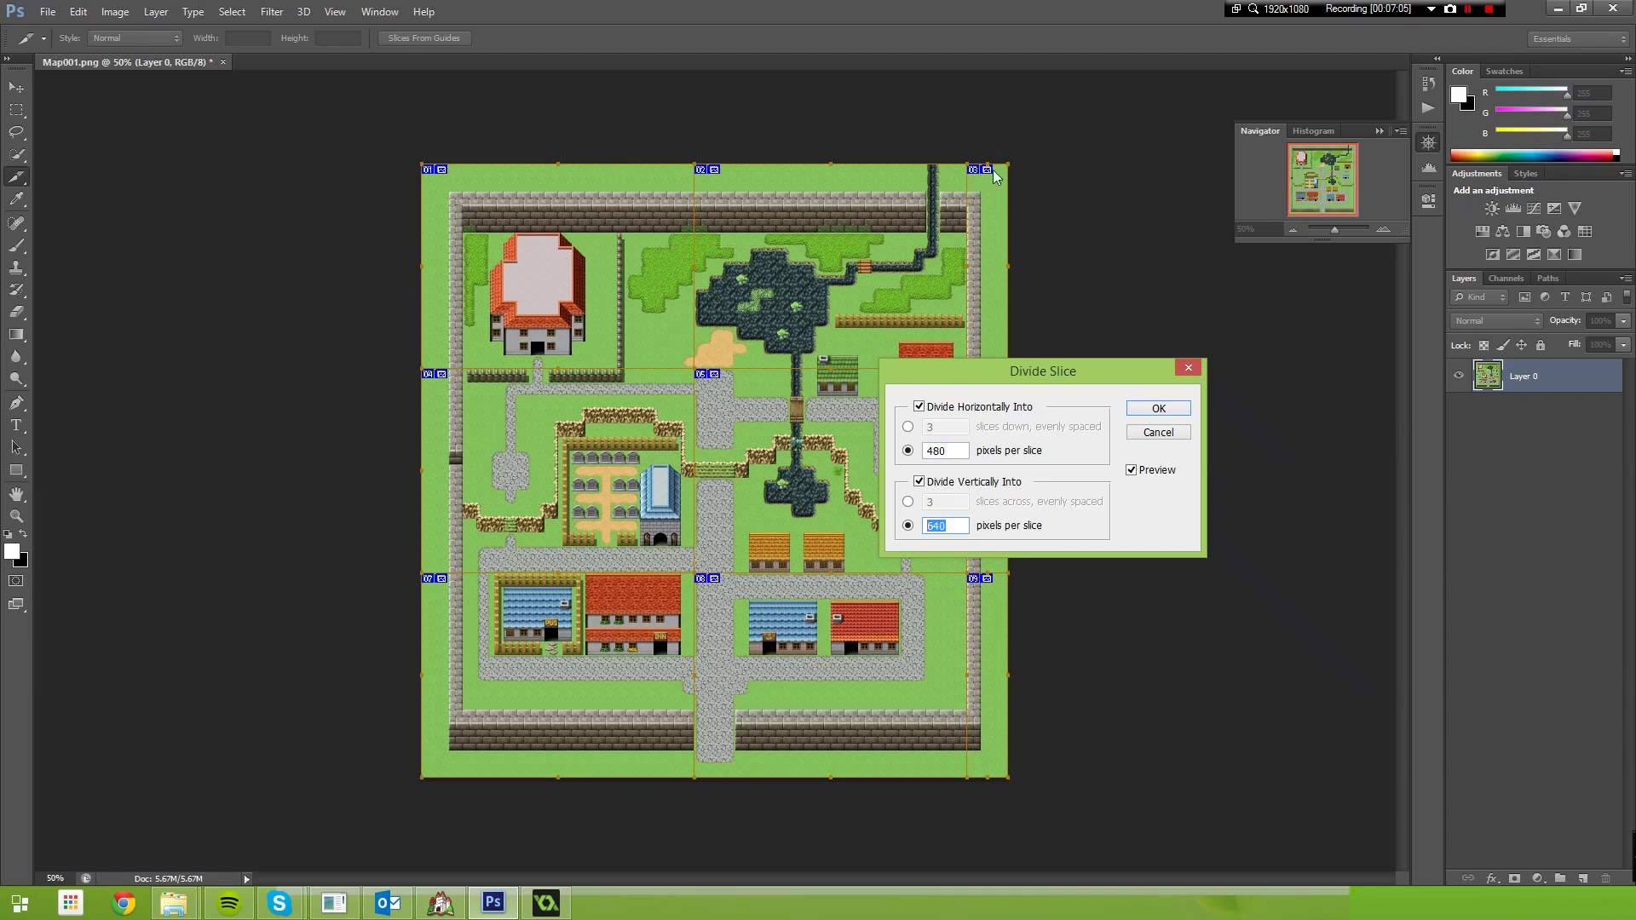
drag(1007, 370, 923, 385)
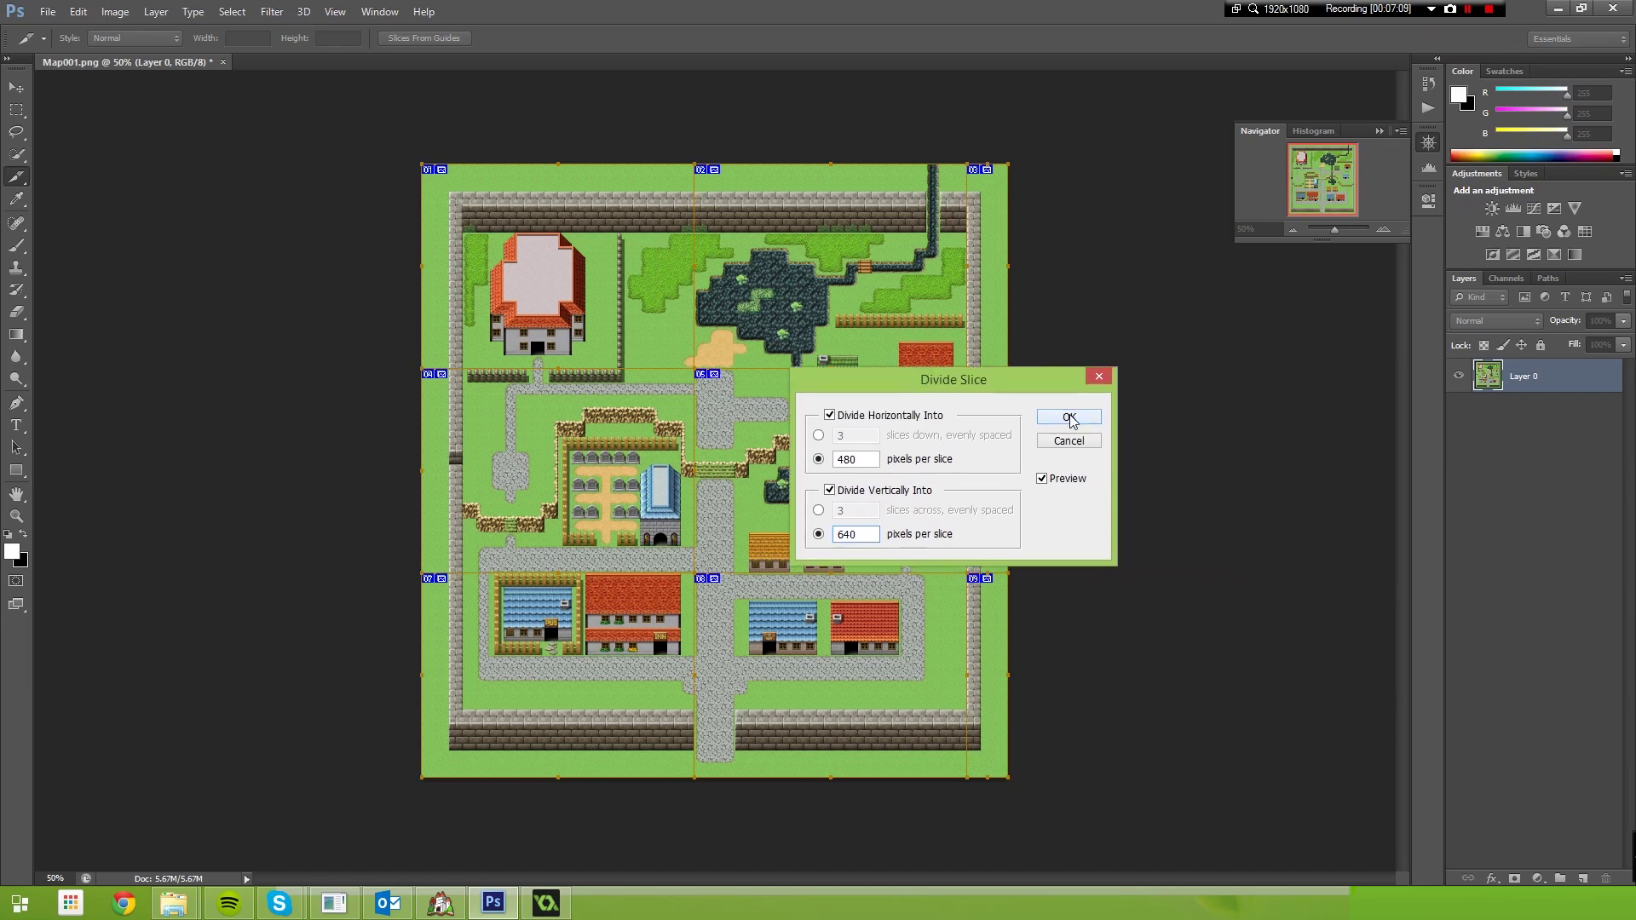
click(1069, 418)
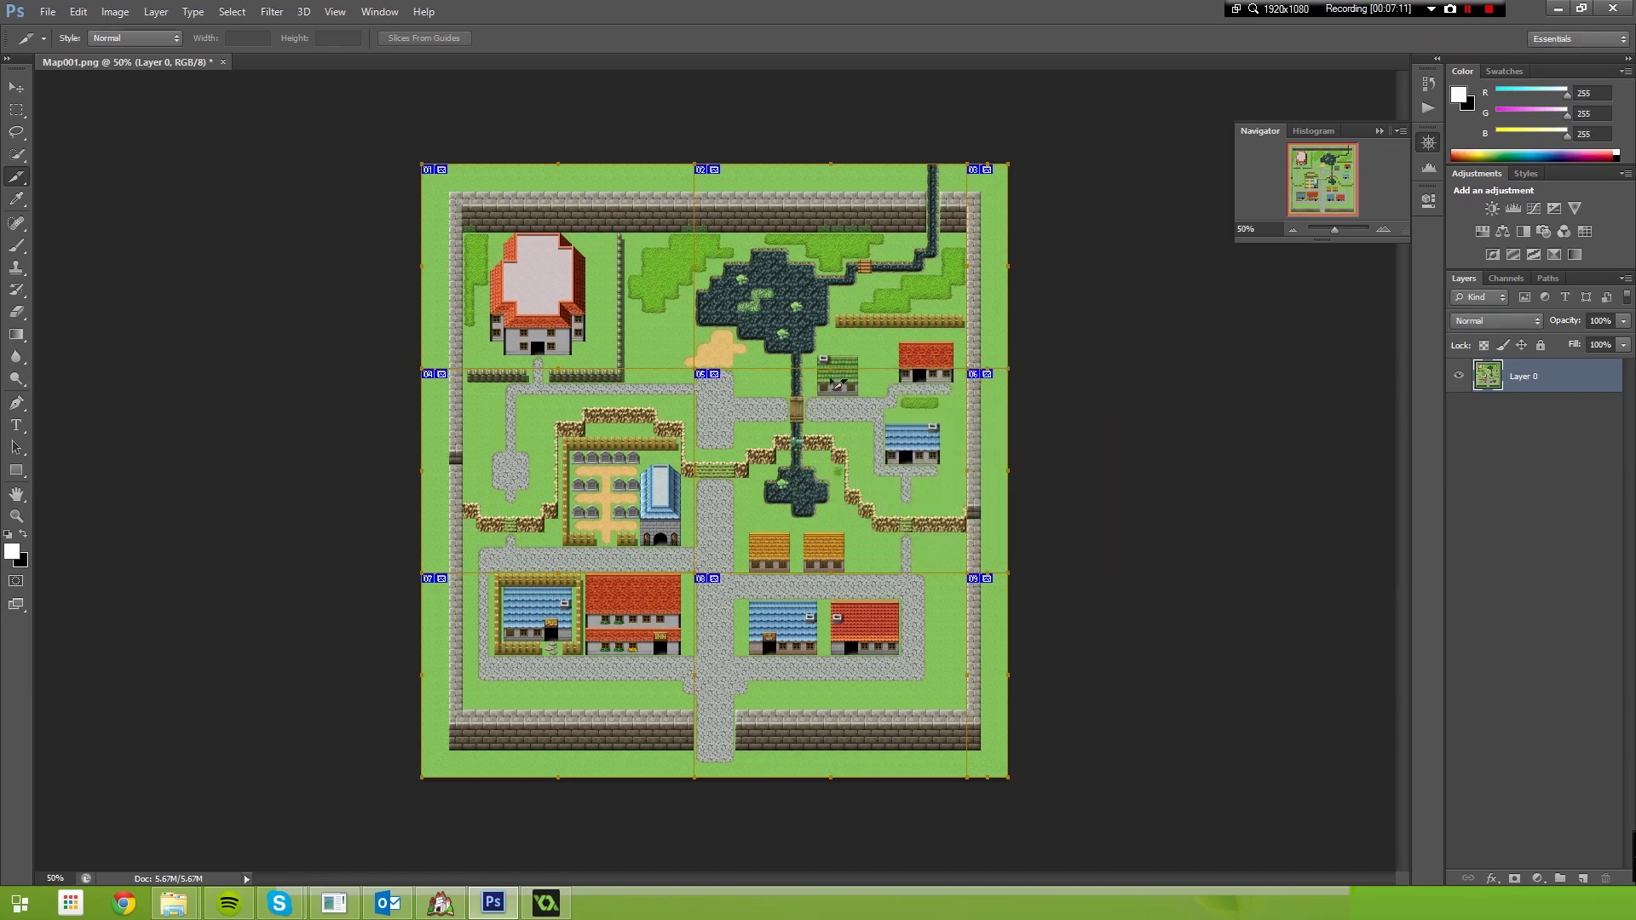
Open Save for Web with PNG-24 as the export format.
click(48, 12)
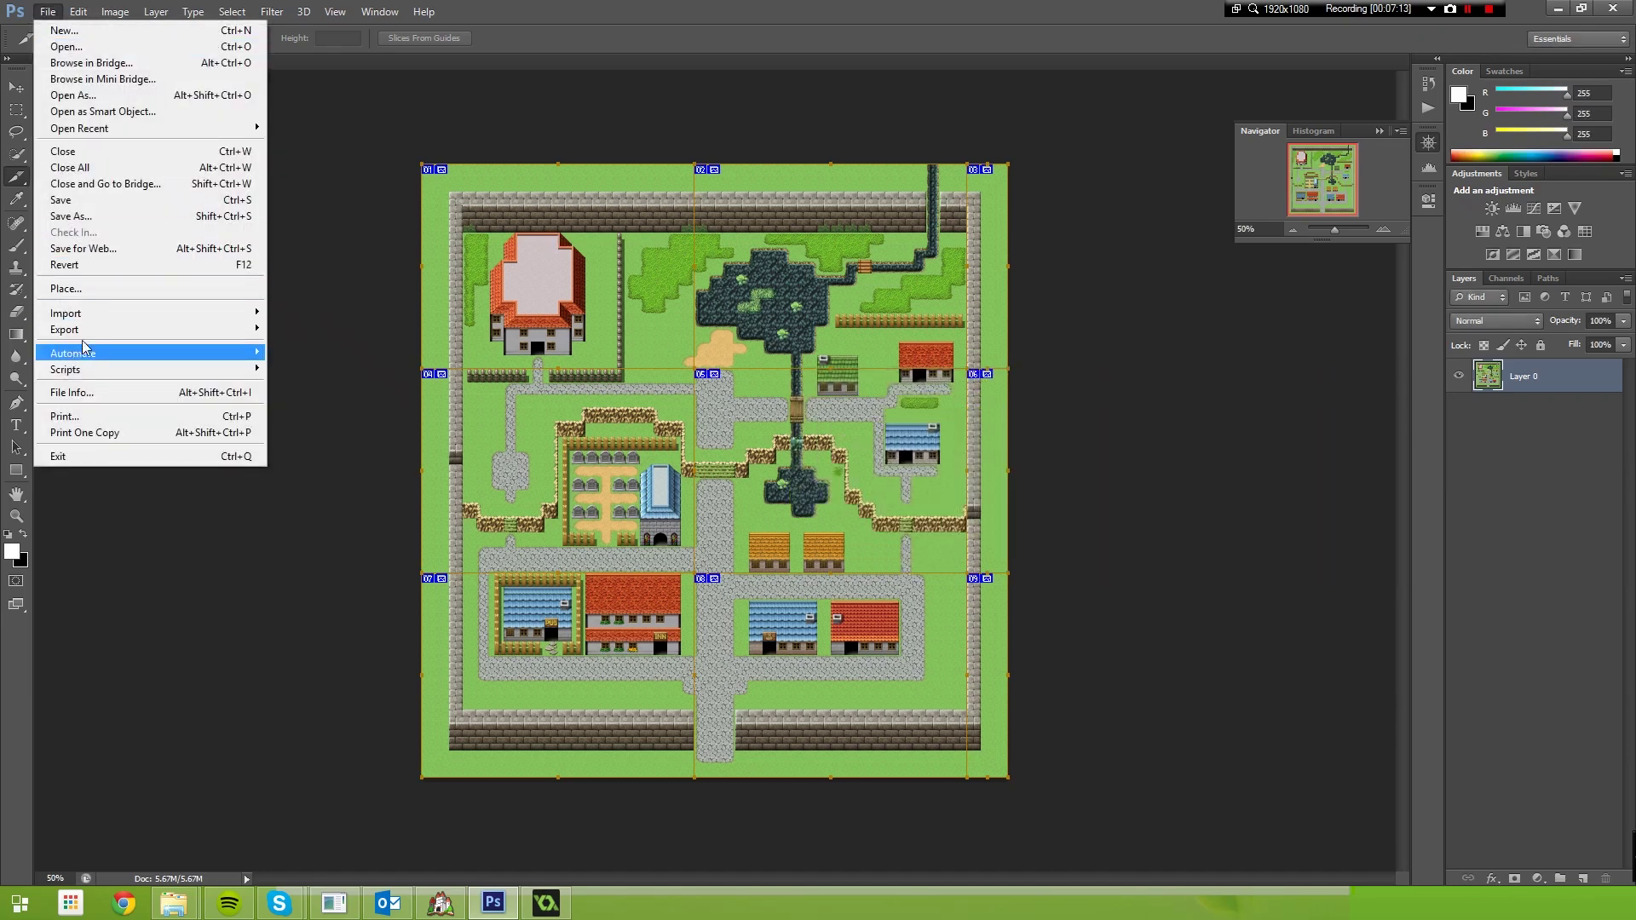
click(84, 248)
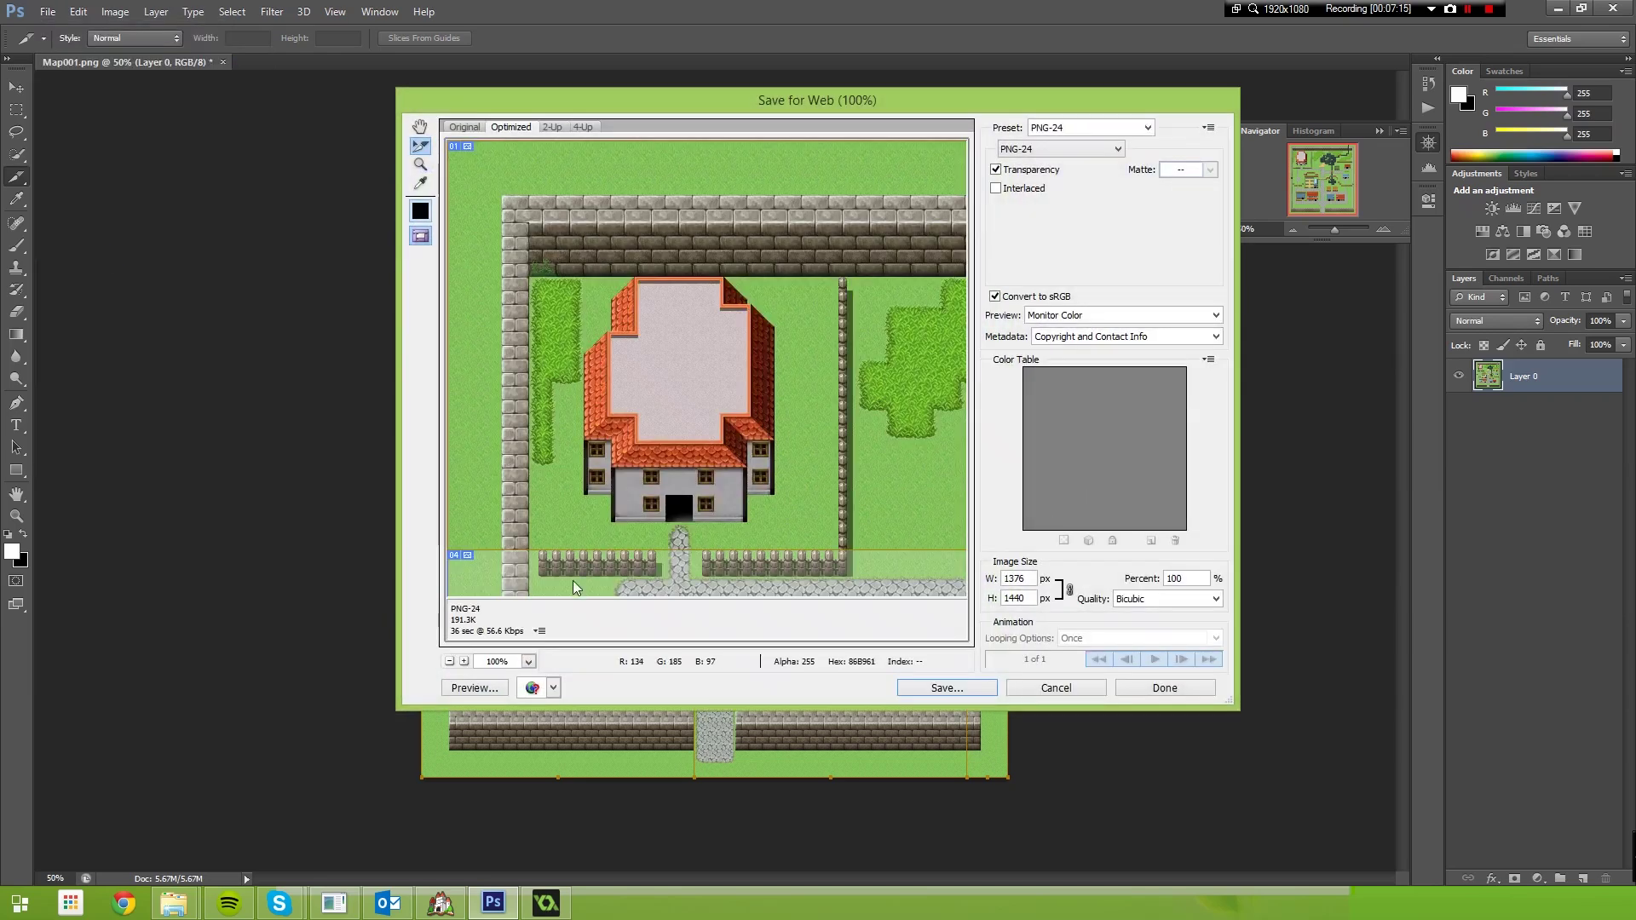
click(1065, 149)
click(1034, 202)
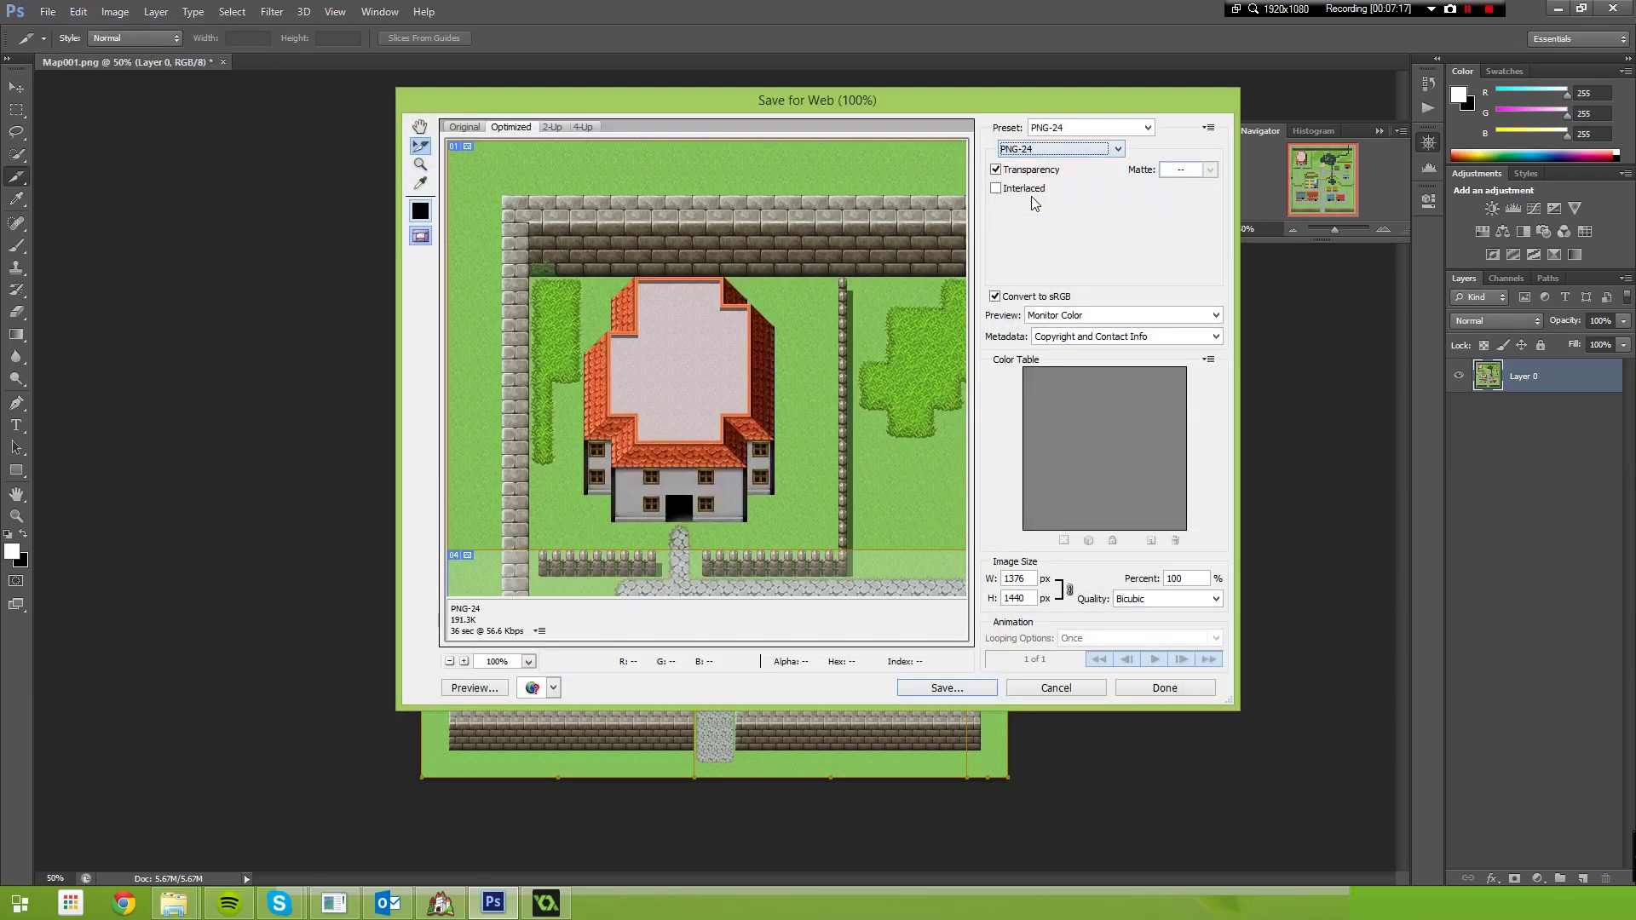
click(950, 690)
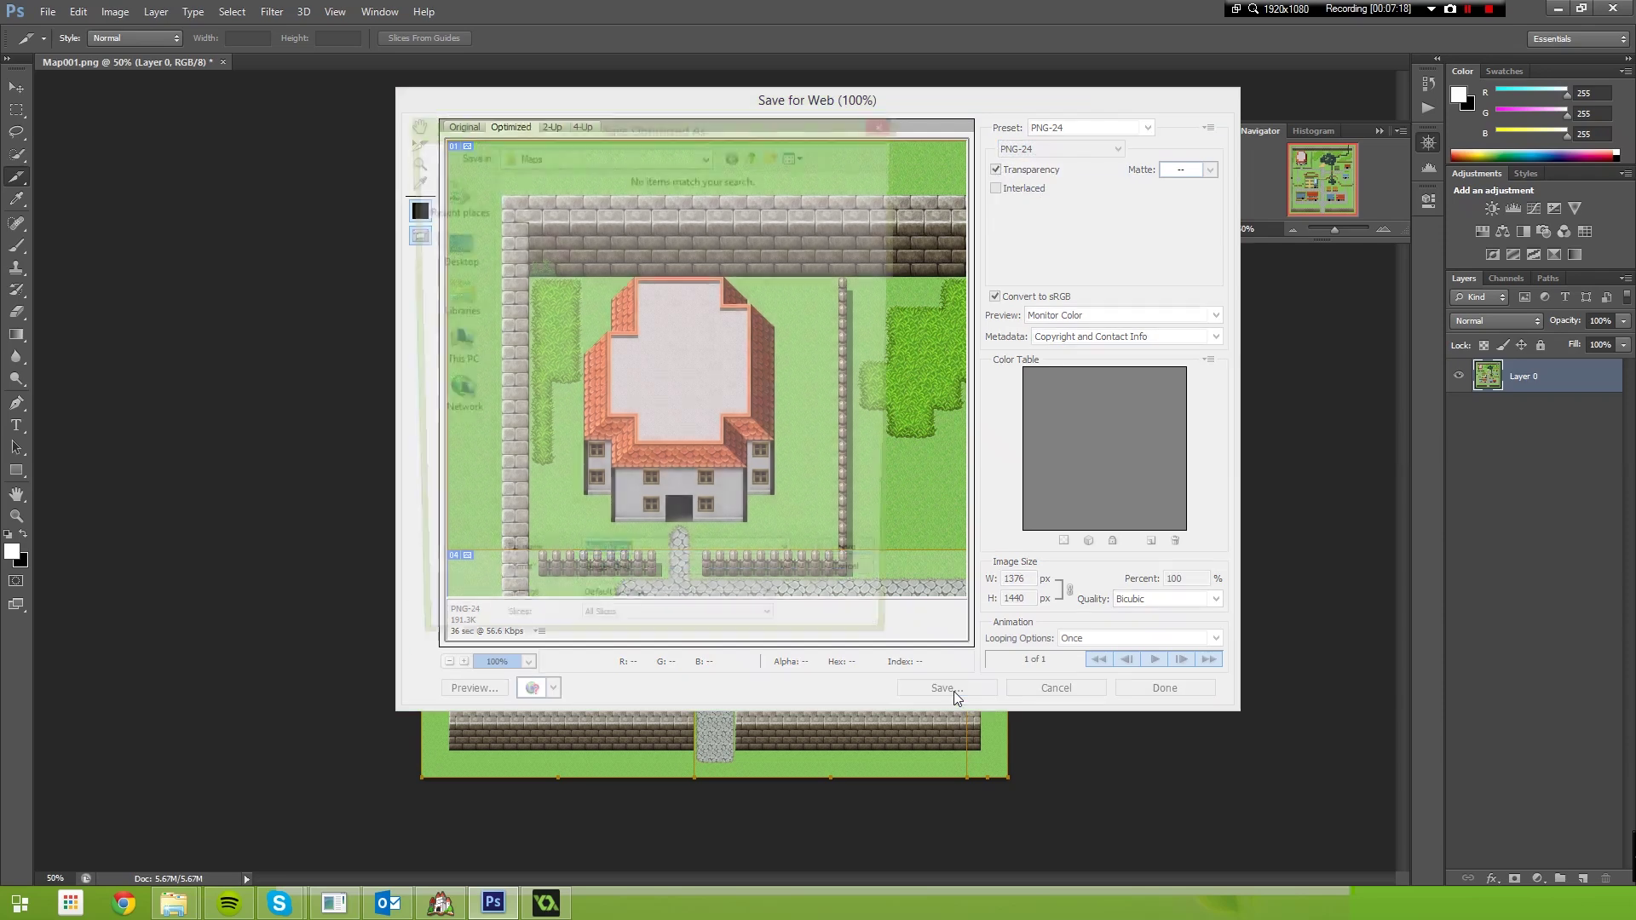
Save all slices as HomeCity images into the Maps folder.
click(708, 157)
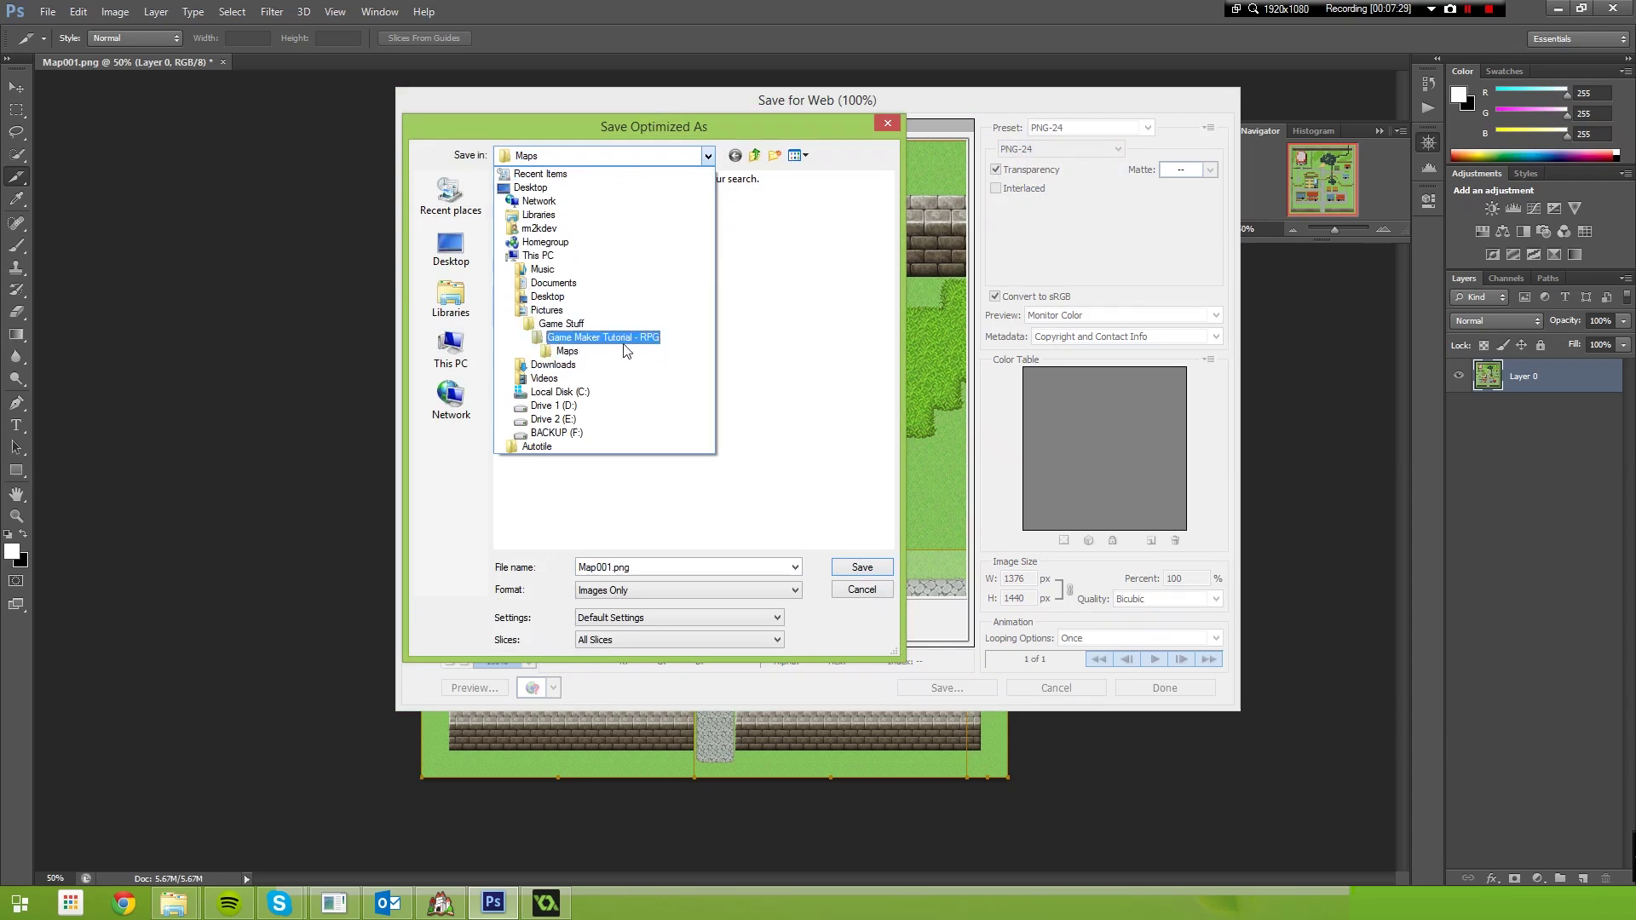
click(562, 353)
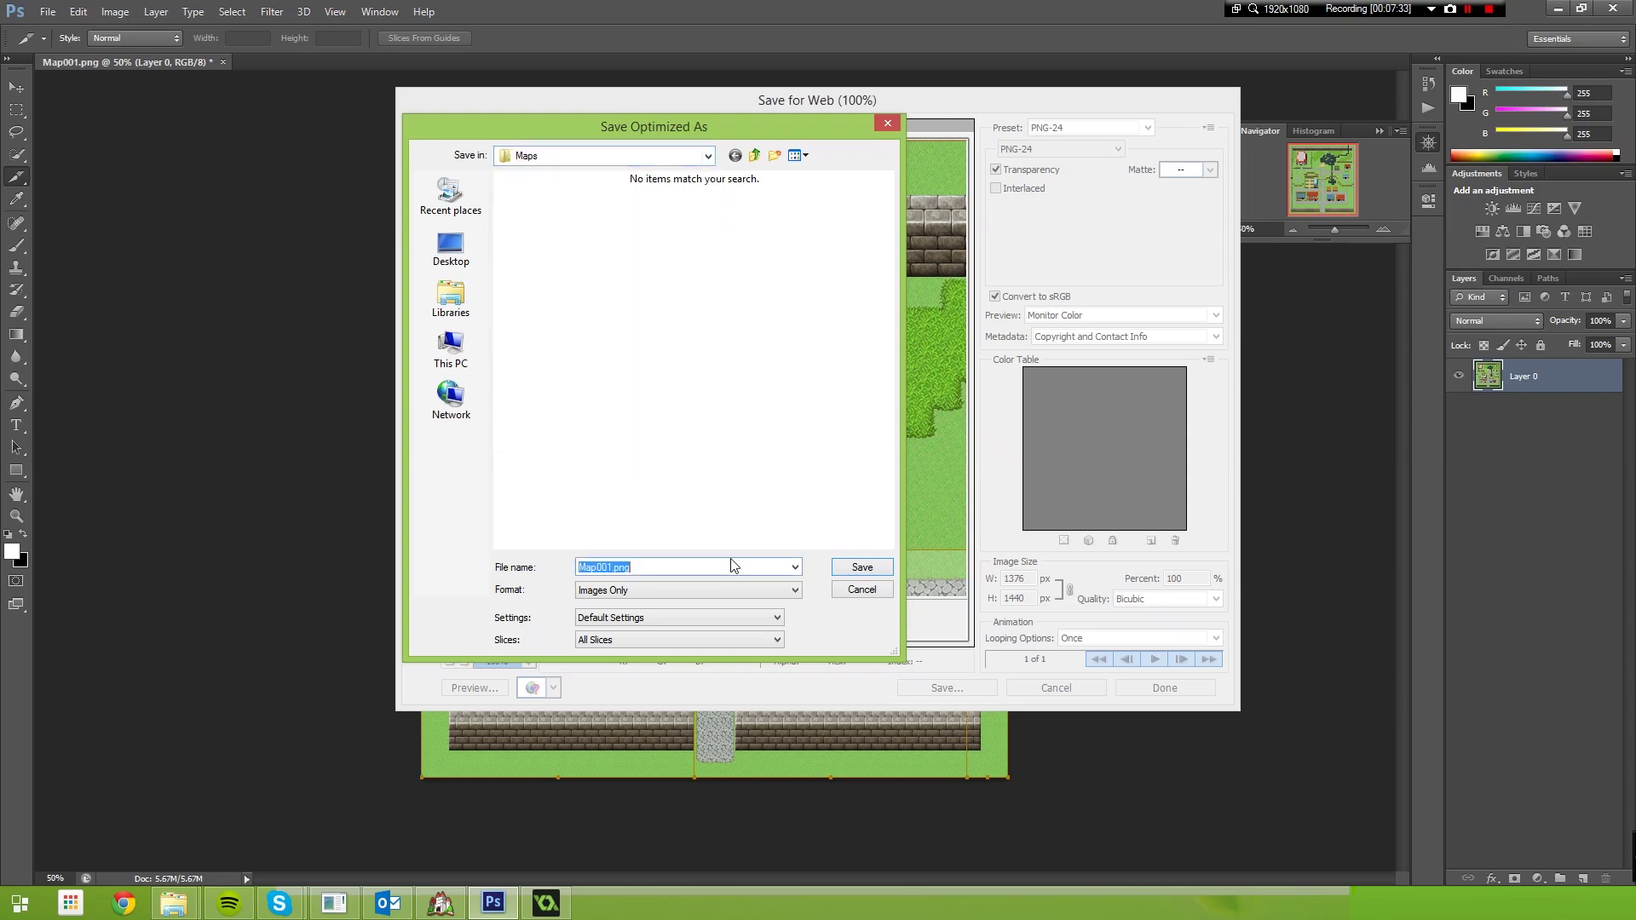
text(Village)
key(ctrl+a)
text(H)
click(585, 641)
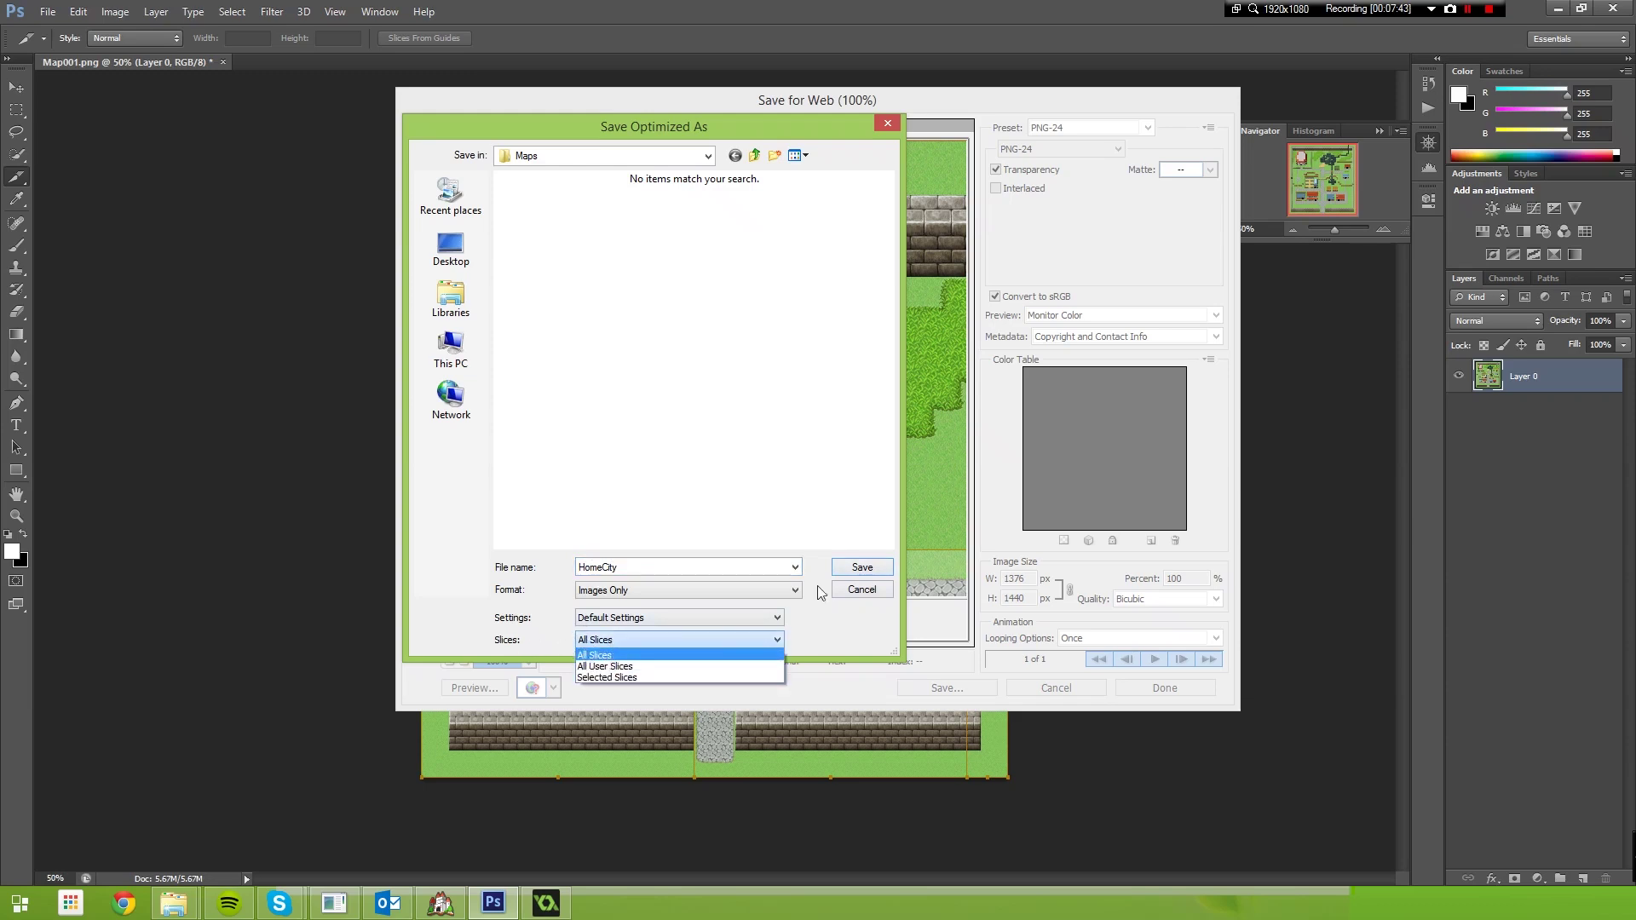
click(849, 569)
click(859, 567)
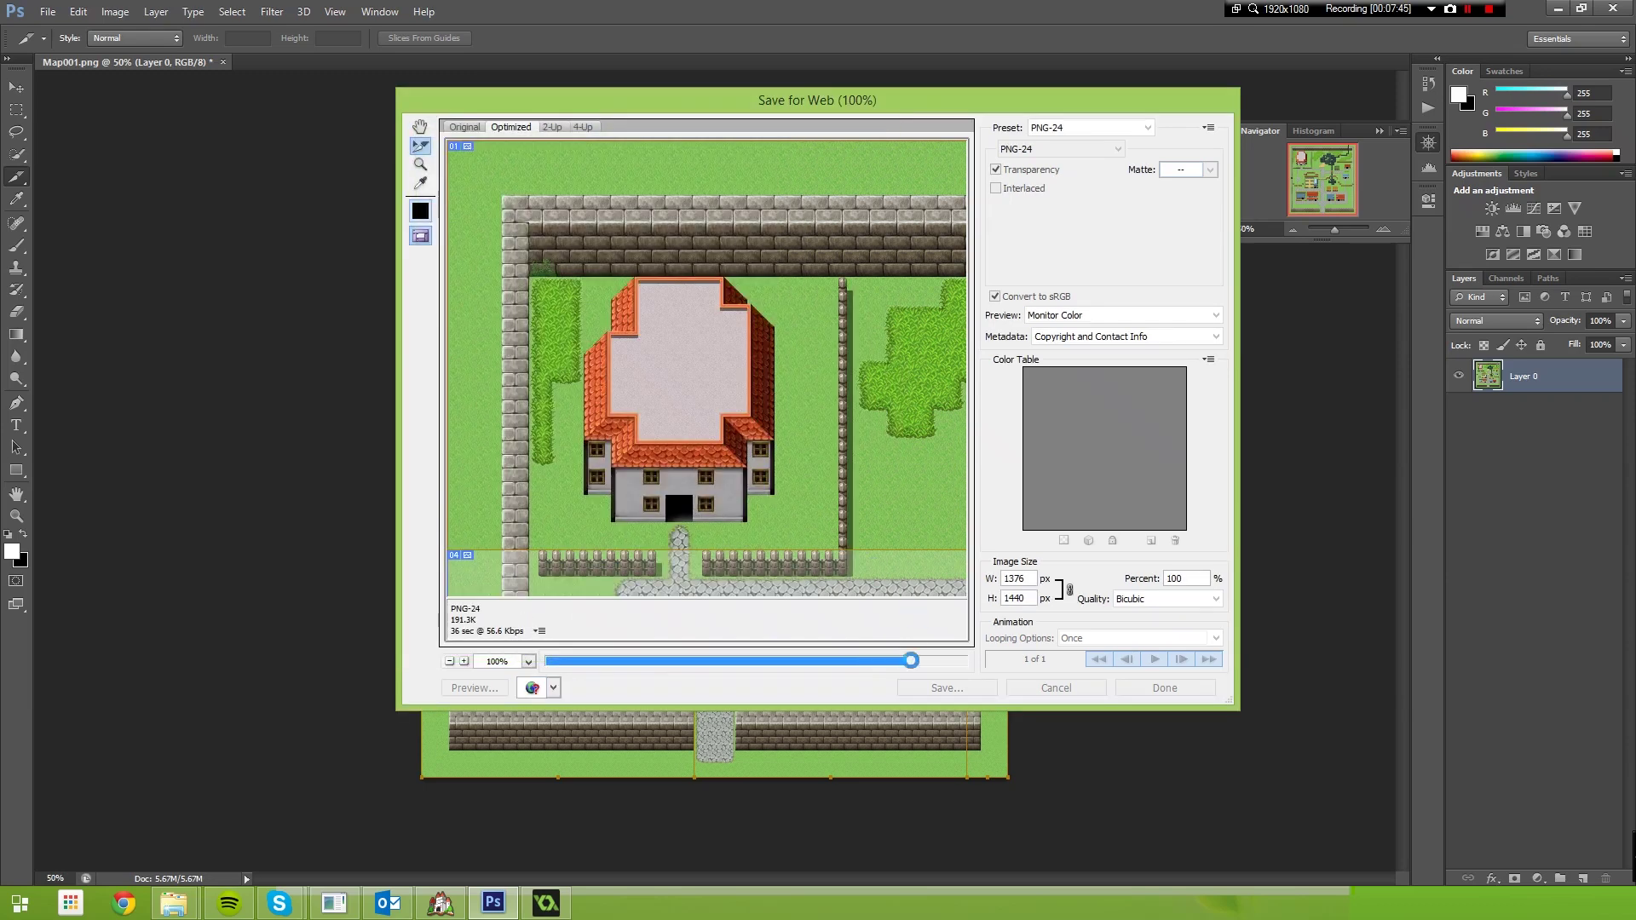
Switch to the File Explorer window and go to the Documents folder.
mouse_move(173, 901)
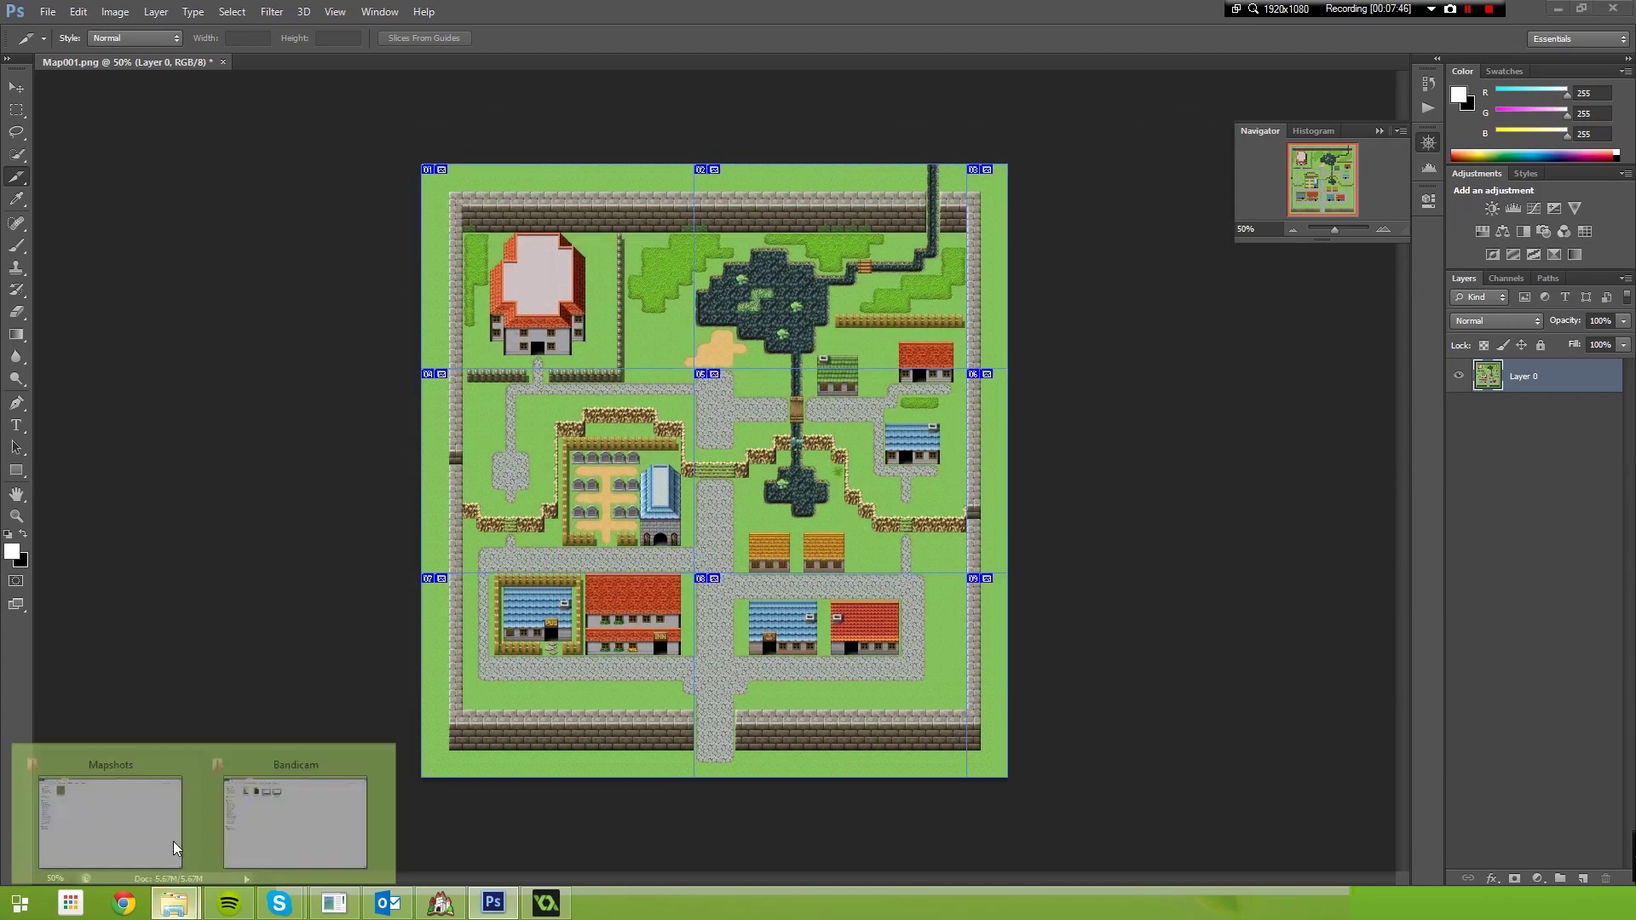
click(172, 841)
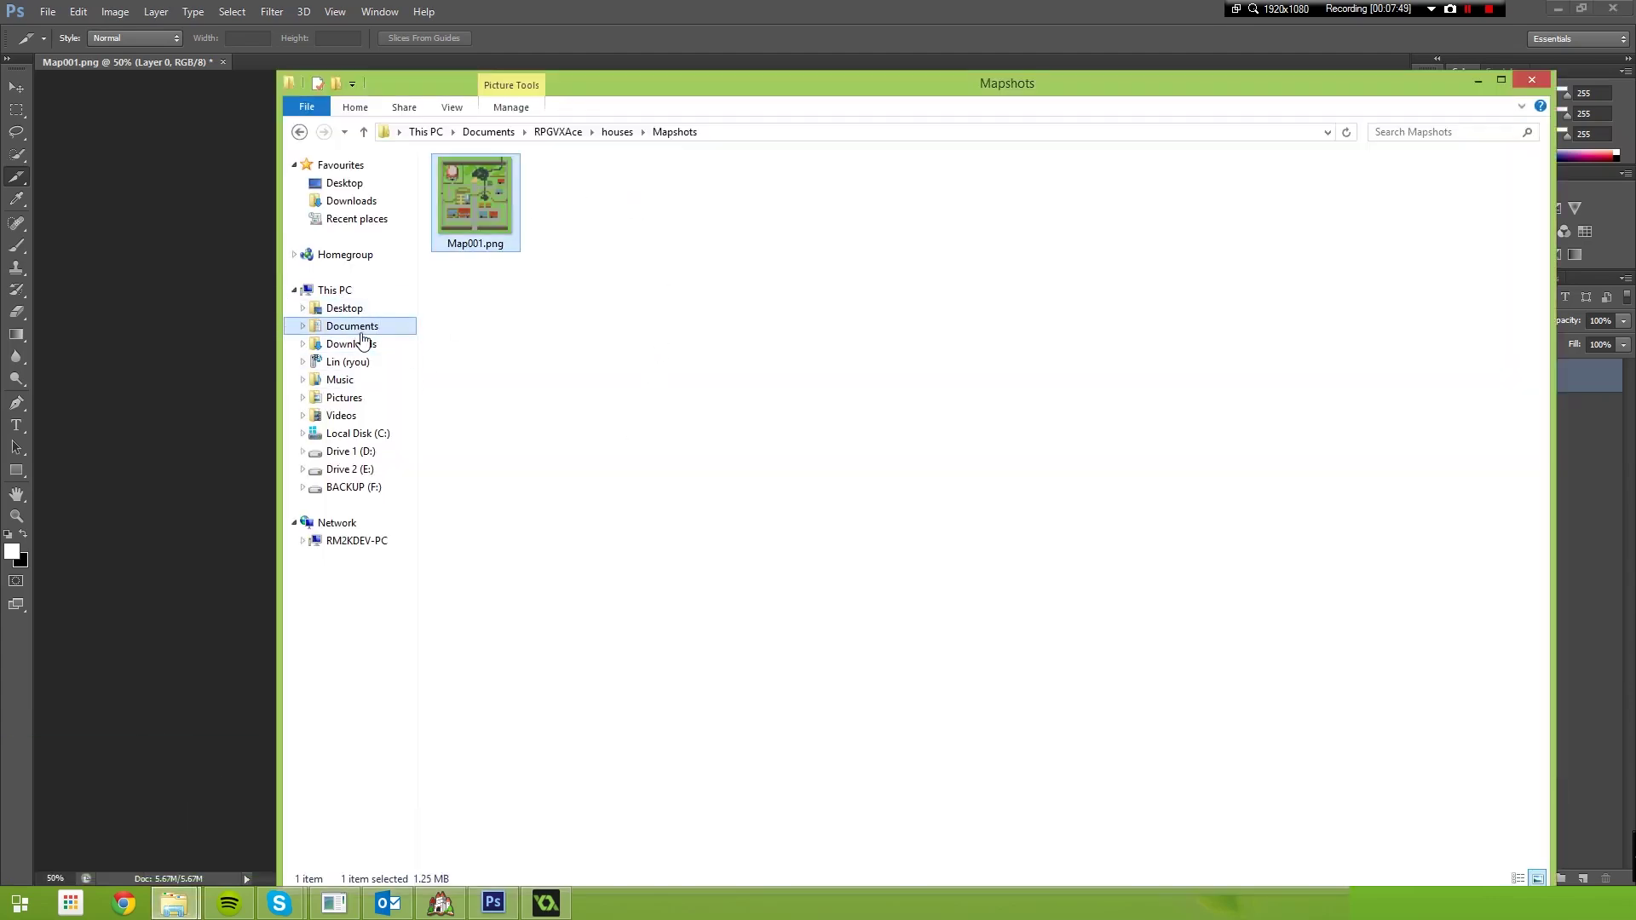
click(401, 327)
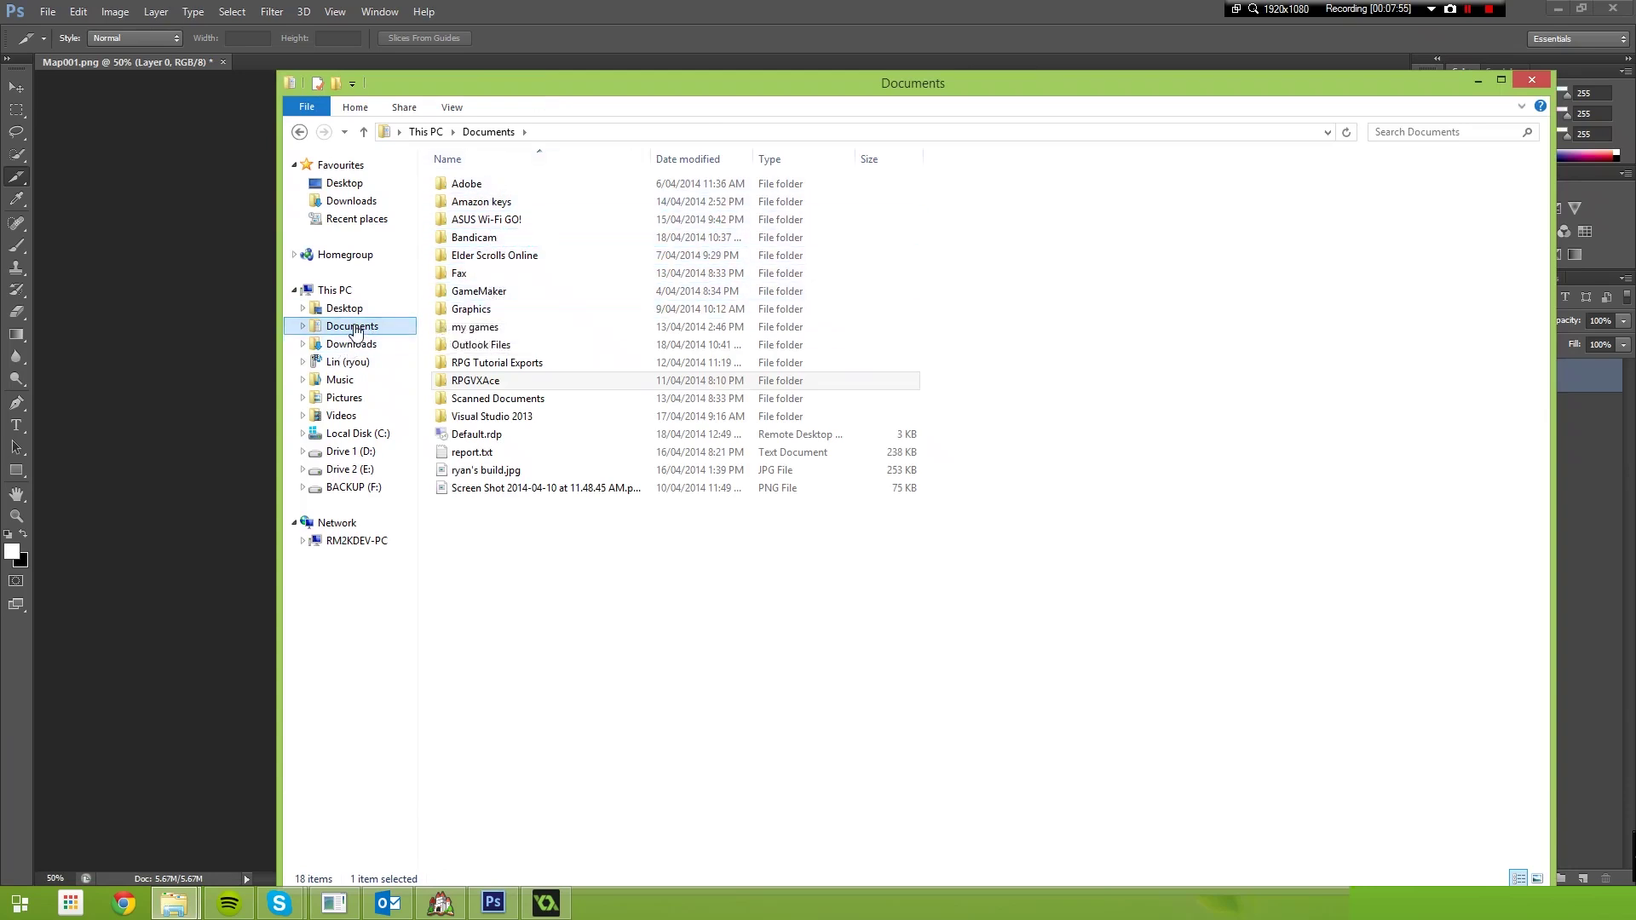
Browse to Pictures > Game Stuff > Game Maker Tutorial - RPG > Maps > images.
click(344, 398)
double_click(473, 210)
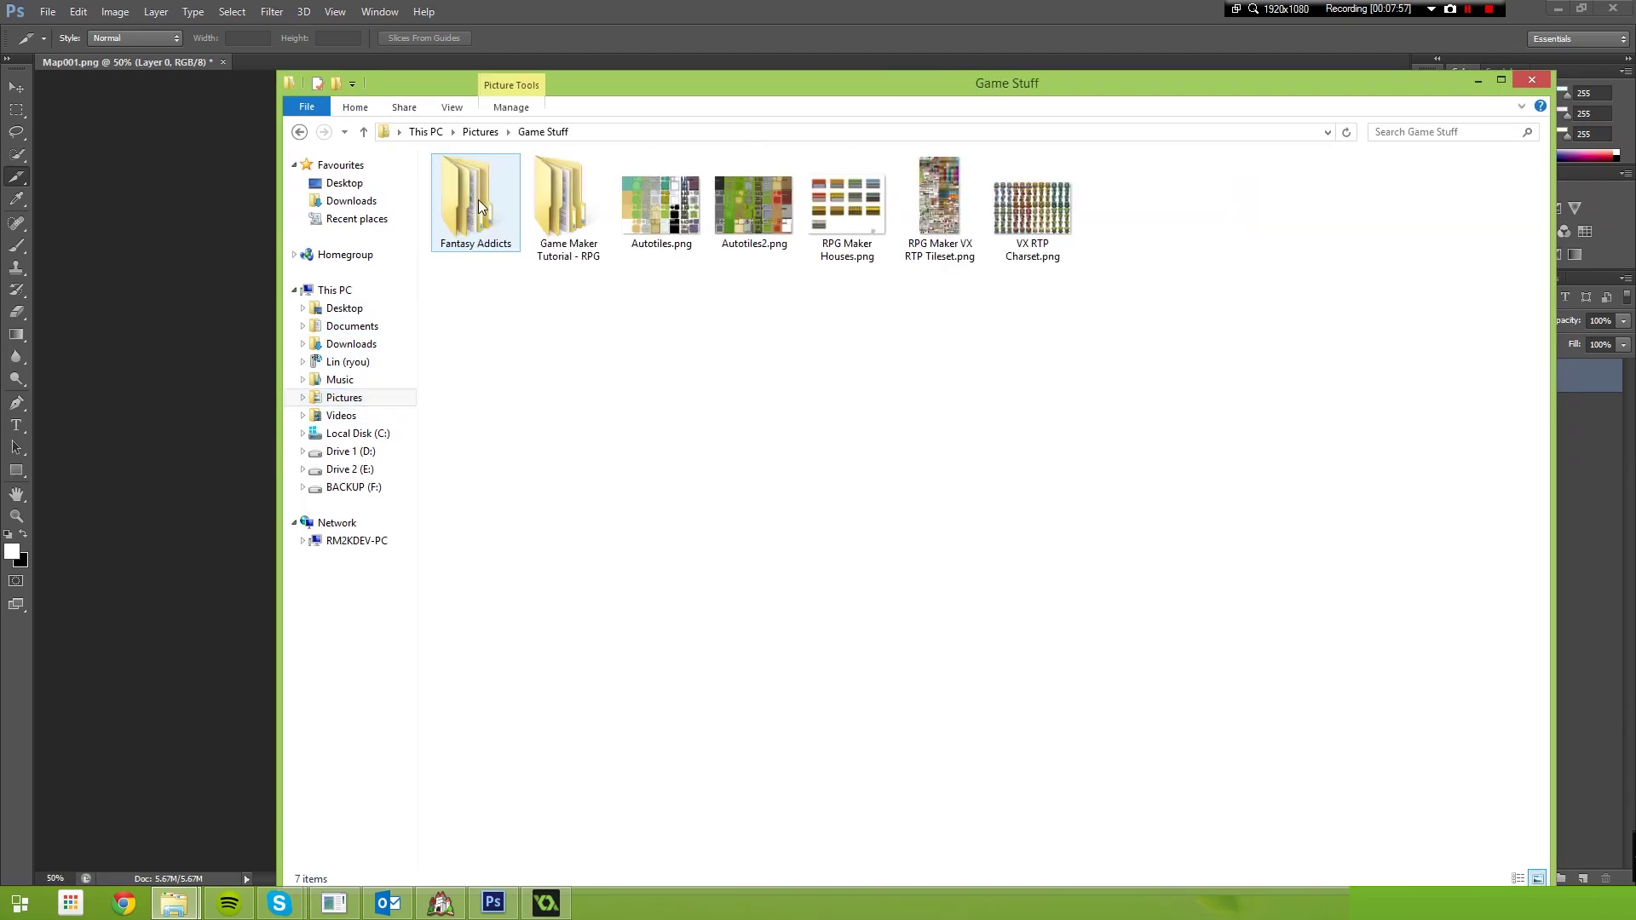
double_click(567, 203)
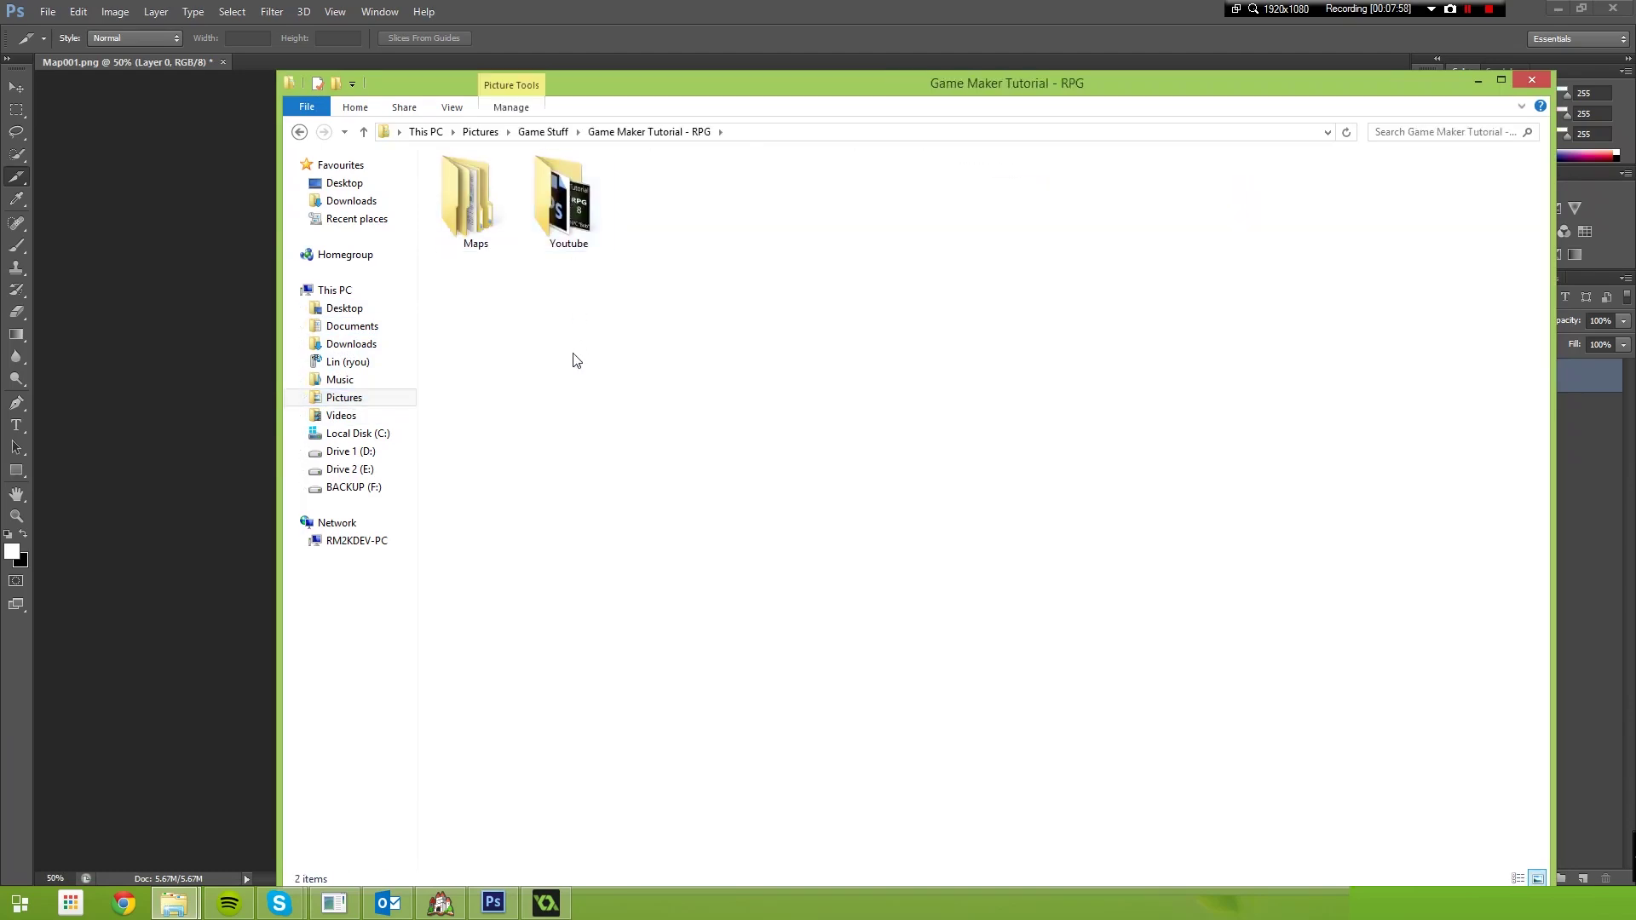
double_click(473, 209)
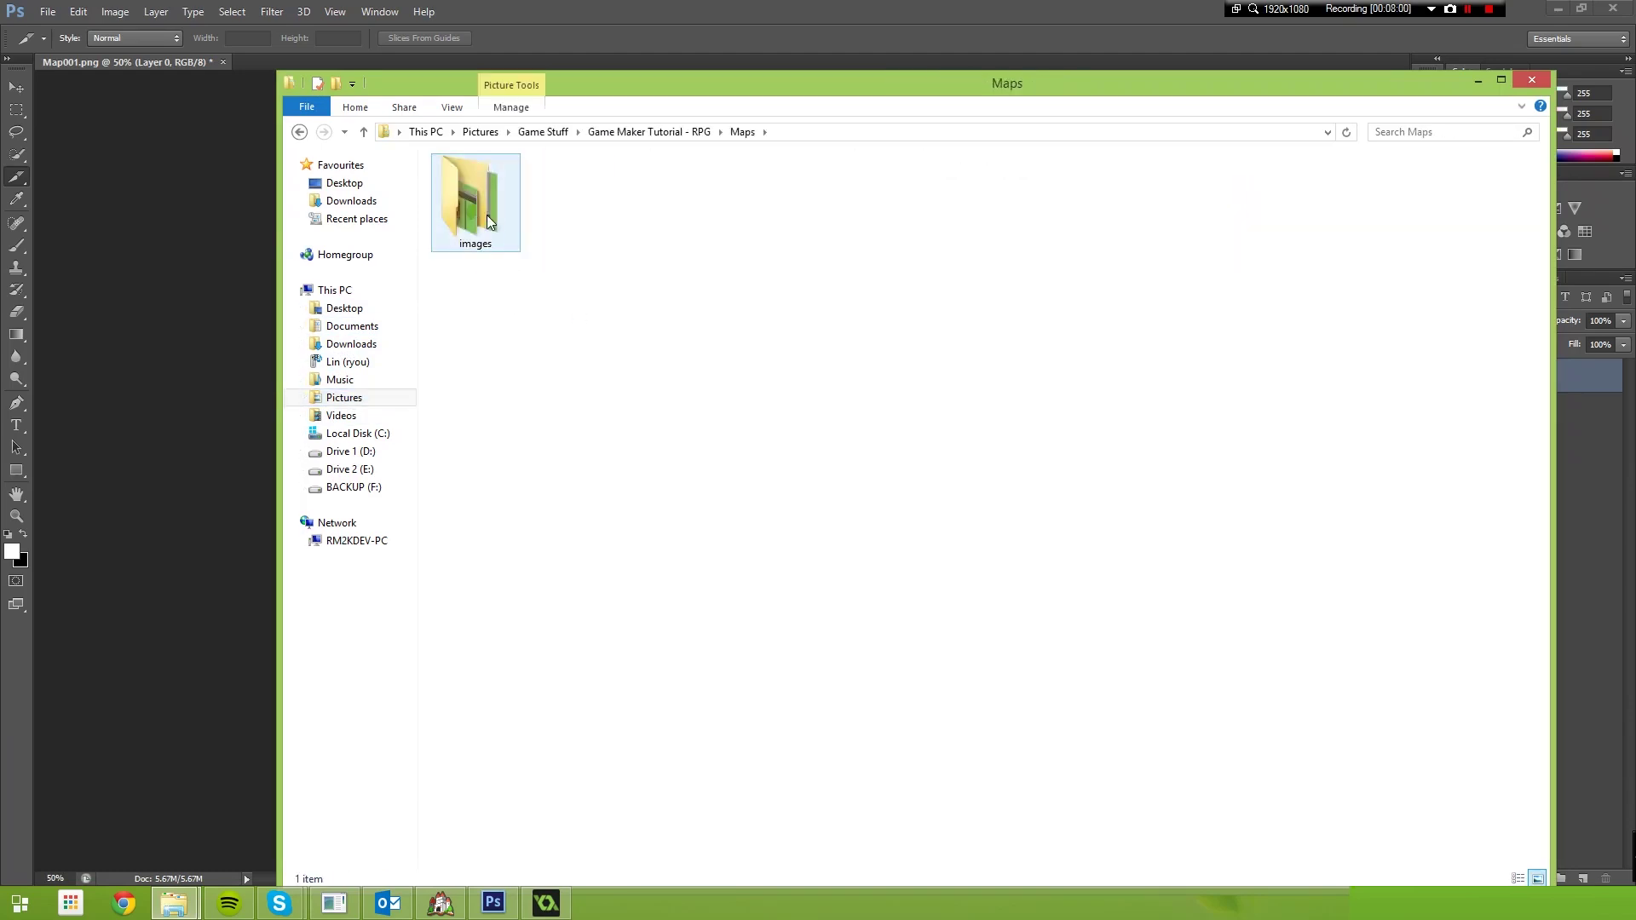
double_click(475, 204)
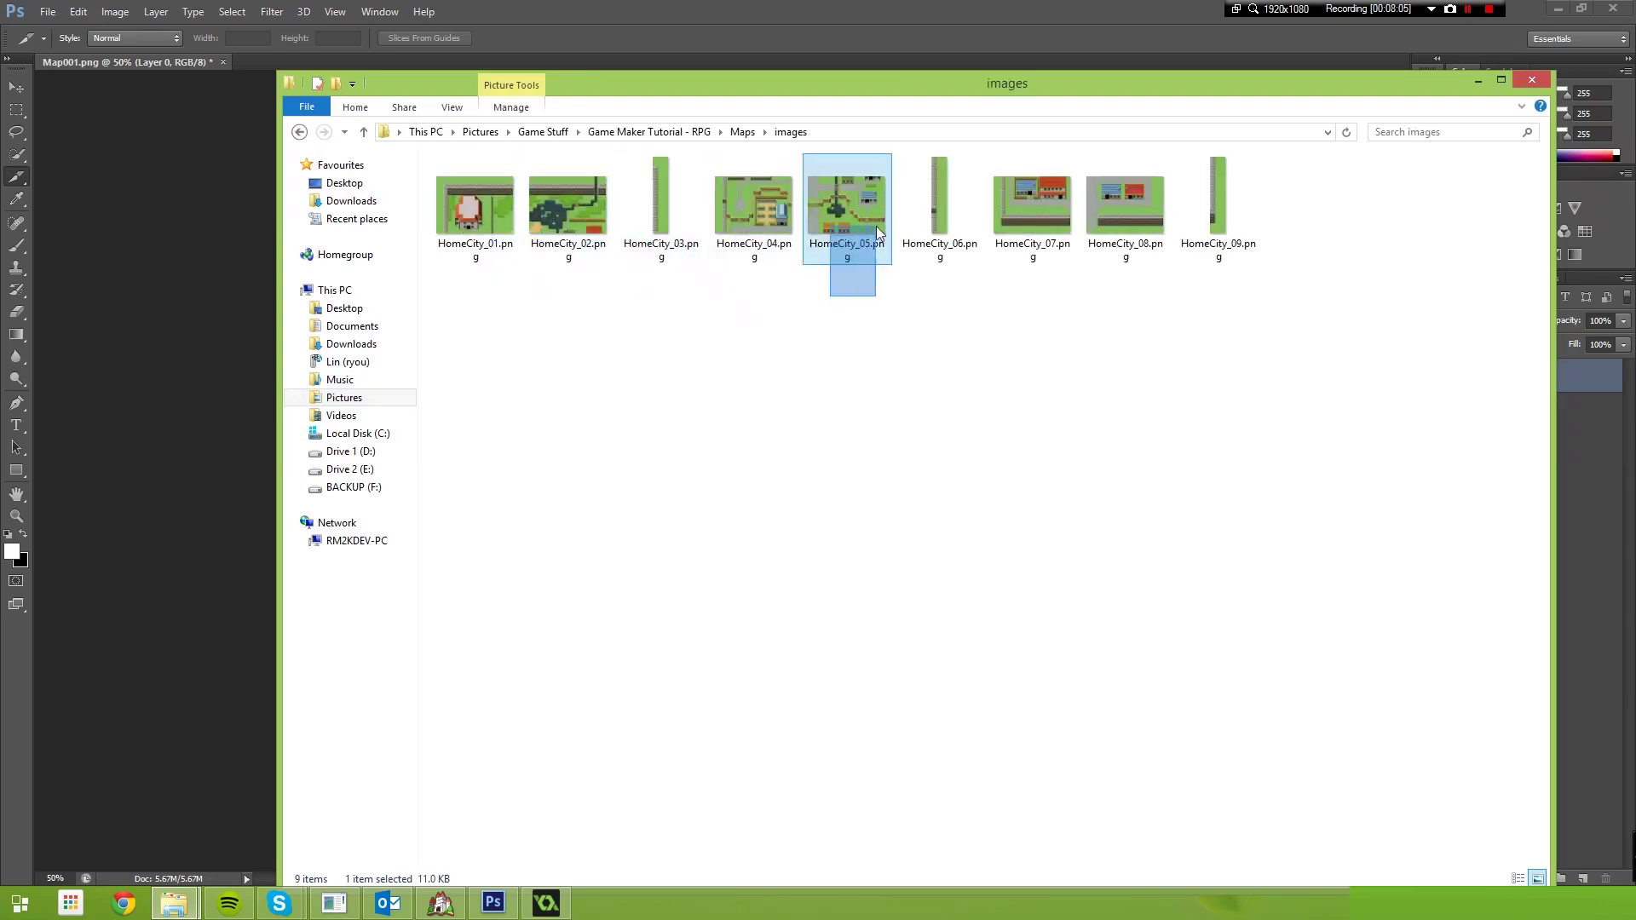
Compare the nine HomeCity slice files with the sliced map, selecting them all then deselecting.
click(1042, 41)
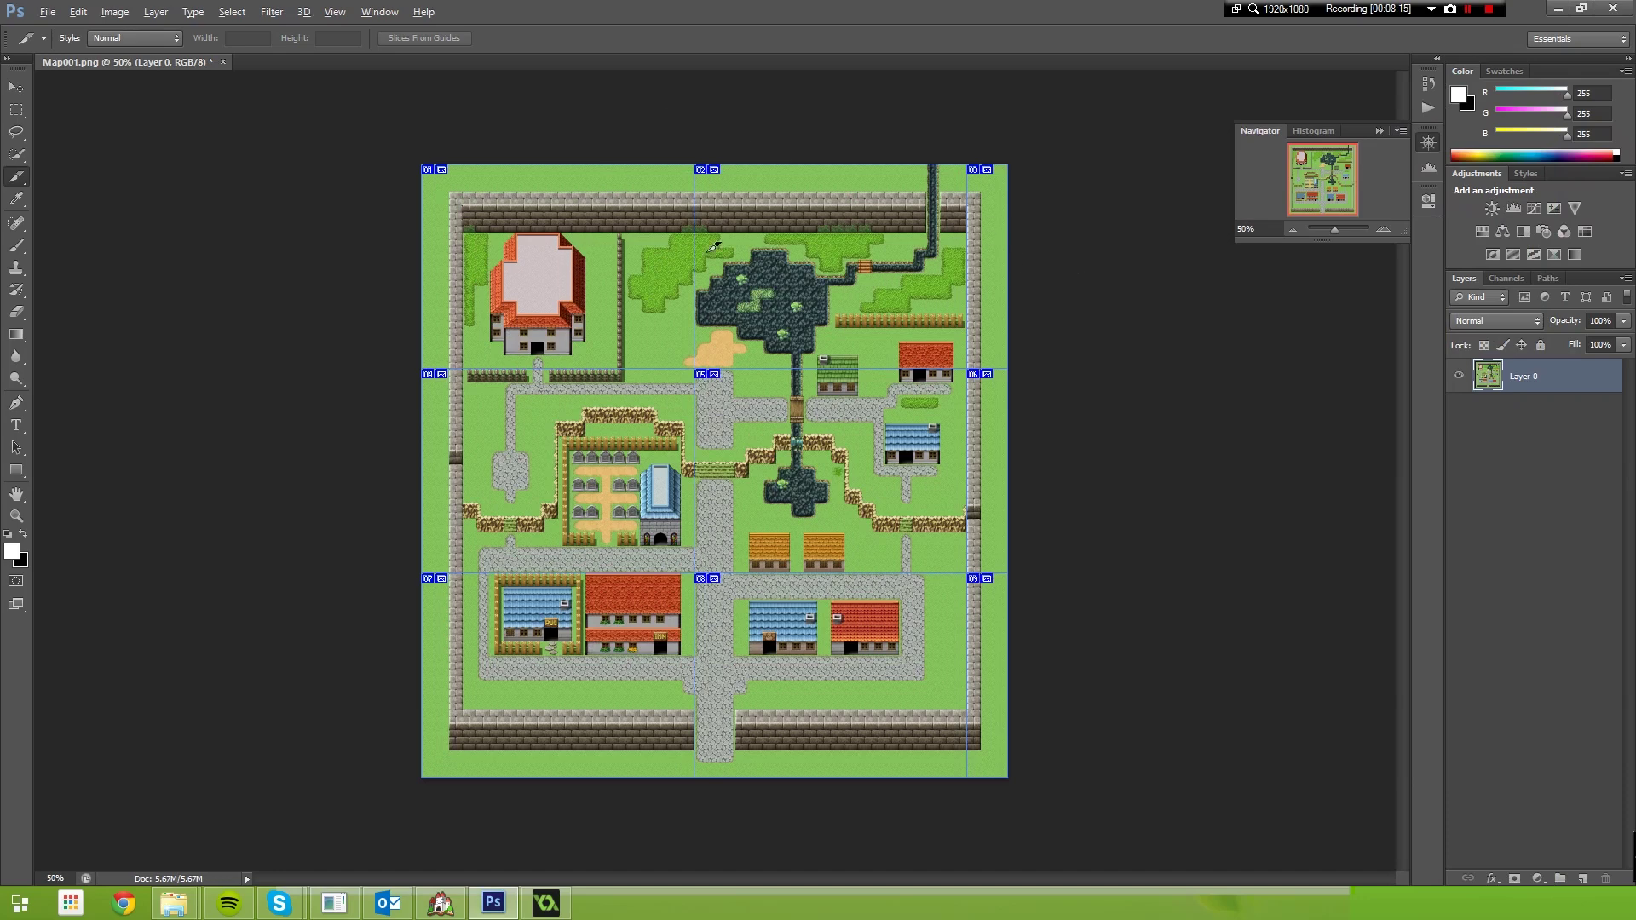
key(alt+Tab)
drag(501, 328, 1398, 226)
click(869, 552)
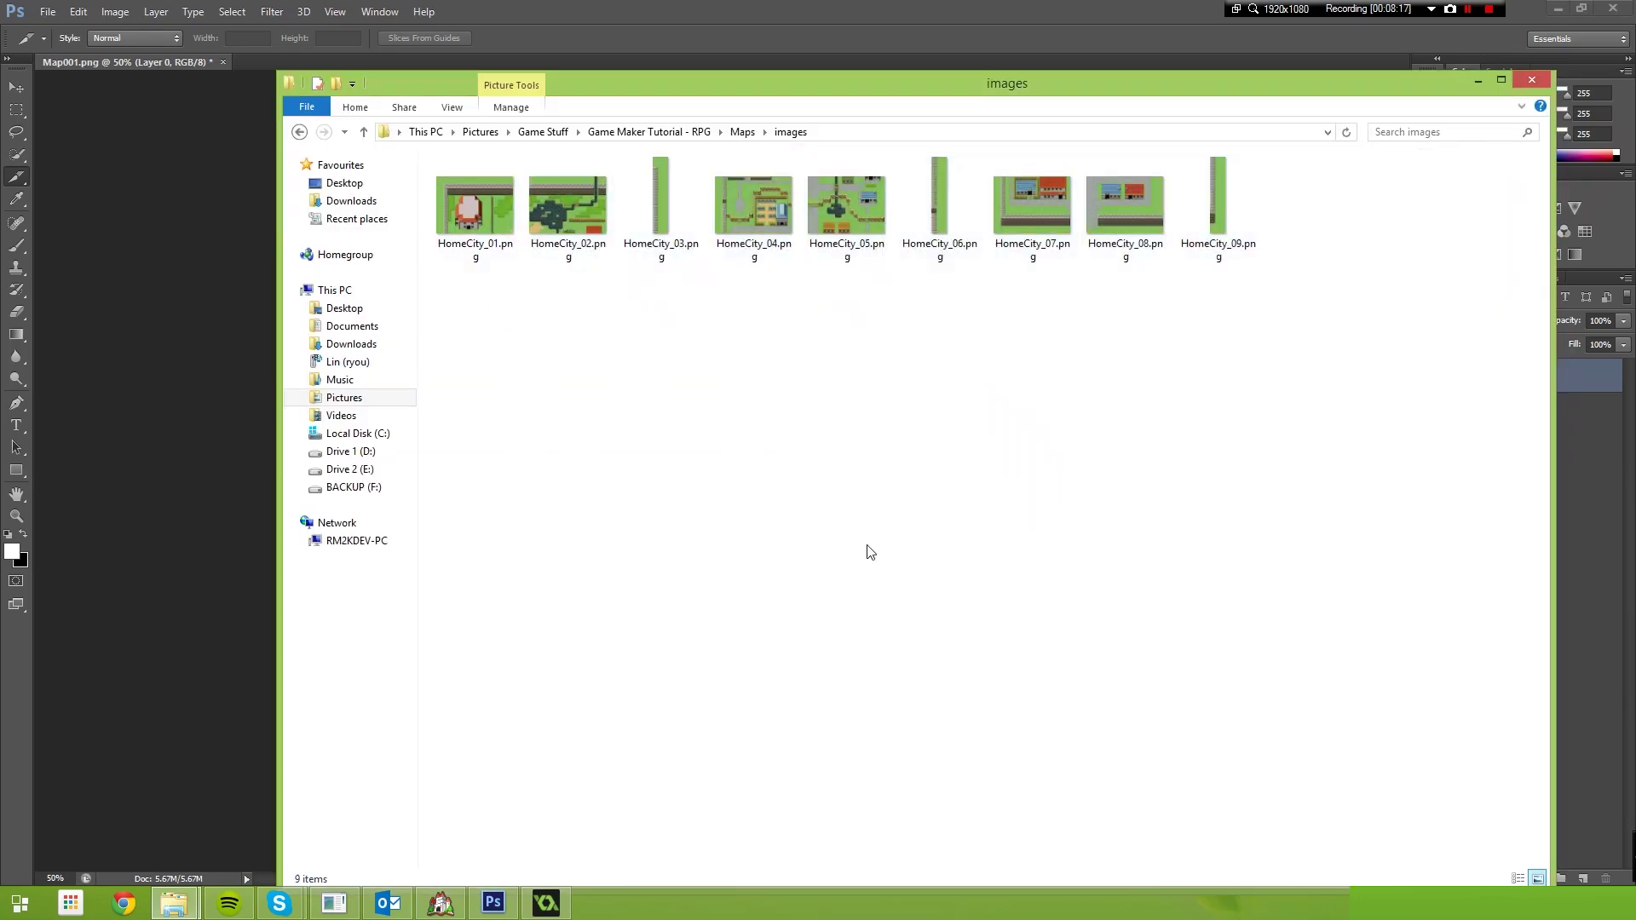
Create a 'Levels' group under Backgrounds with a 'HomeCity' subgroup inside it.
click(543, 905)
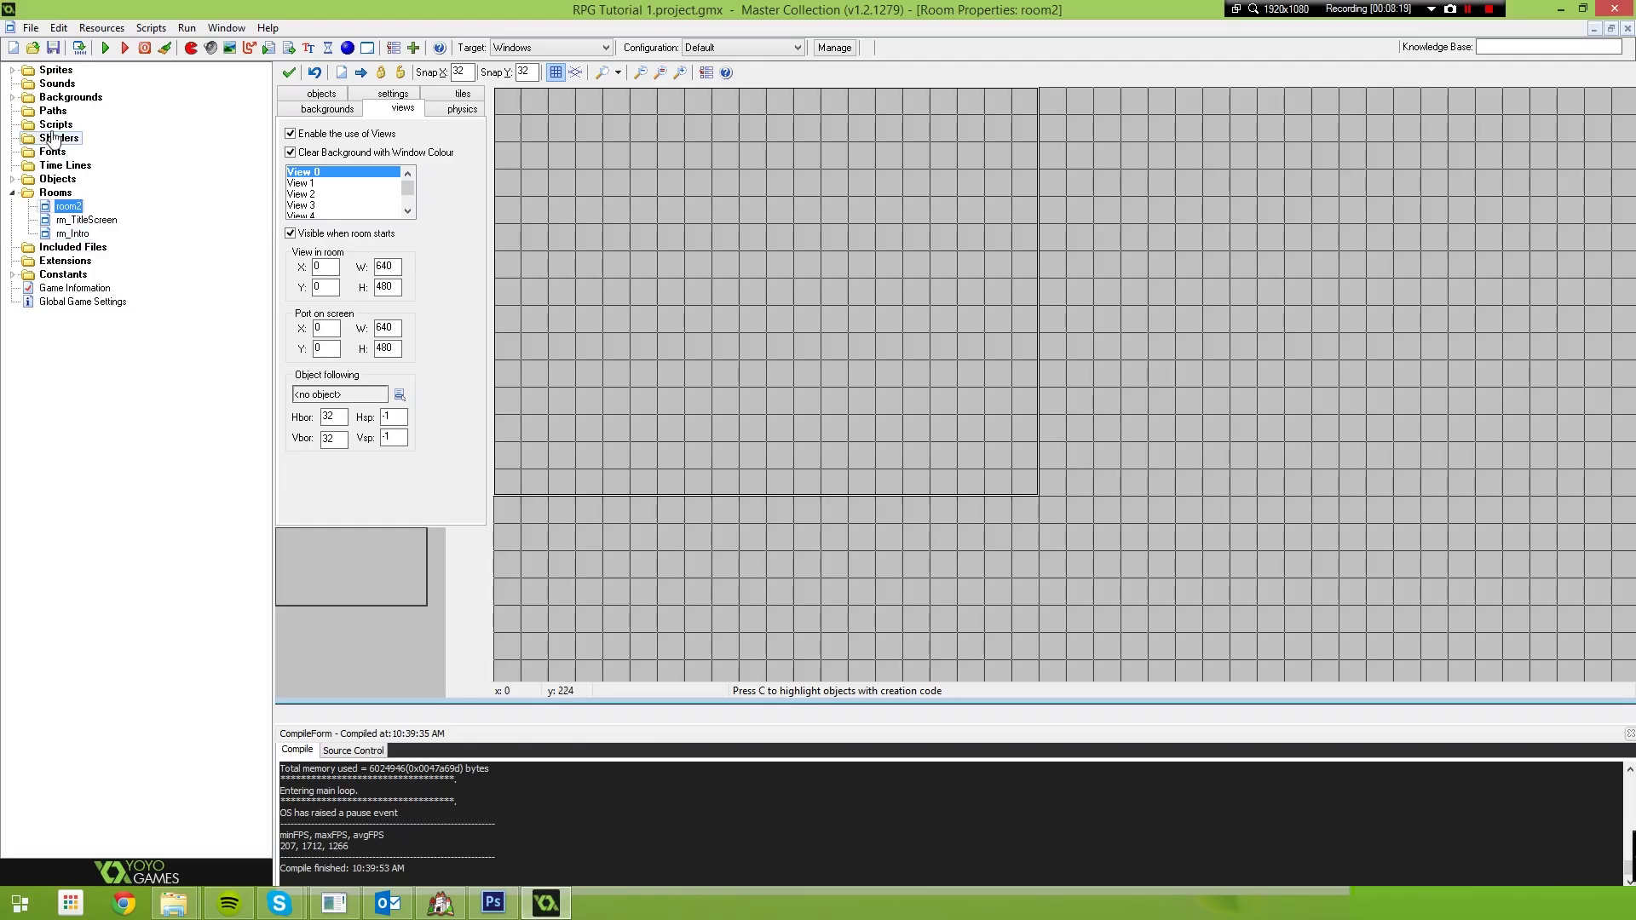
click(12, 97)
right_click(34, 98)
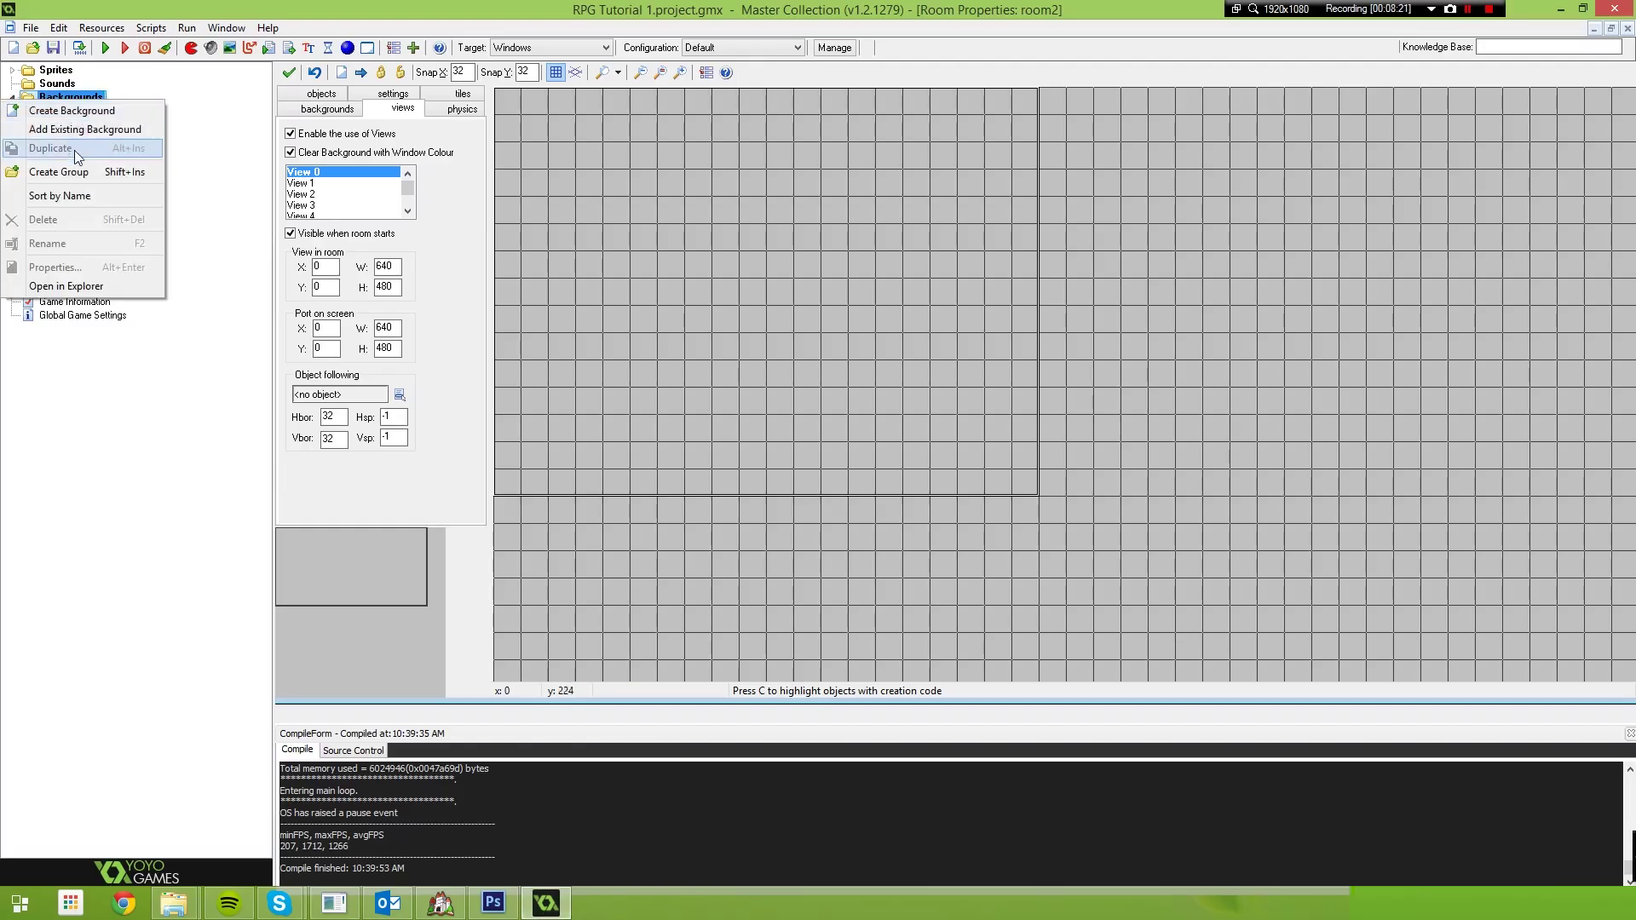
click(74, 172)
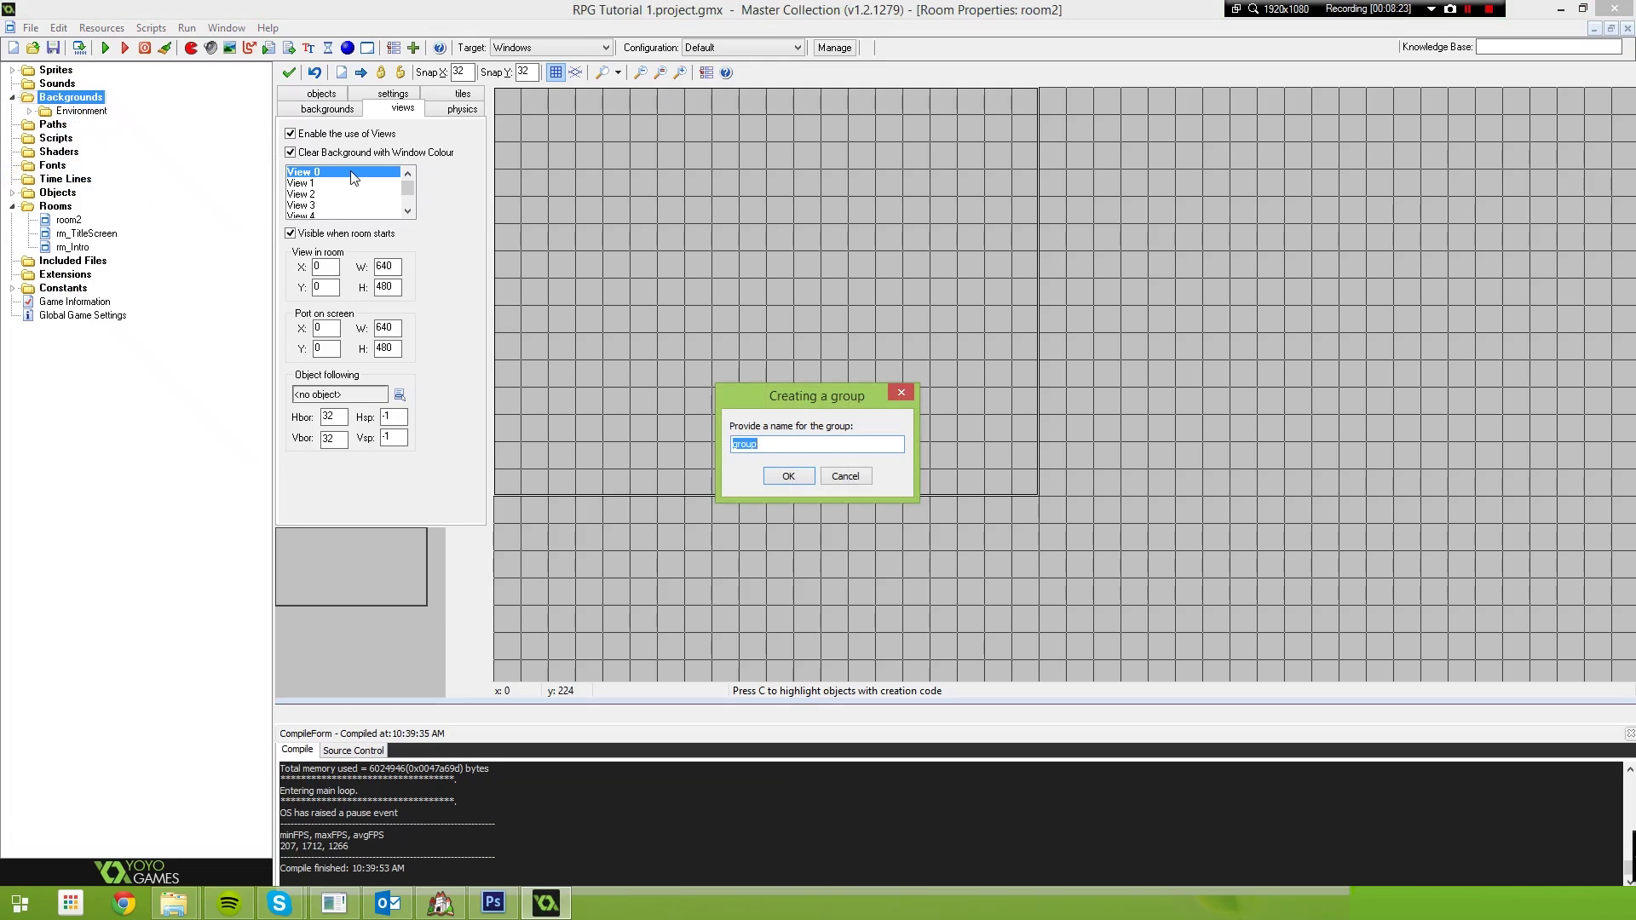
text(Levels)
key(Return)
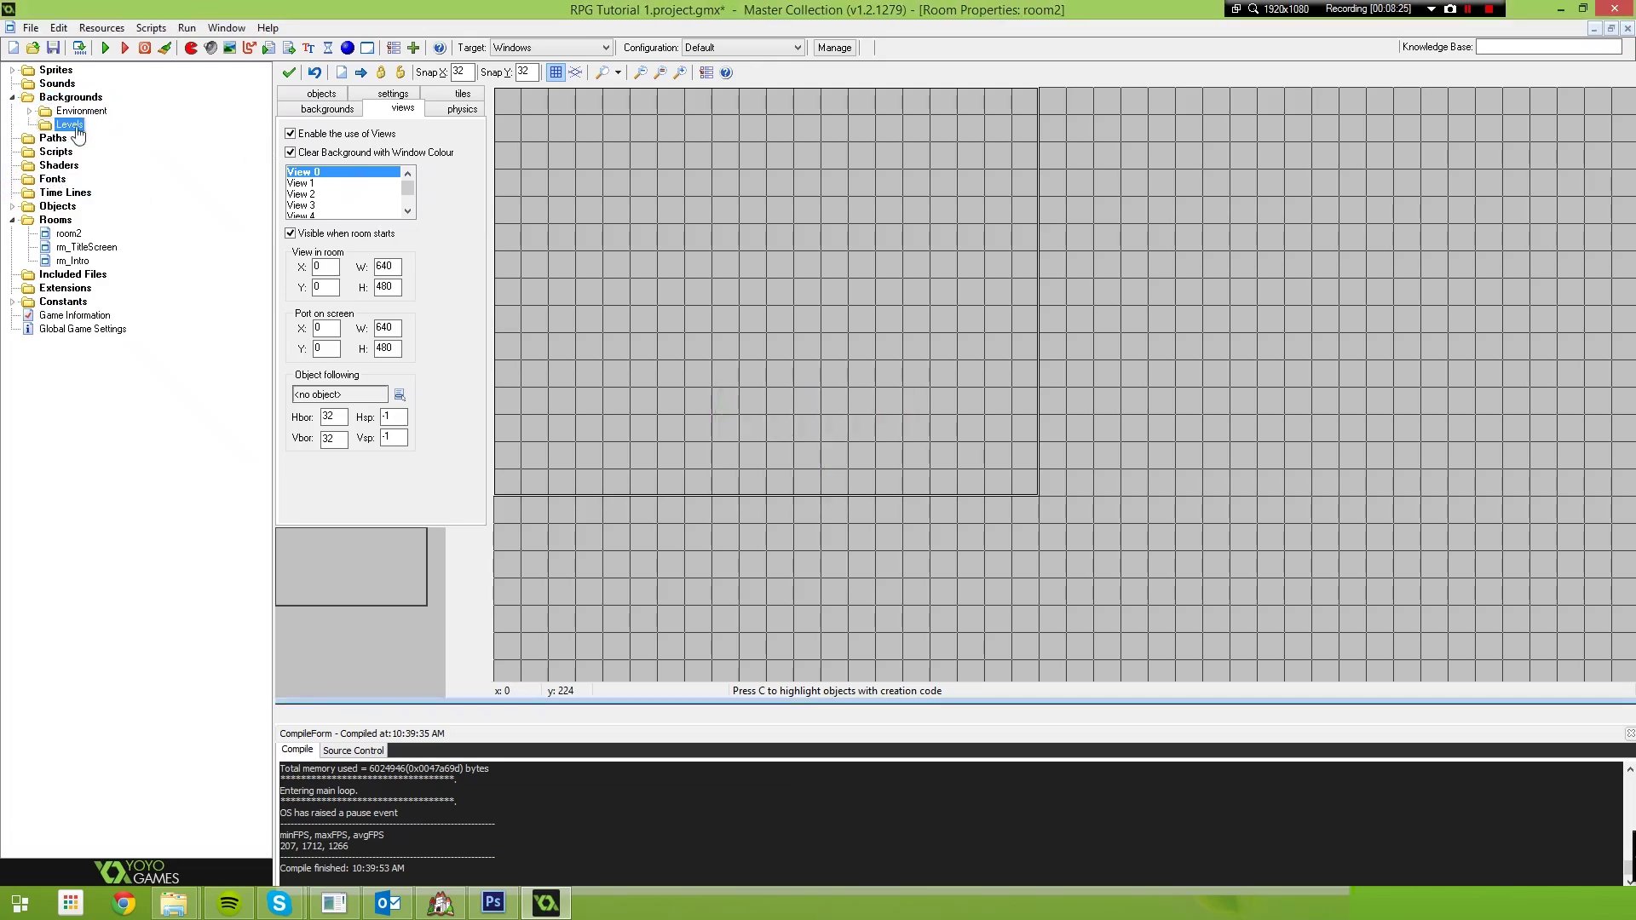
right_click(76, 134)
click(89, 195)
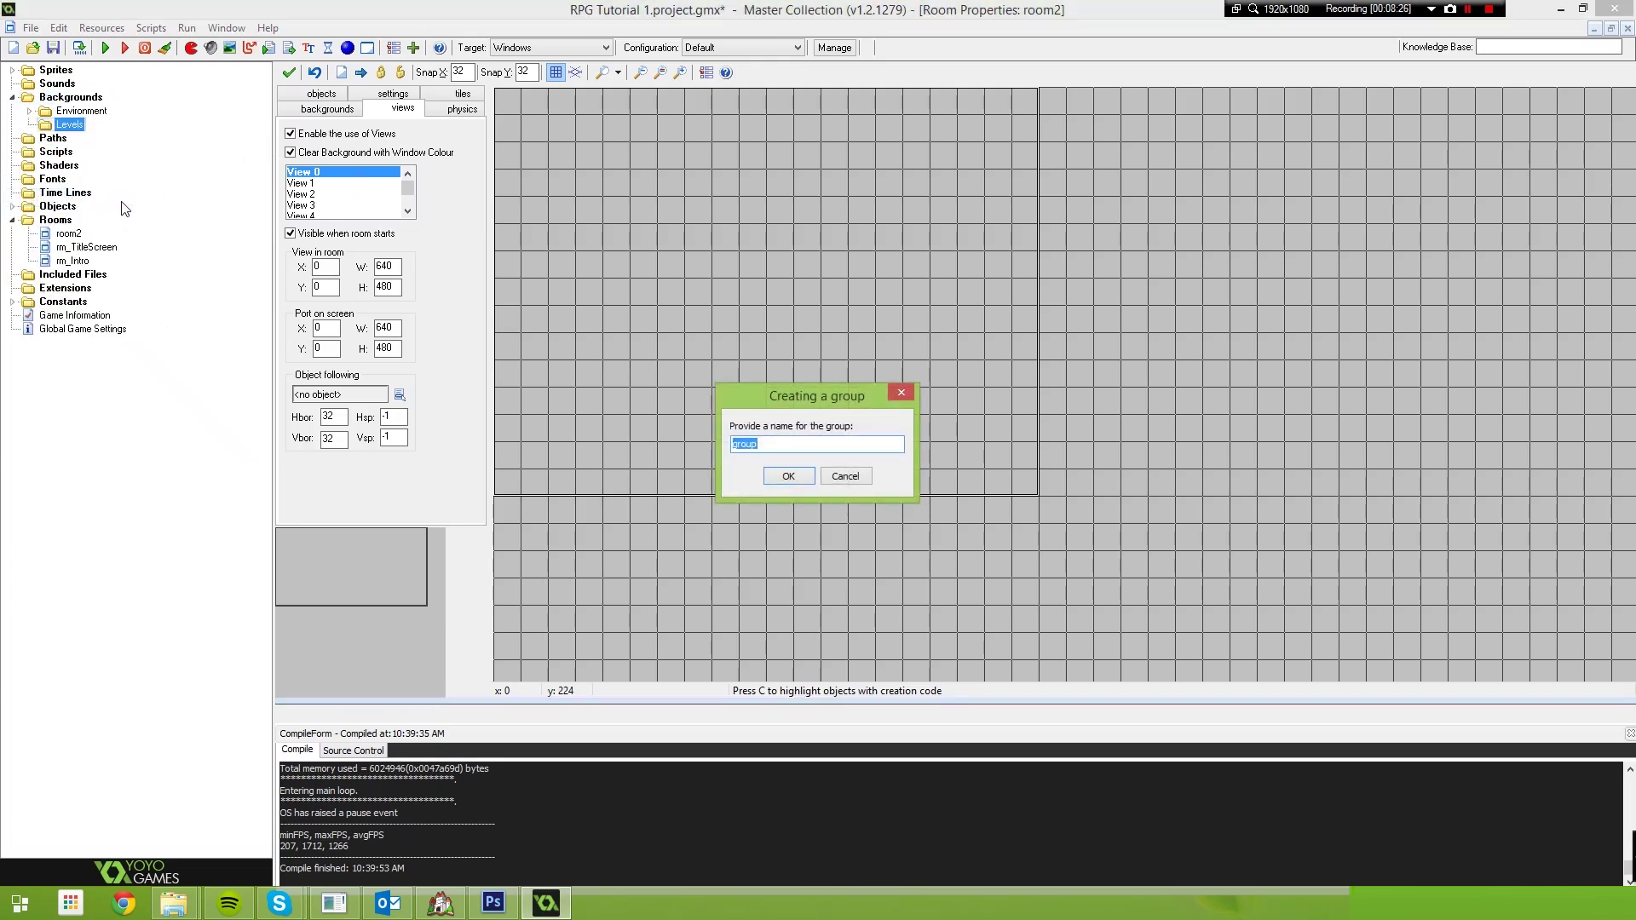
text(HomeCity)
key(Return)
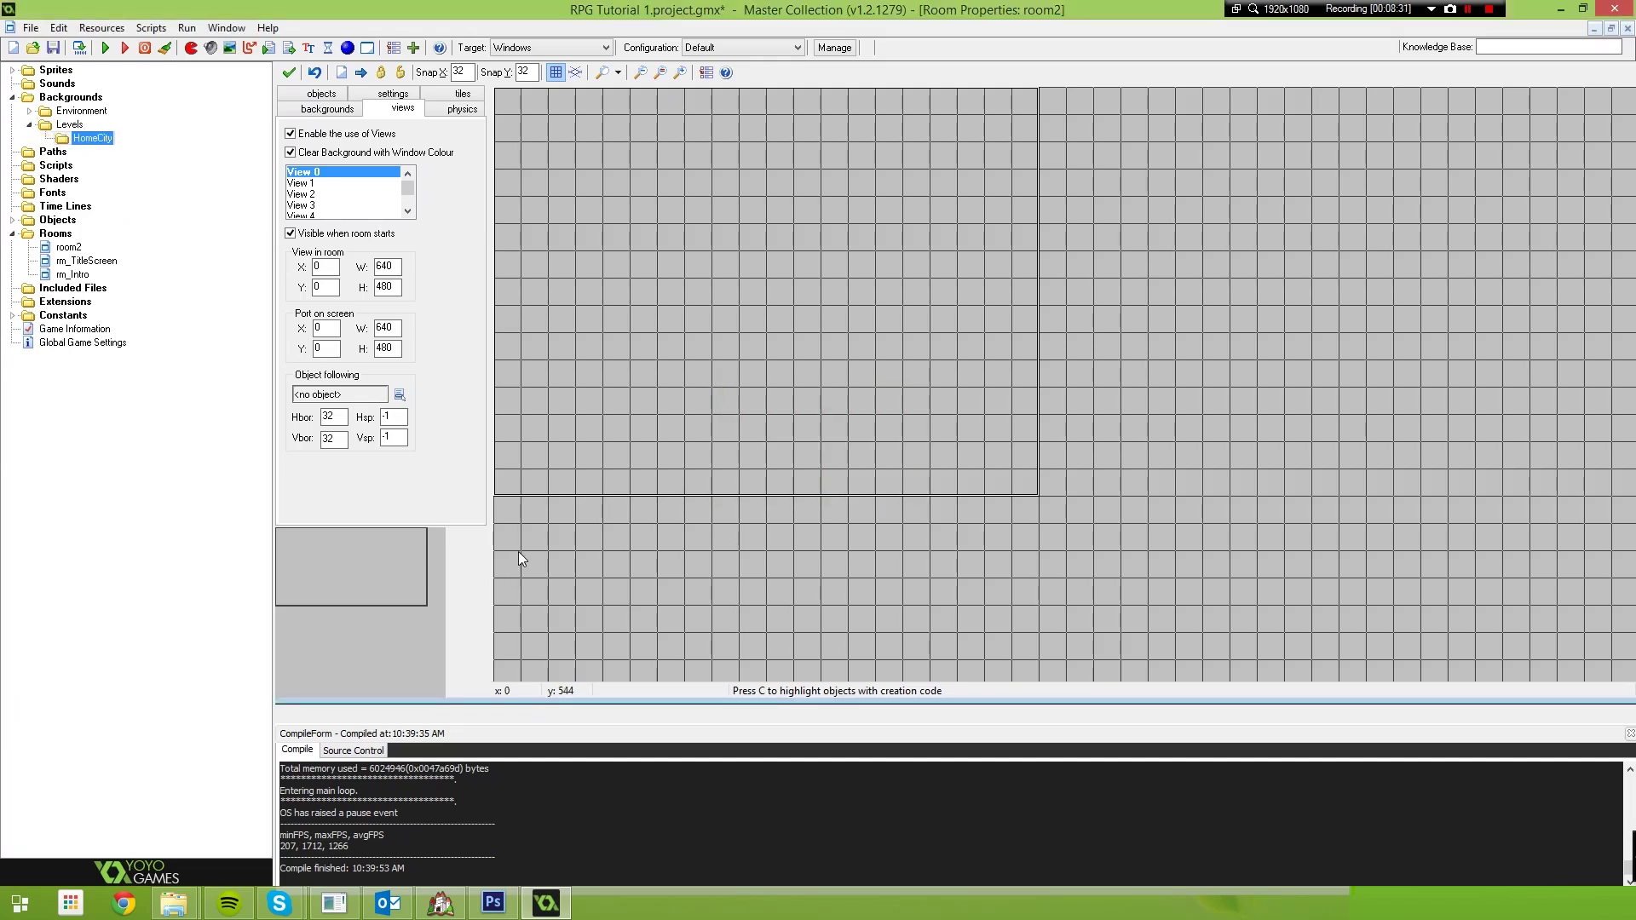
Import the nine HomeCity PNGs as backgrounds and move them into the HomeCity group.
key(alt+Tab)
drag(1302, 354, 400, 223)
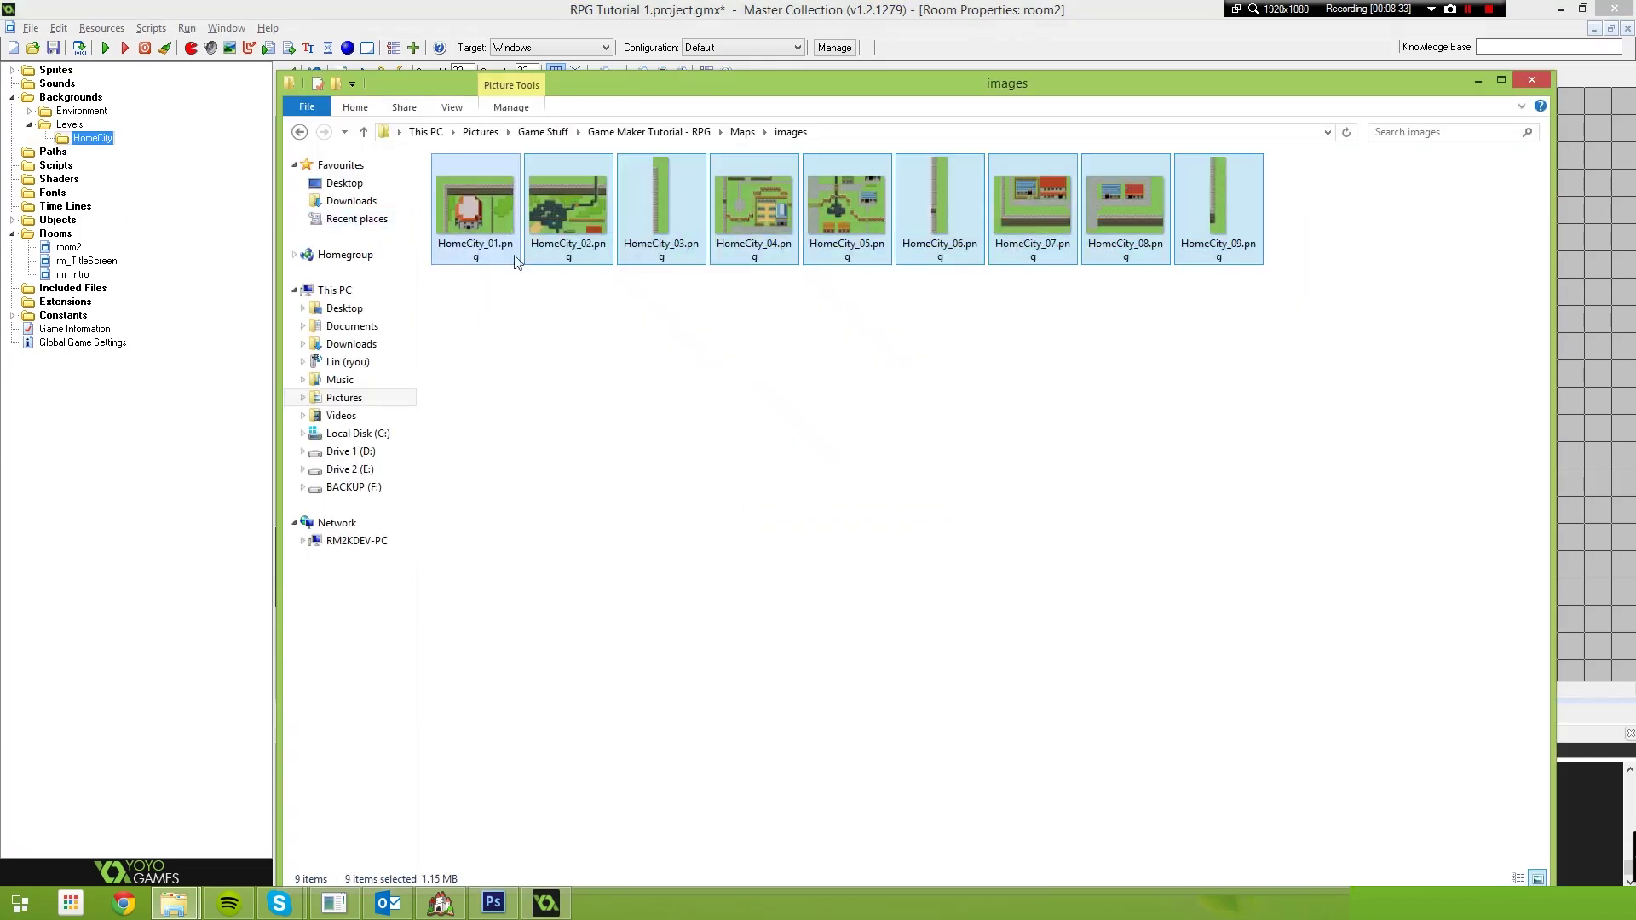
drag(564, 223, 88, 145)
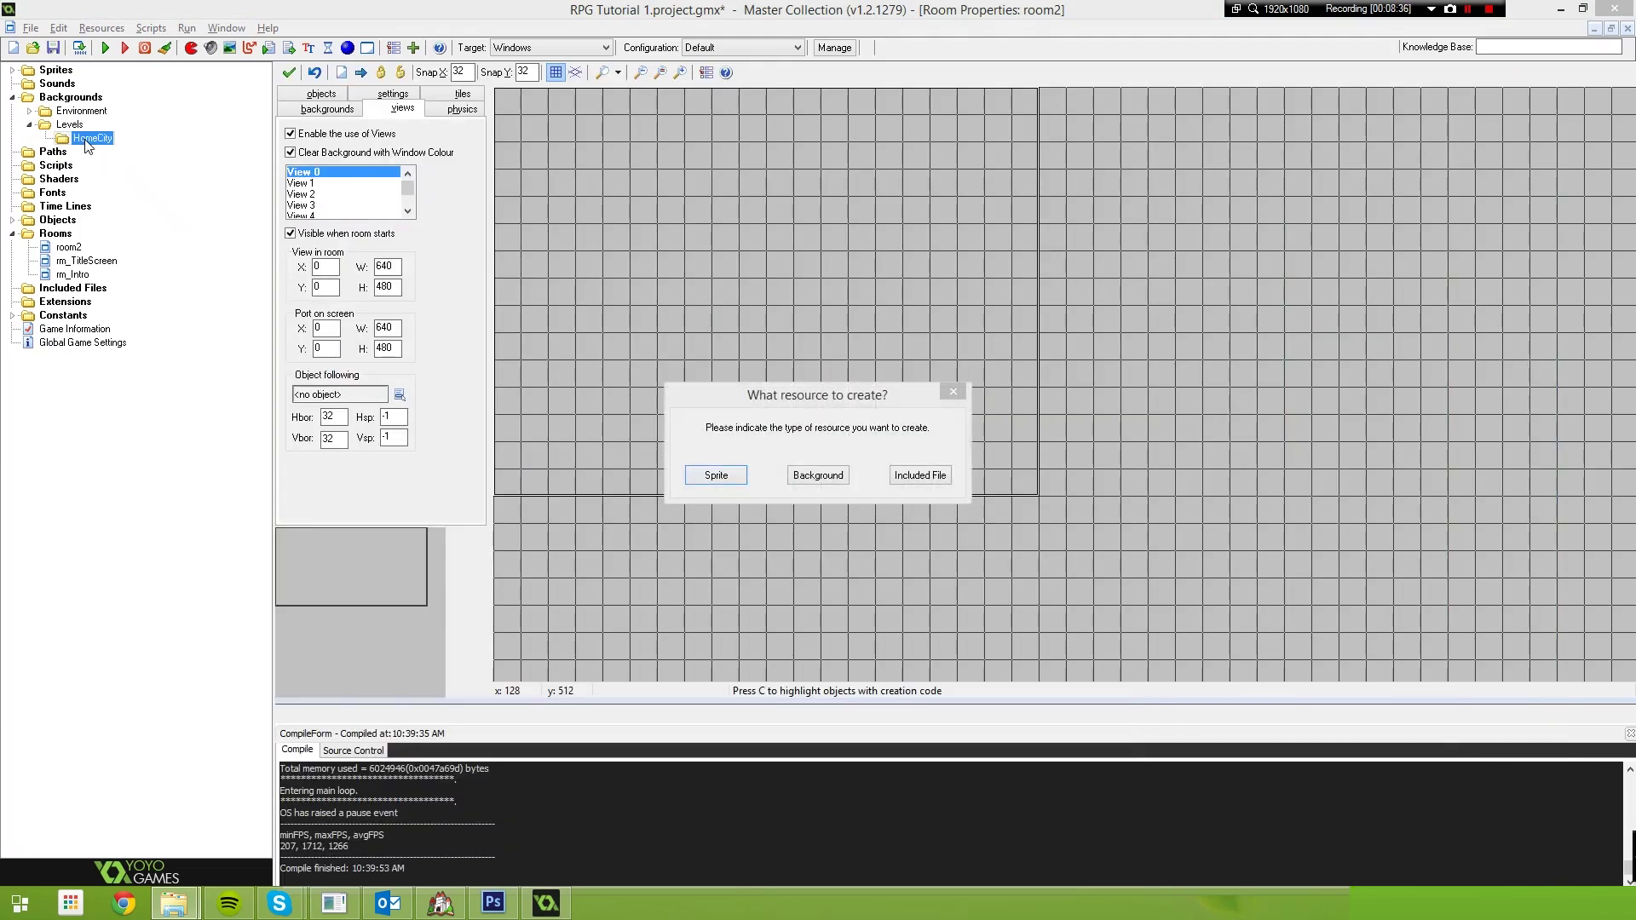
click(818, 475)
drag(91, 151, 92, 138)
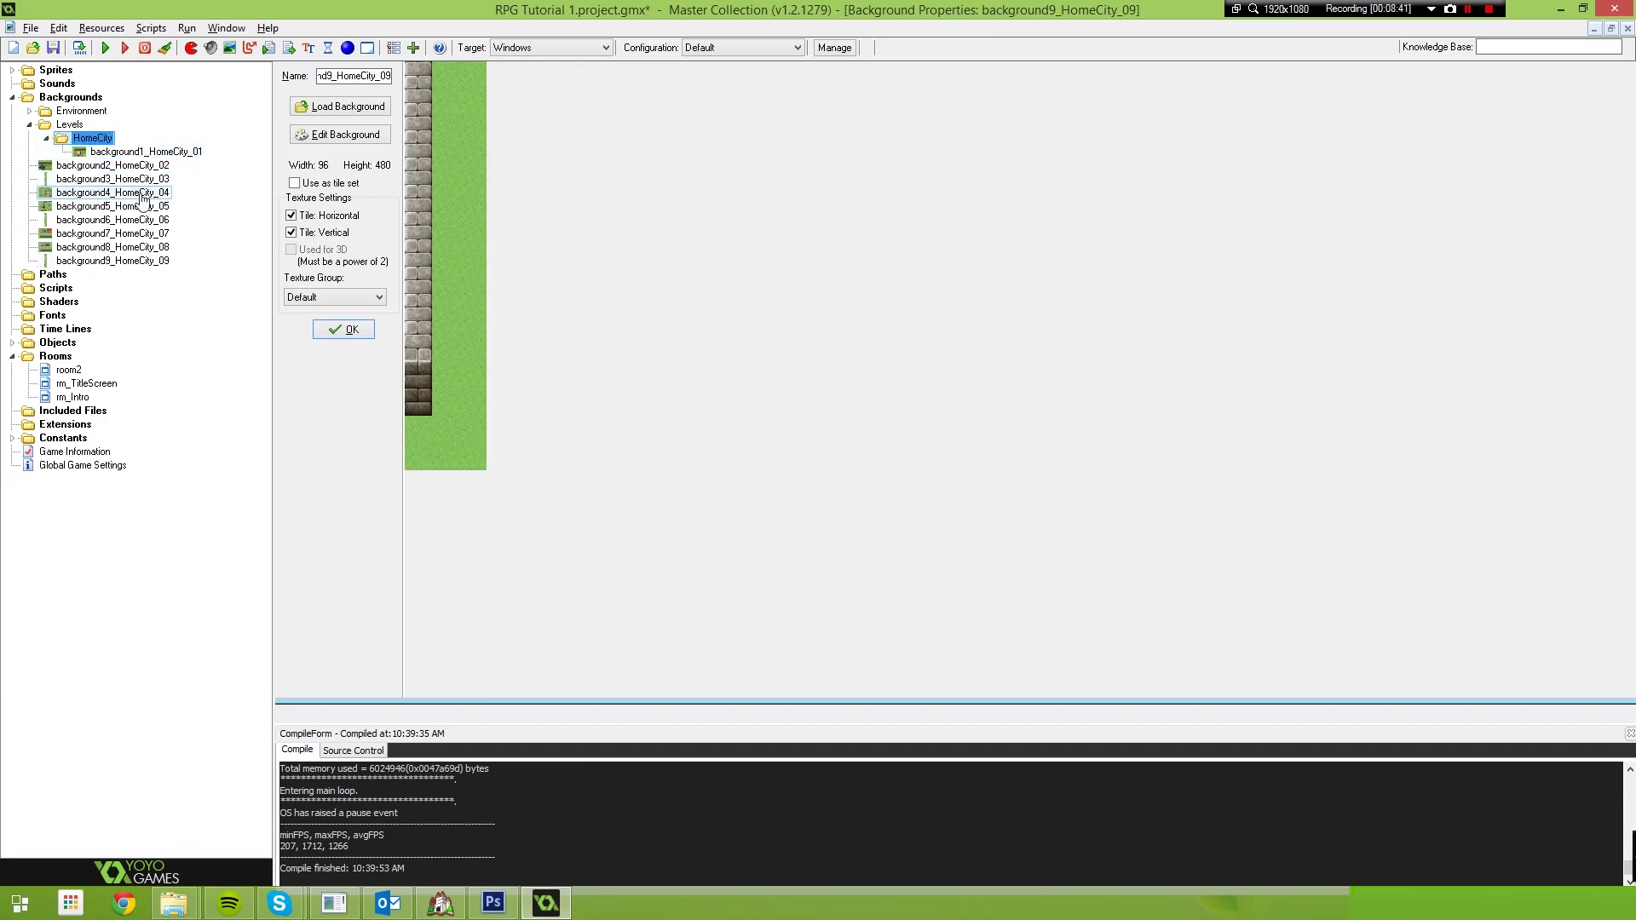
drag(111, 171, 90, 138)
drag(111, 205, 91, 138)
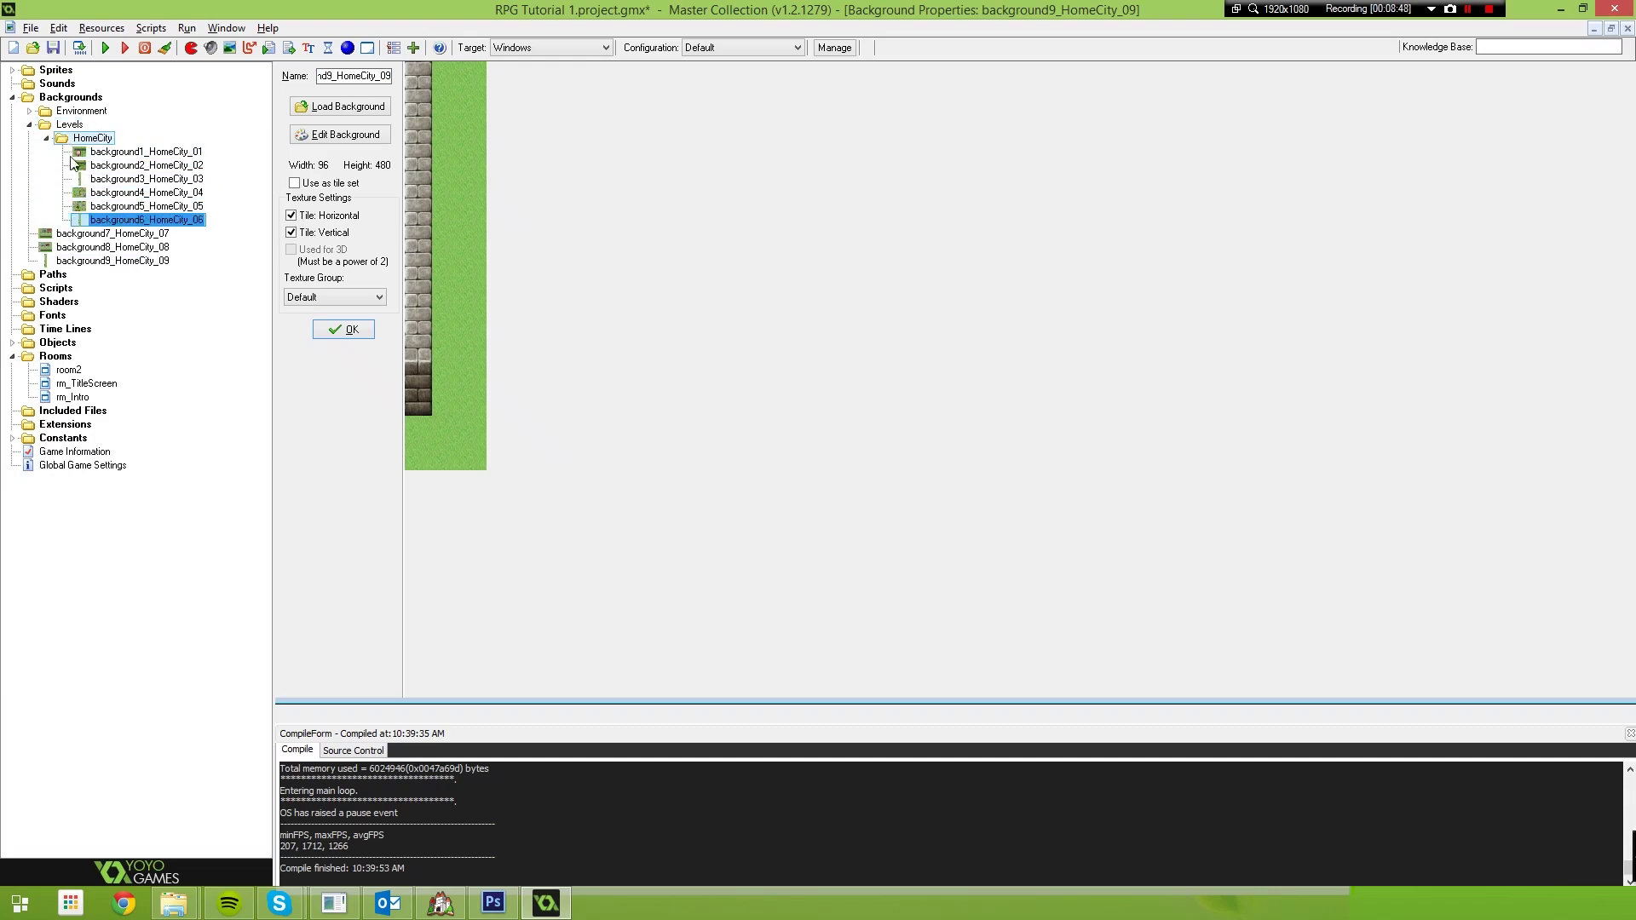
drag(103, 233, 92, 138)
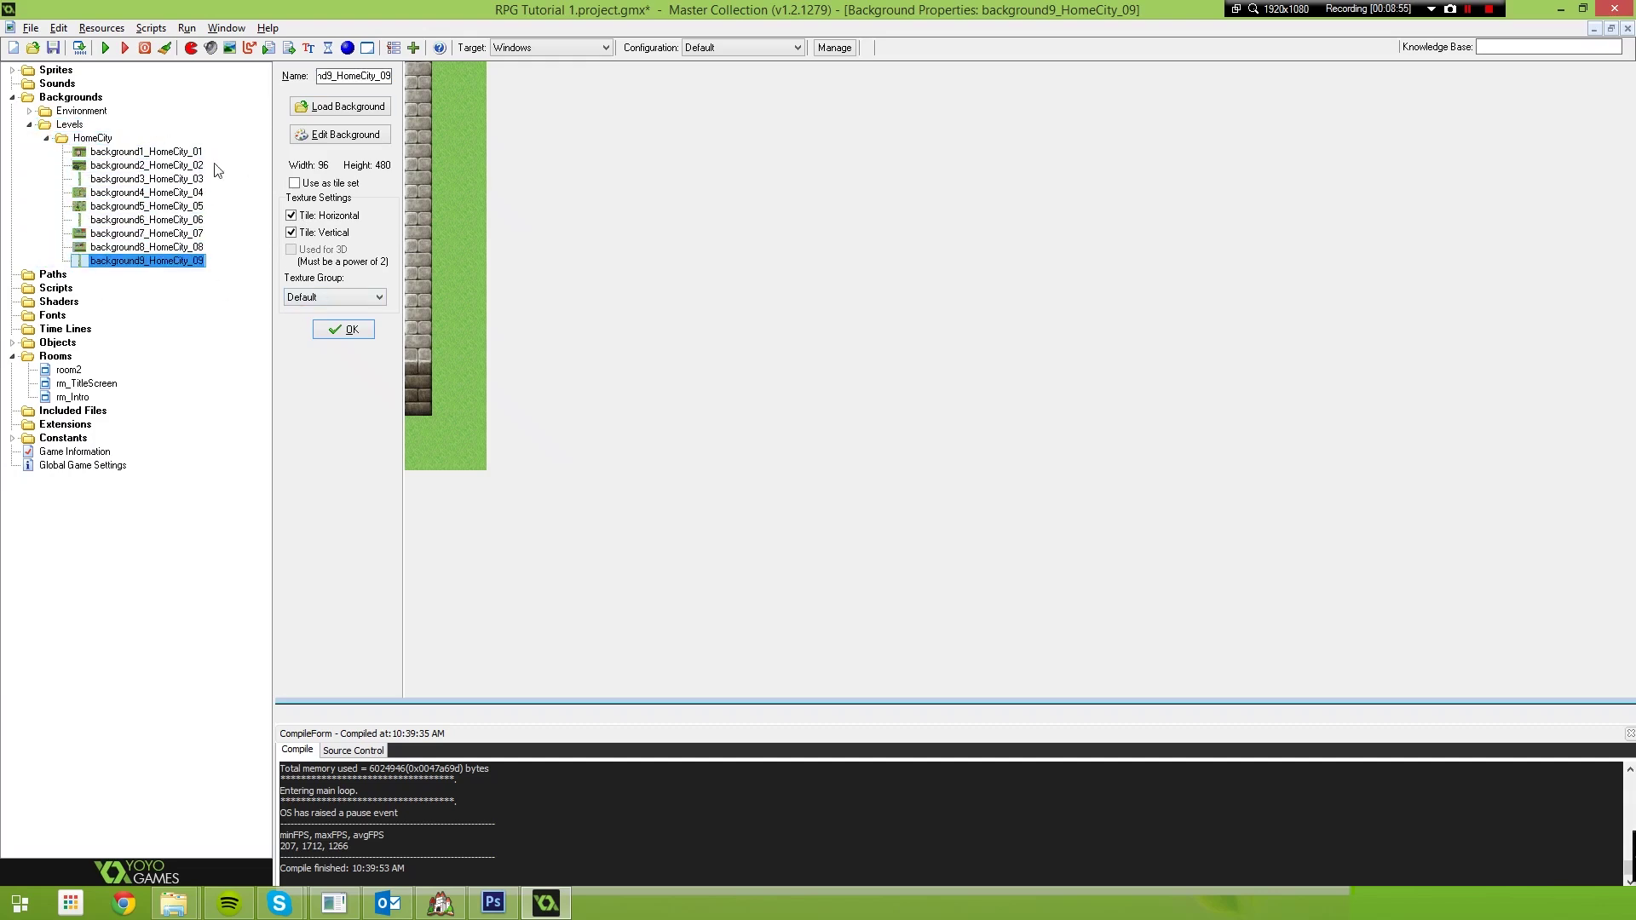
Rename room2 to rm_HomeCity and check the town map size in RPG Maker.
double_click(44, 374)
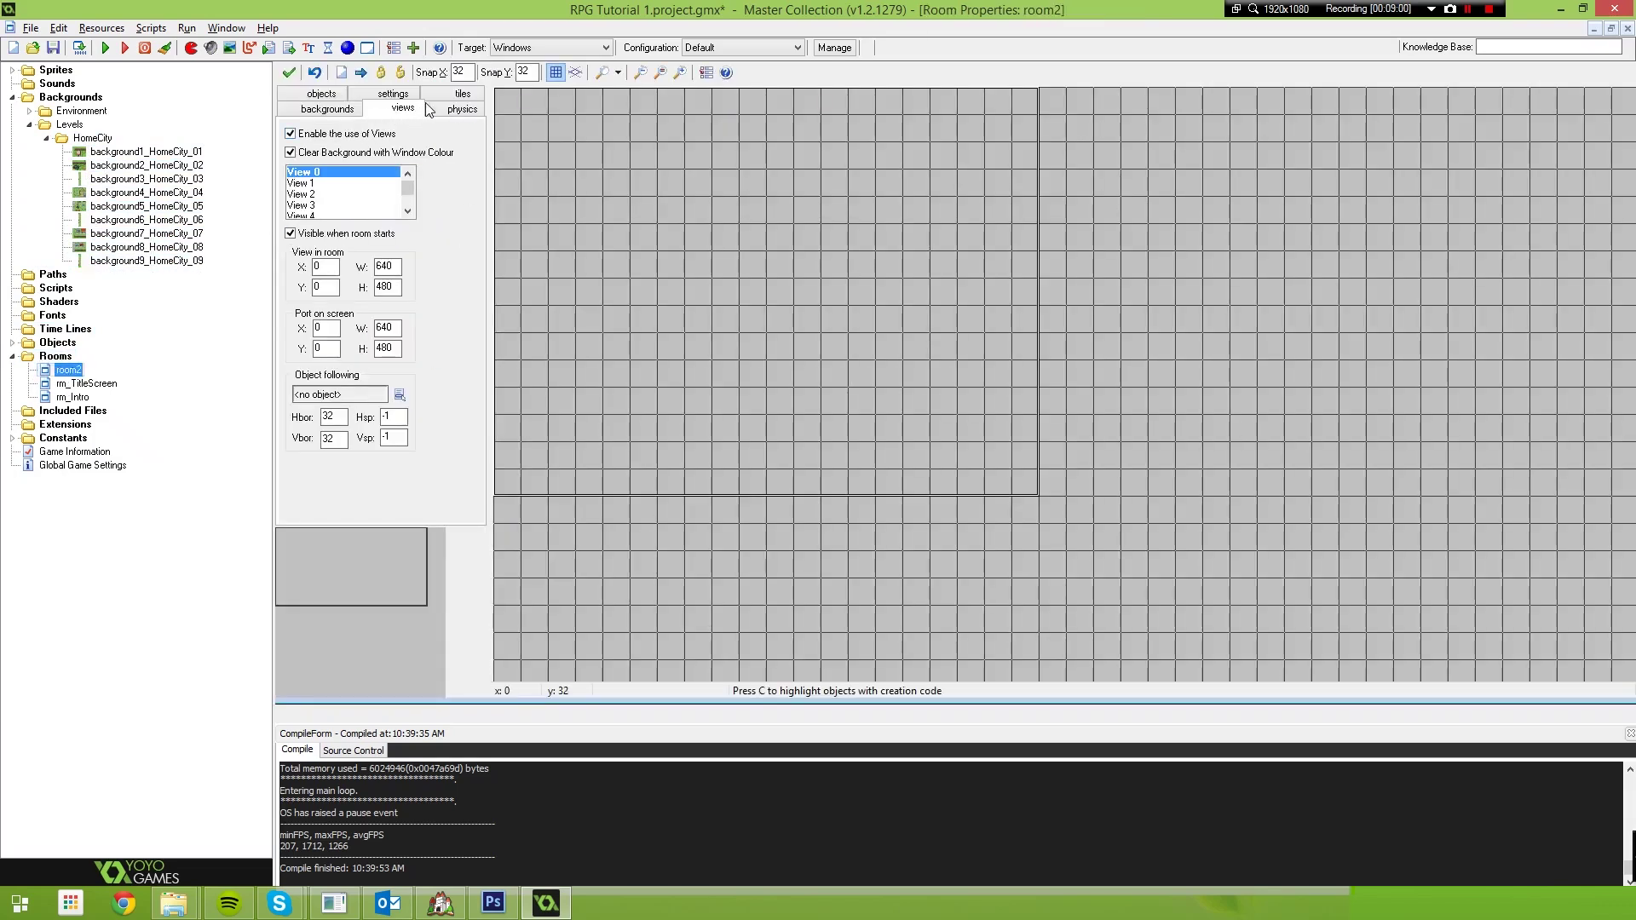
click(401, 96)
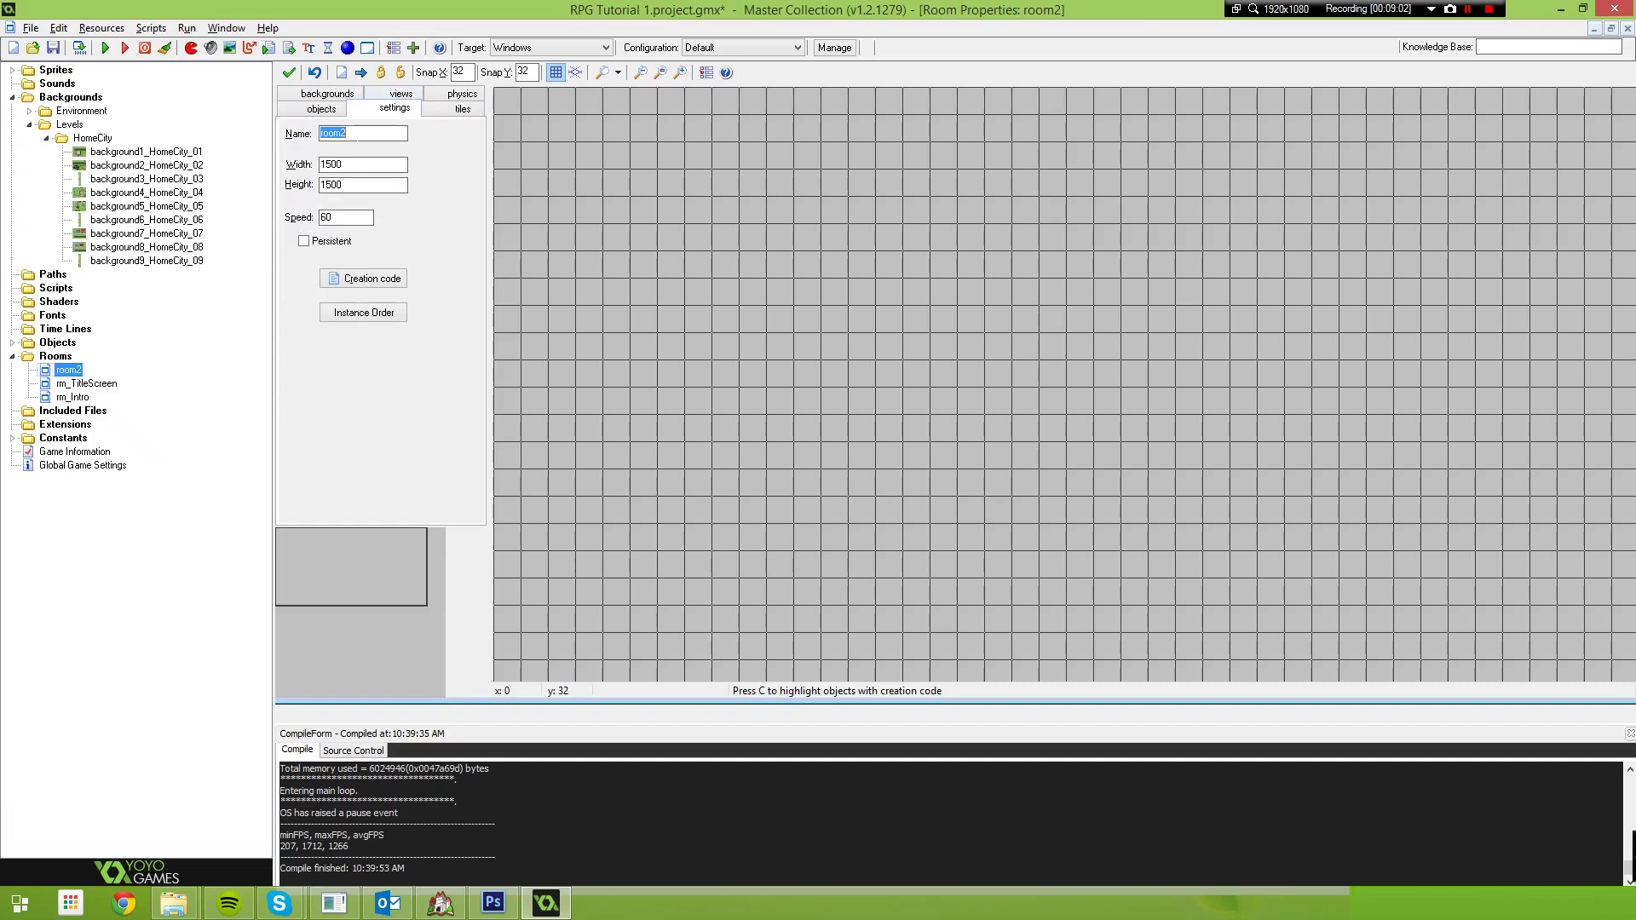
text(rm_)
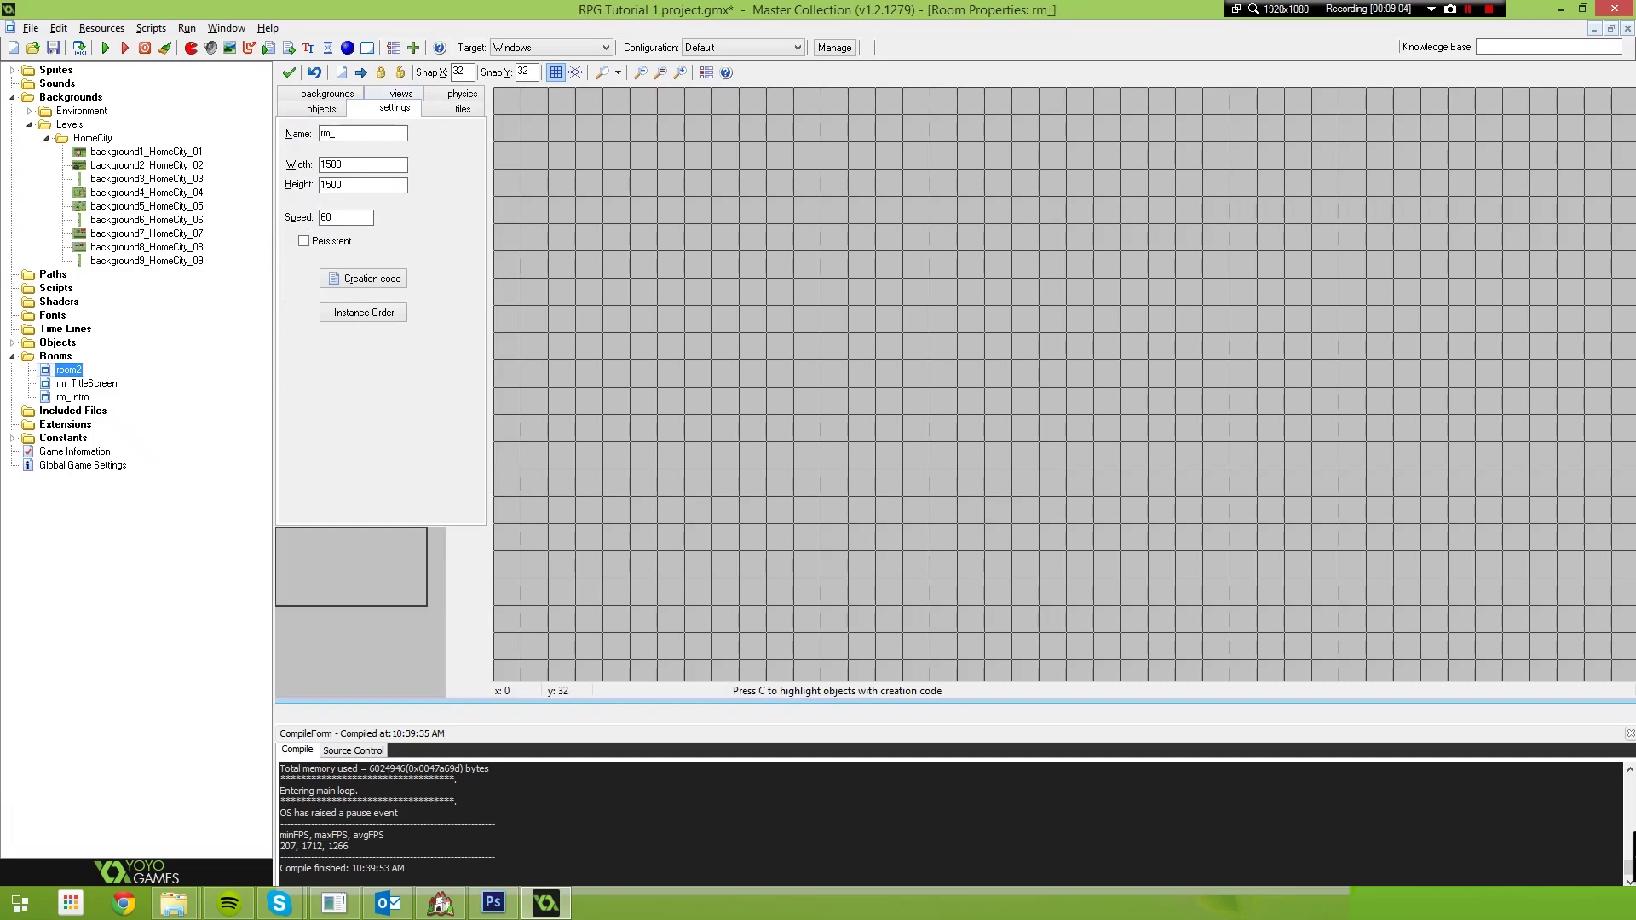
text(HomeCity)
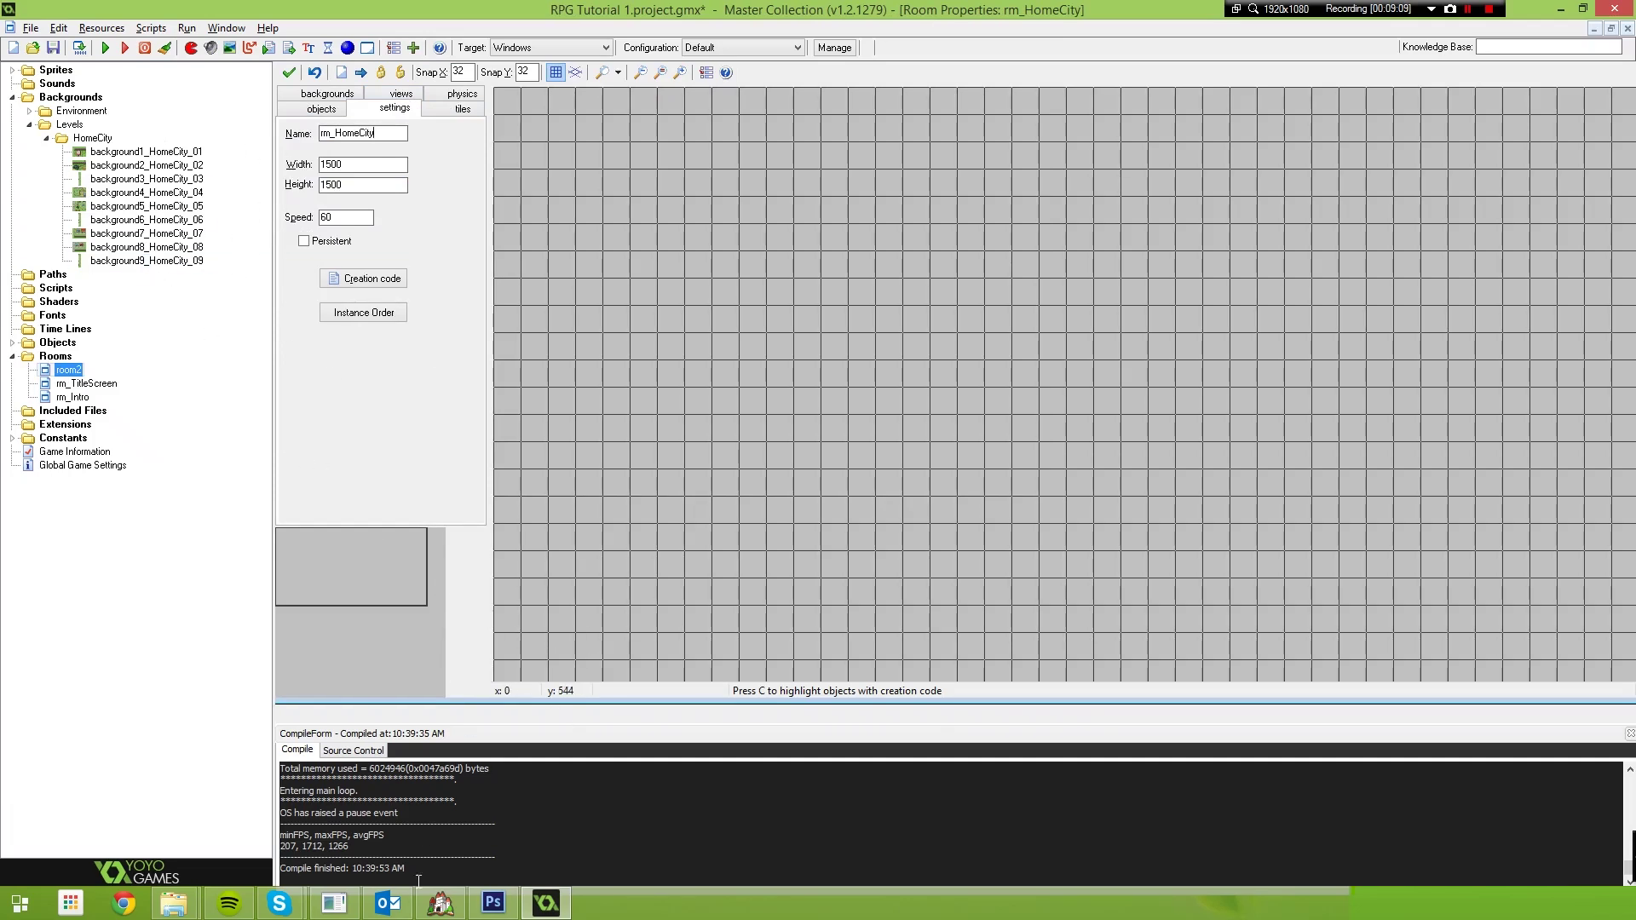
click(441, 902)
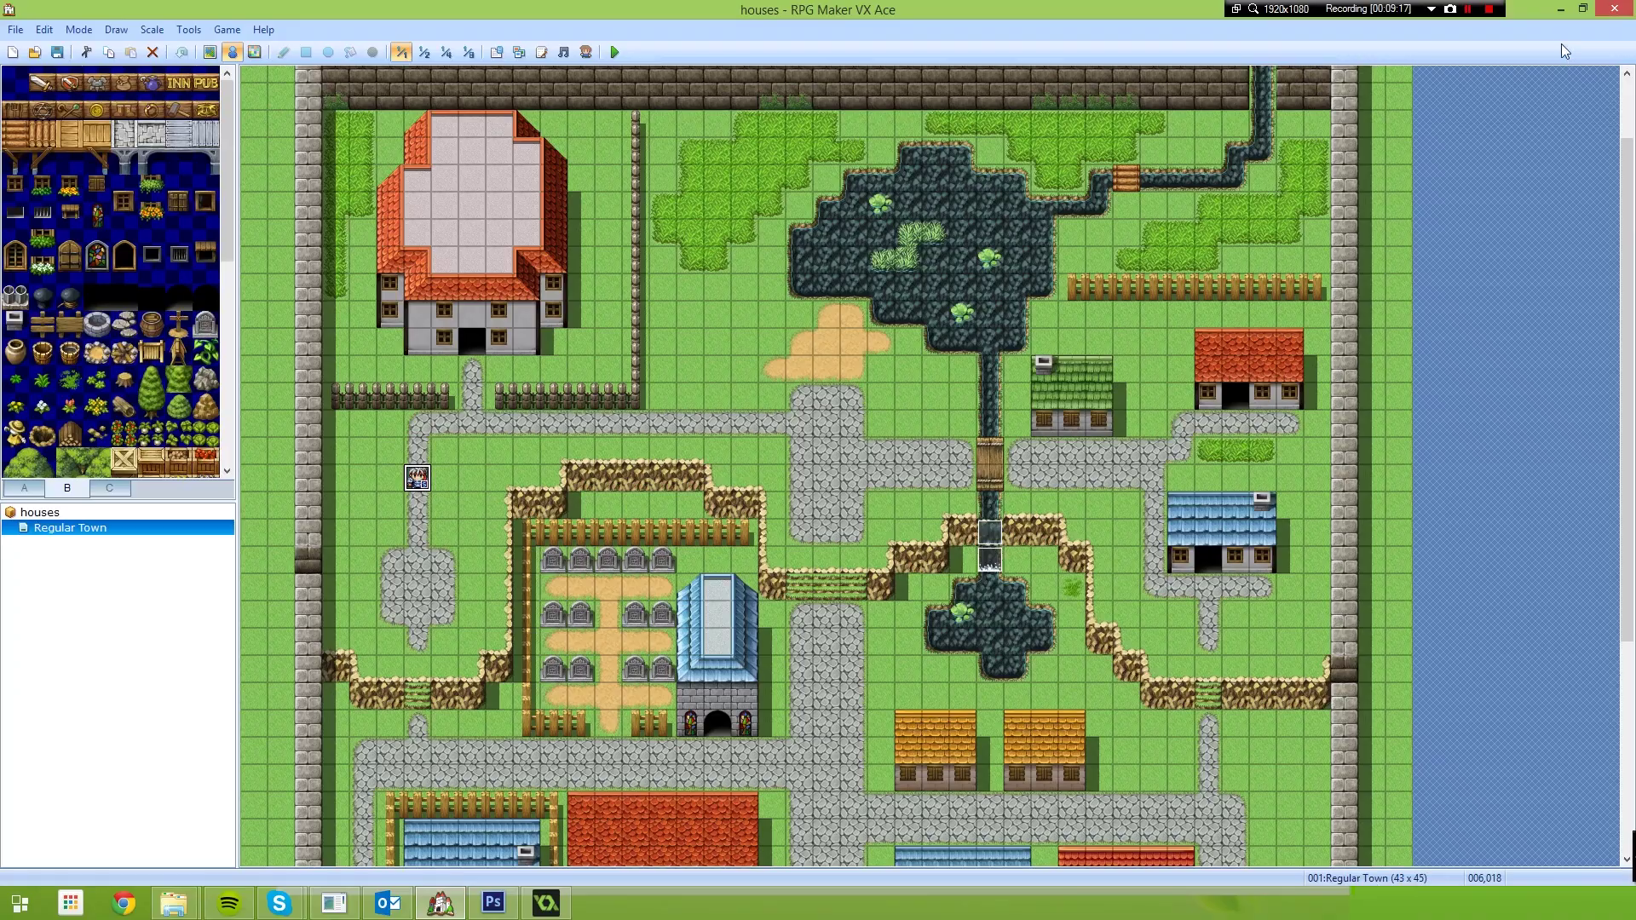
click(1560, 9)
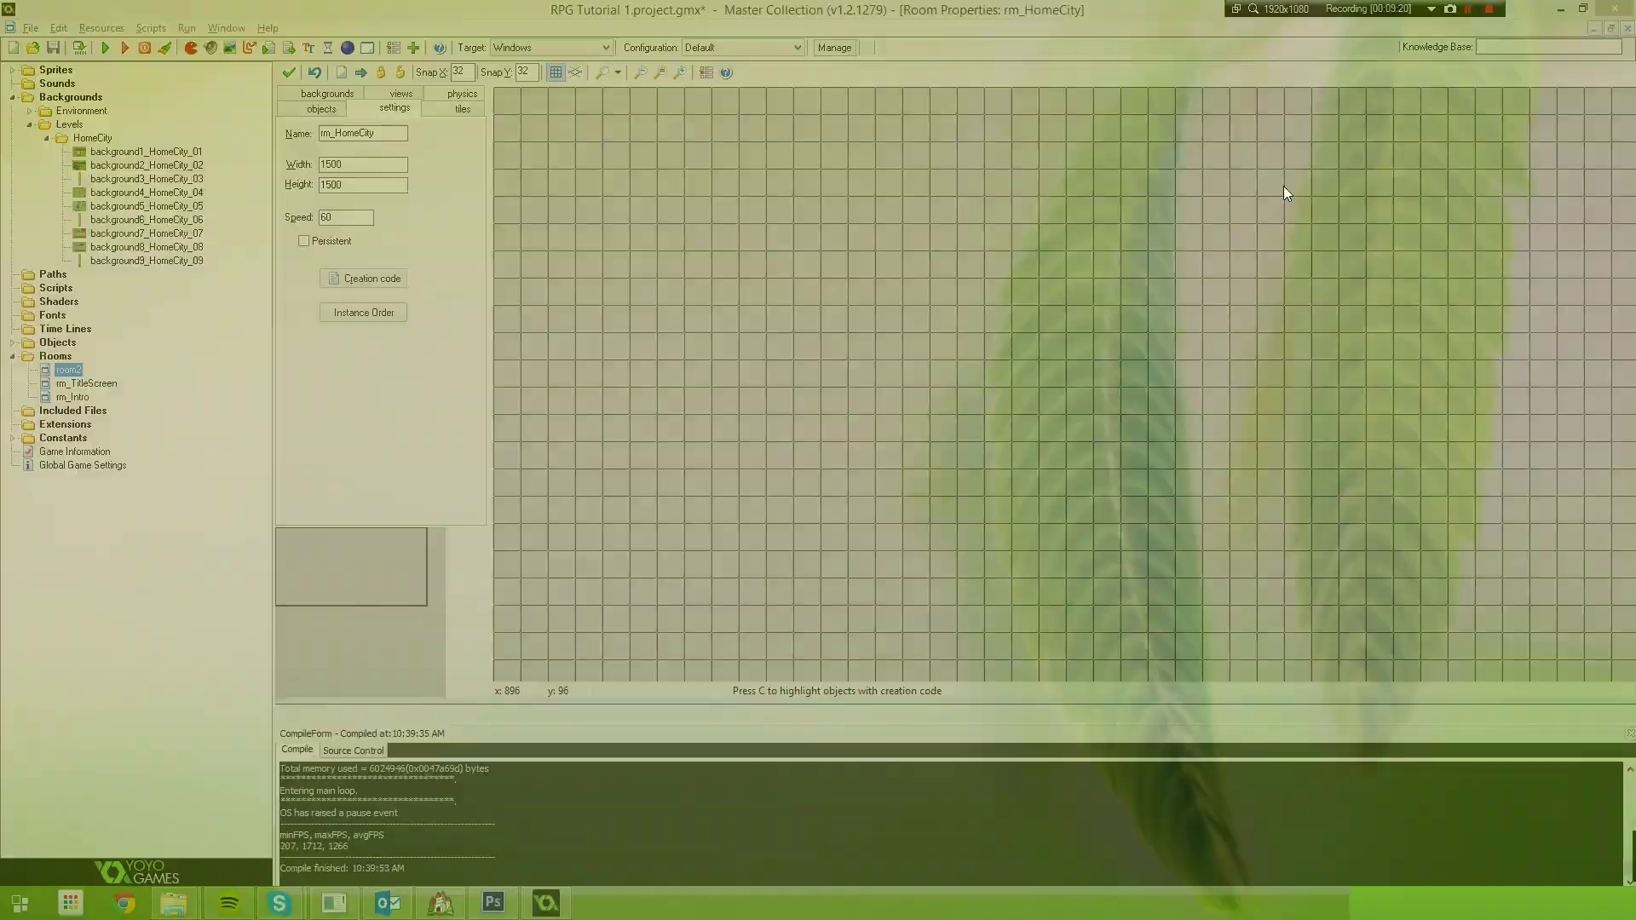
Compute 43 × 32 in Calculator and set the room Width to 1376.
text(calcu)
key(Return)
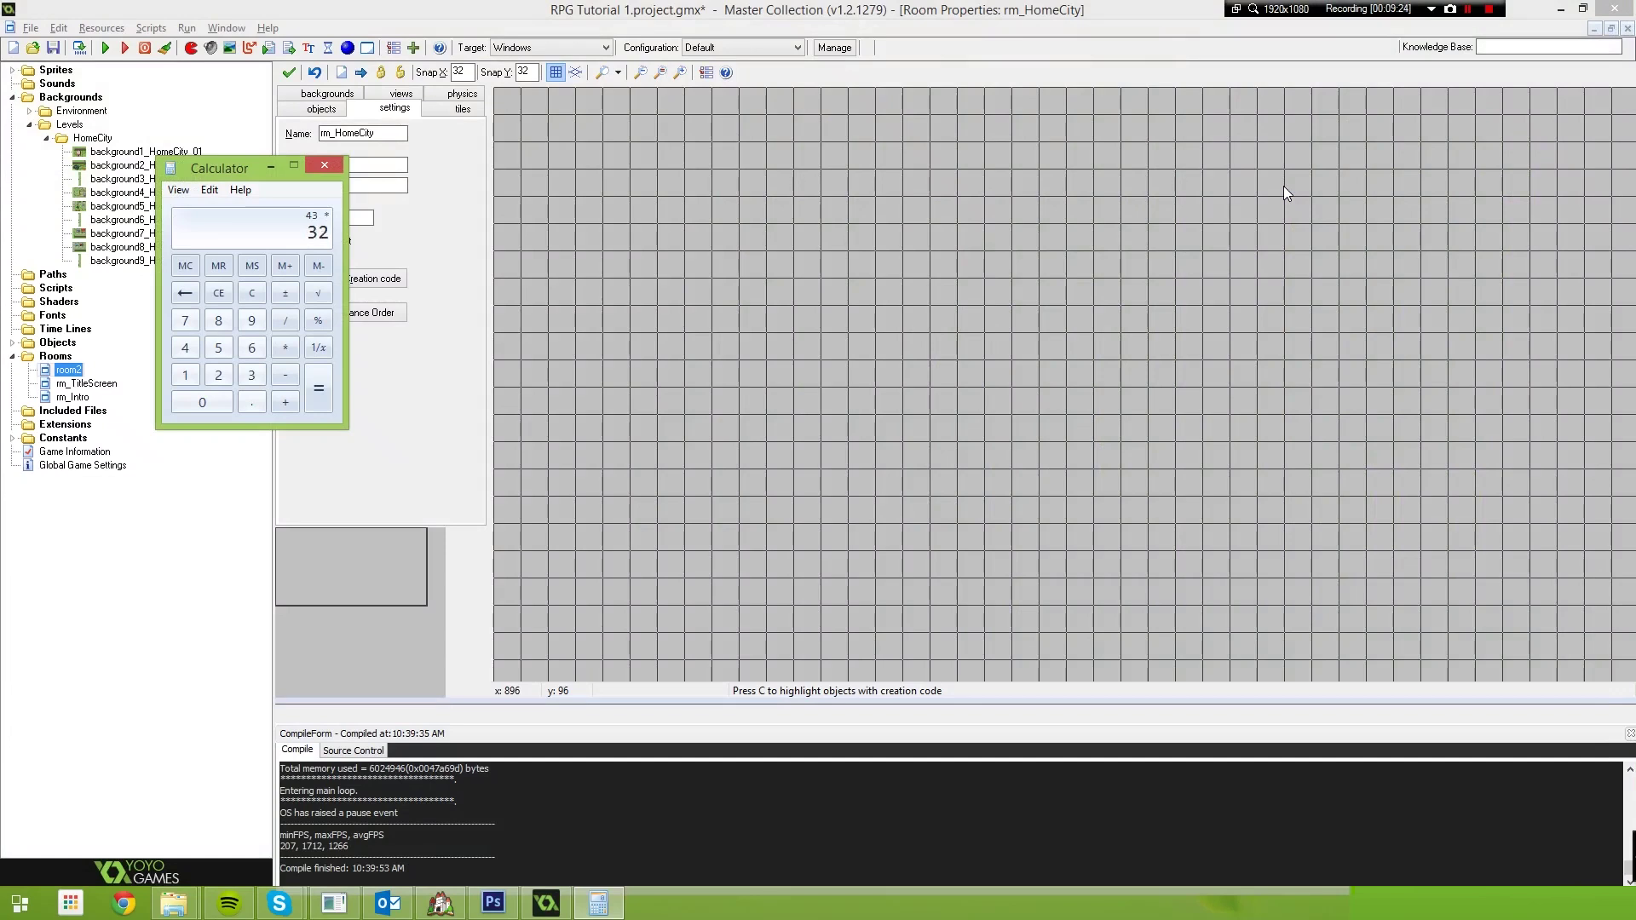
key(Return)
drag(244, 166, 236, 260)
double_click(358, 164)
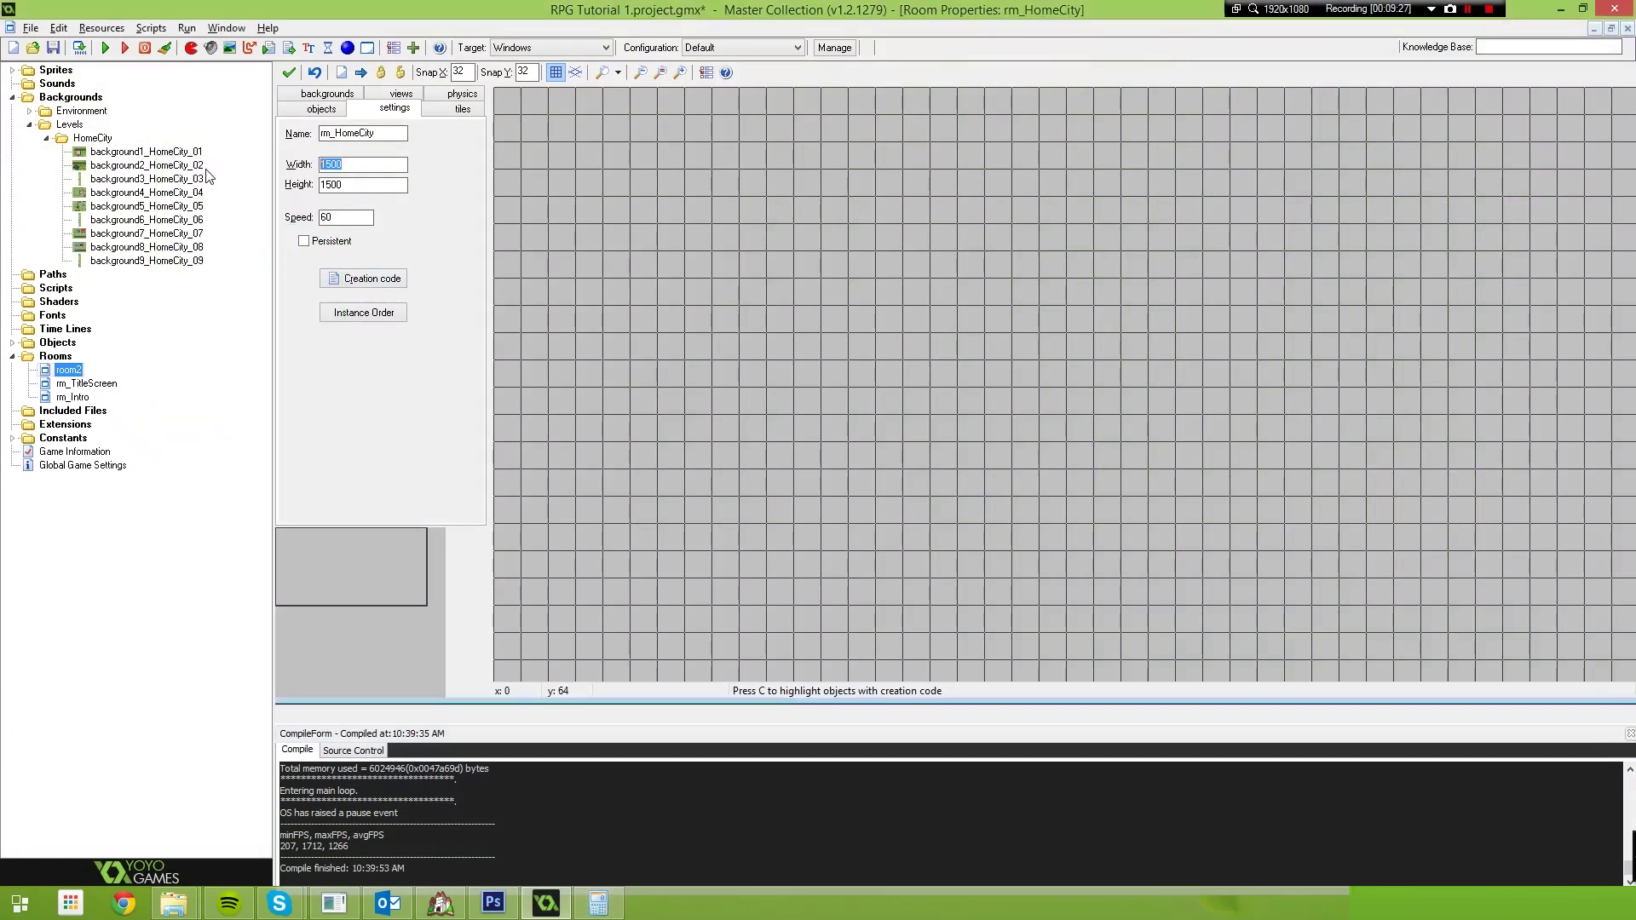
text(1376)
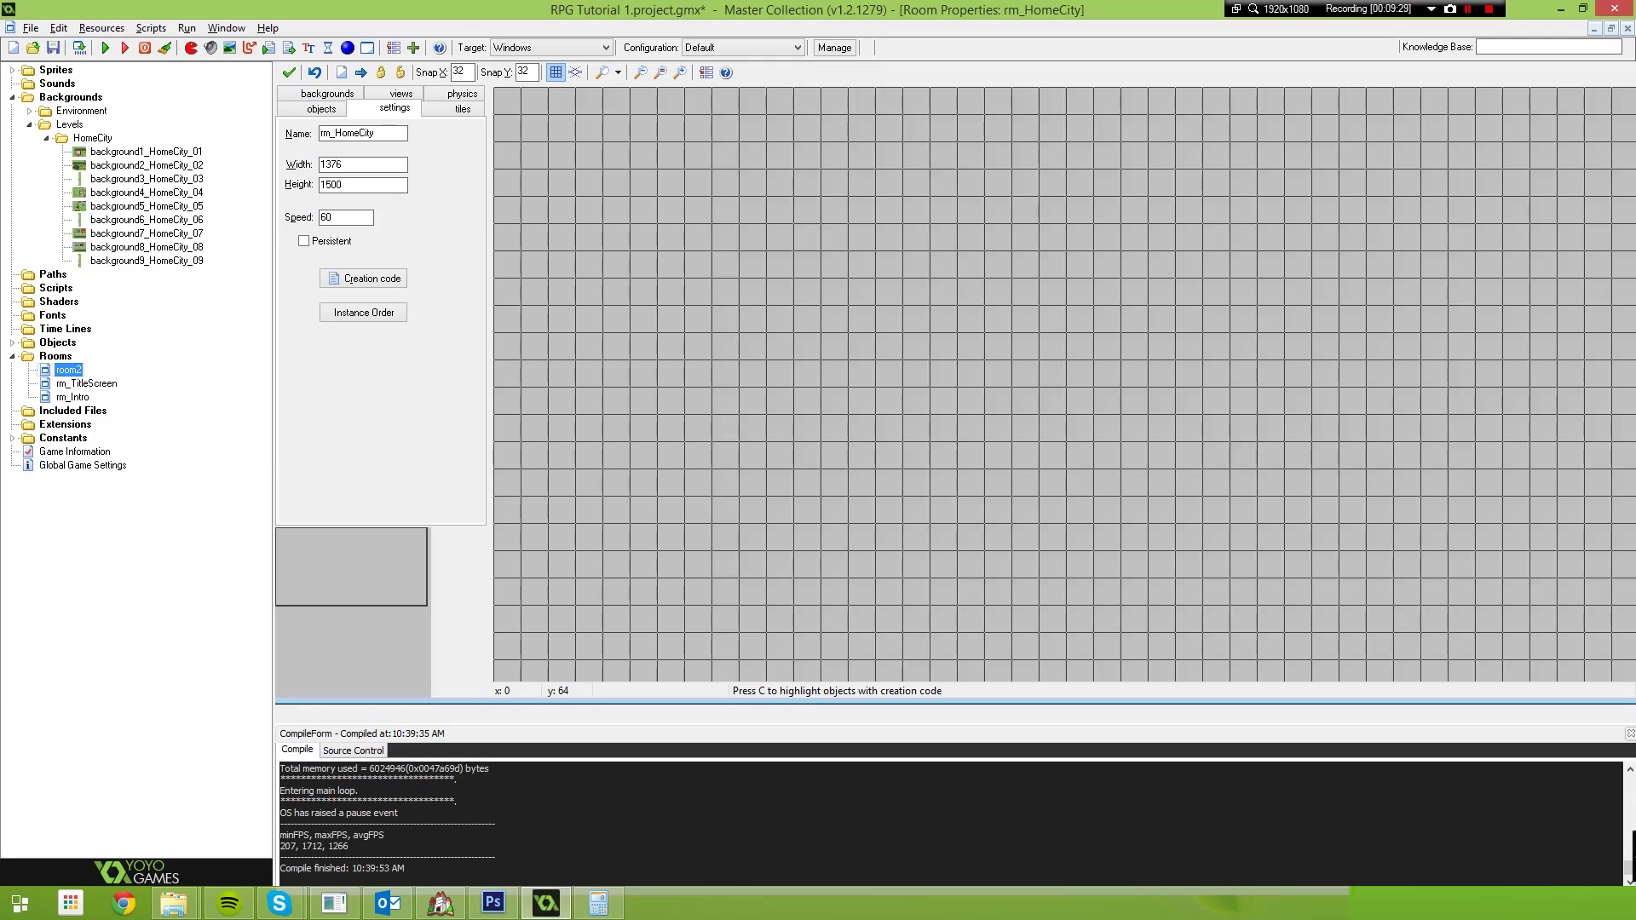
Compute 45 × 32 and set the room Height to 1440.
key(alt+Tab)
text(45)
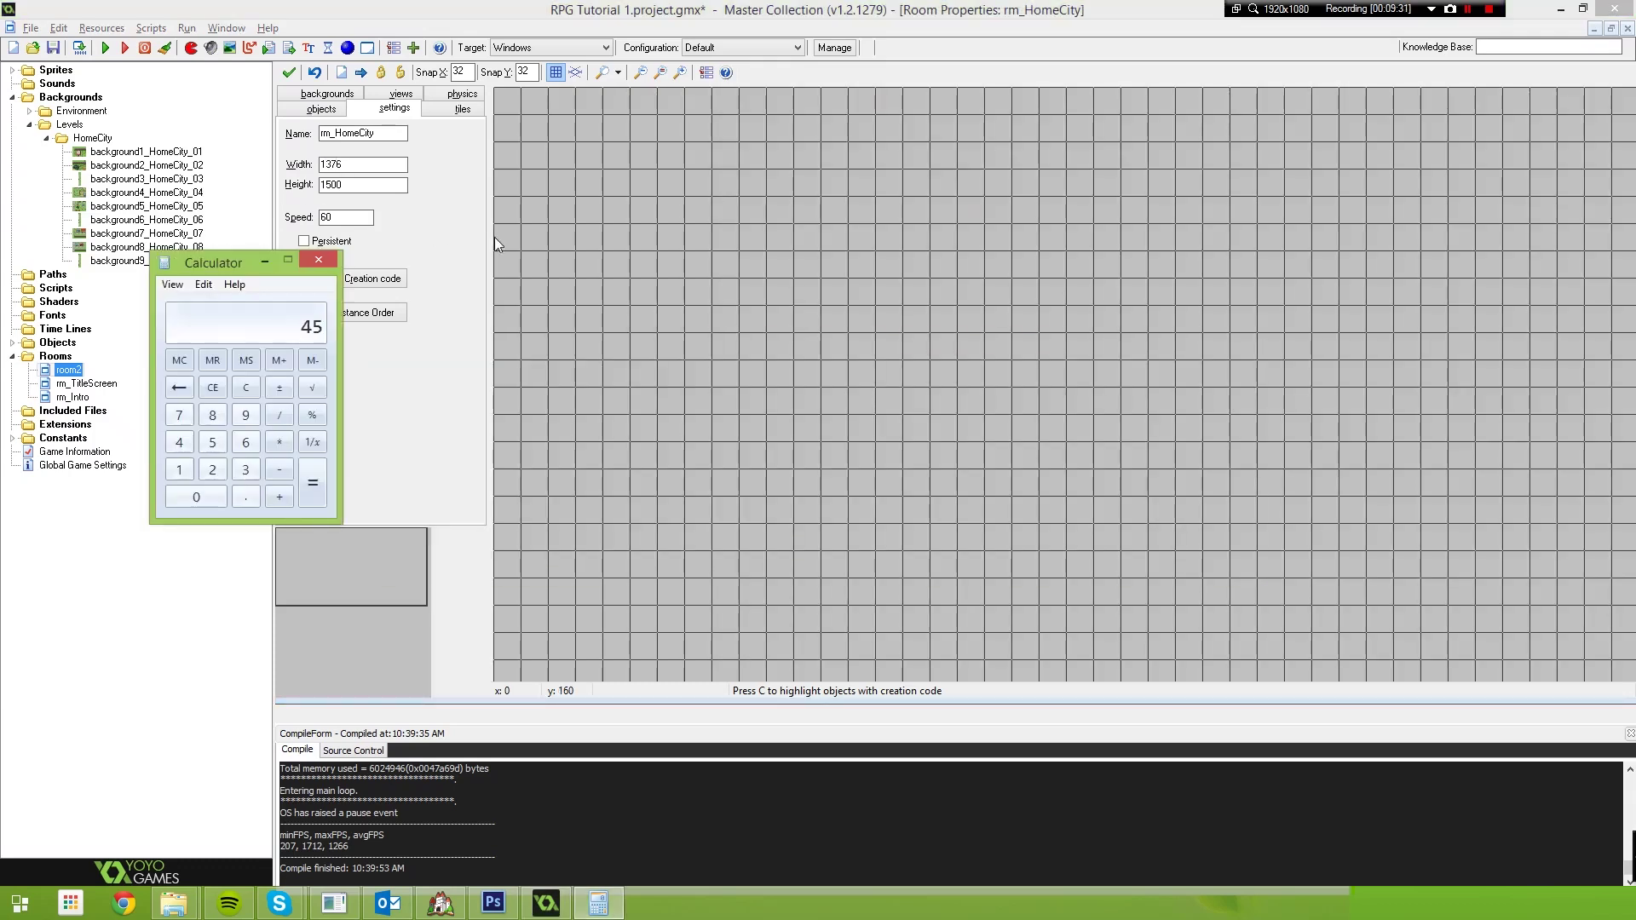
text(*32)
key(Return)
key(alt+Tab)
key(Tab)
text(1440)
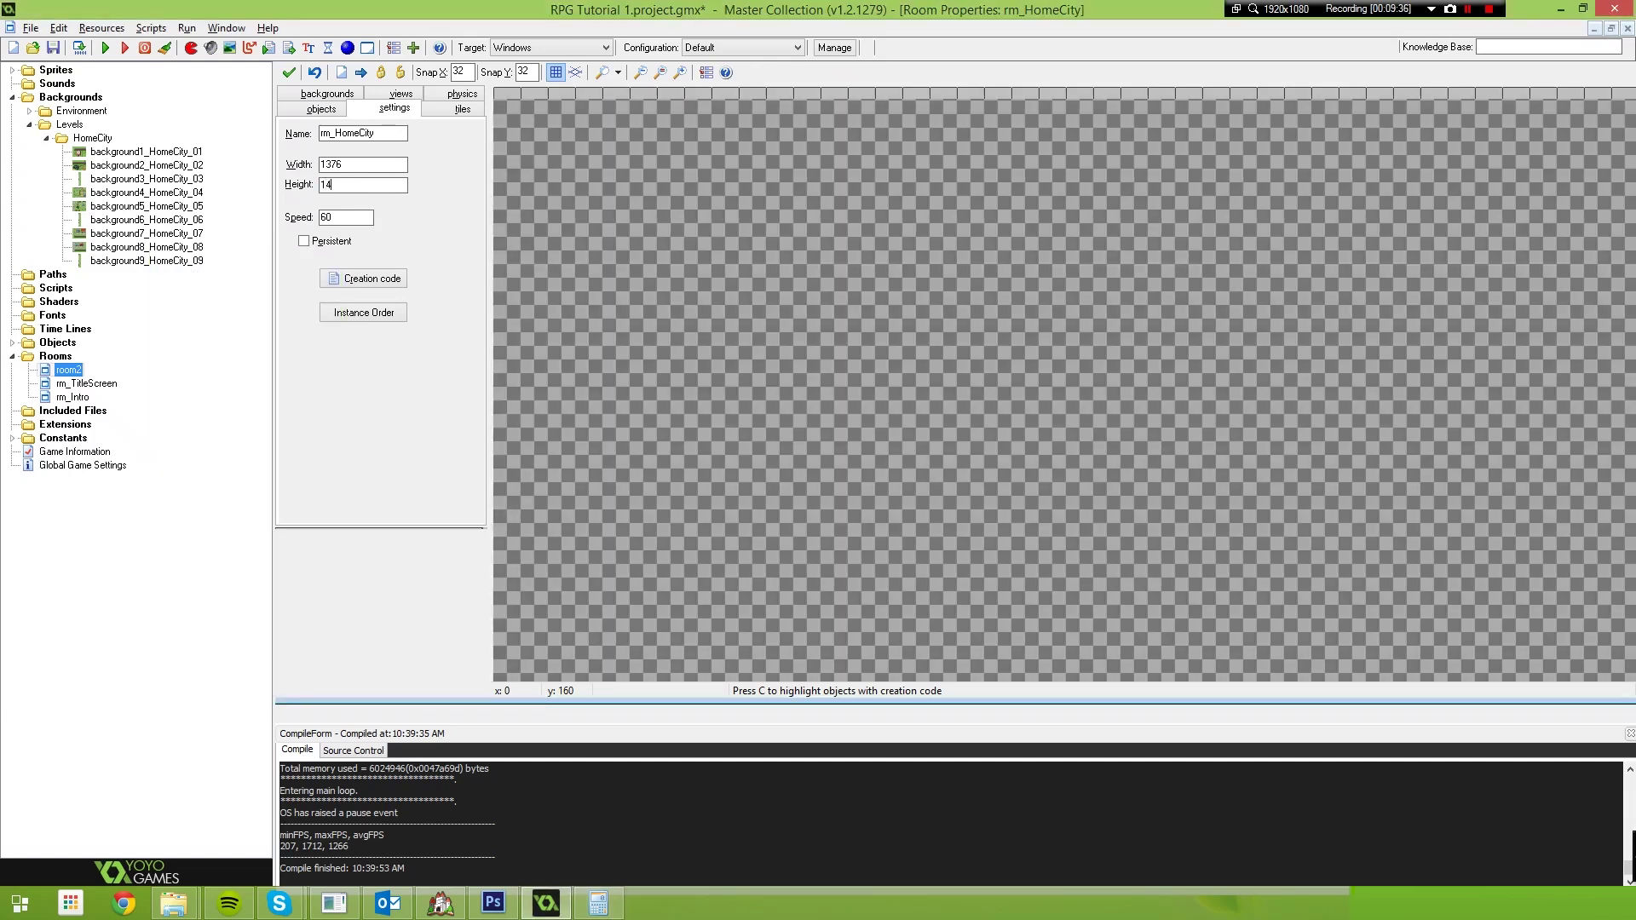
scroll(908, 394, up, 3)
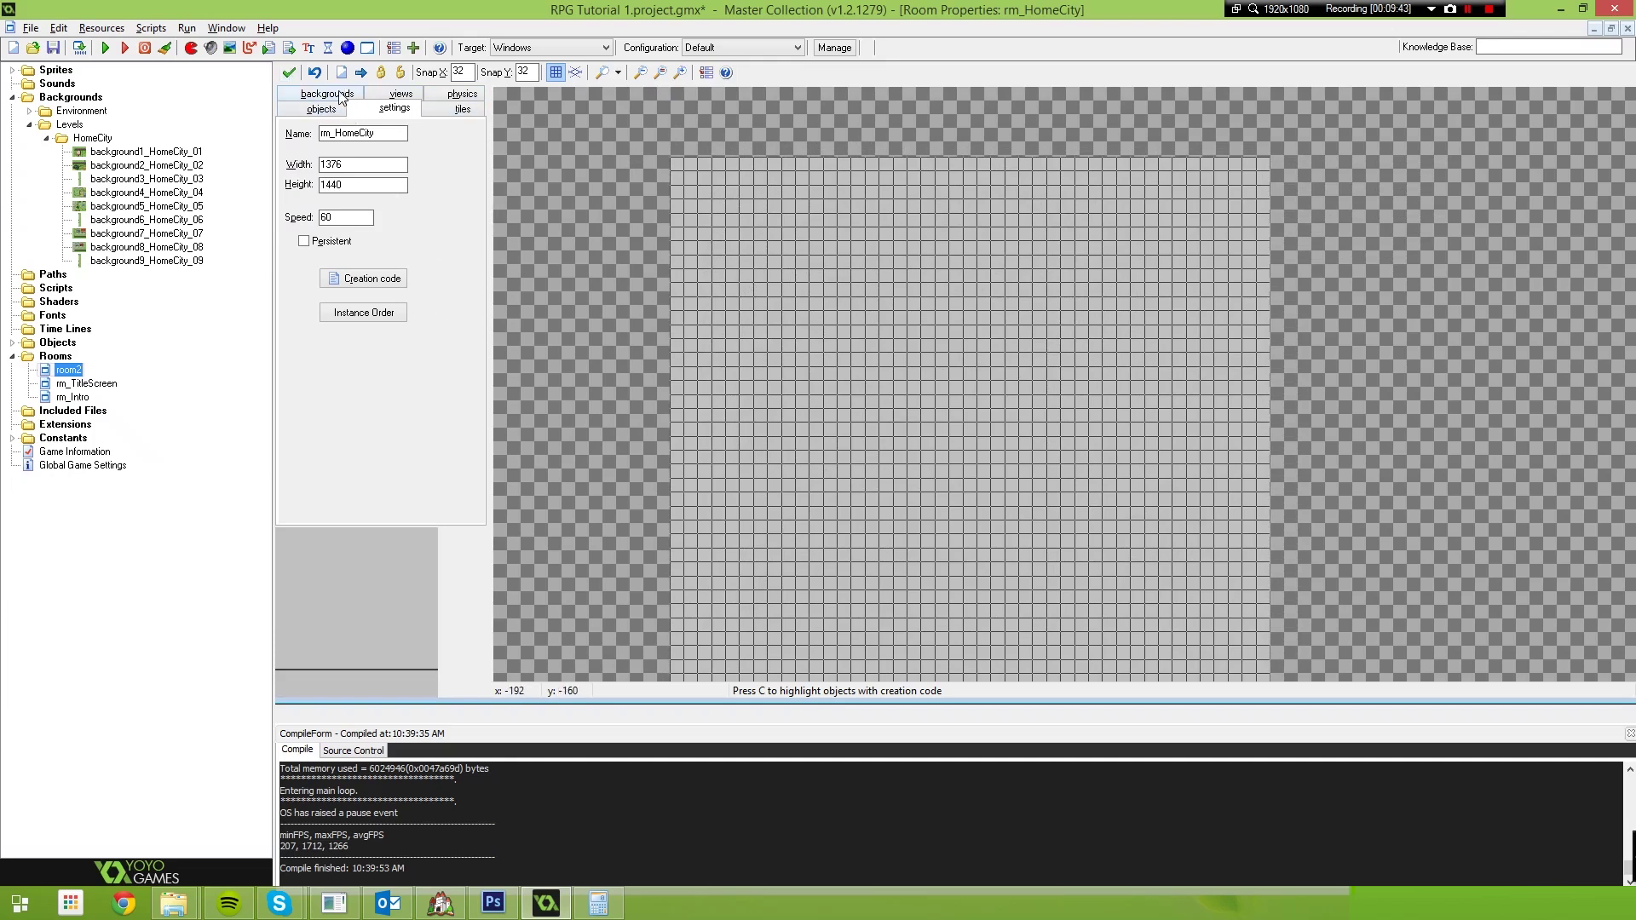
click(340, 95)
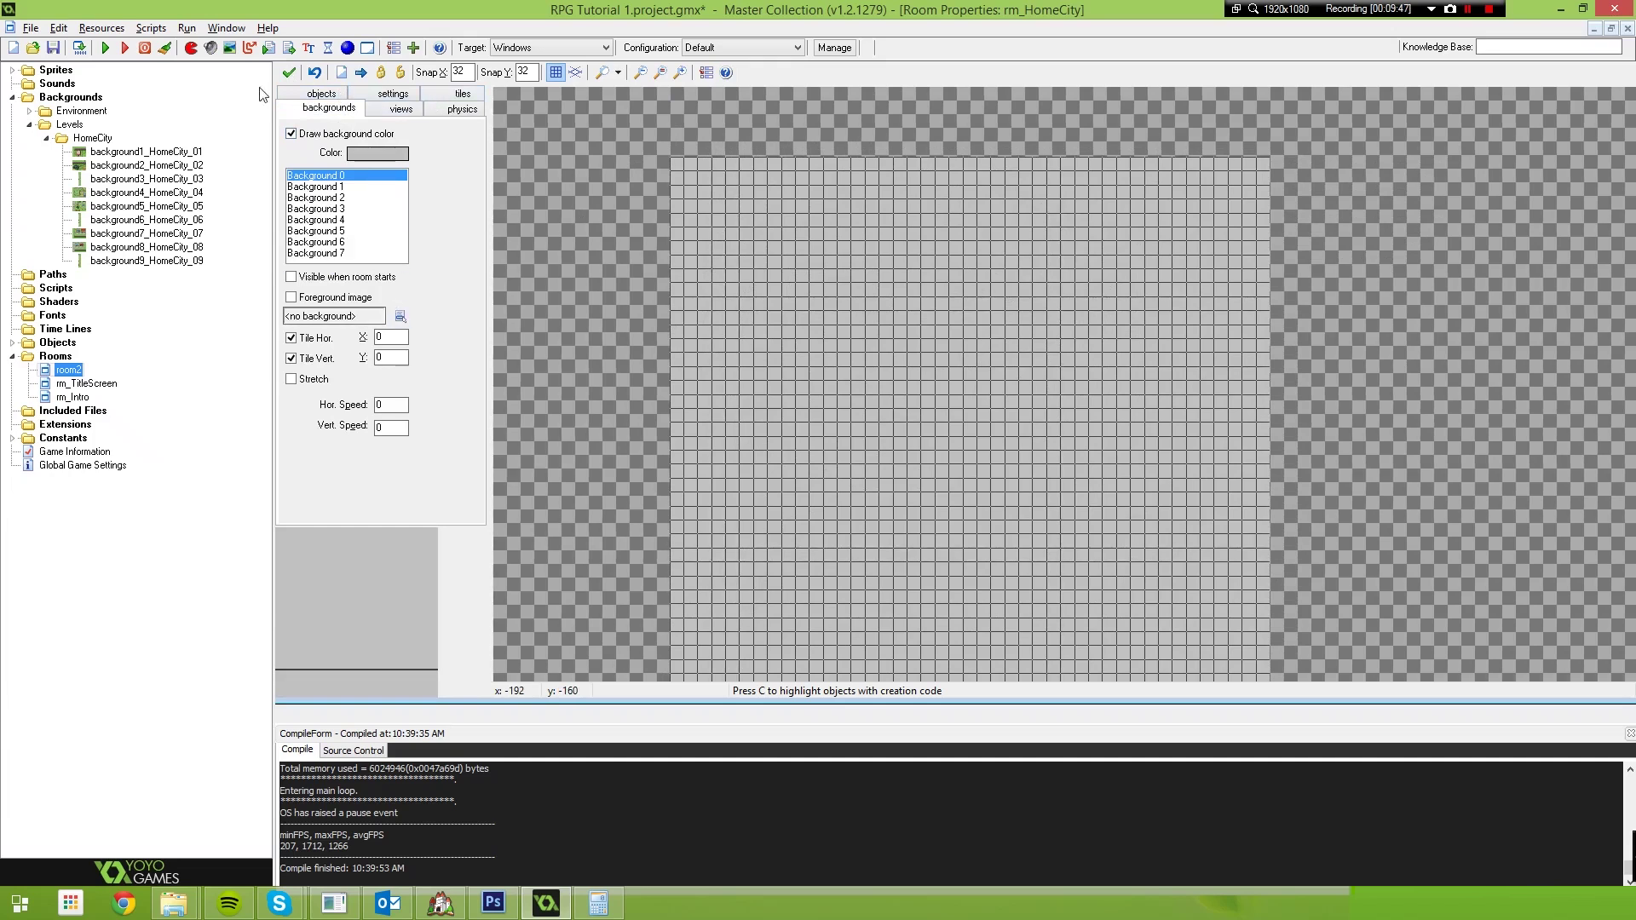
Place the background1_HomeCity_01 chunk as a tile at the room's top-left corner.
click(453, 95)
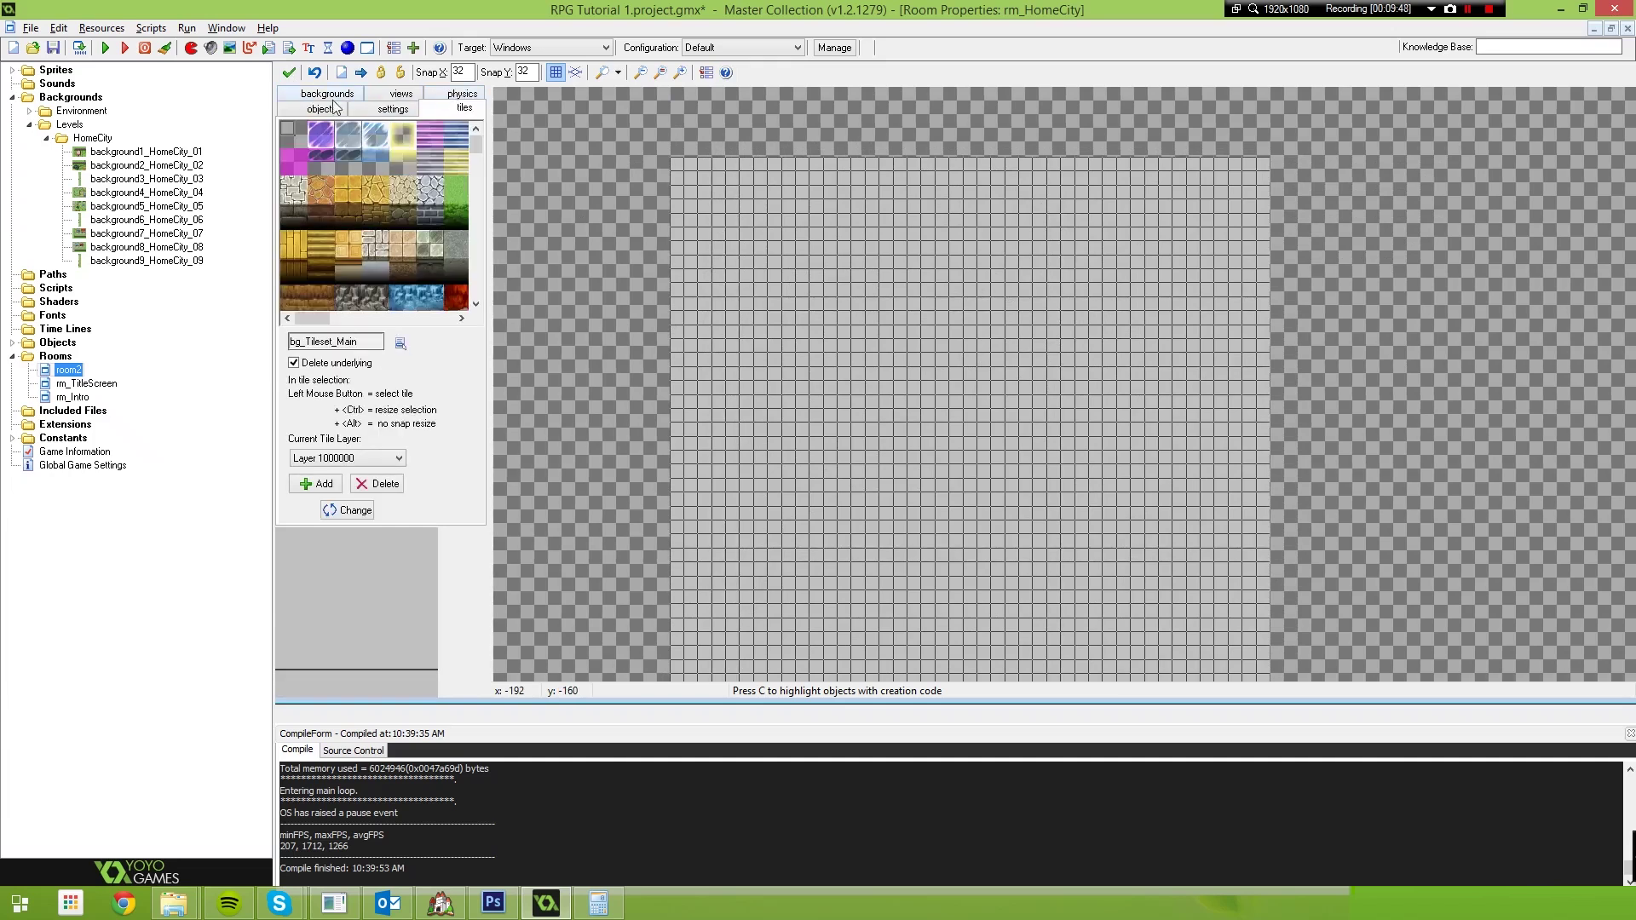
click(400, 342)
mouse_move(429, 373)
mouse_move(562, 371)
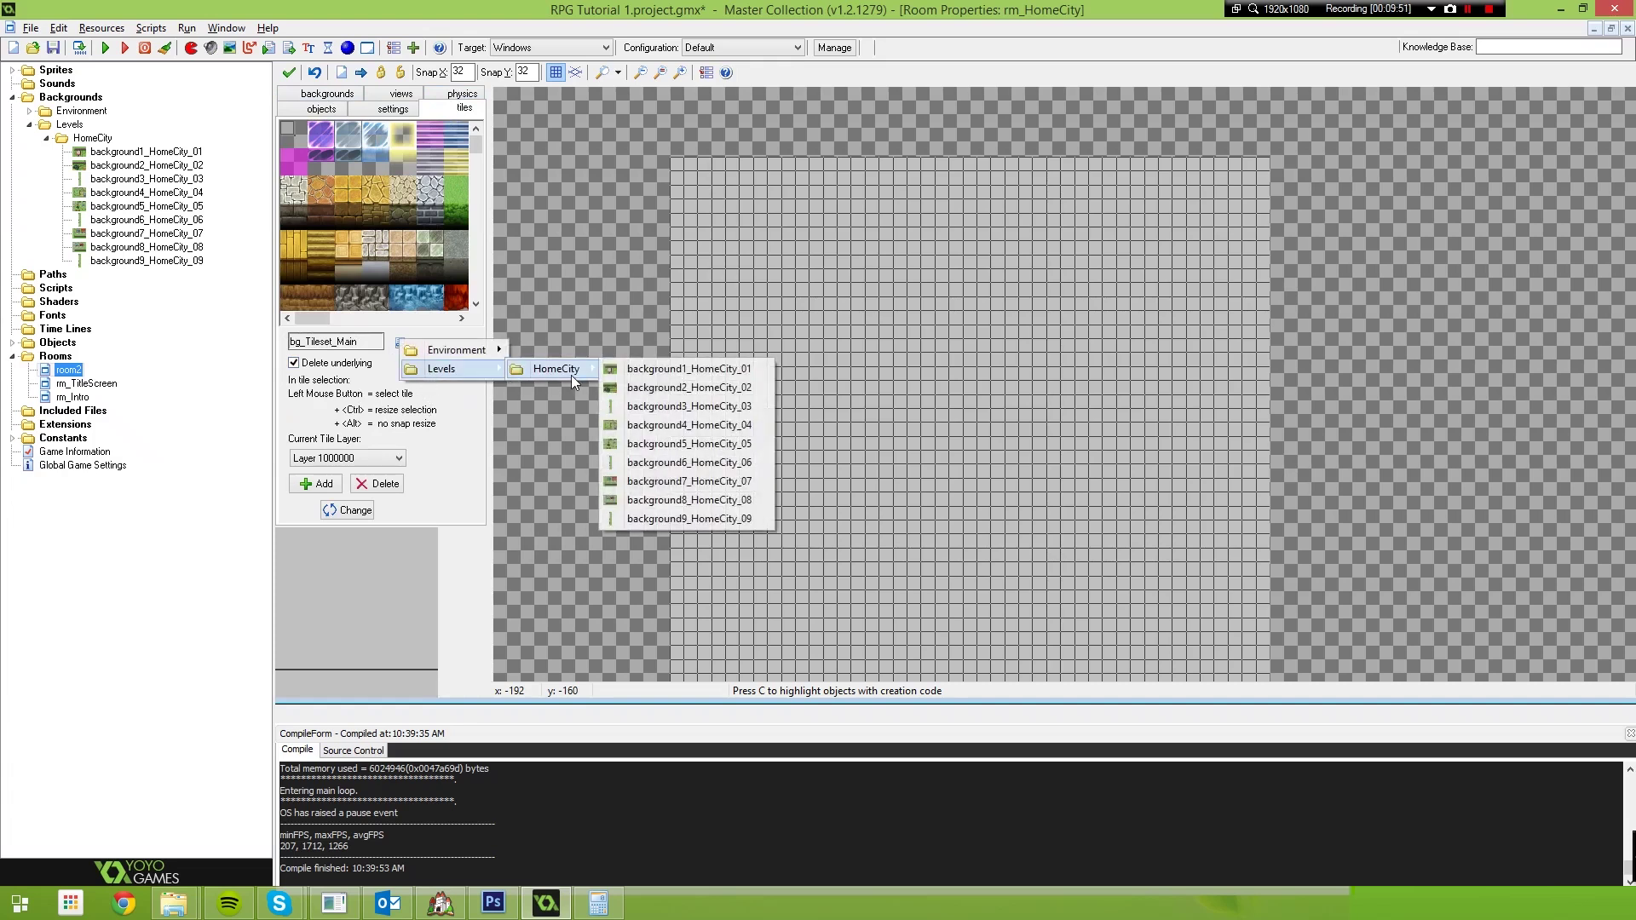
click(682, 369)
click(811, 296)
drag(811, 296, 682, 166)
scroll(999, 279, up, 3)
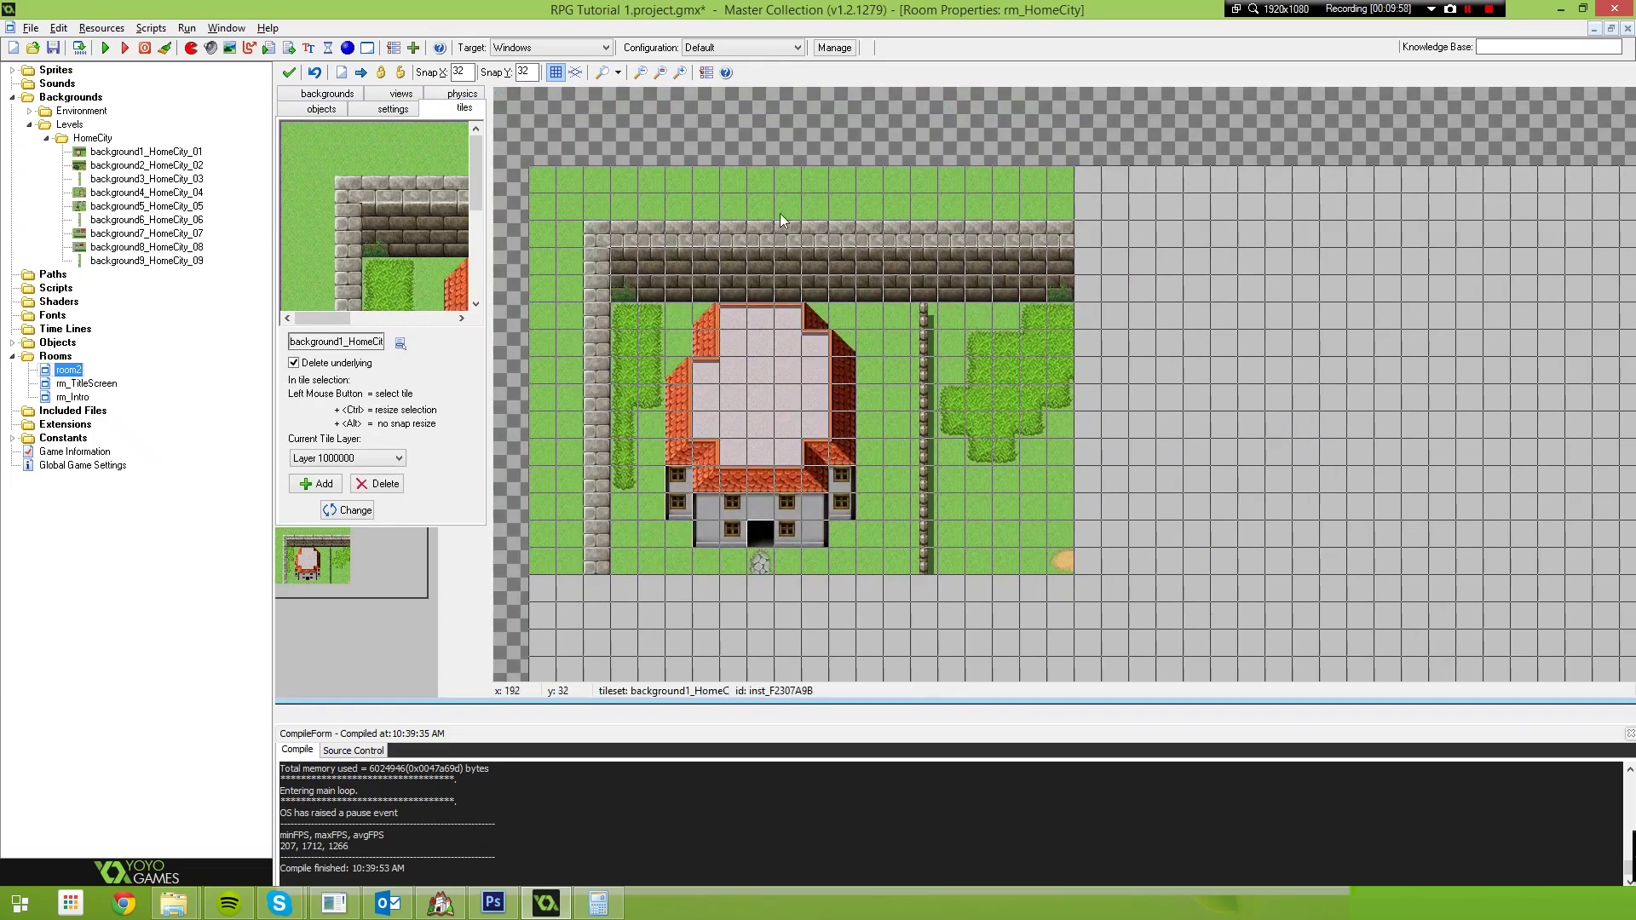
scroll(937, 341, right, 3)
scroll(574, 424, left, 3)
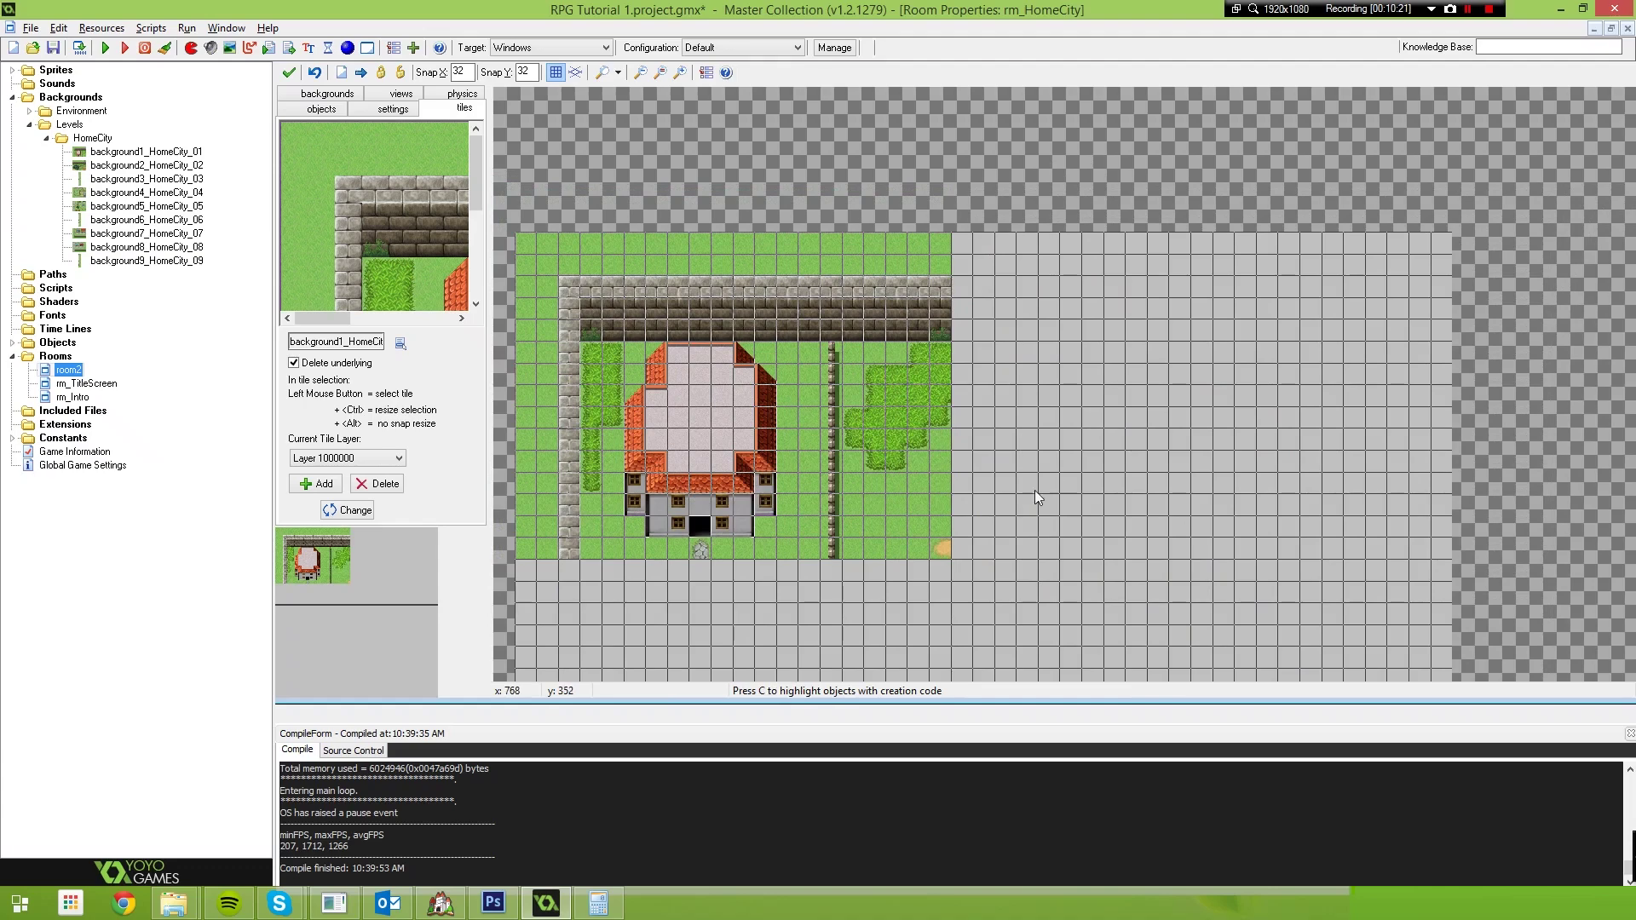
Pick the next HomeCity chunks as tilesets, up to background5_HomeCity_05.
click(400, 342)
mouse_move(460, 376)
mouse_move(605, 376)
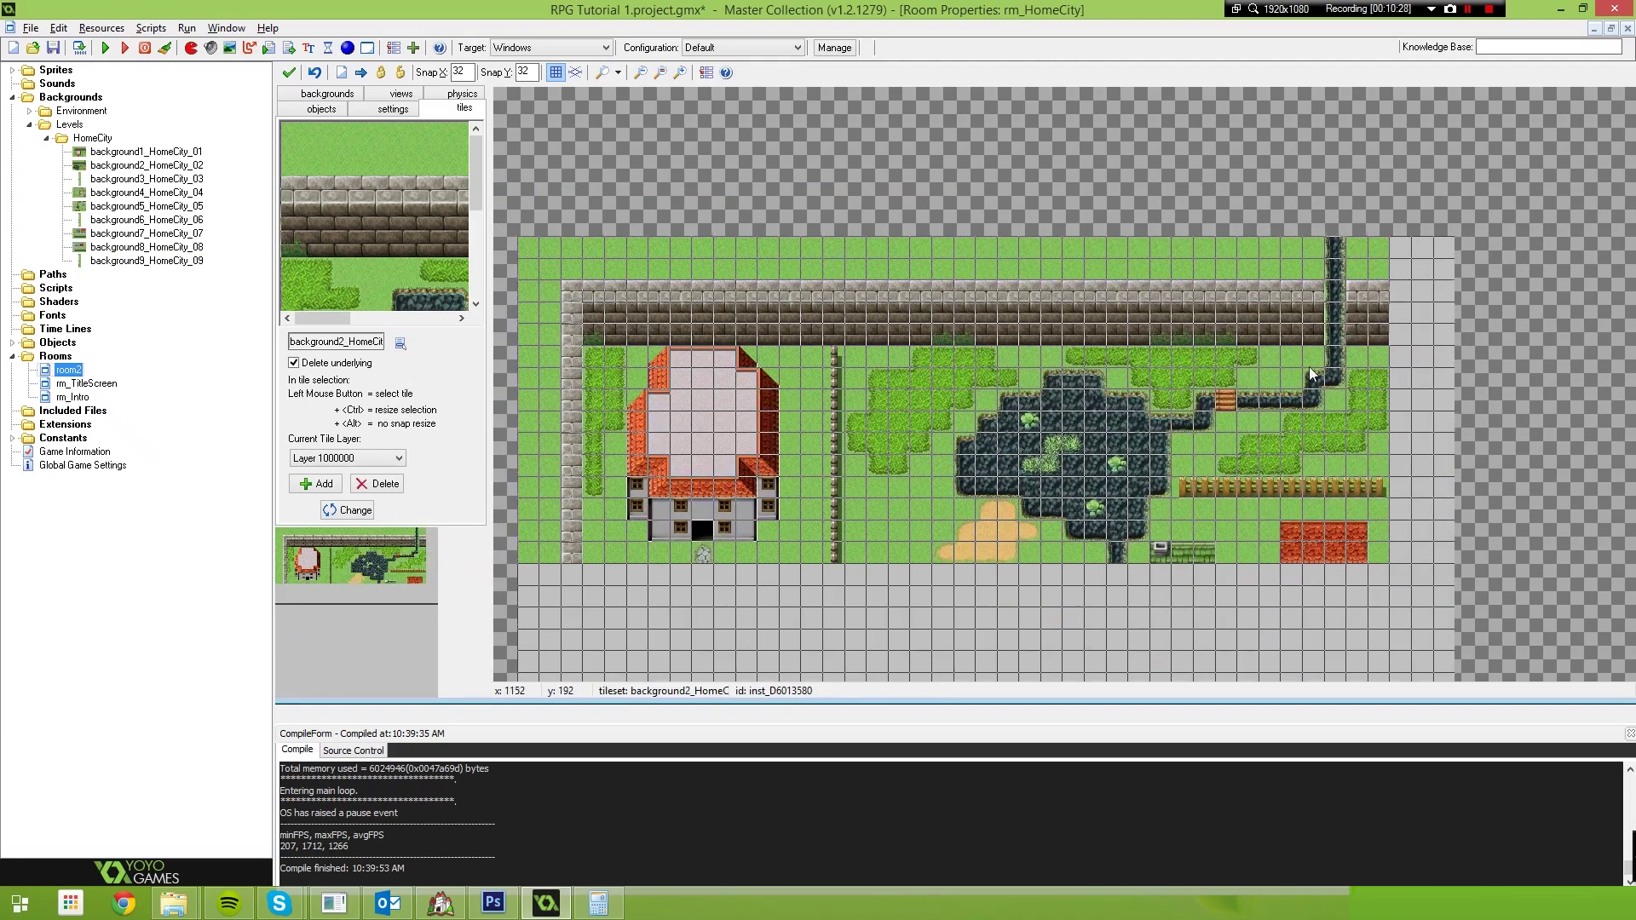
click(399, 343)
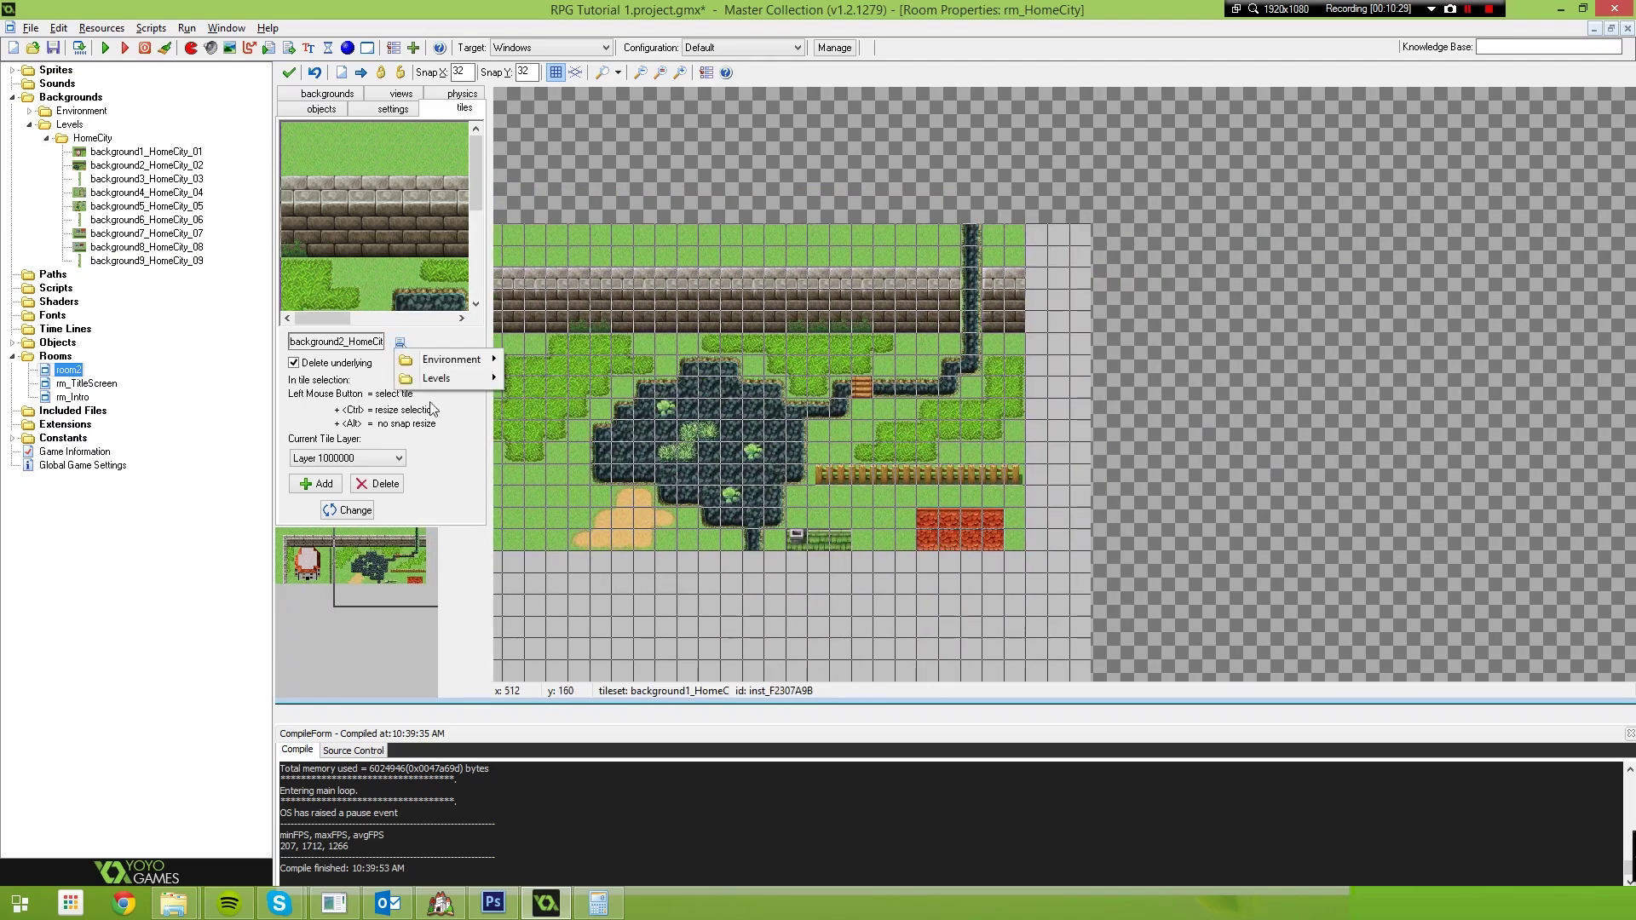
mouse_move(436, 378)
mouse_move(551, 379)
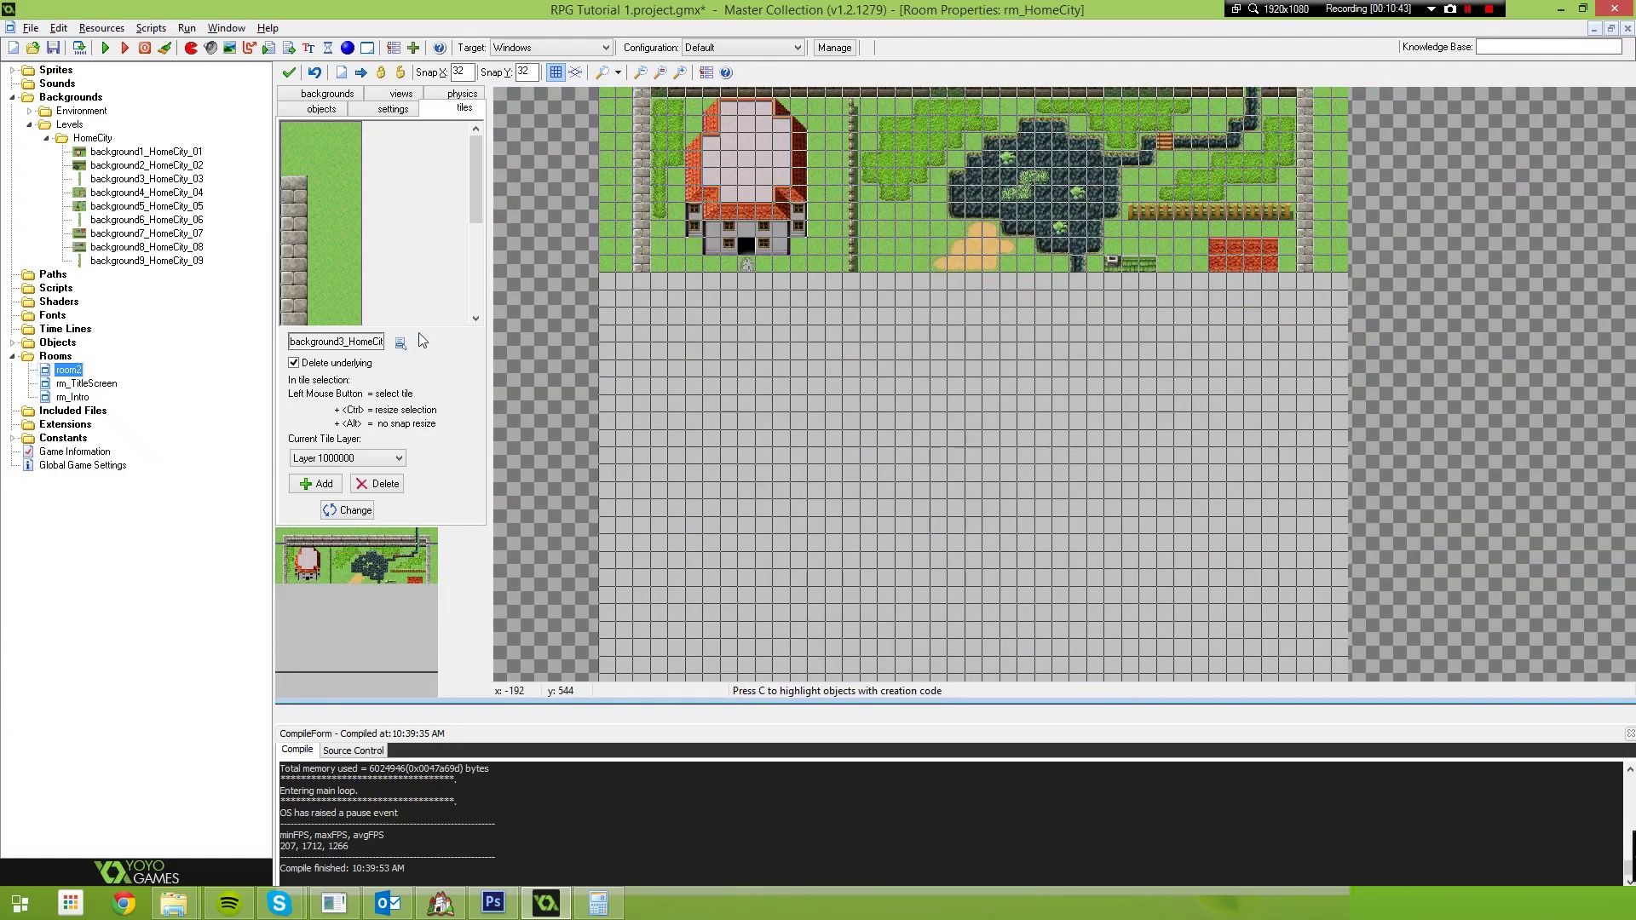
click(400, 342)
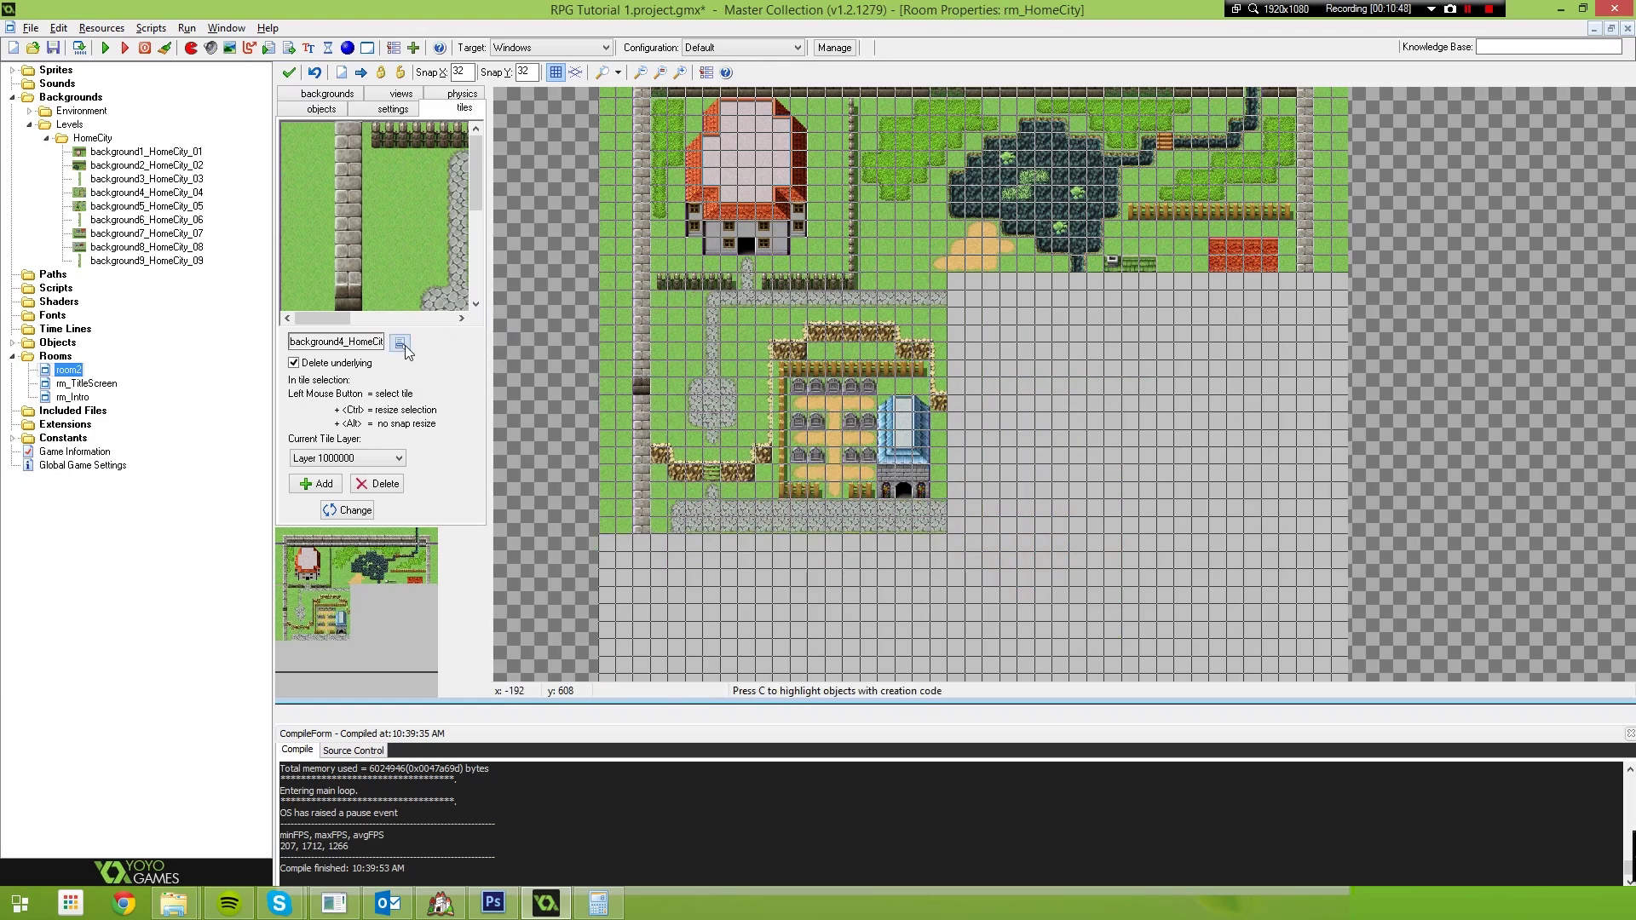
click(406, 350)
click(673, 449)
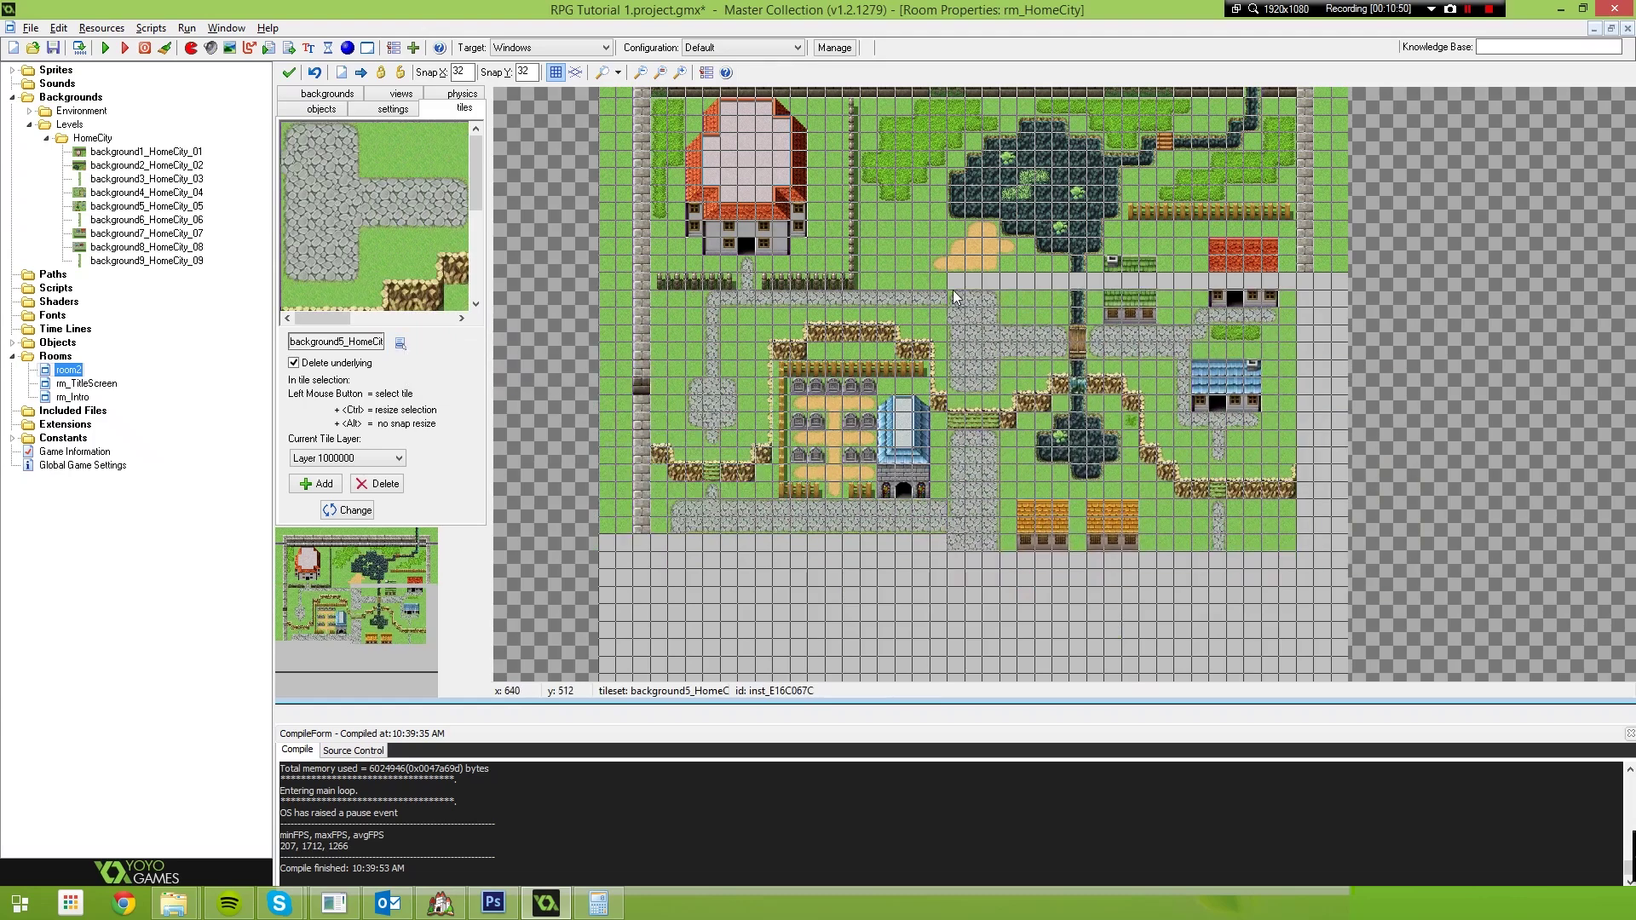
Pick the last chunks background7, background8 and background9_HomeCity as tilesets.
click(400, 342)
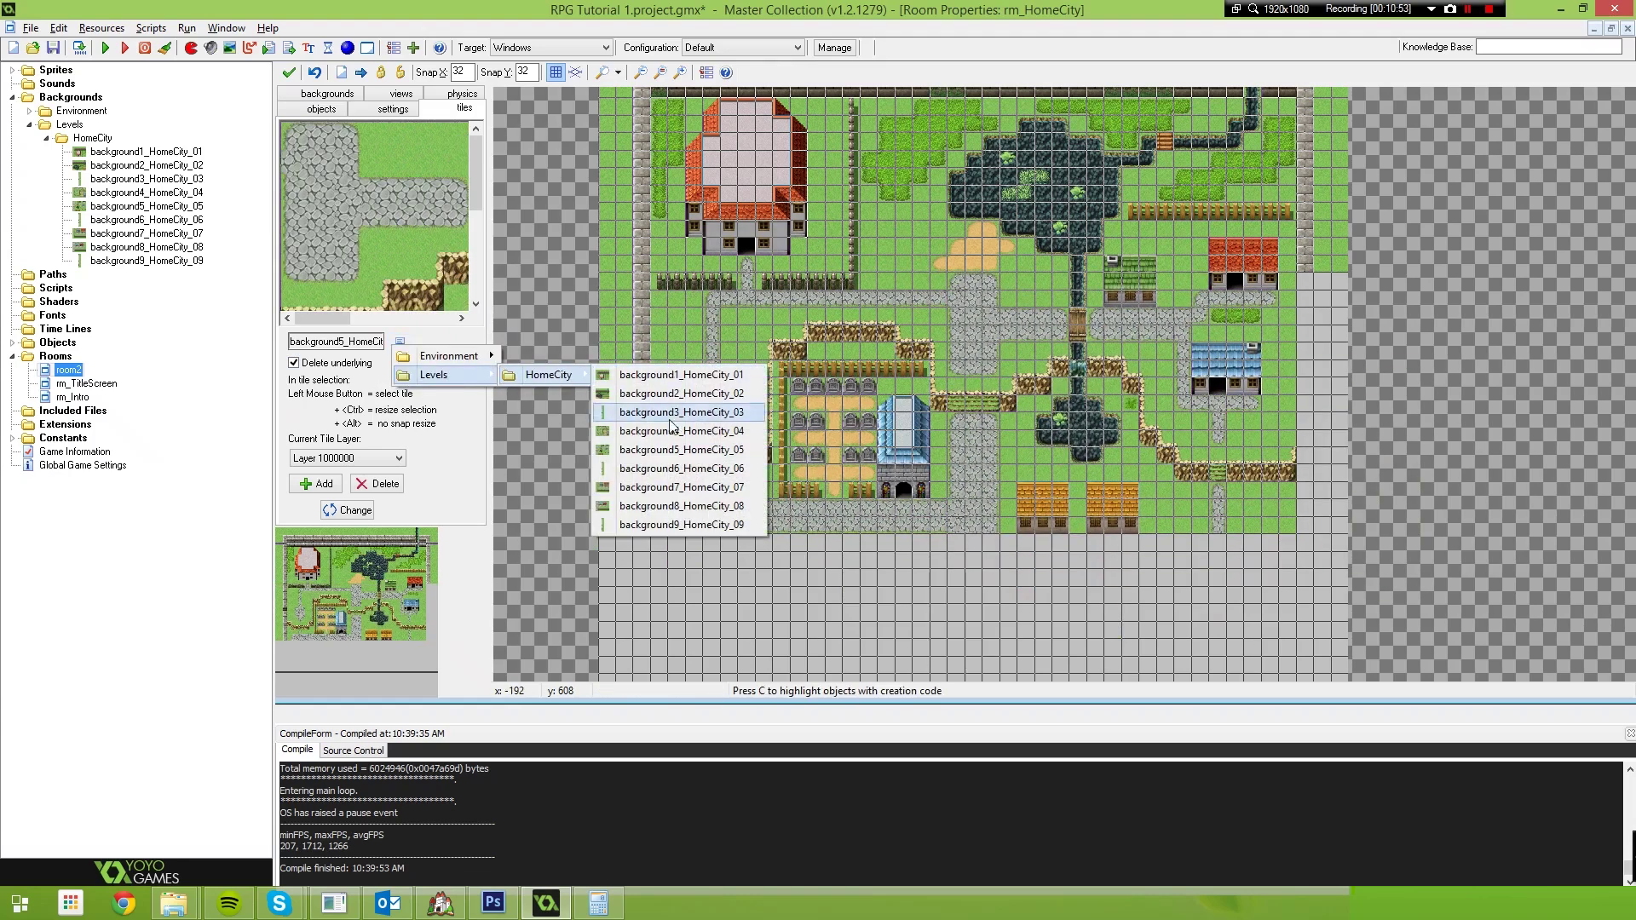
click(671, 417)
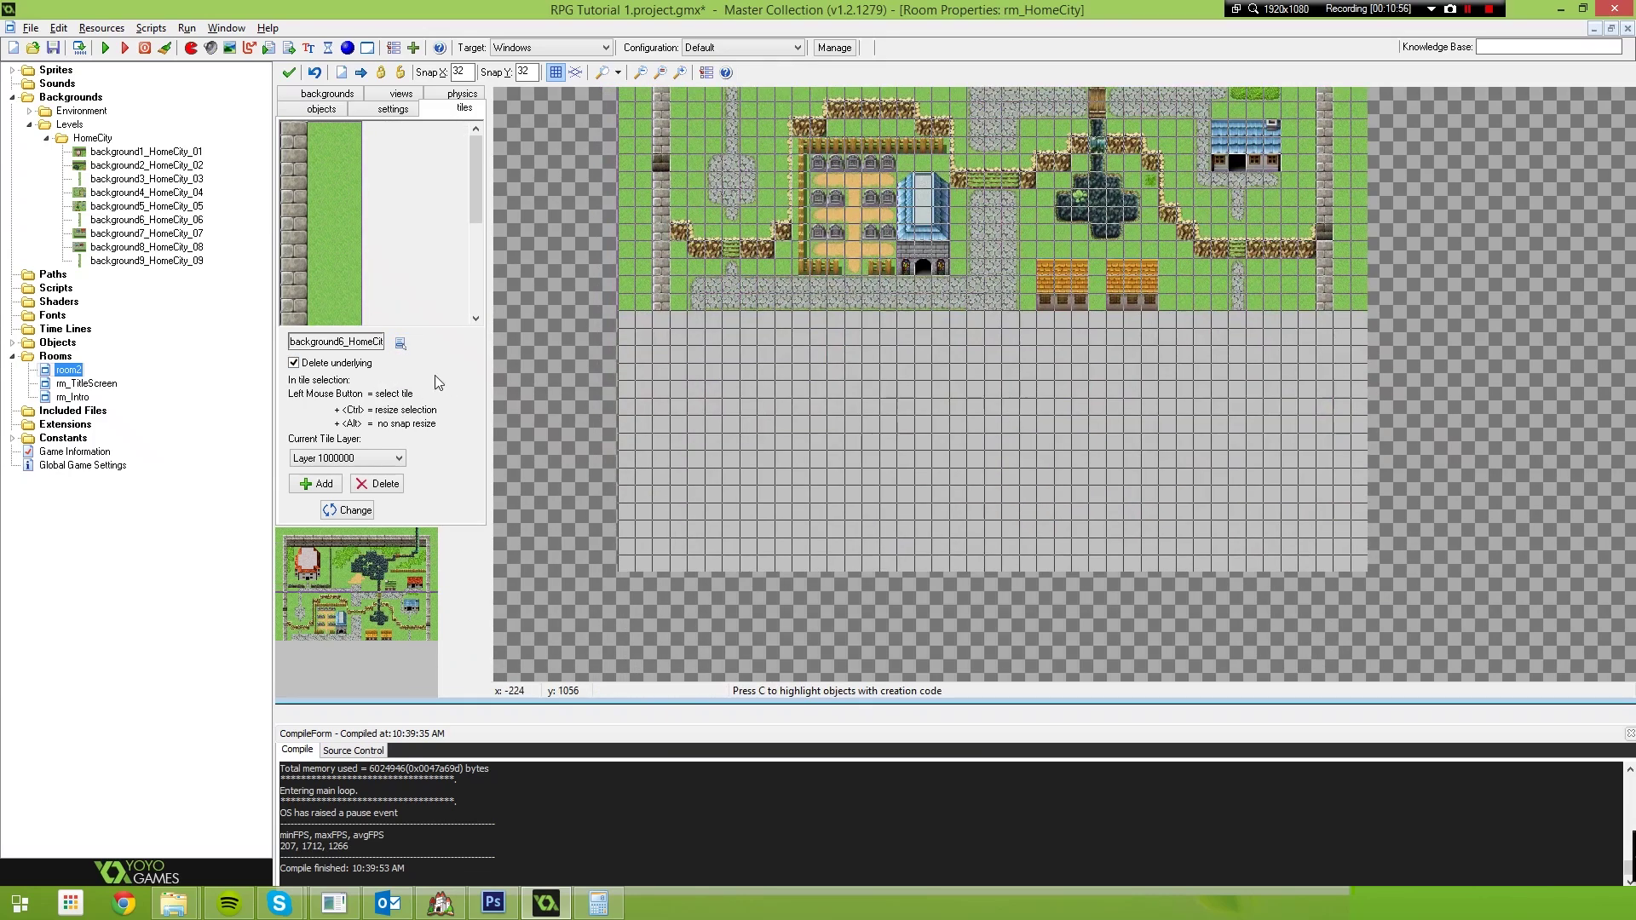
click(400, 343)
click(673, 487)
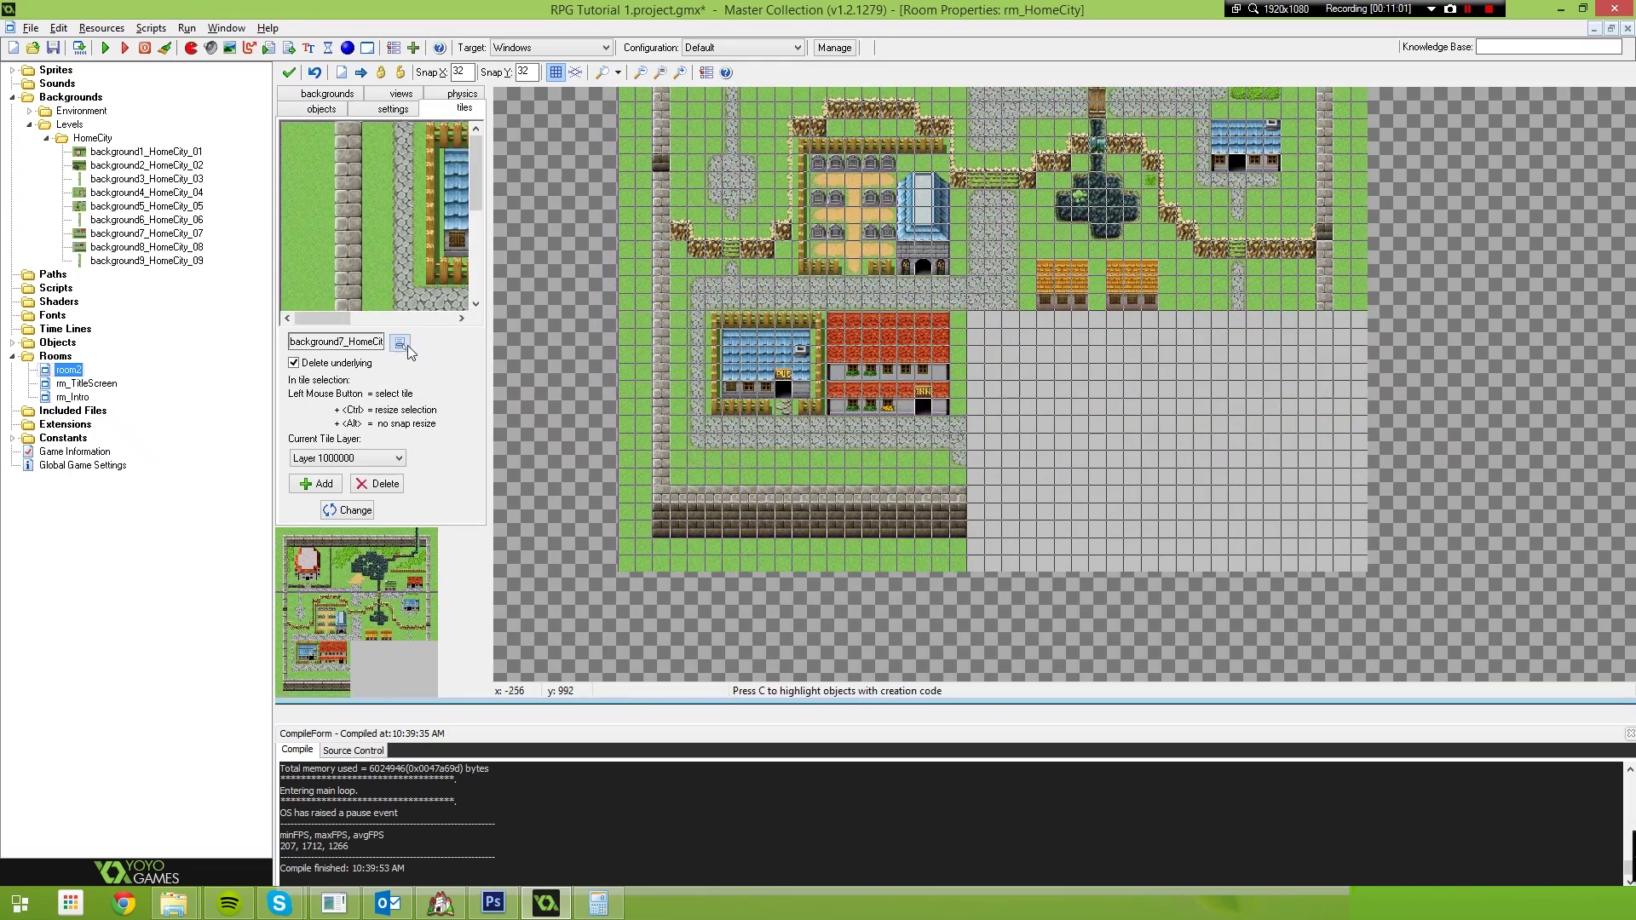
click(399, 343)
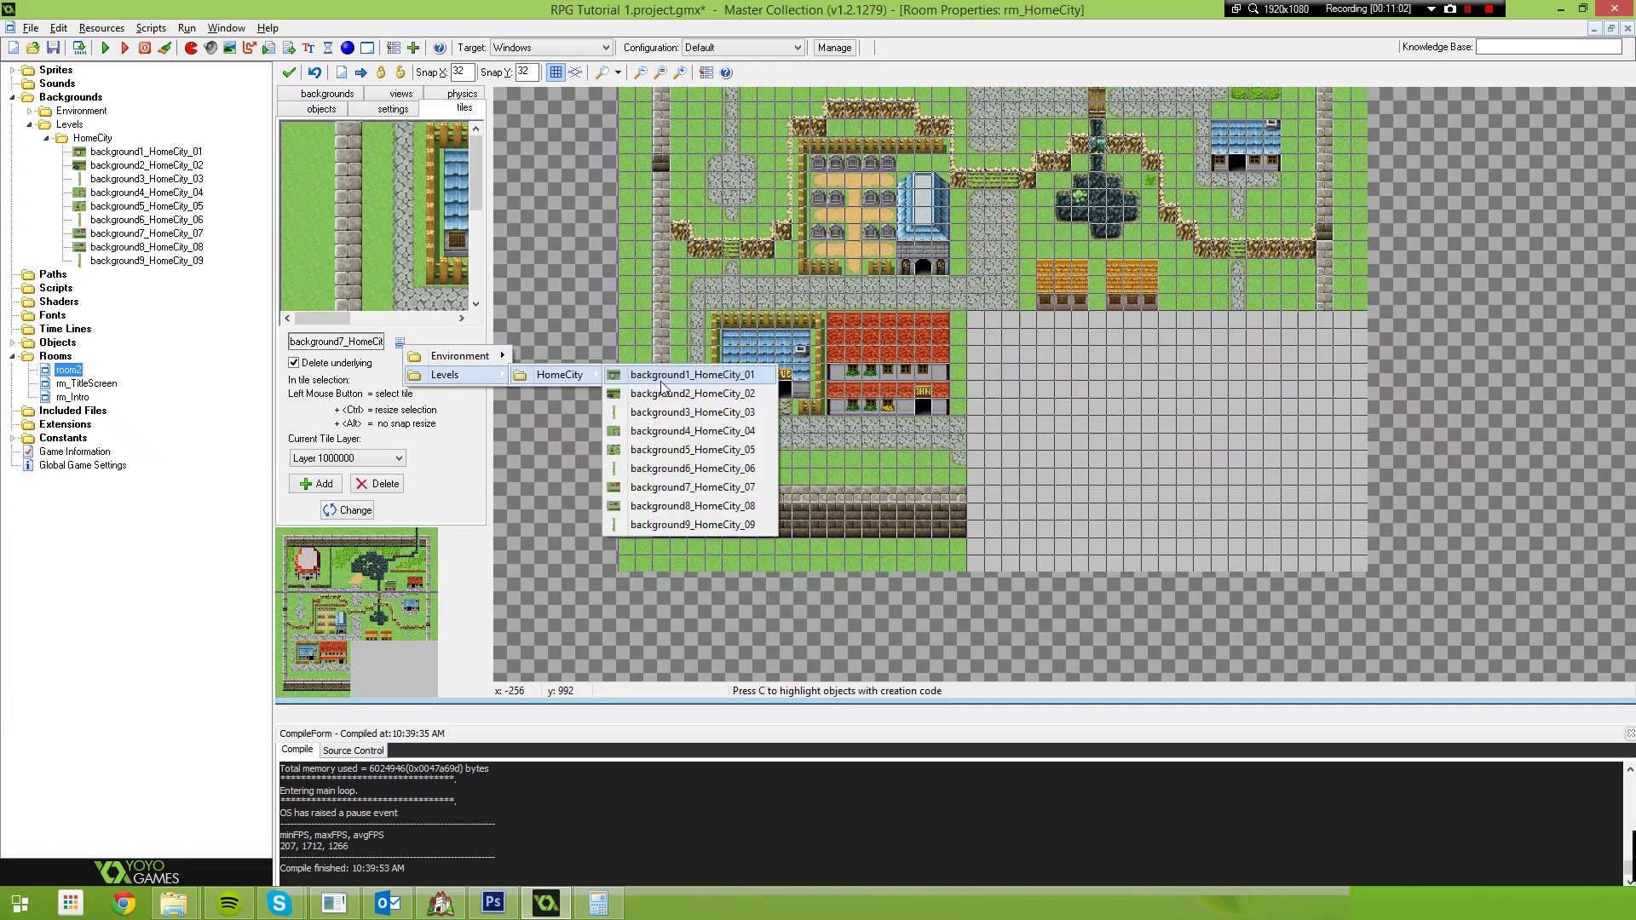
click(673, 505)
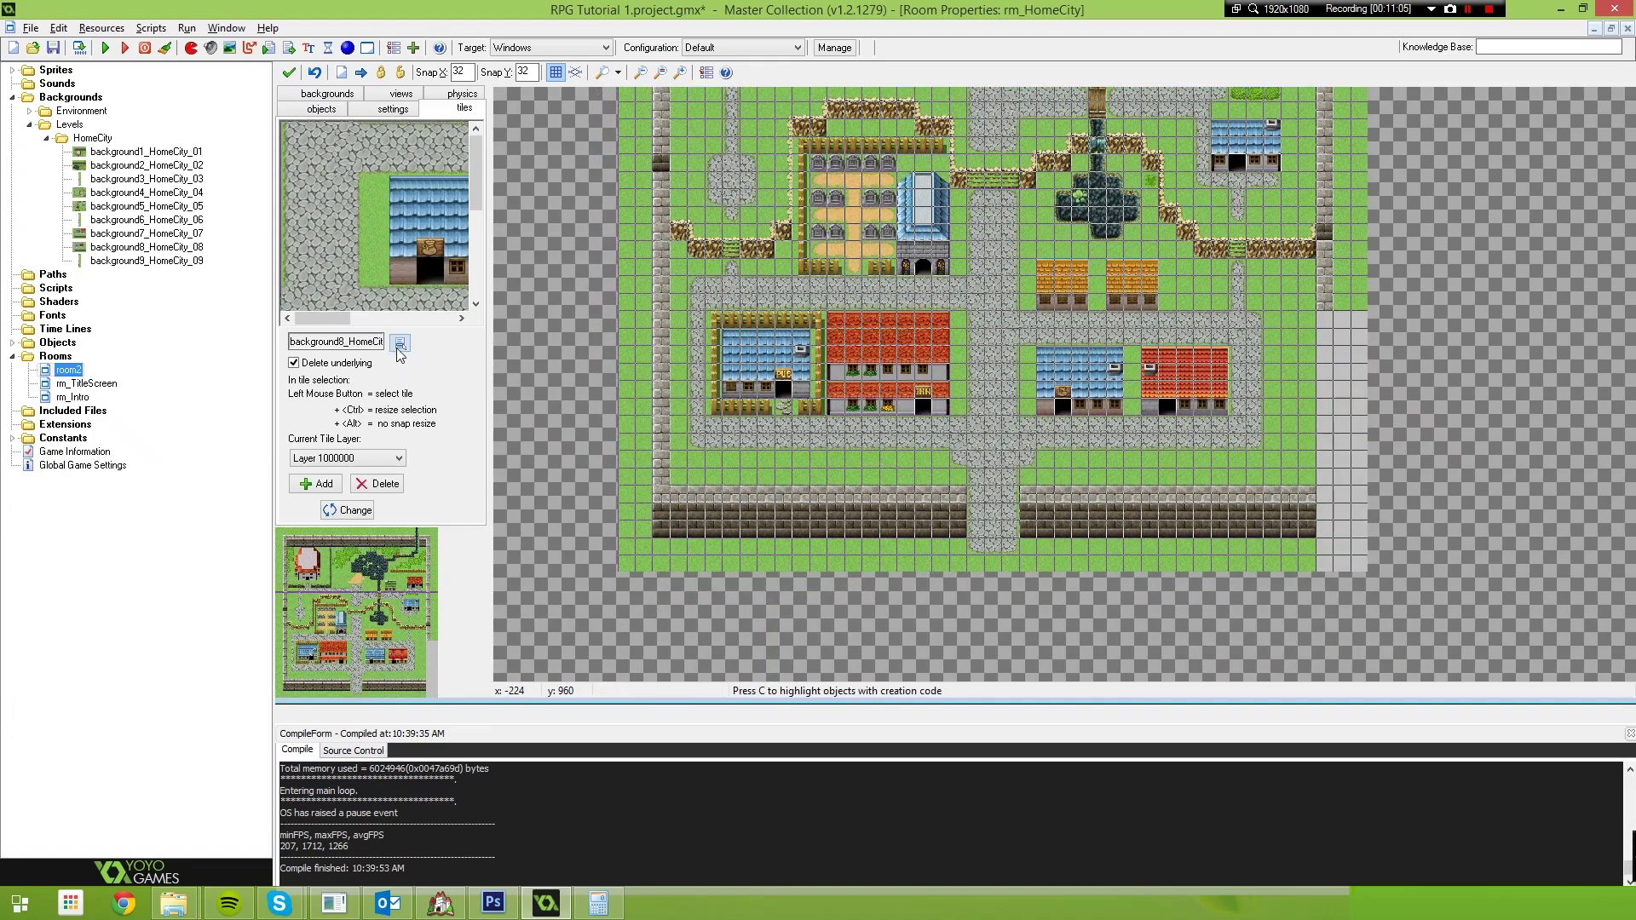
click(400, 343)
click(673, 524)
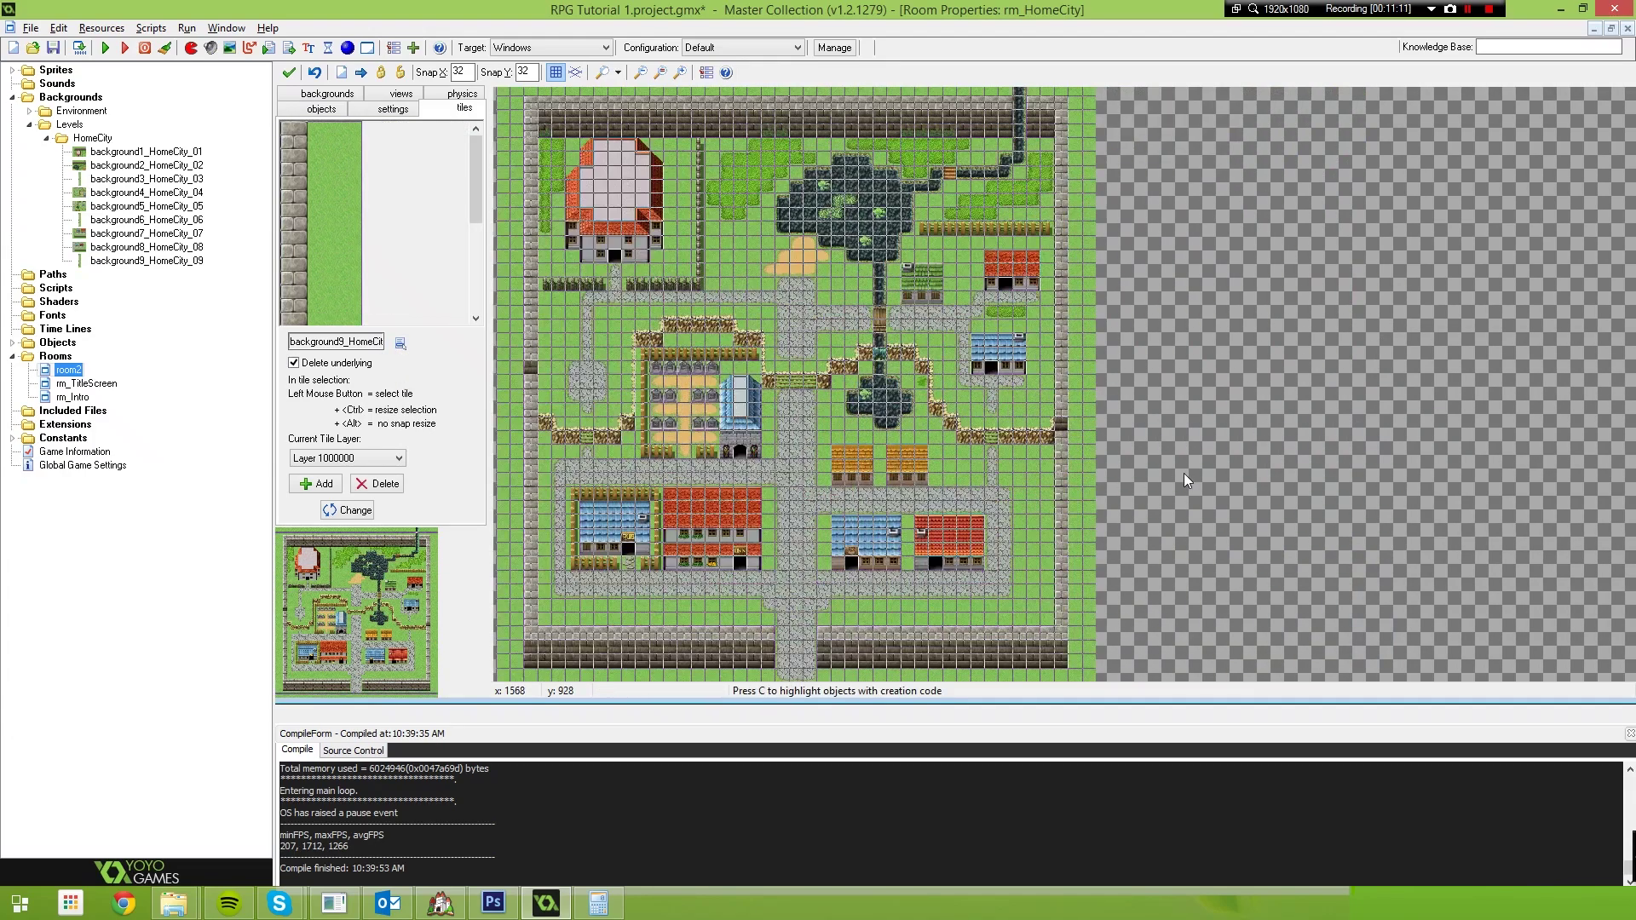
ctrl+scroll(1183, 473, up, 3)
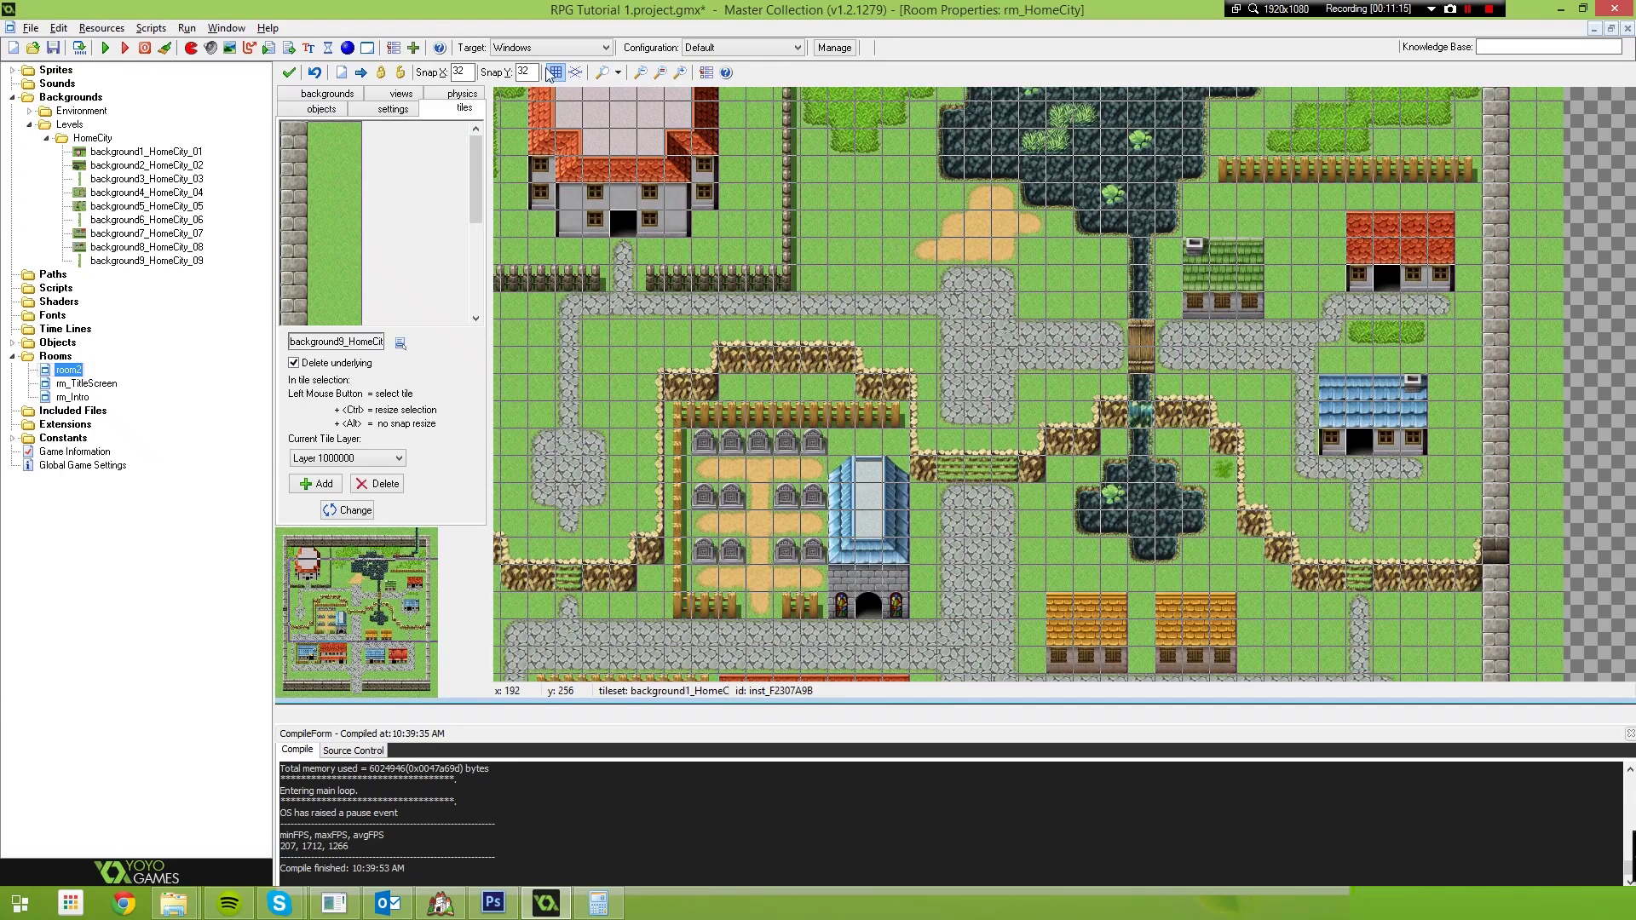
Turn off the room grid and zoom and pan around the assembled town map.
click(554, 73)
scroll(1043, 433, up, 5)
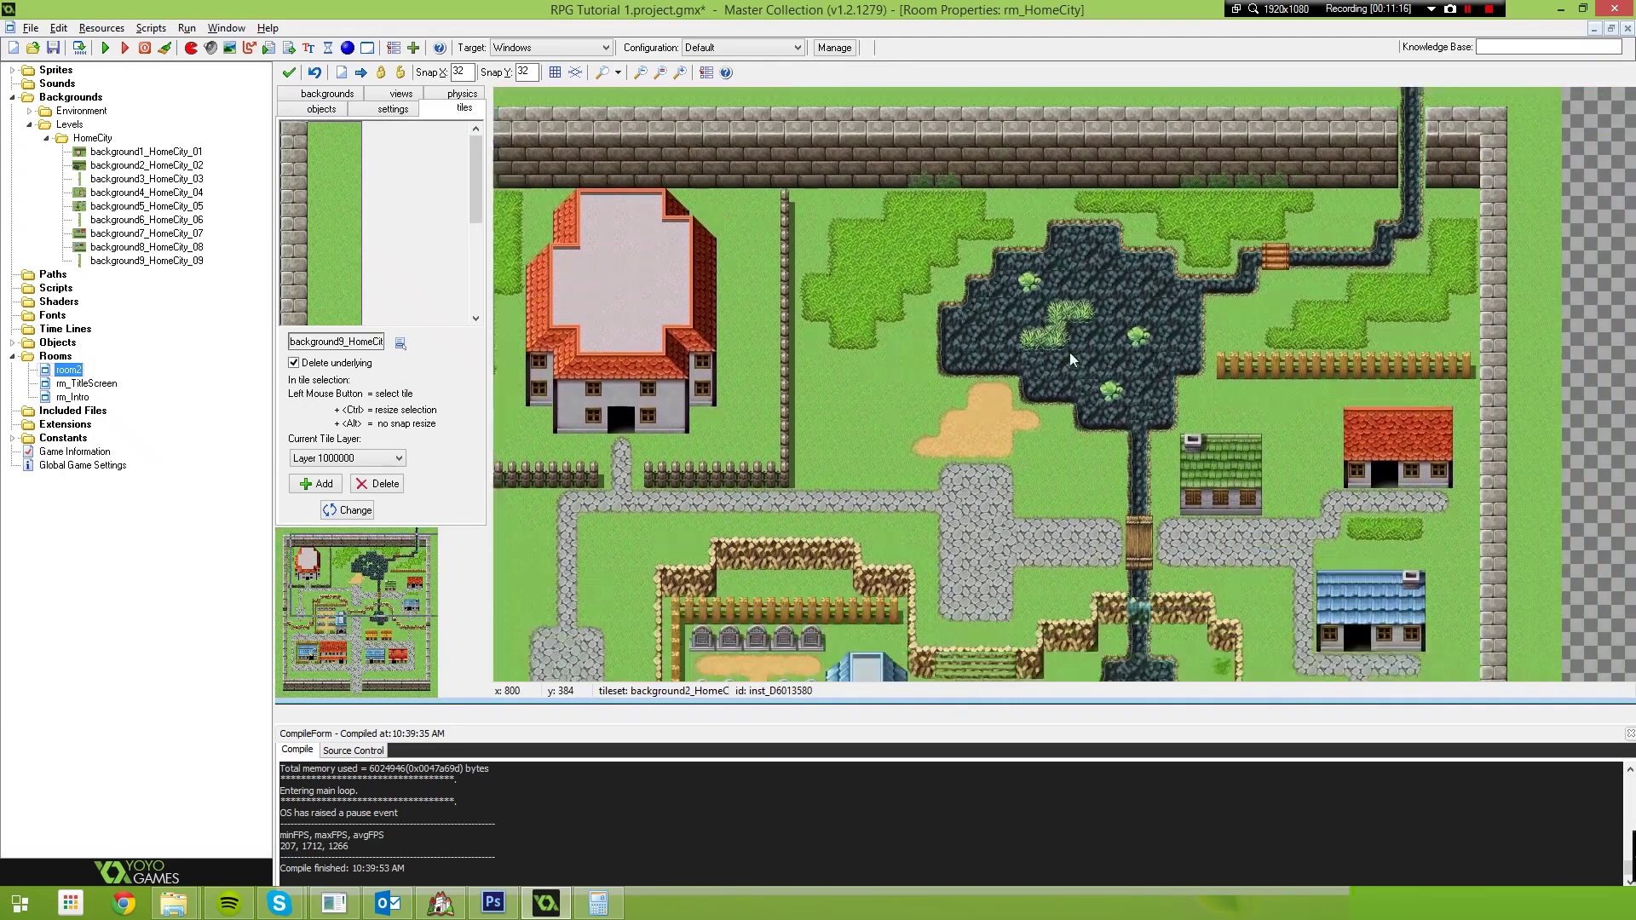
scroll(1071, 359, down, 10)
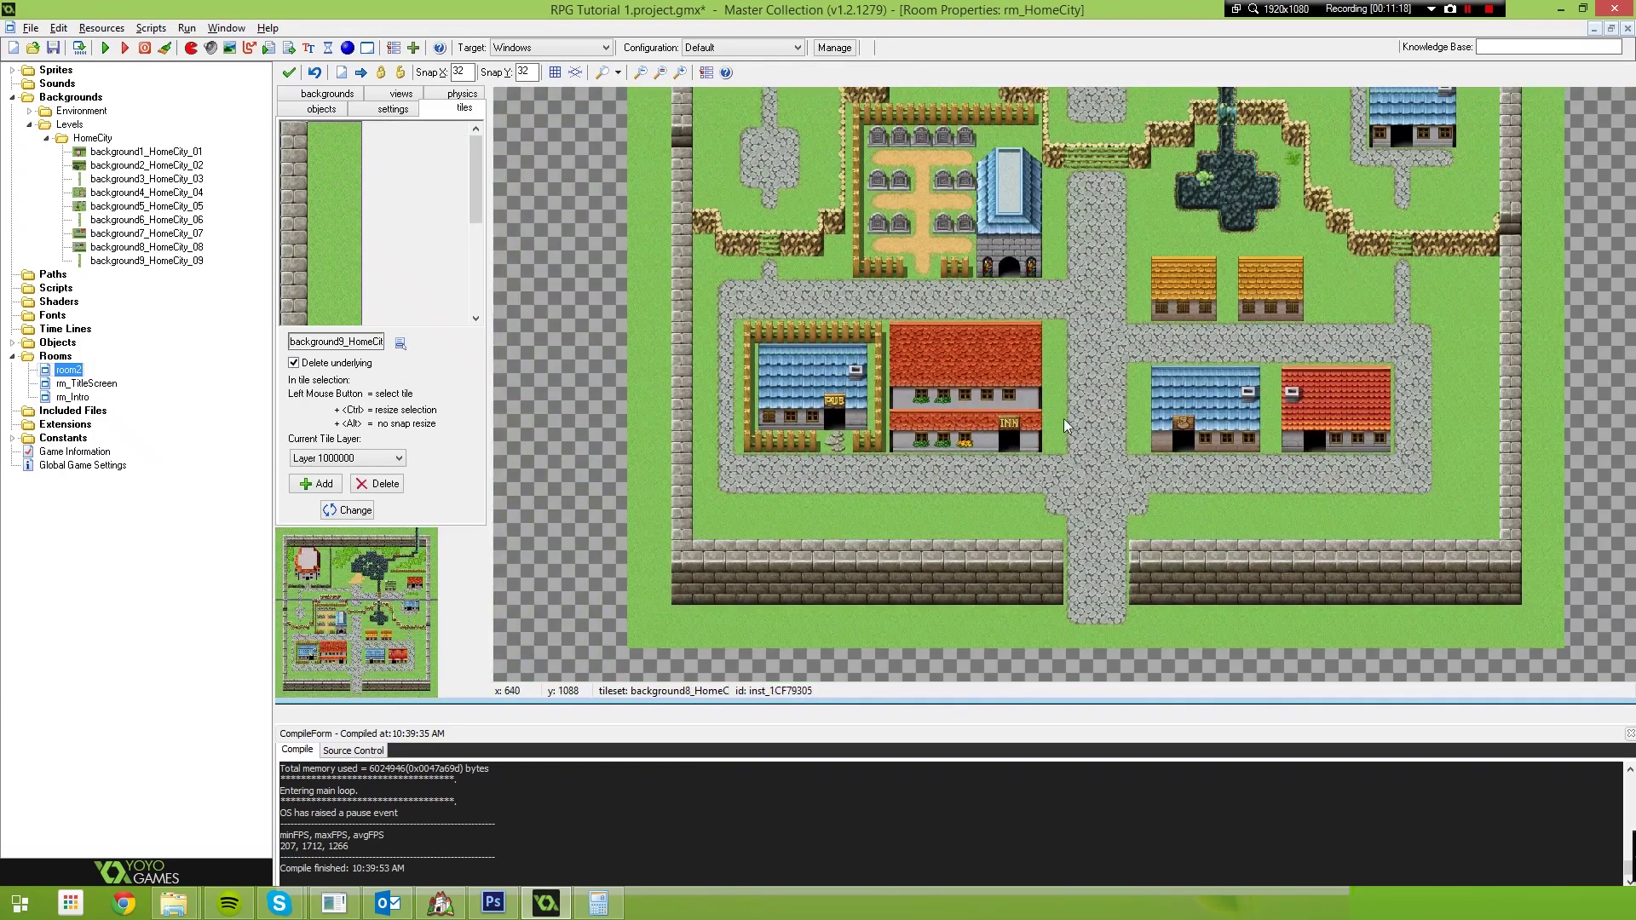
scroll(1056, 421, up, 1)
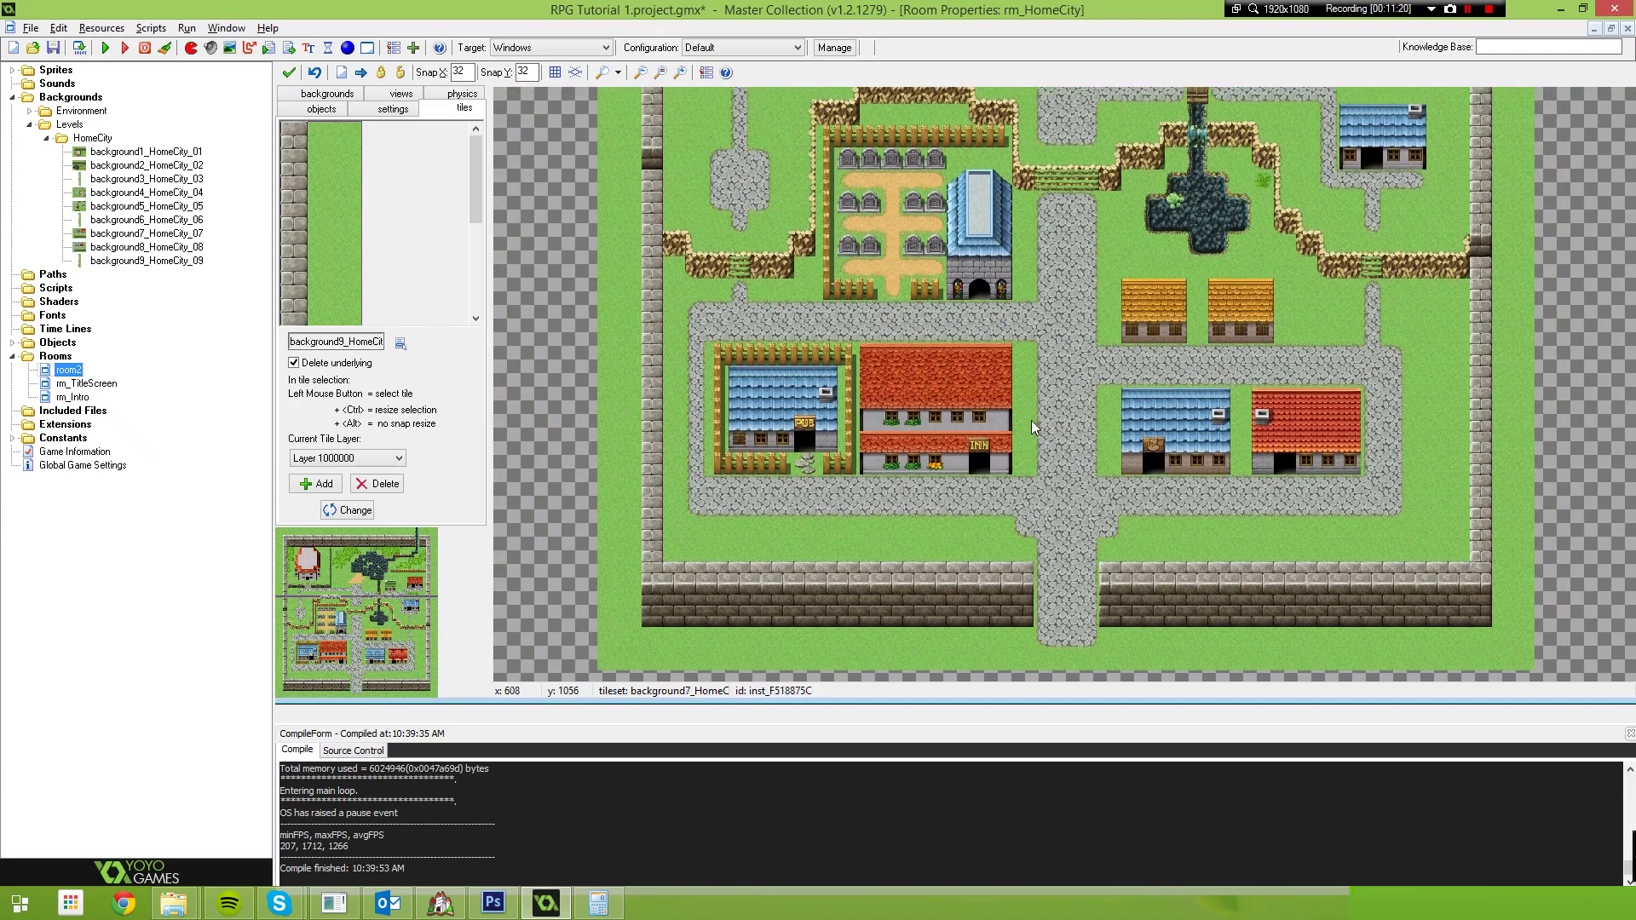
ctrl+scroll(964, 473, down, 2)
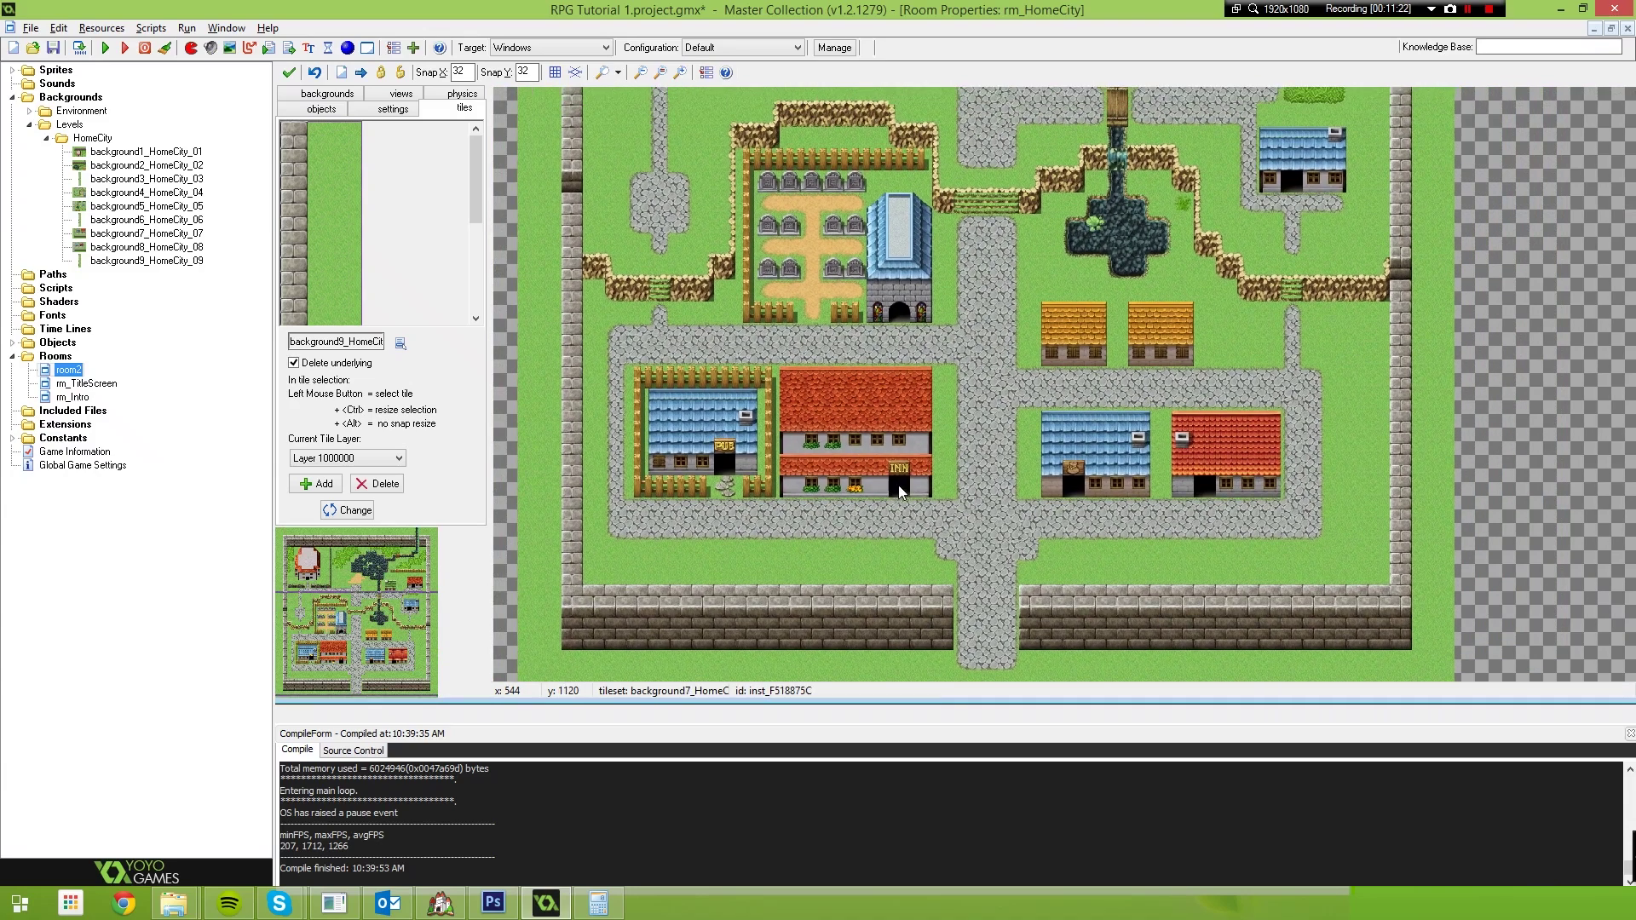
scroll(1022, 289, up, 5)
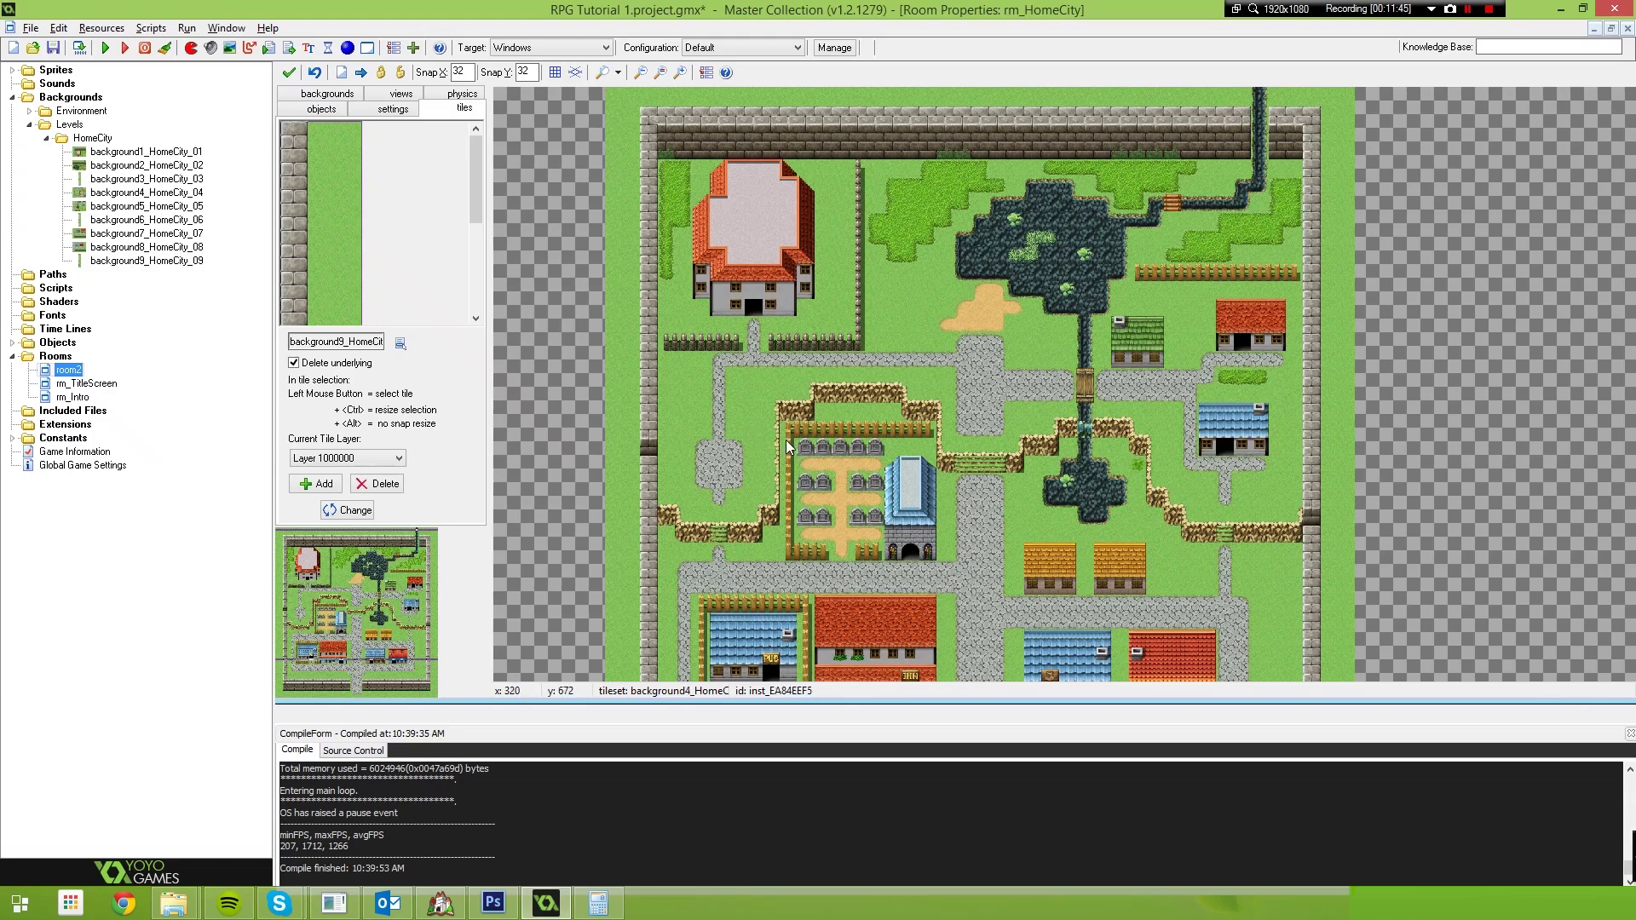
ctrl+scroll(785, 434, down, 3)
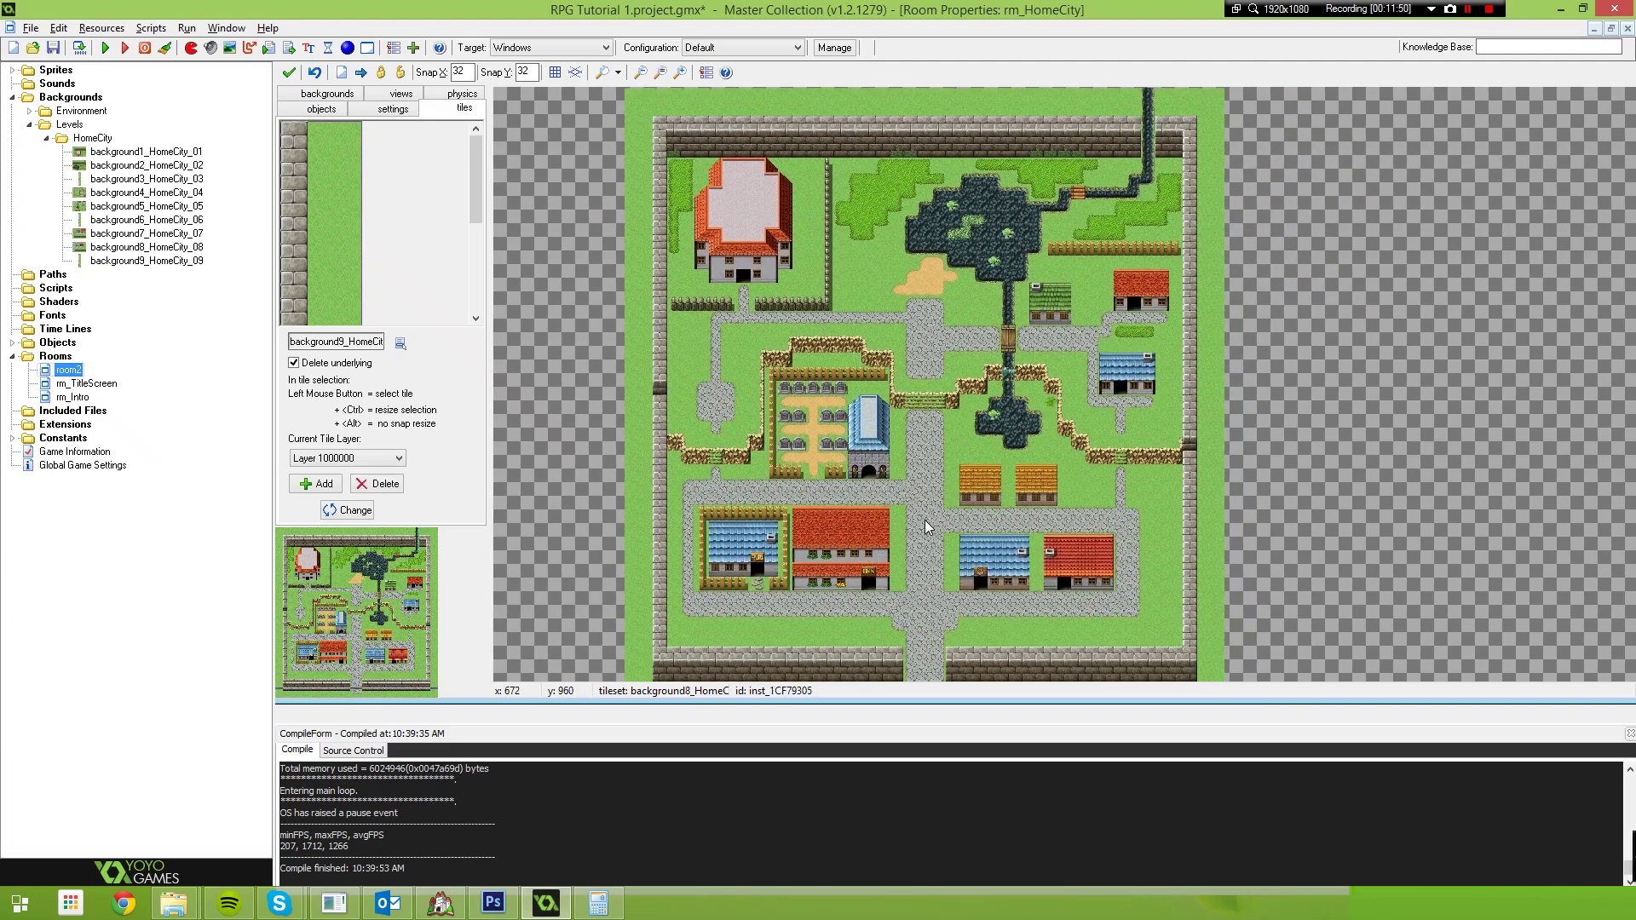
scroll(724, 230, up, 4)
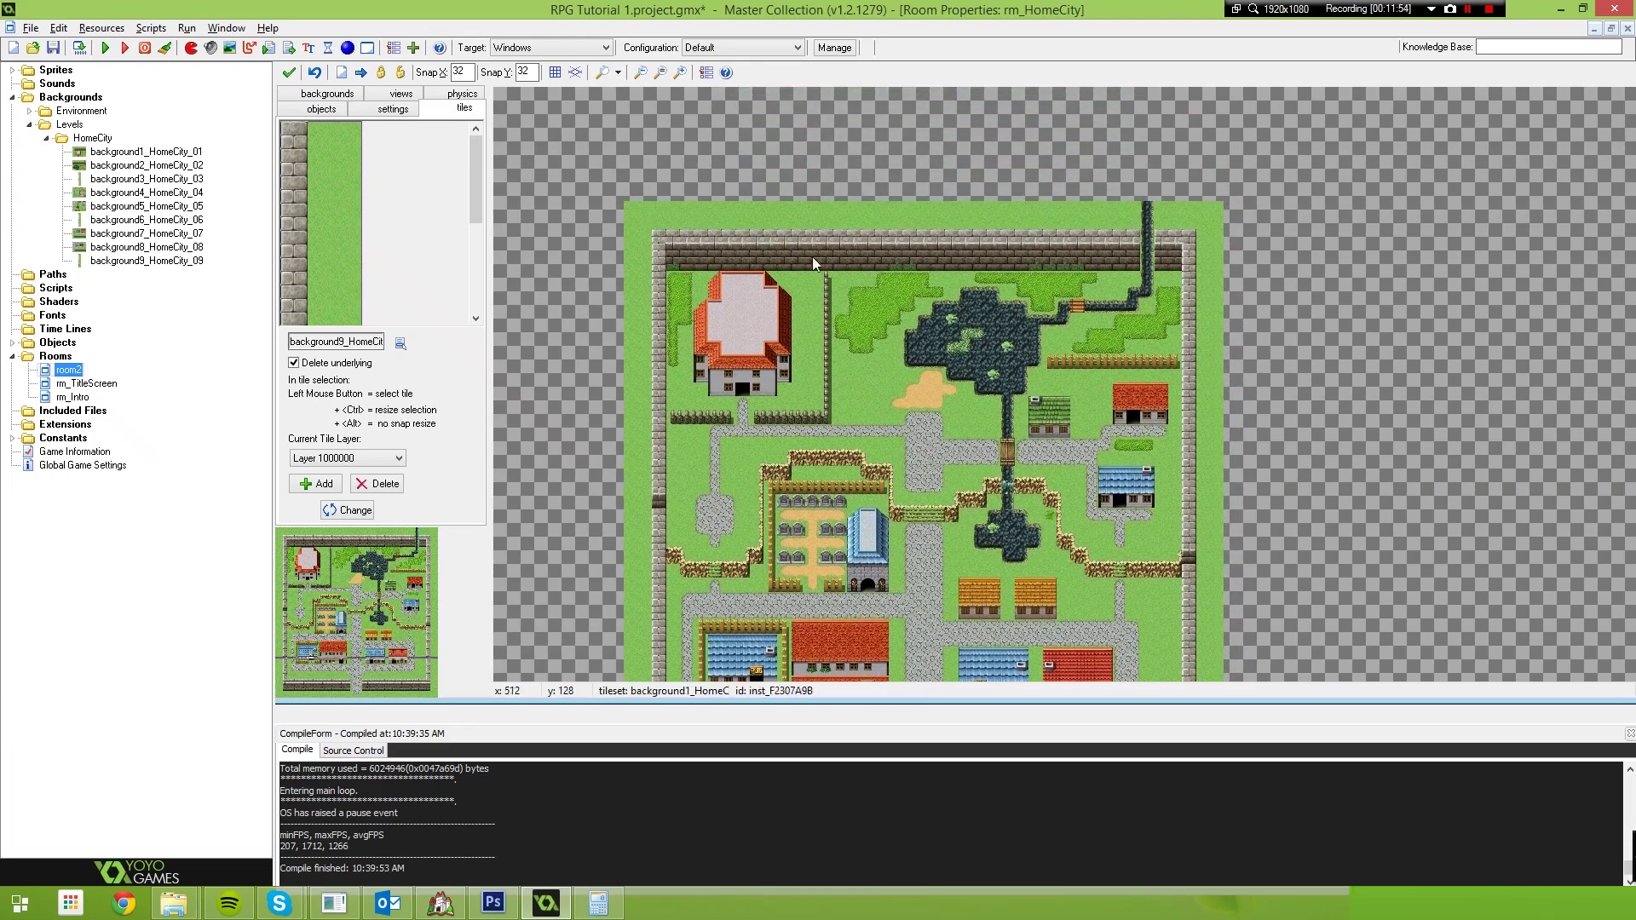
scroll(931, 560, down, 3)
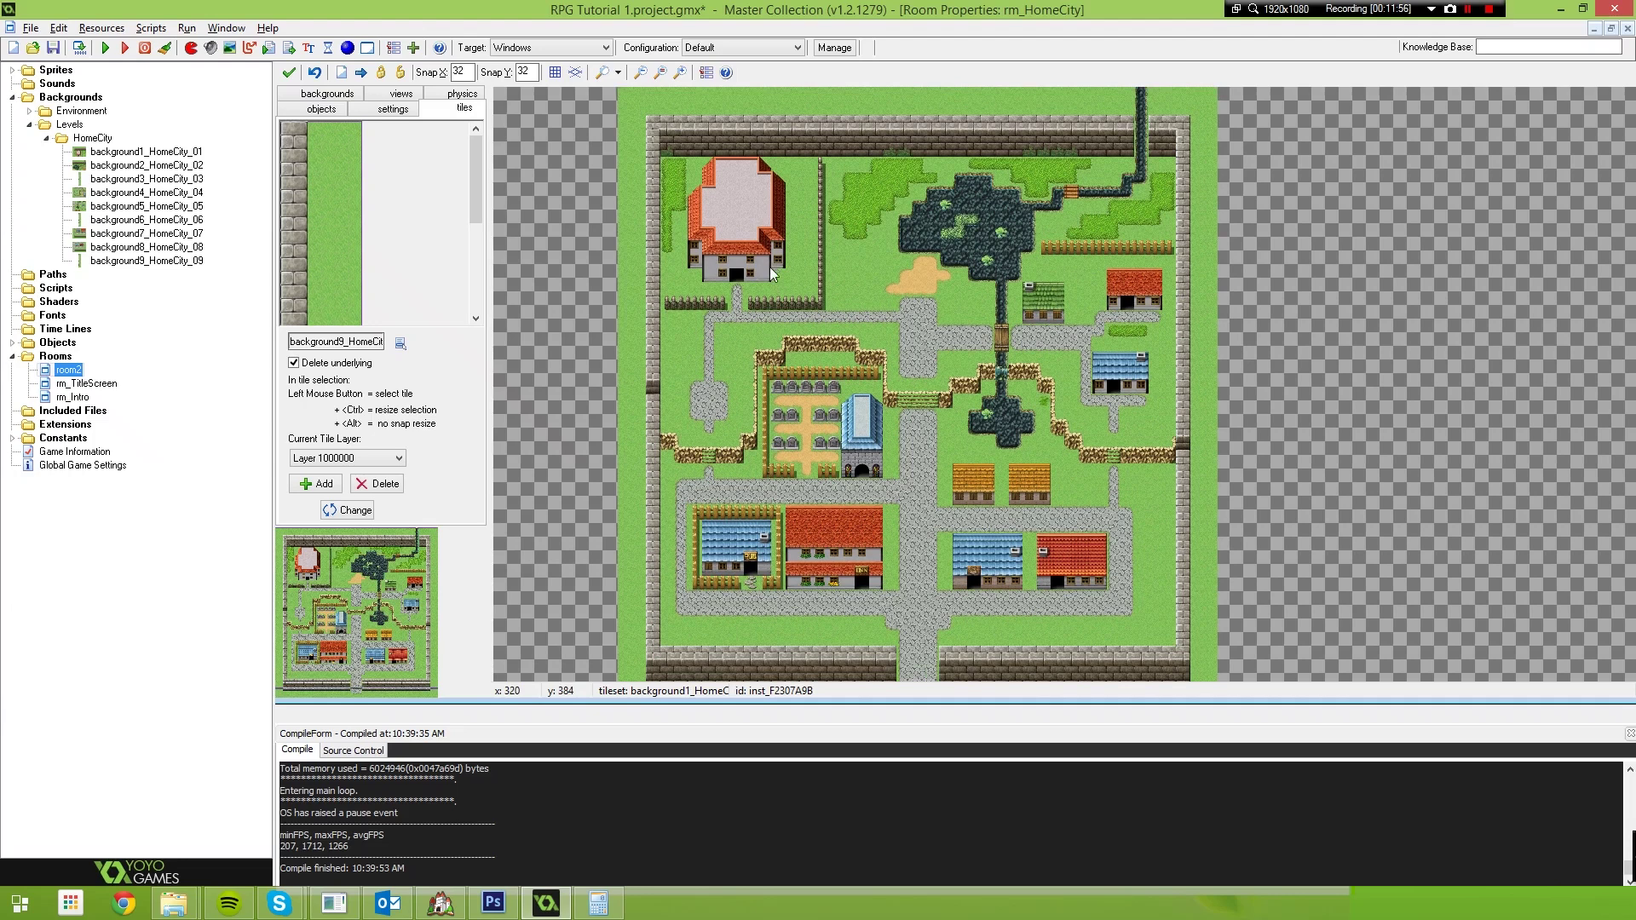
ctrl+scroll(865, 439, up, 2)
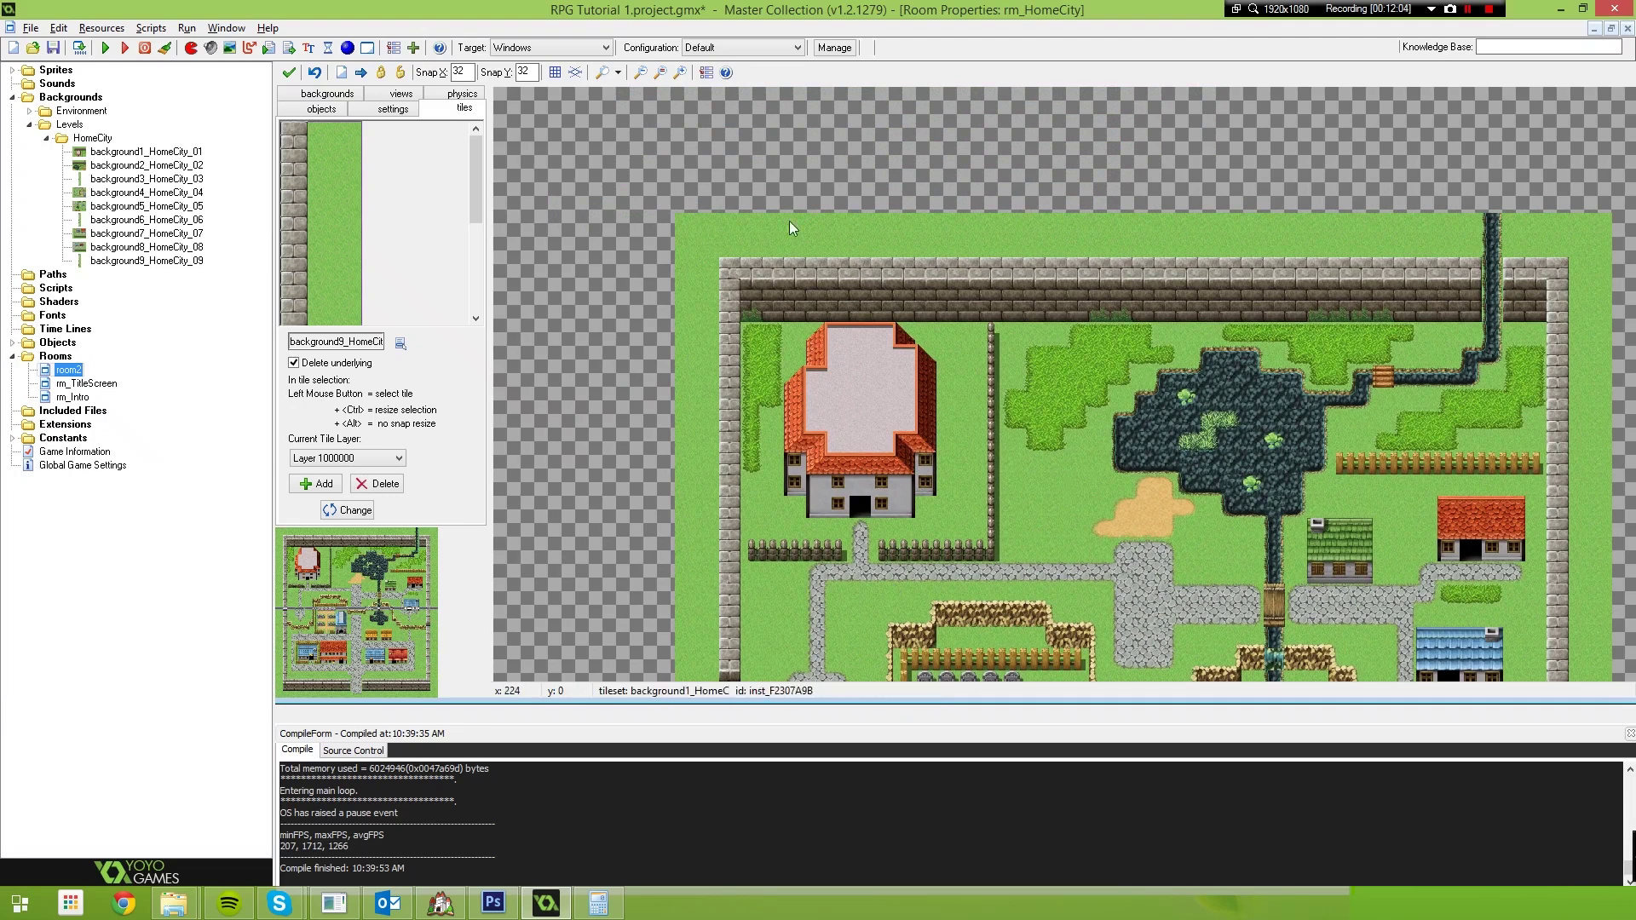
middle_drag(1087, 482, 978, 386)
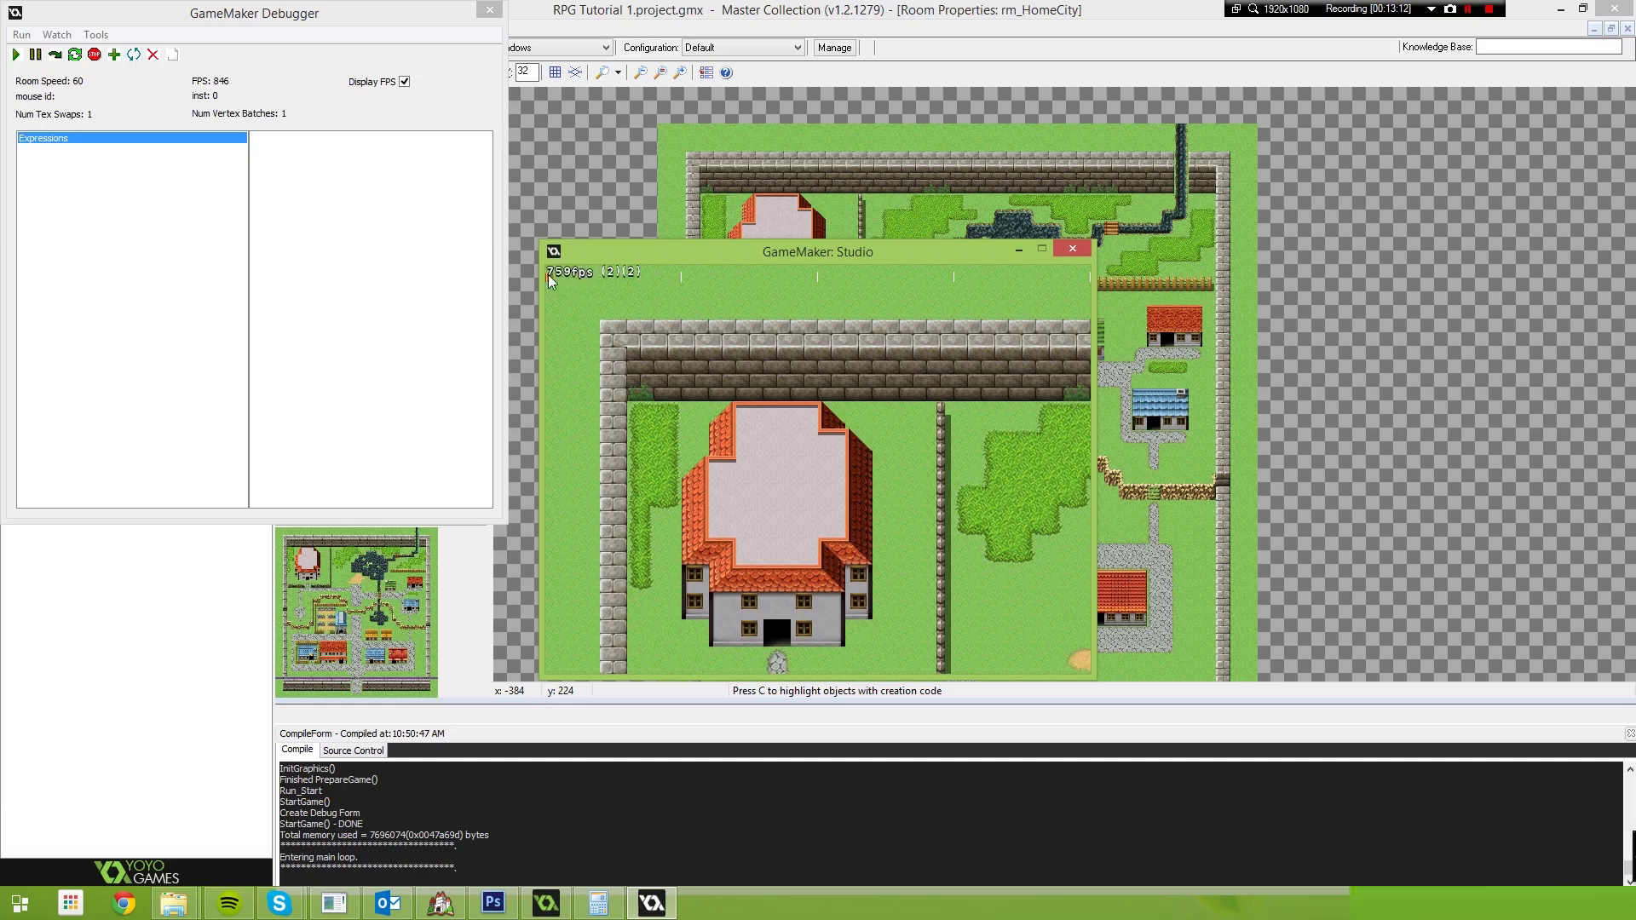
Reposition the running HomeCity game window, then close the GameMaker Debugger.
drag(651, 251, 652, 238)
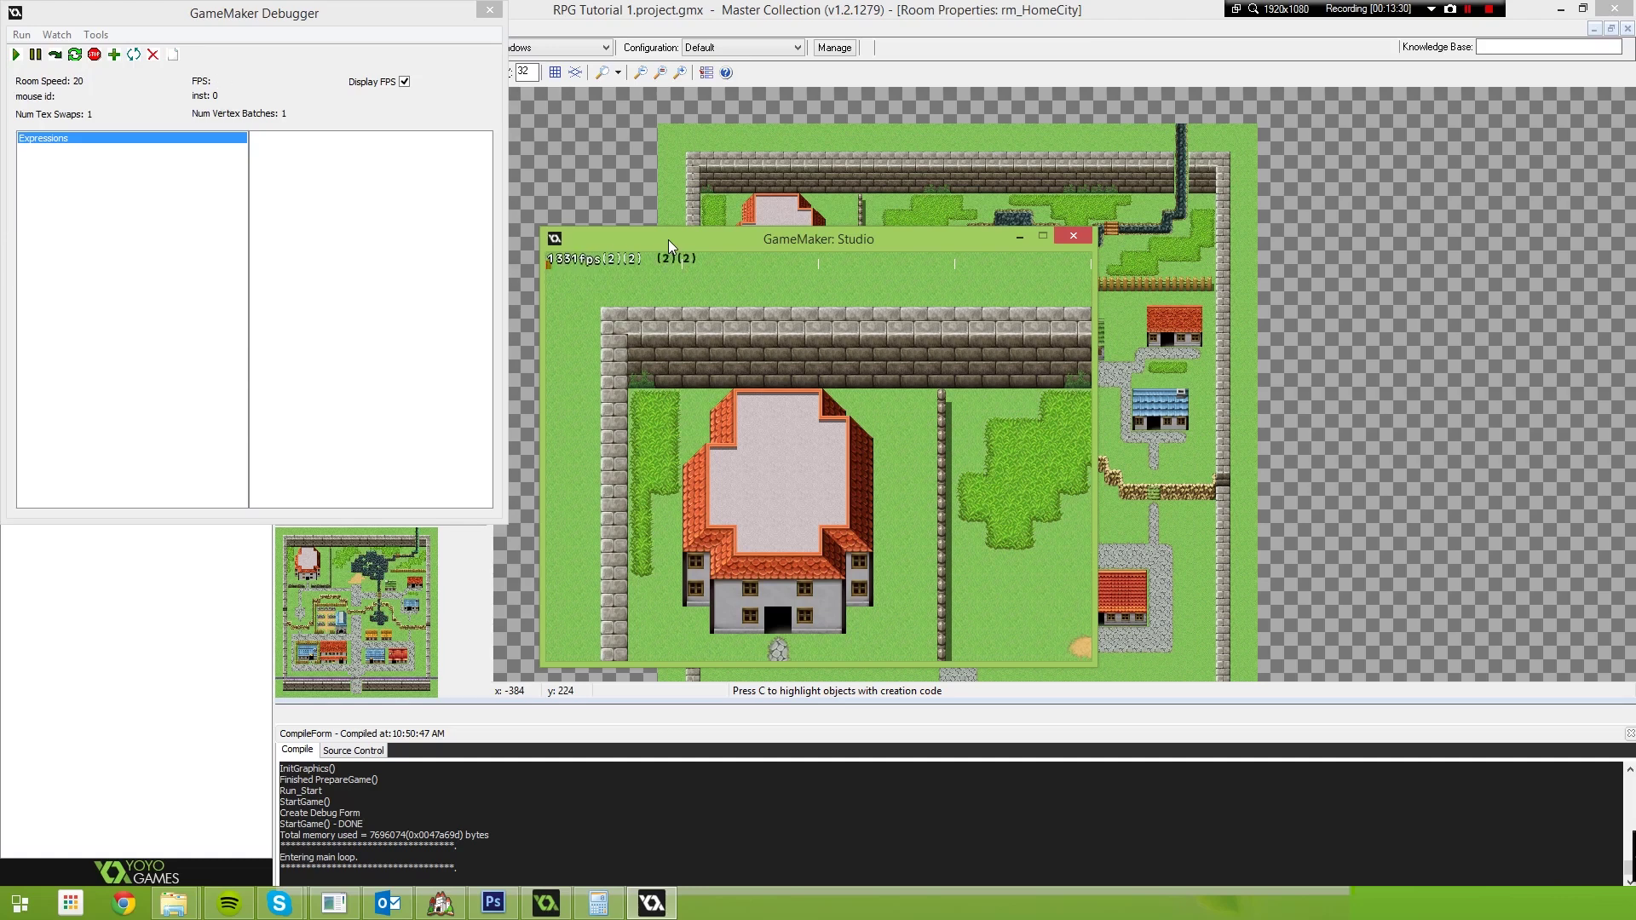
drag(668, 241, 670, 247)
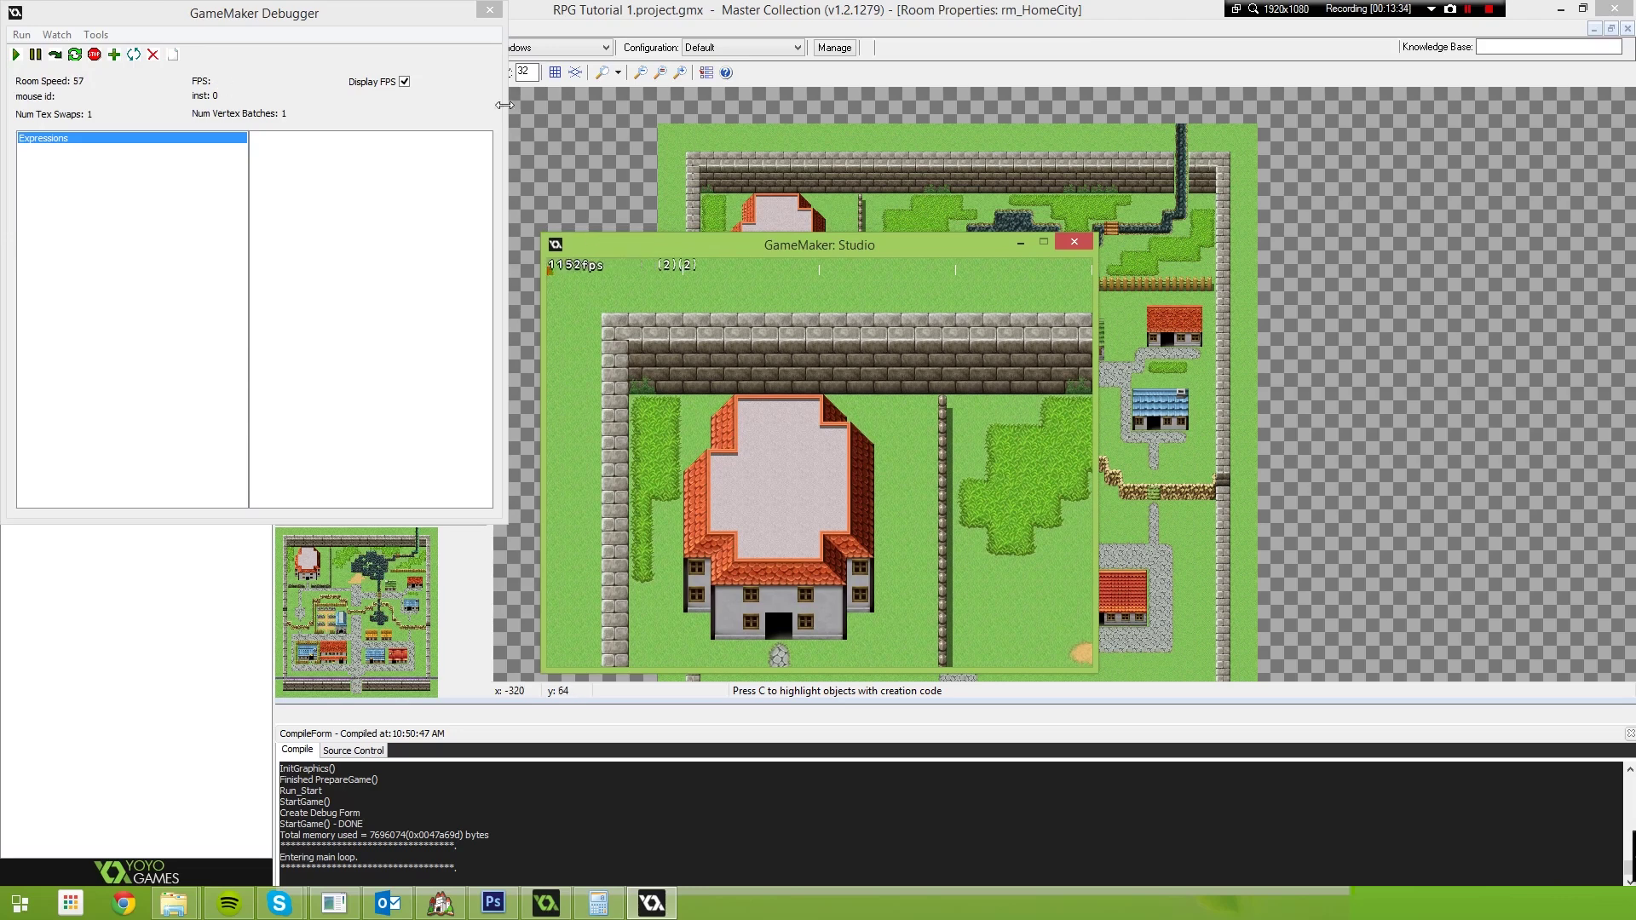
click(489, 12)
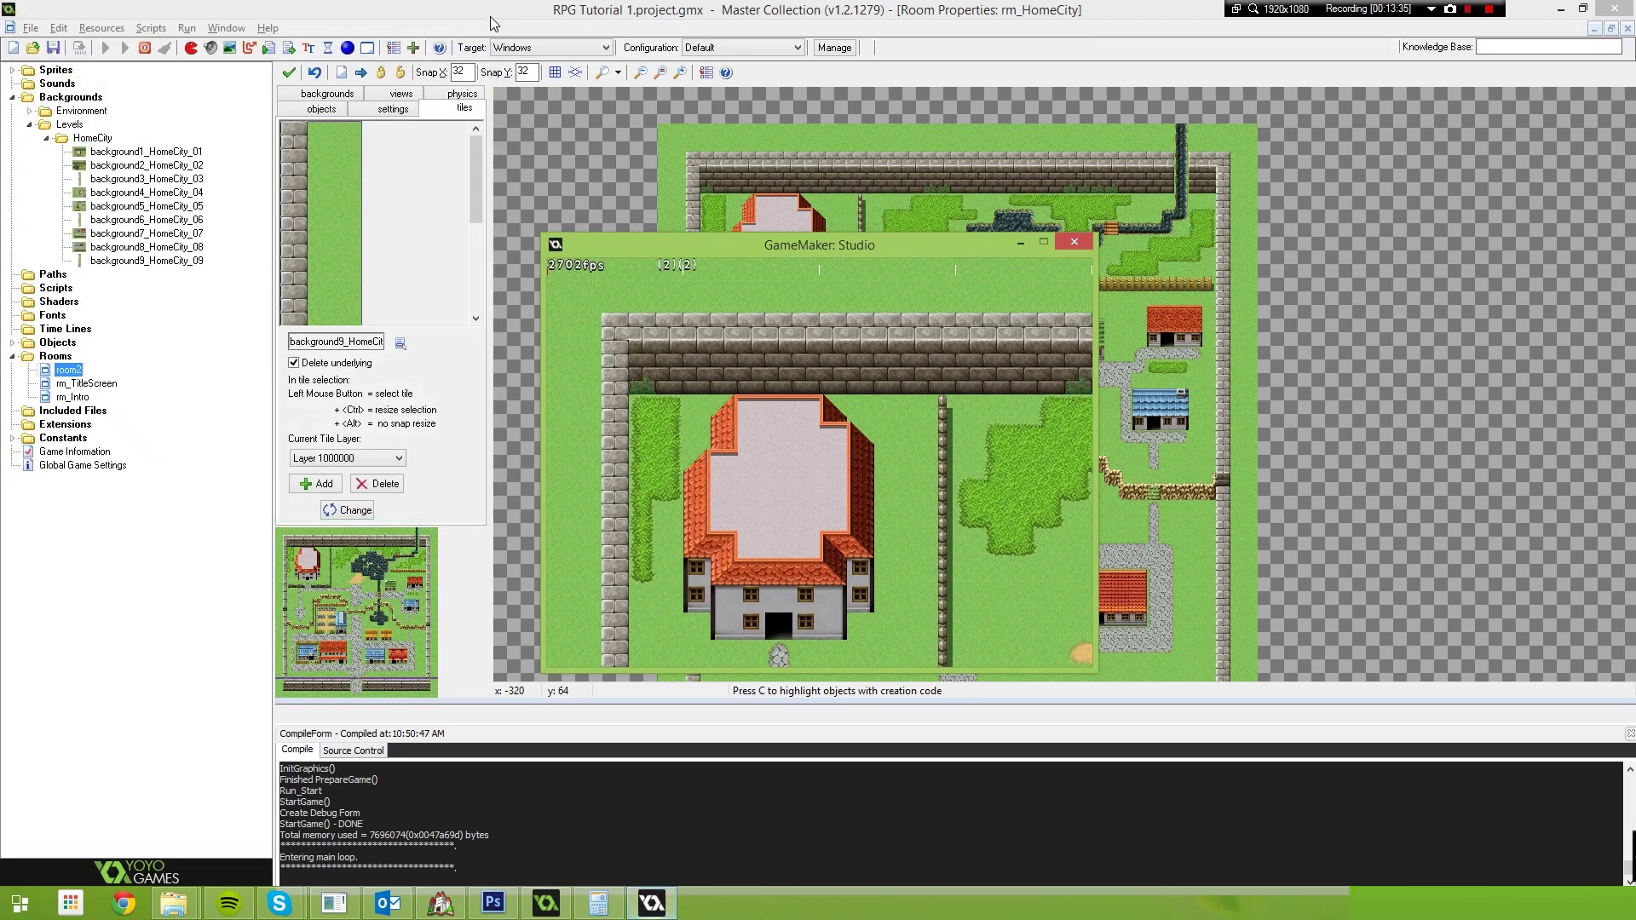
Close the test game and read max FPS 3623 and average FPS 2567 in the compile log.
click(1074, 241)
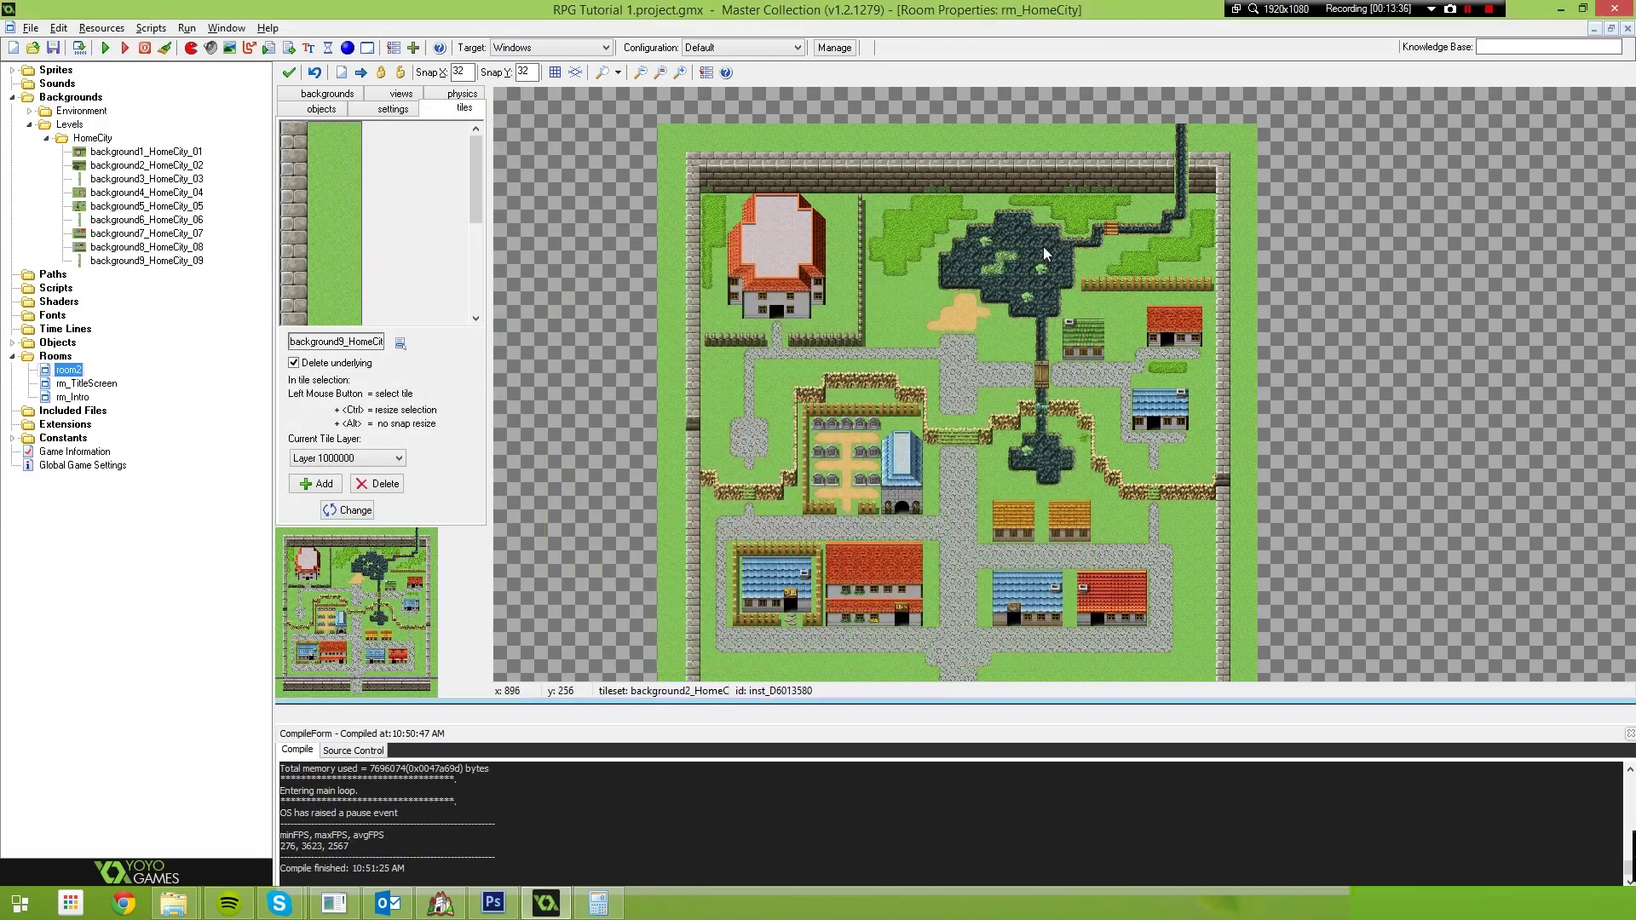
drag(299, 841, 291, 838)
click(293, 847)
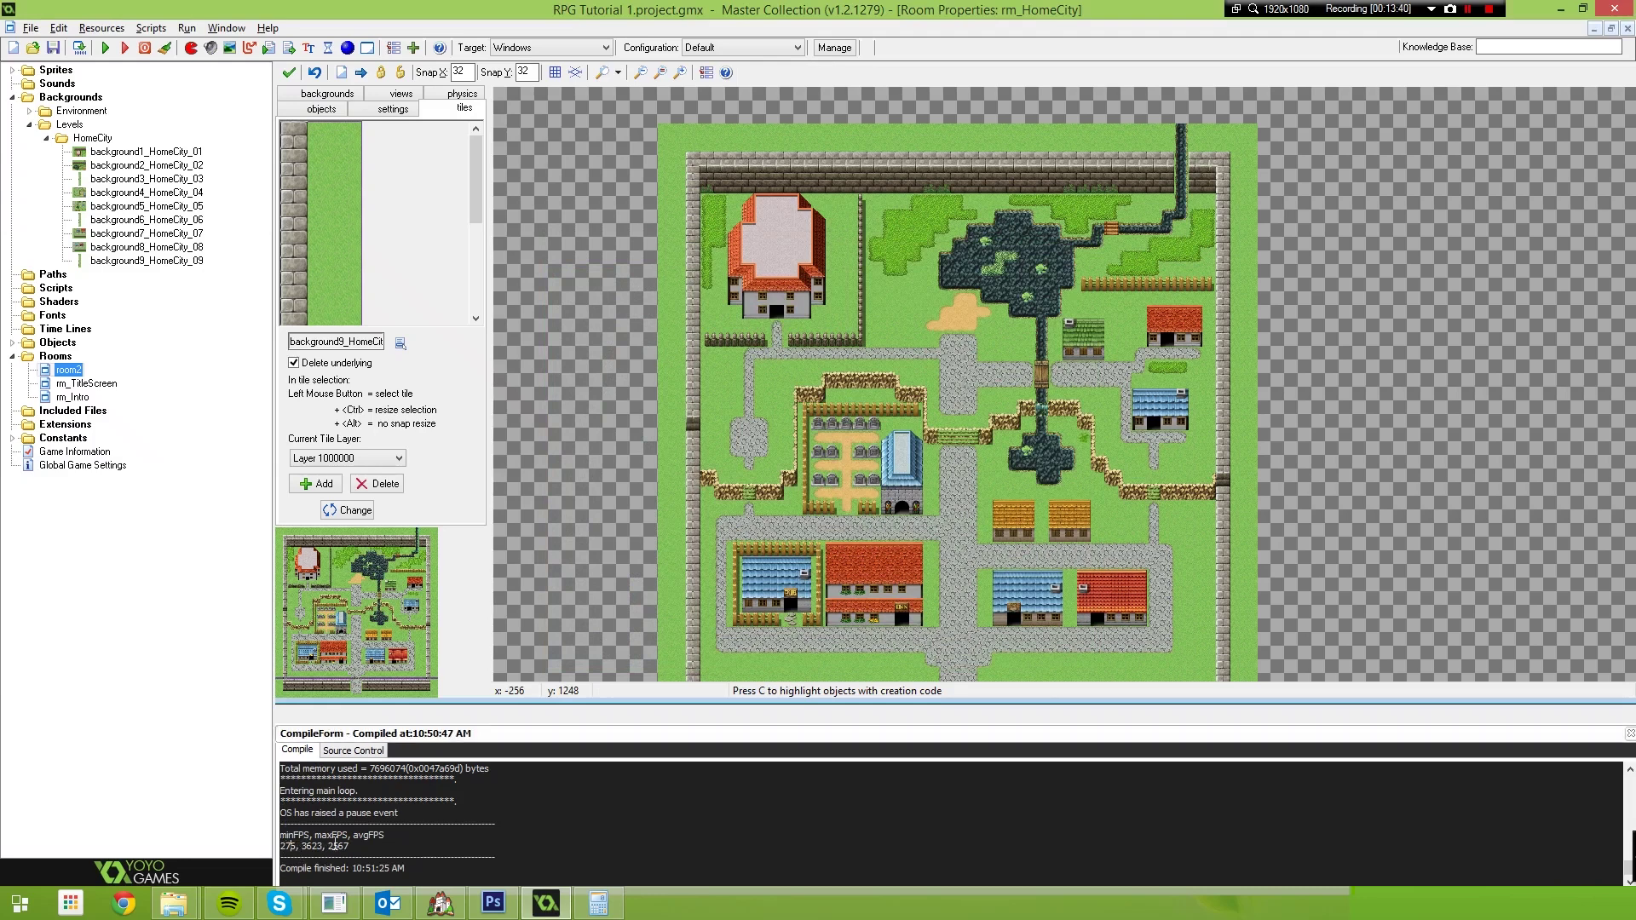
double_click(310, 849)
double_click(334, 846)
Zoom the room editor in and out over the town map, then close the room settings.
scroll(823, 499, down, 2)
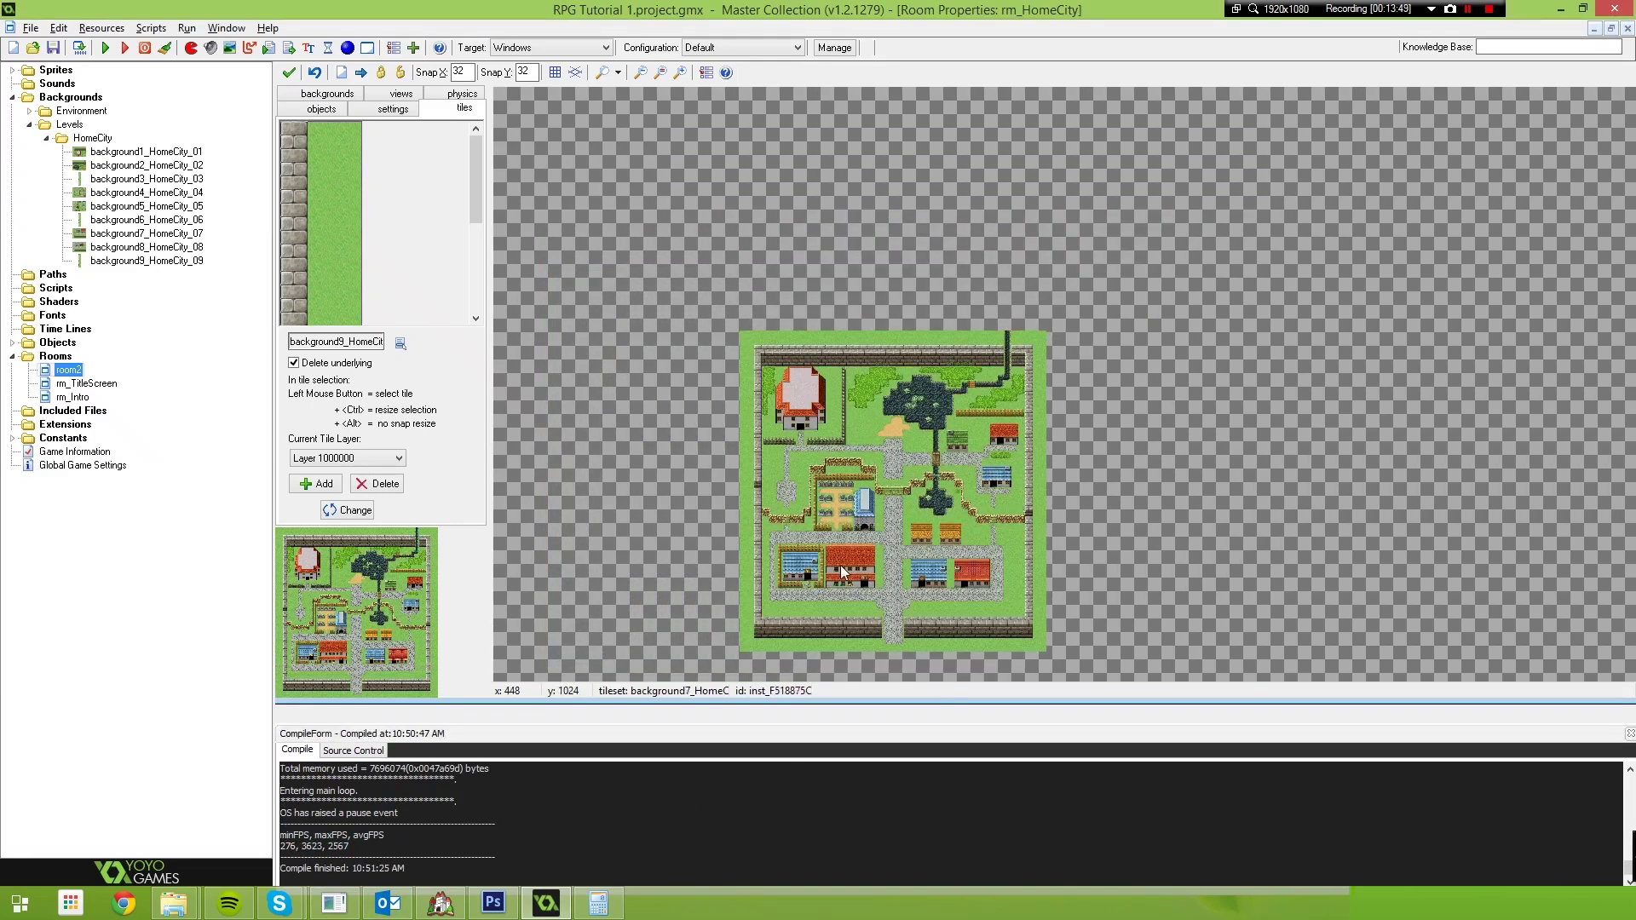
scroll(839, 535, up, 1)
scroll(837, 527, up, 3)
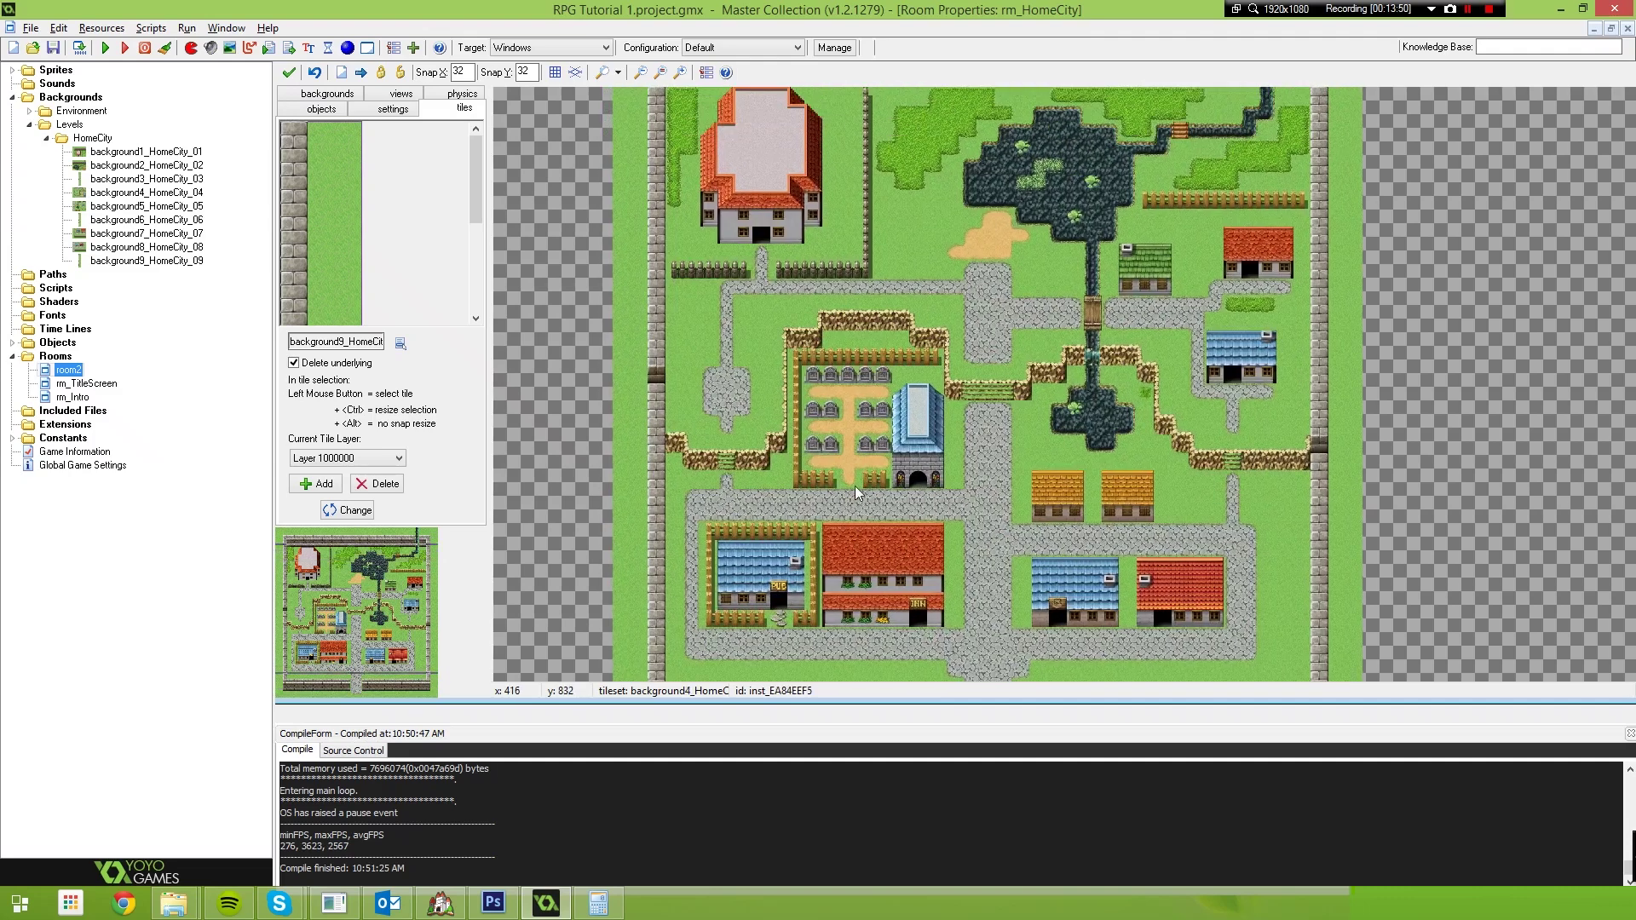
scroll(835, 475, up, 3)
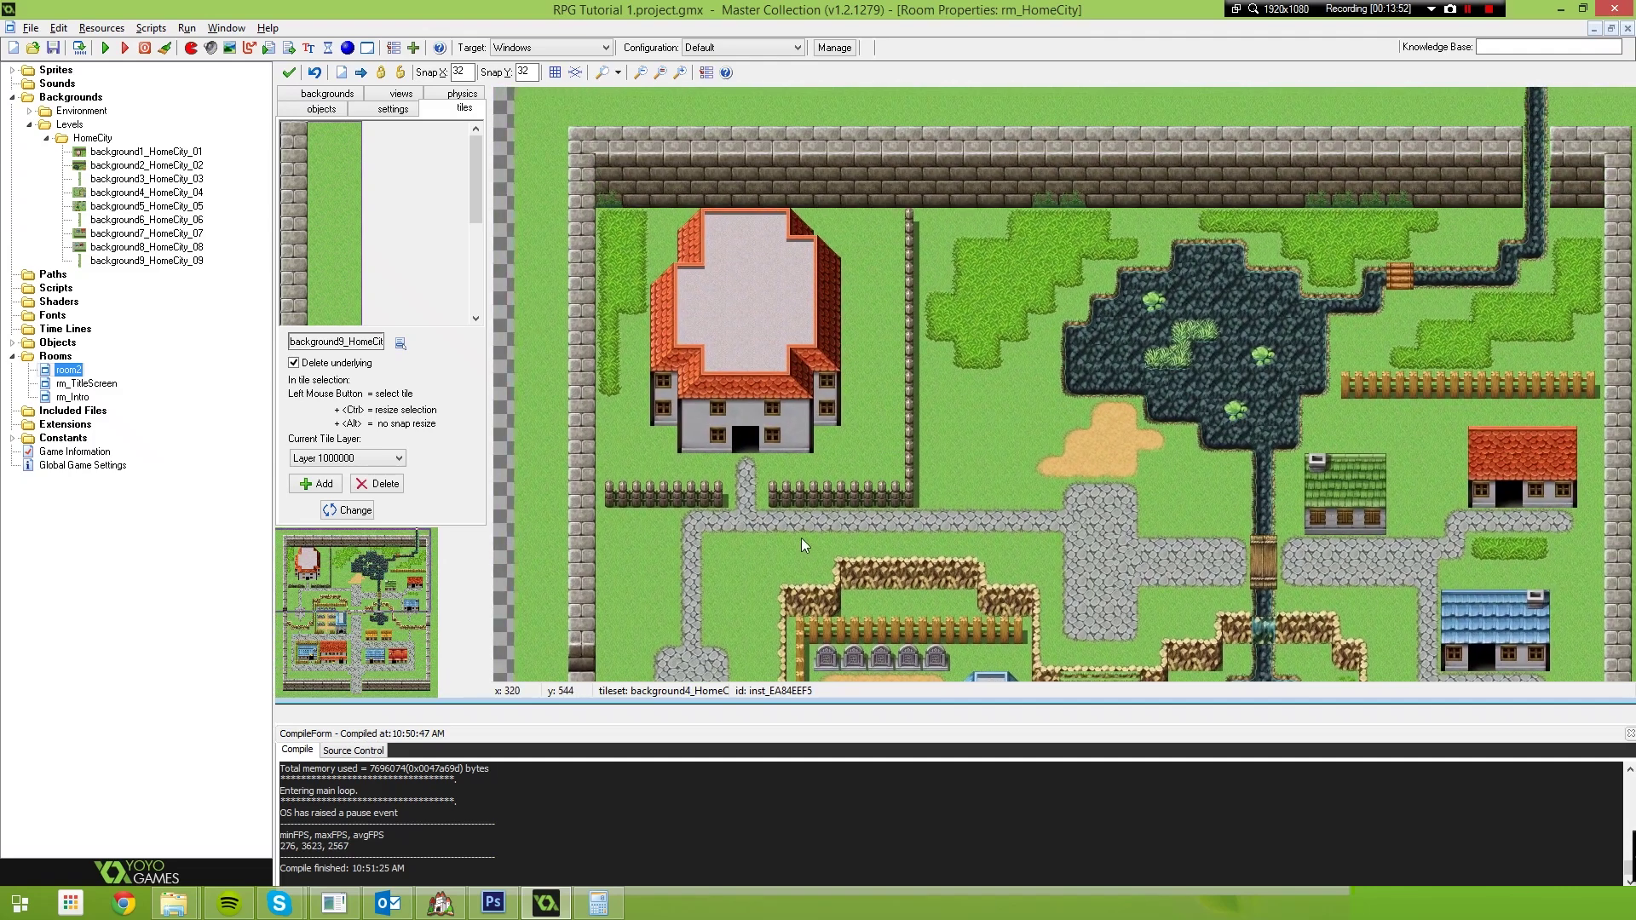
scroll(780, 560, up, 3)
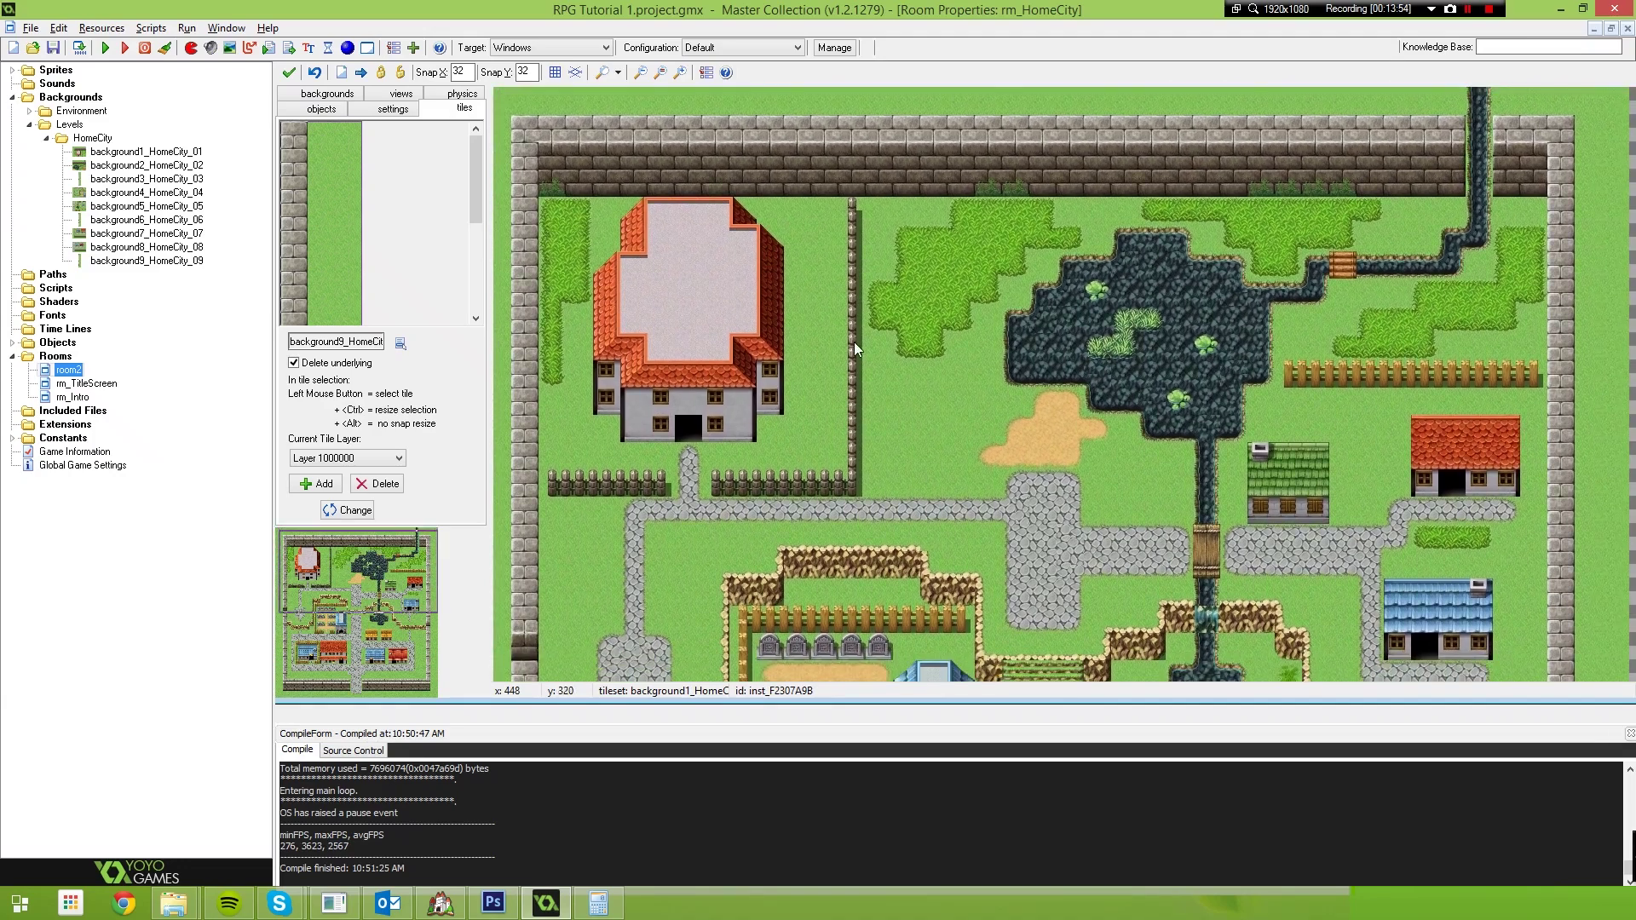
scroll(923, 391, down, 3)
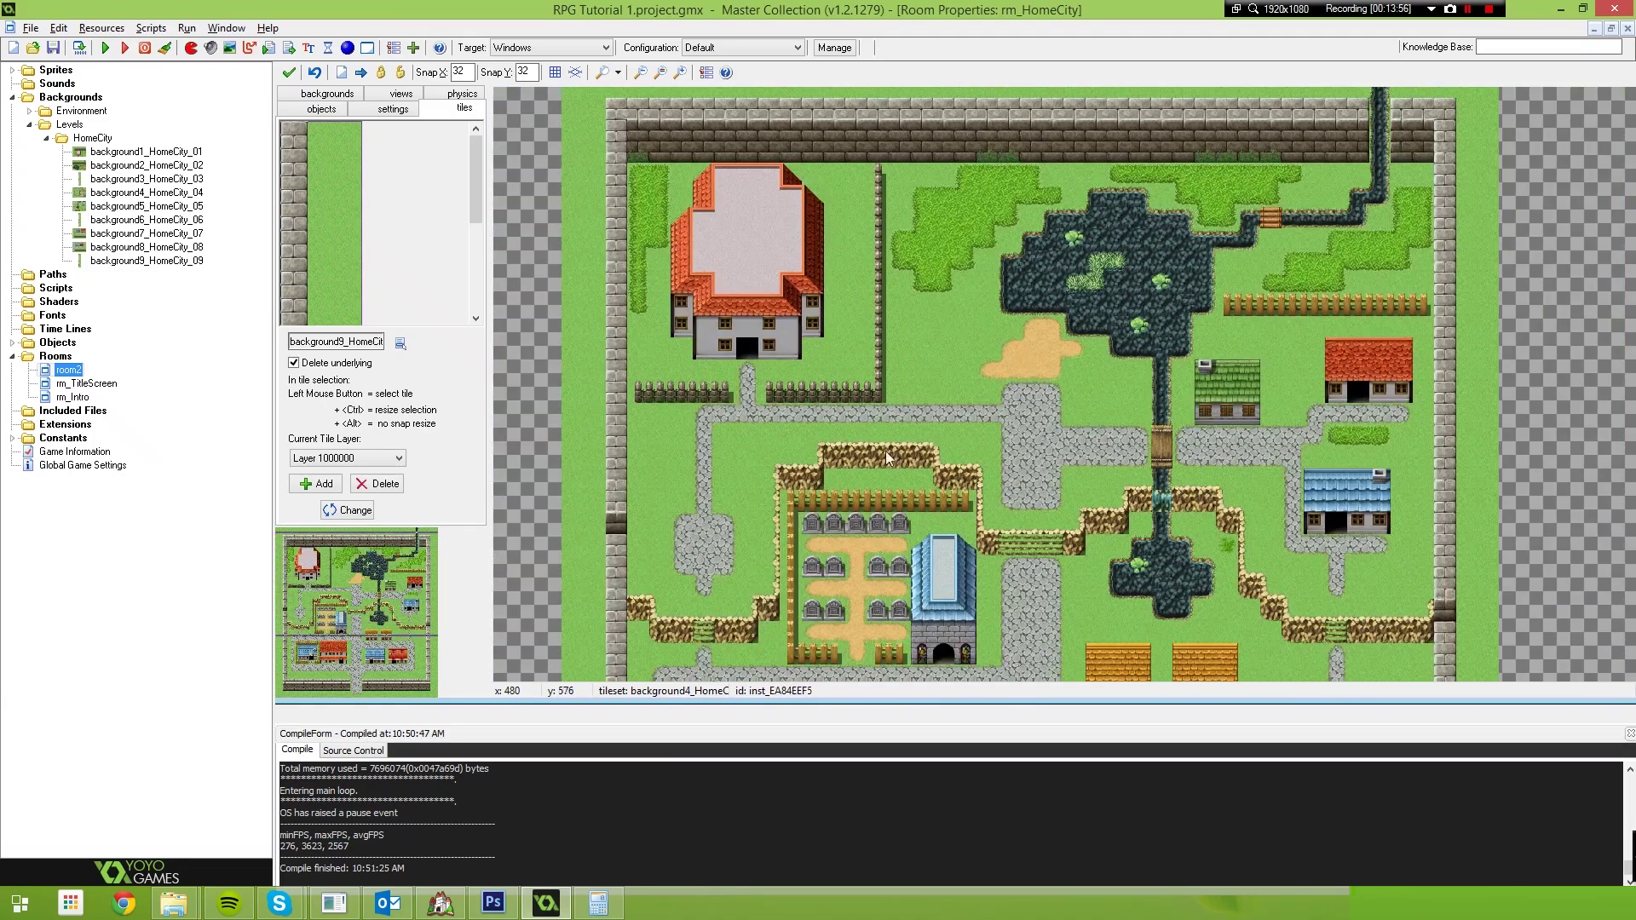
click(289, 73)
Reopen rm_HomeCity and pick Nature > obj_Tree as the object to place.
double_click(75, 371)
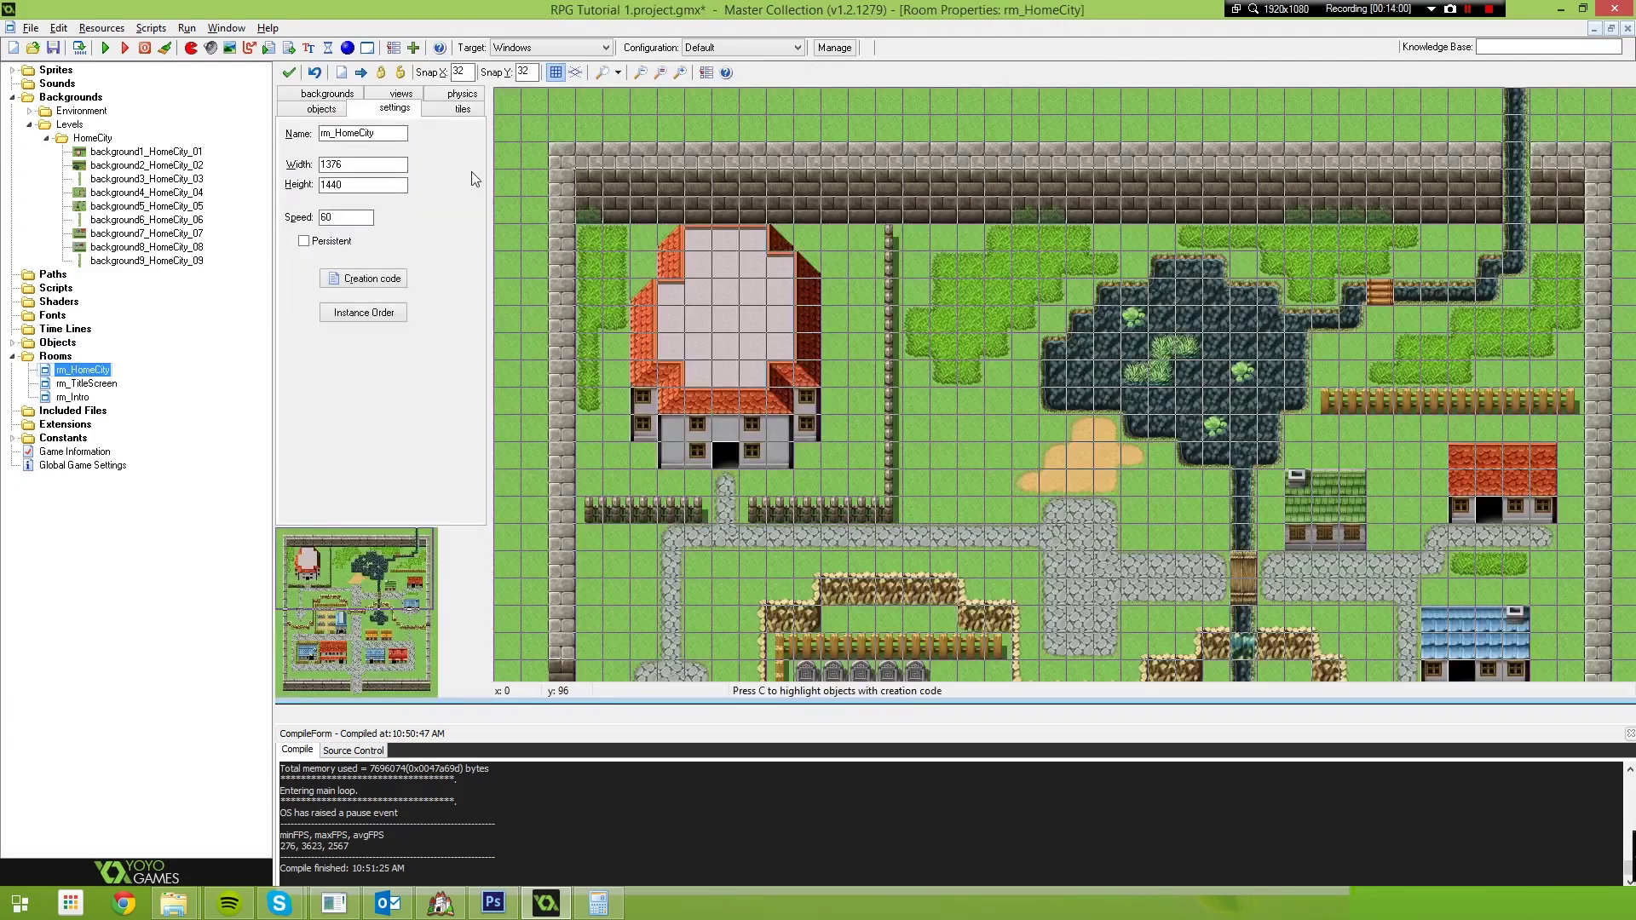
scroll(949, 457, down, 1)
scroll(1113, 545, down, 2)
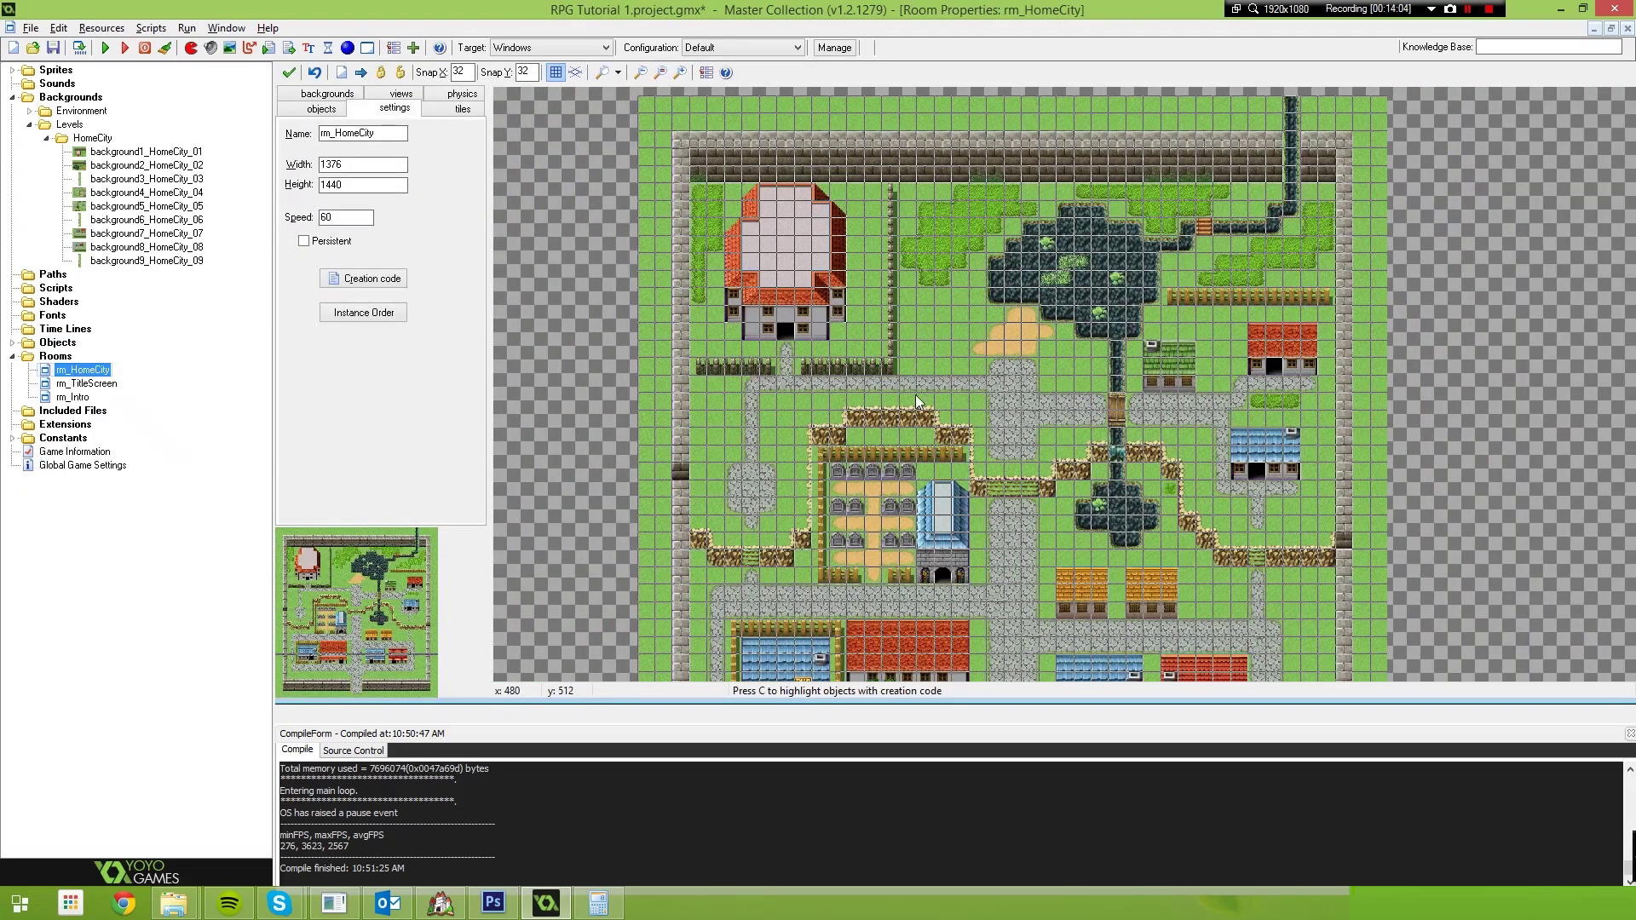
scroll(1157, 287, up, 3)
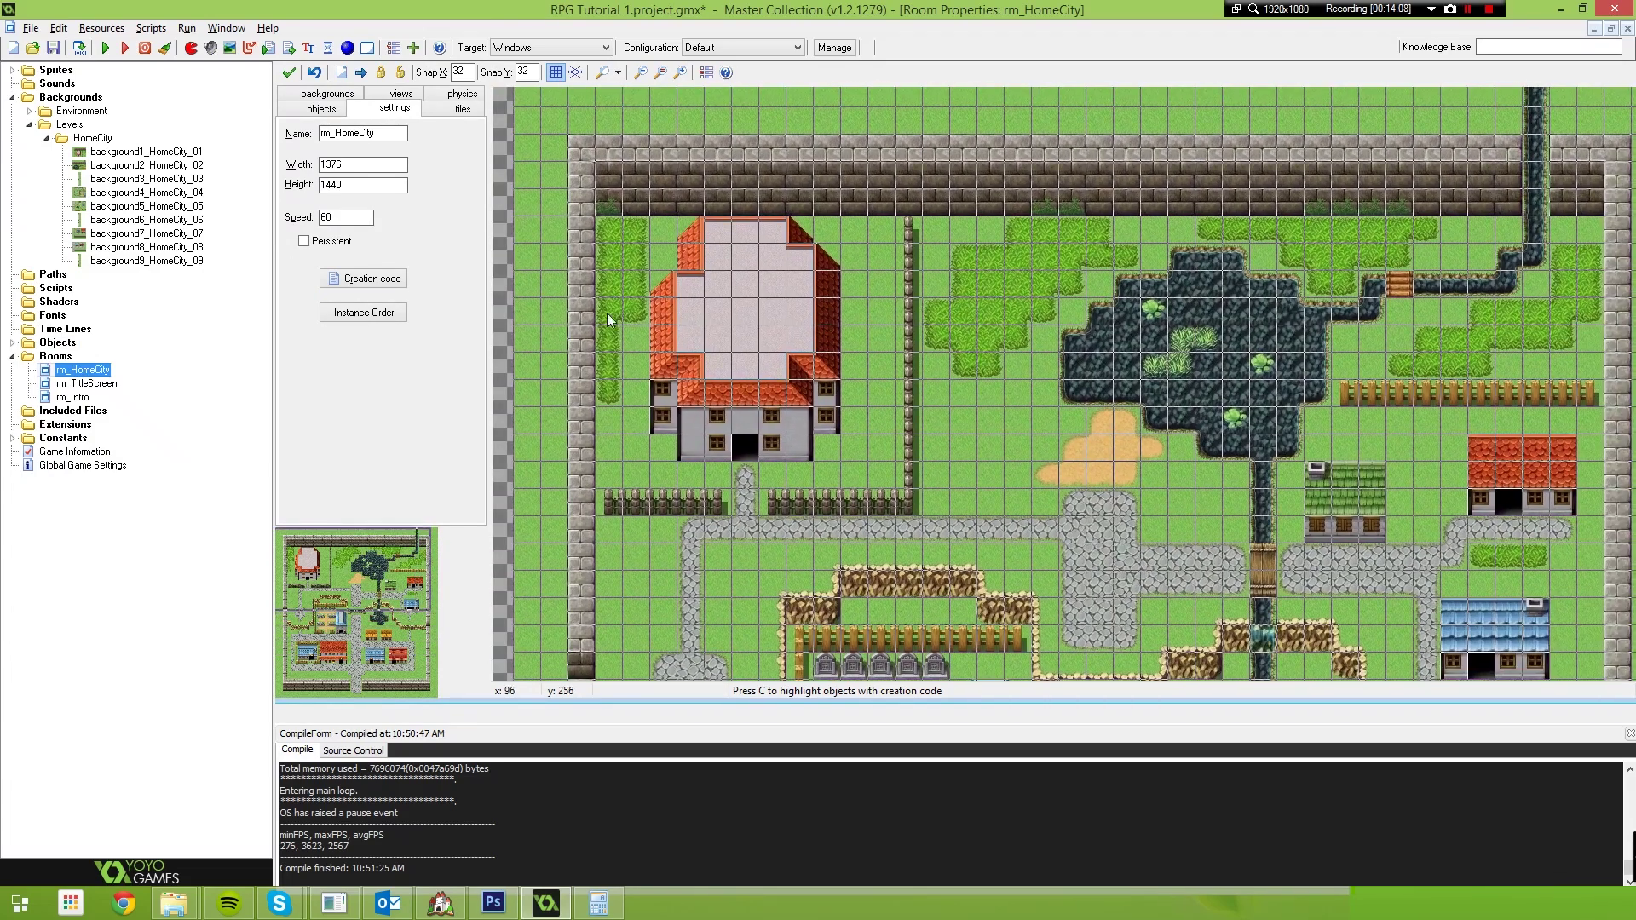
click(322, 109)
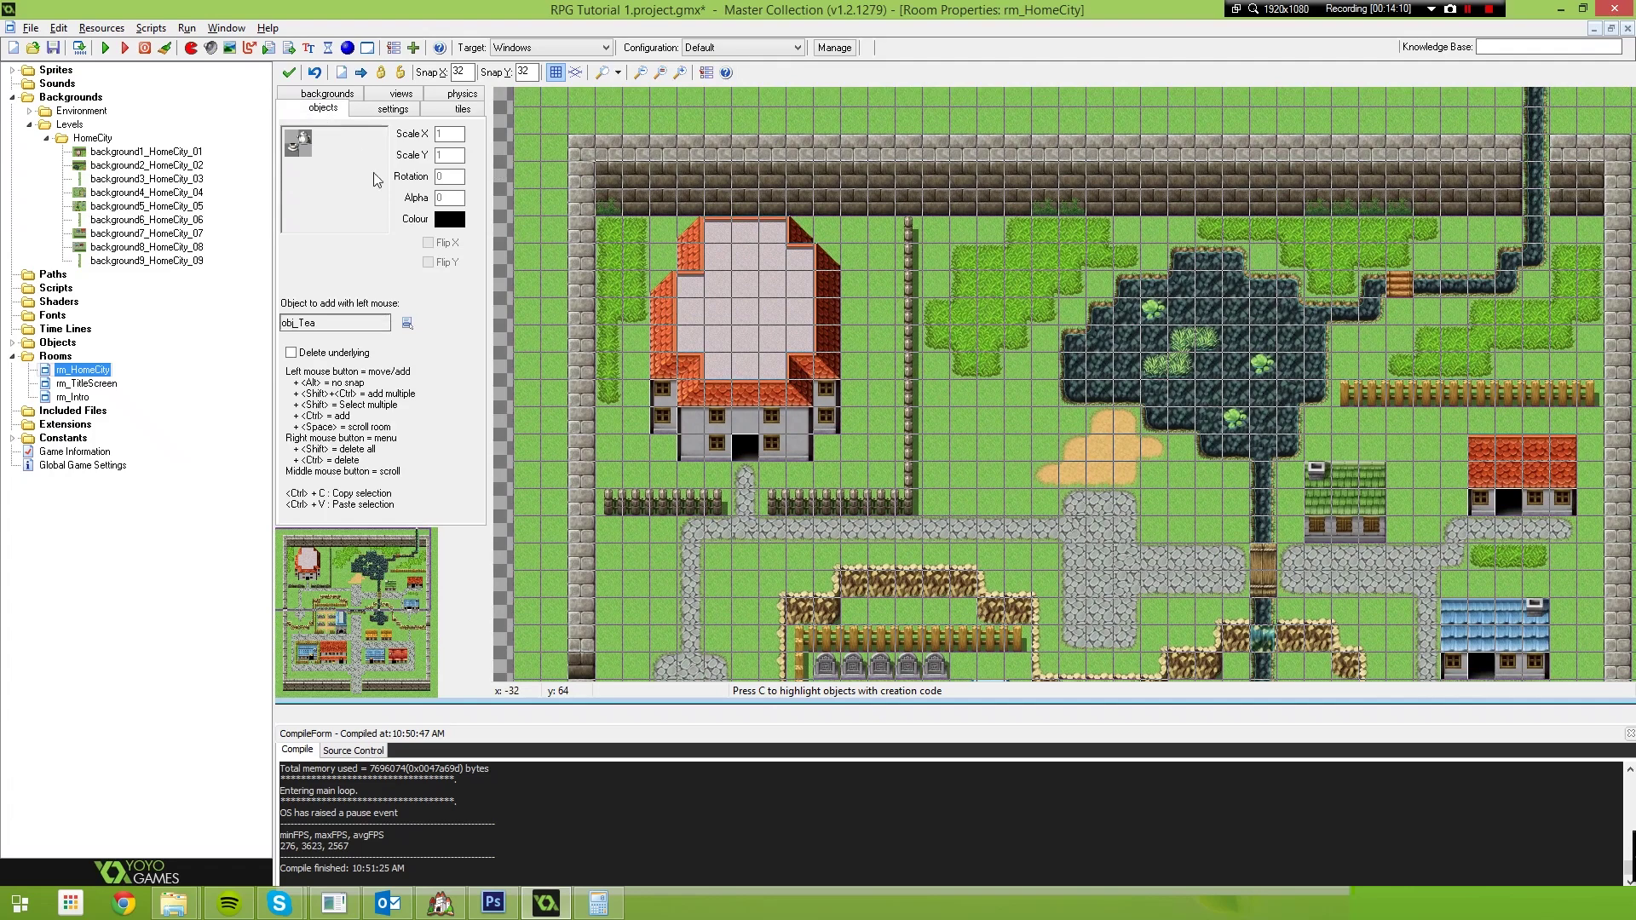
click(407, 323)
mouse_move(460, 356)
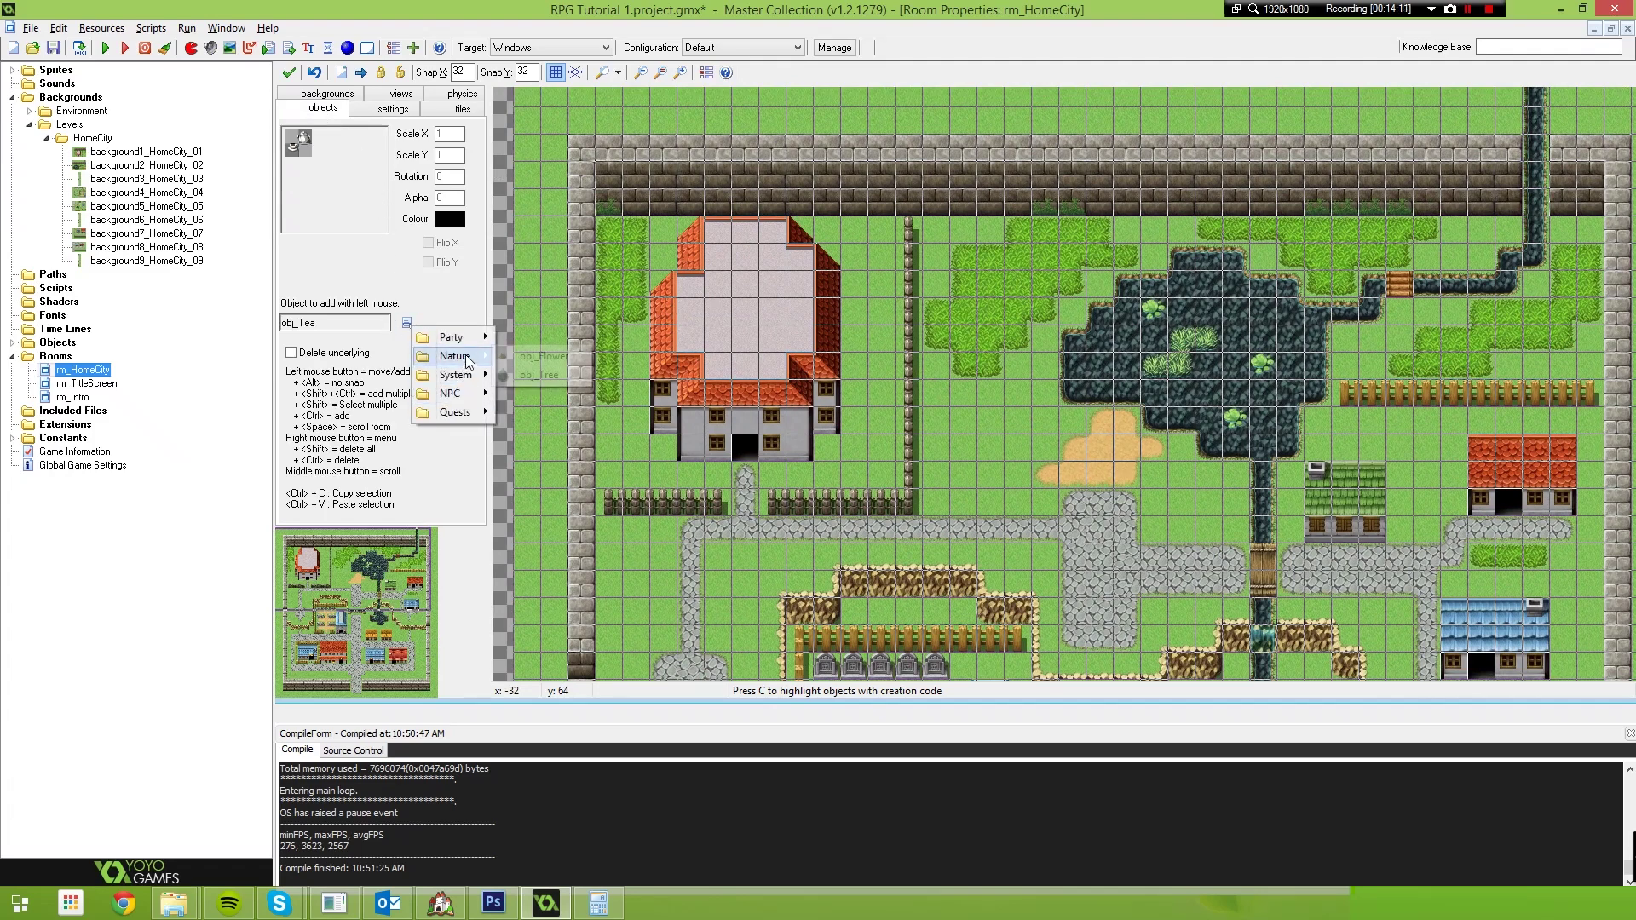
click(539, 375)
Place trees beside the red-roofed house, by the upper-left wall and in front of it.
click(627, 364)
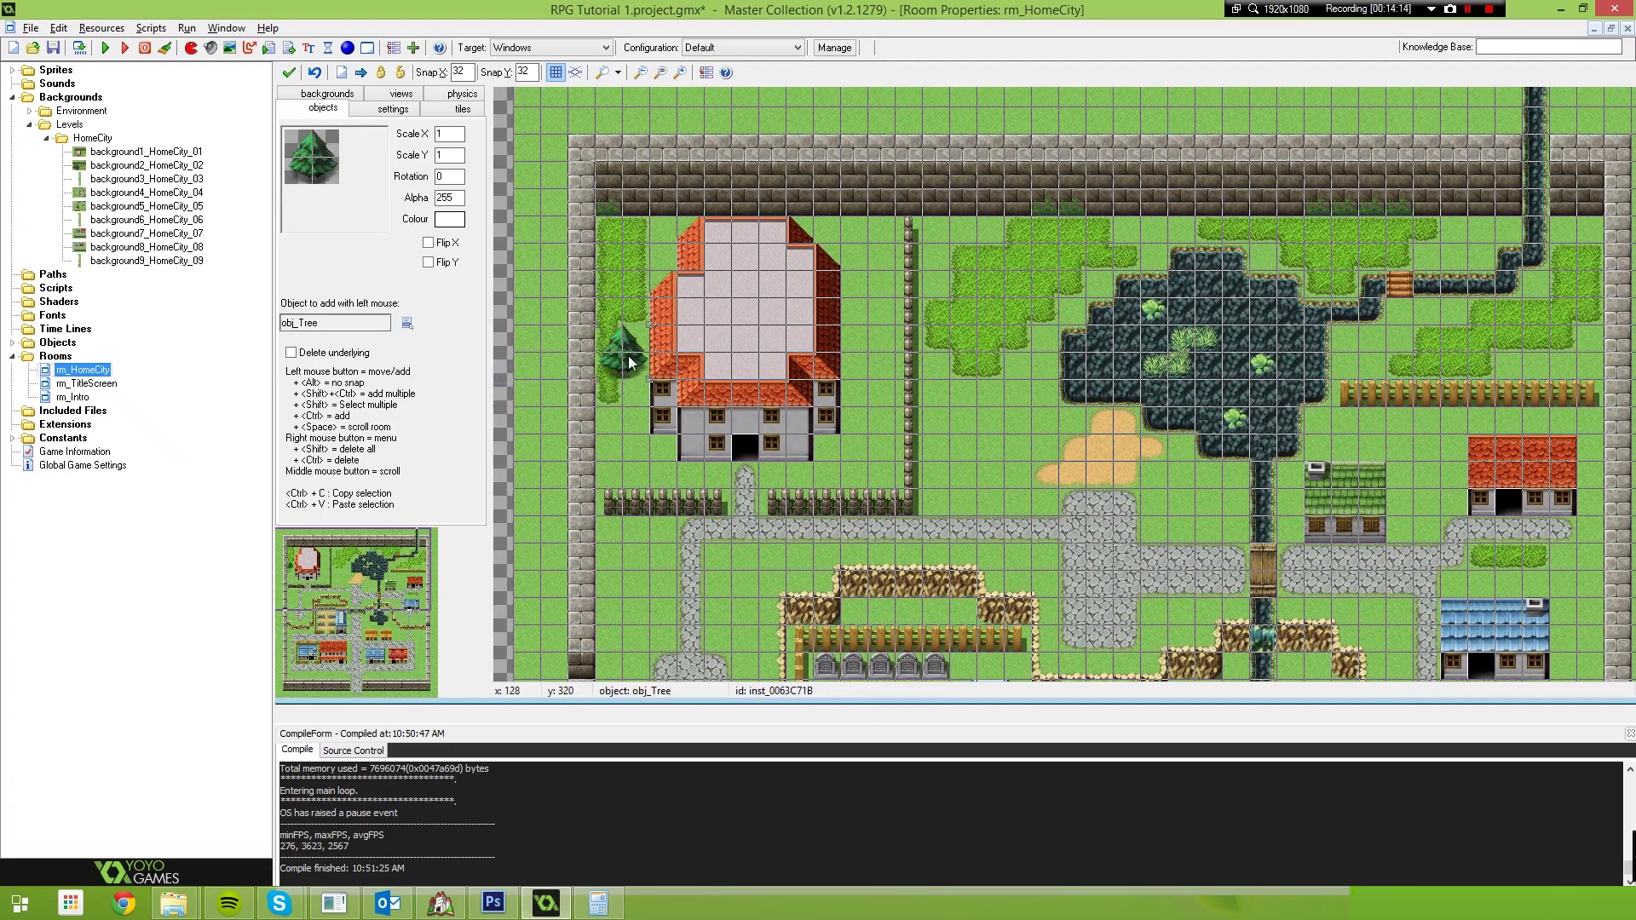
click(622, 286)
drag(632, 253, 651, 257)
key(ctrl+v)
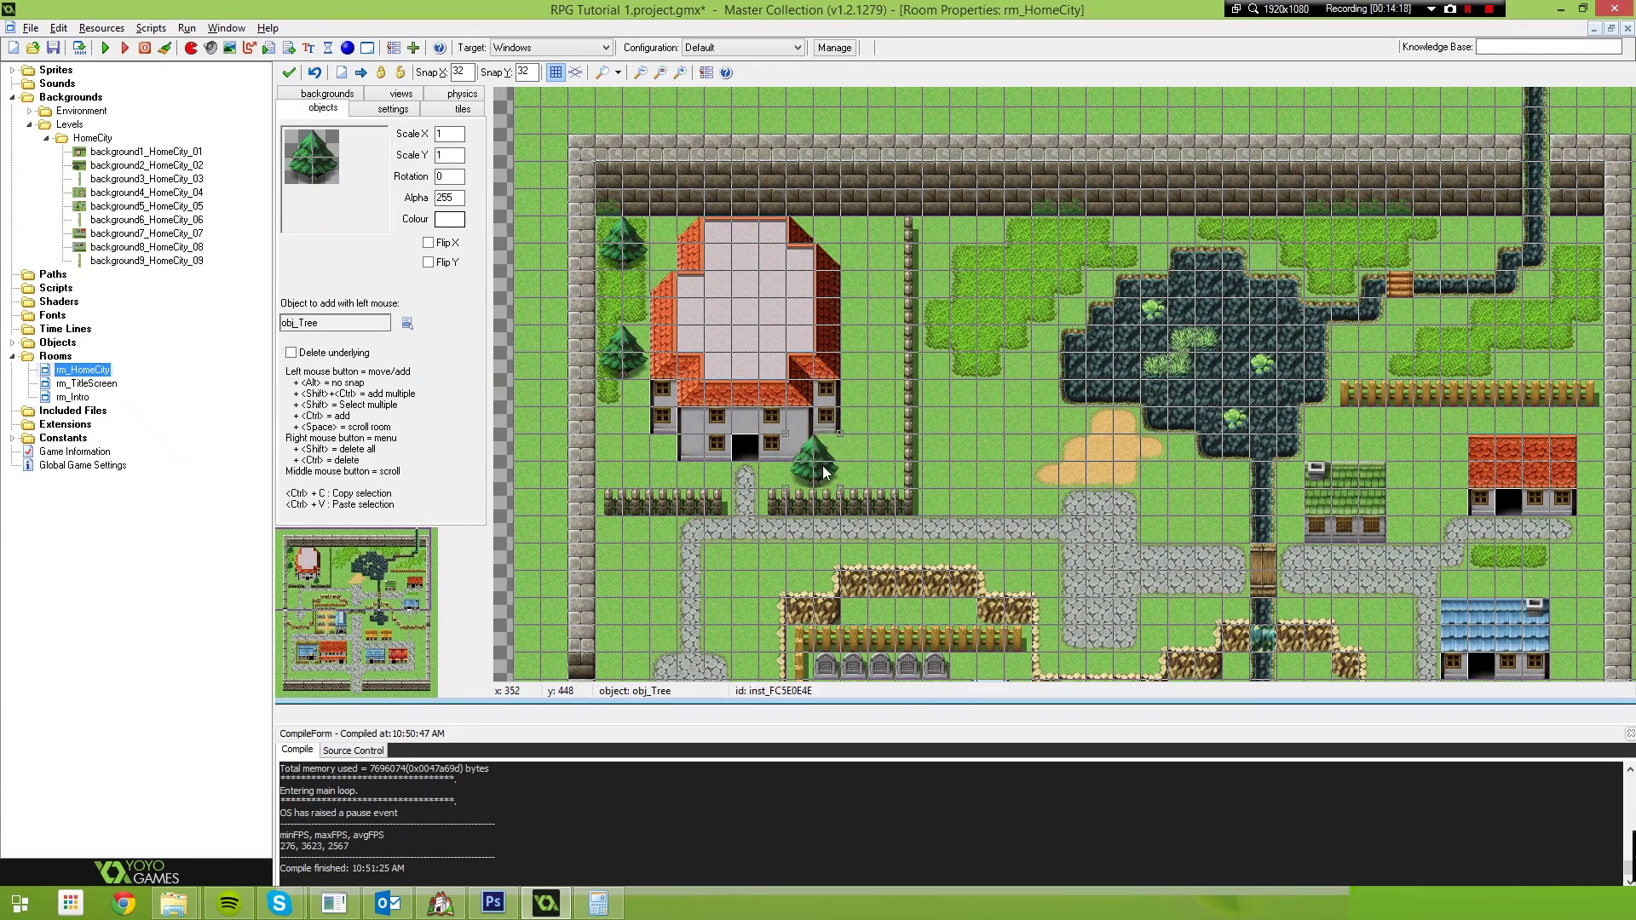
mouse_move(806, 463)
mouse_down()
mouse_move(825, 226)
mouse_move(744, 249)
mouse_move(784, 230)
mouse_move(864, 249)
mouse_move(882, 329)
mouse_move(861, 326)
mouse_move(848, 454)
mouse_move(831, 451)
mouse_up()
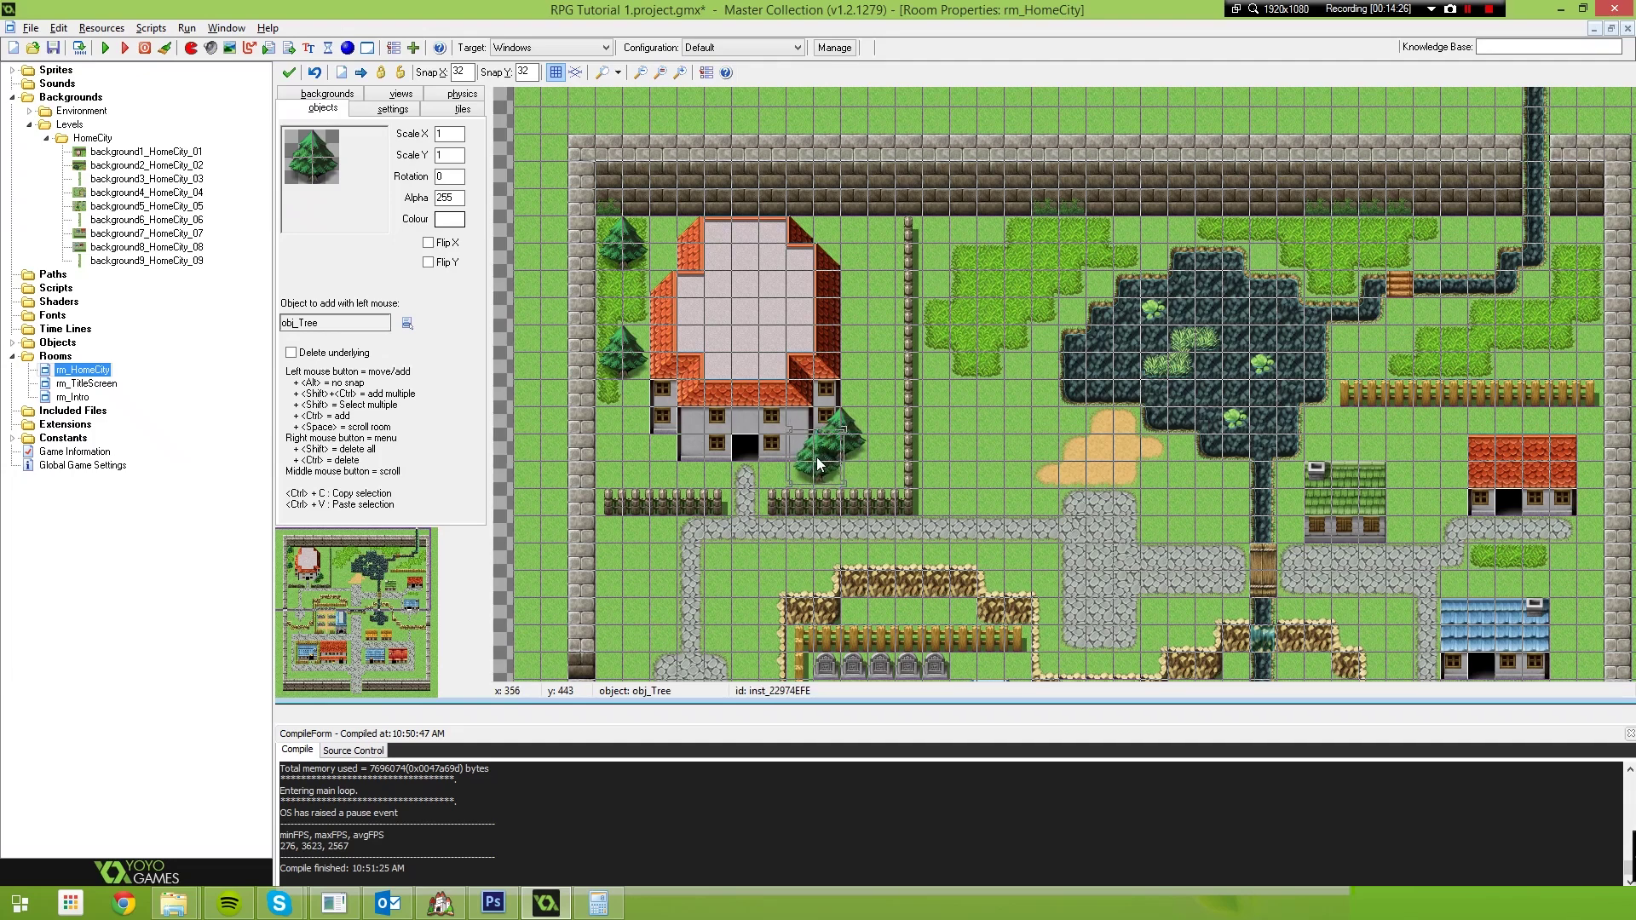
click(790, 464)
click(713, 474)
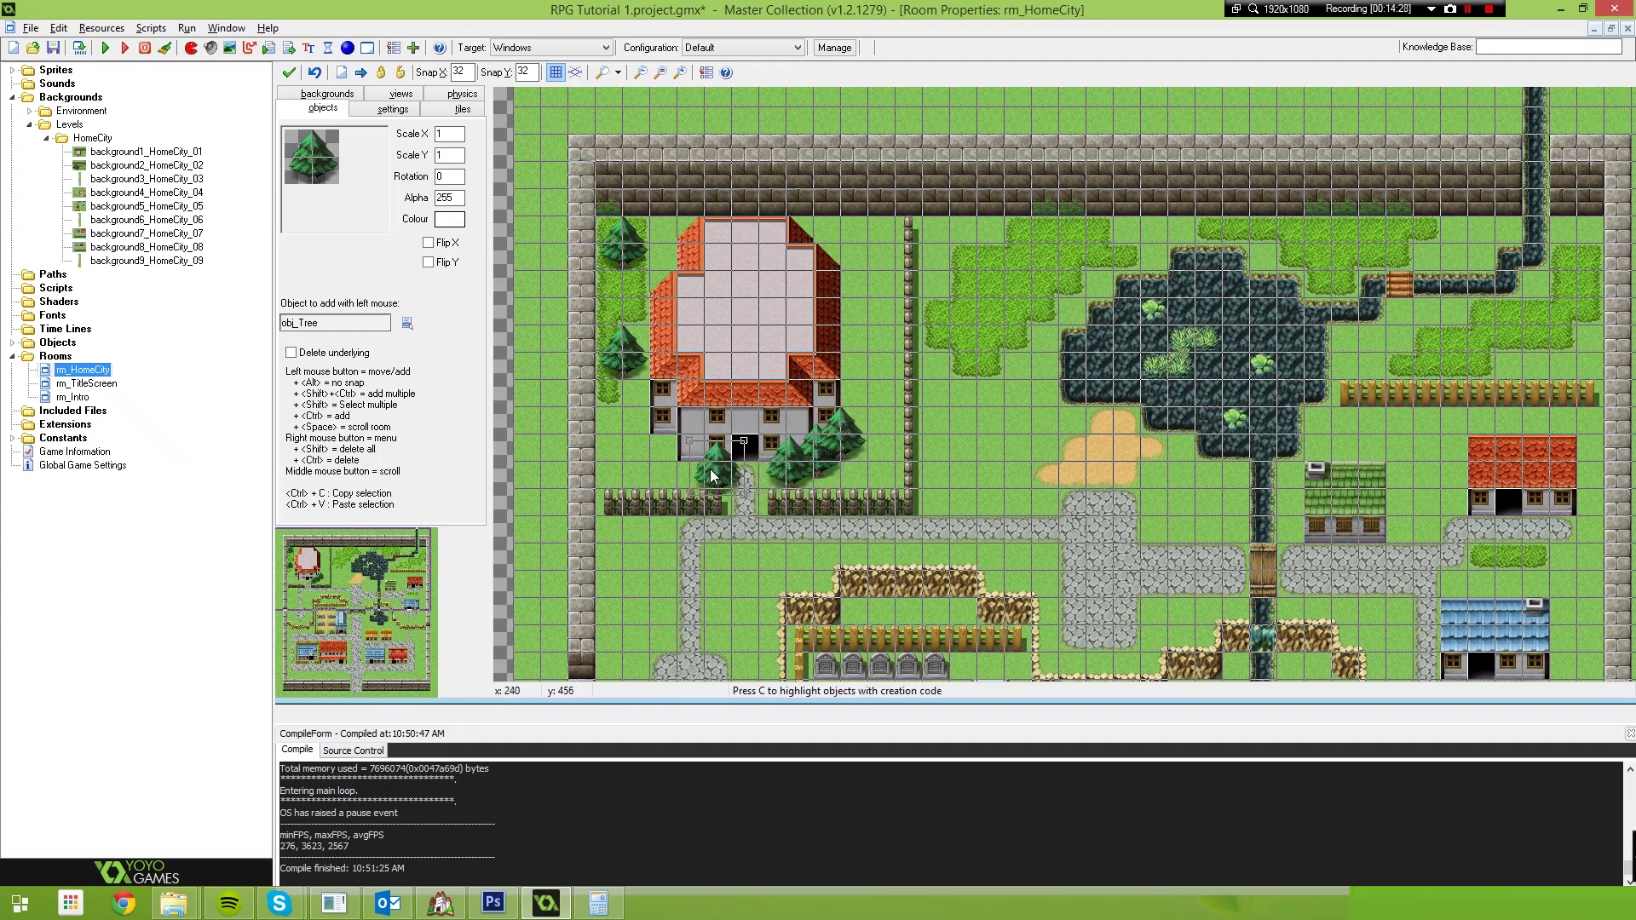
Add trees along the house's left side and shift the right-side trees beside the door and fence.
drag(665, 460, 614, 415)
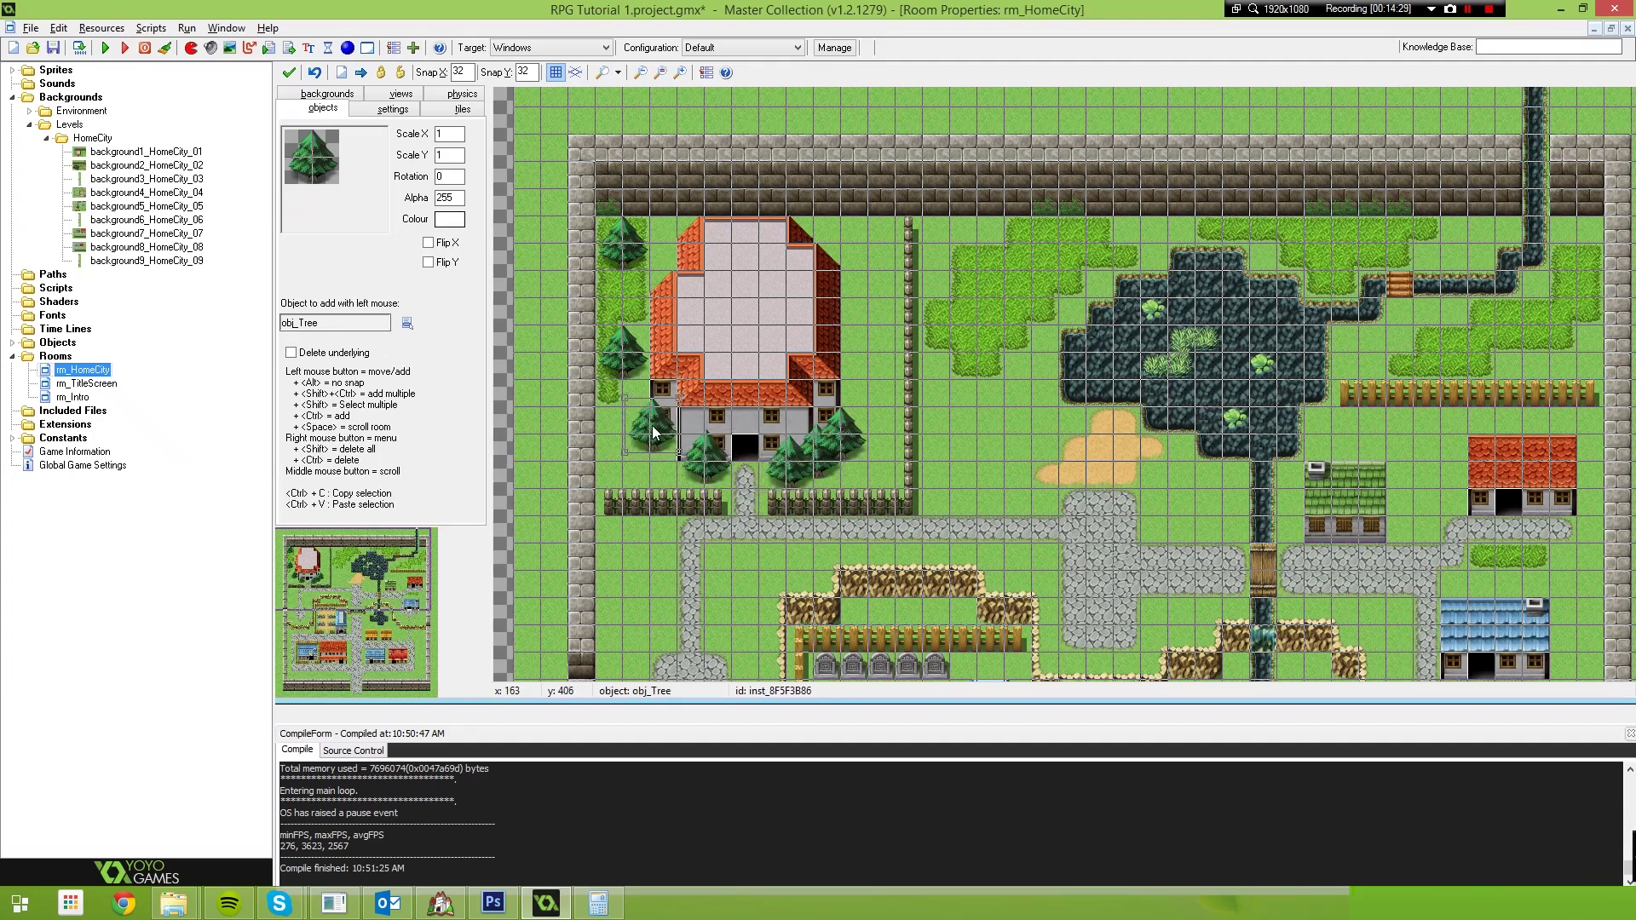
click(622, 391)
click(621, 462)
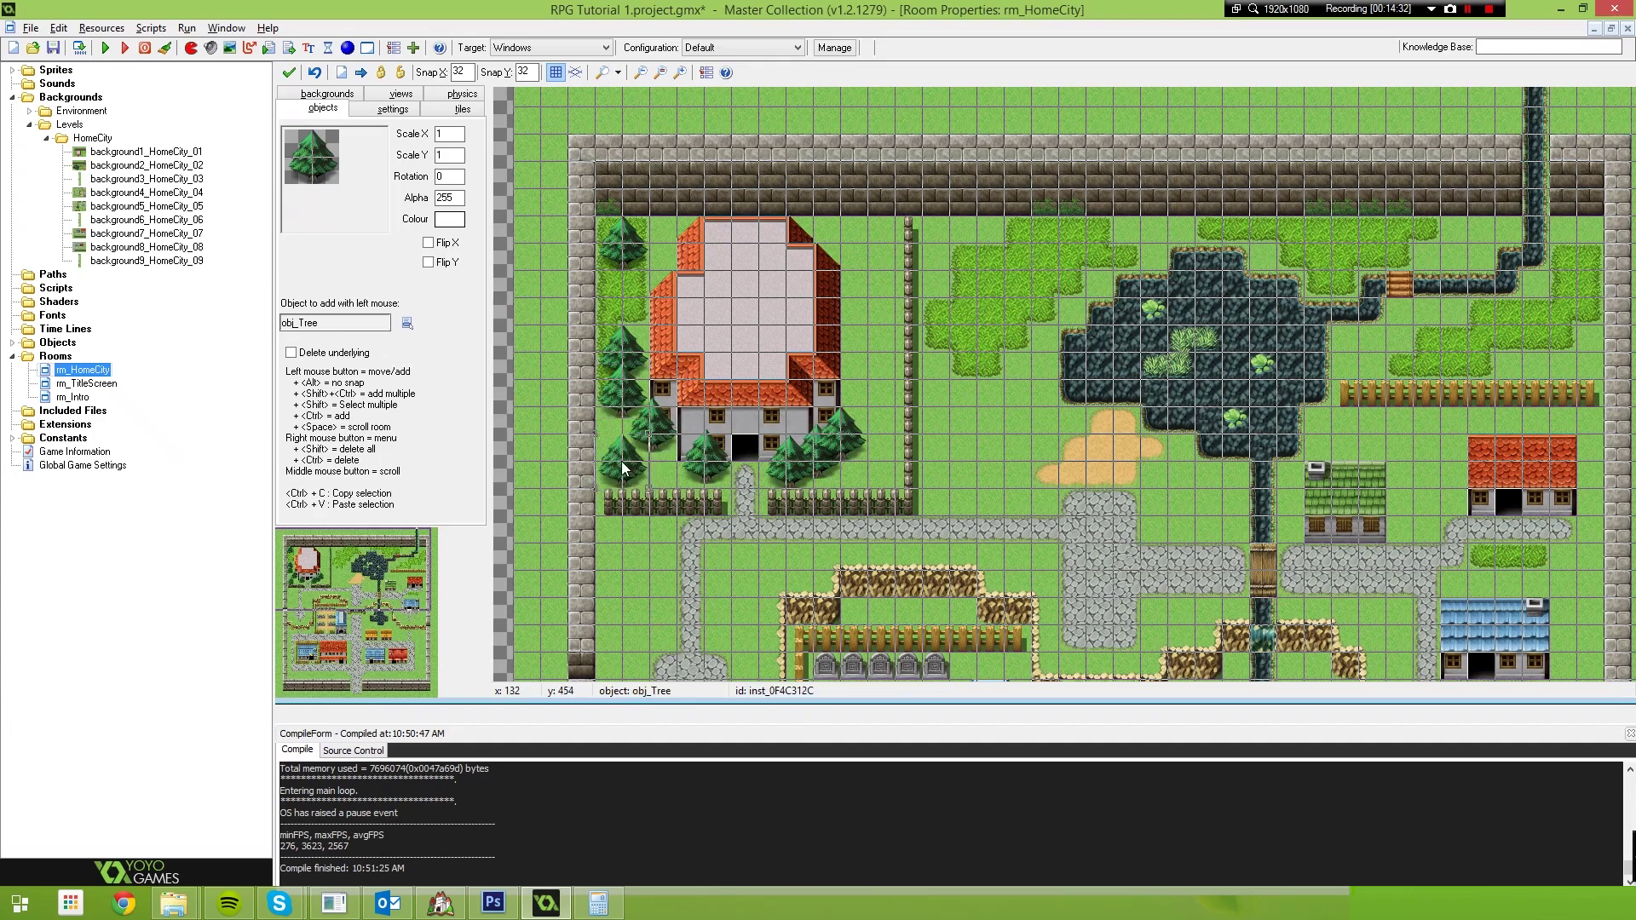
click(836, 456)
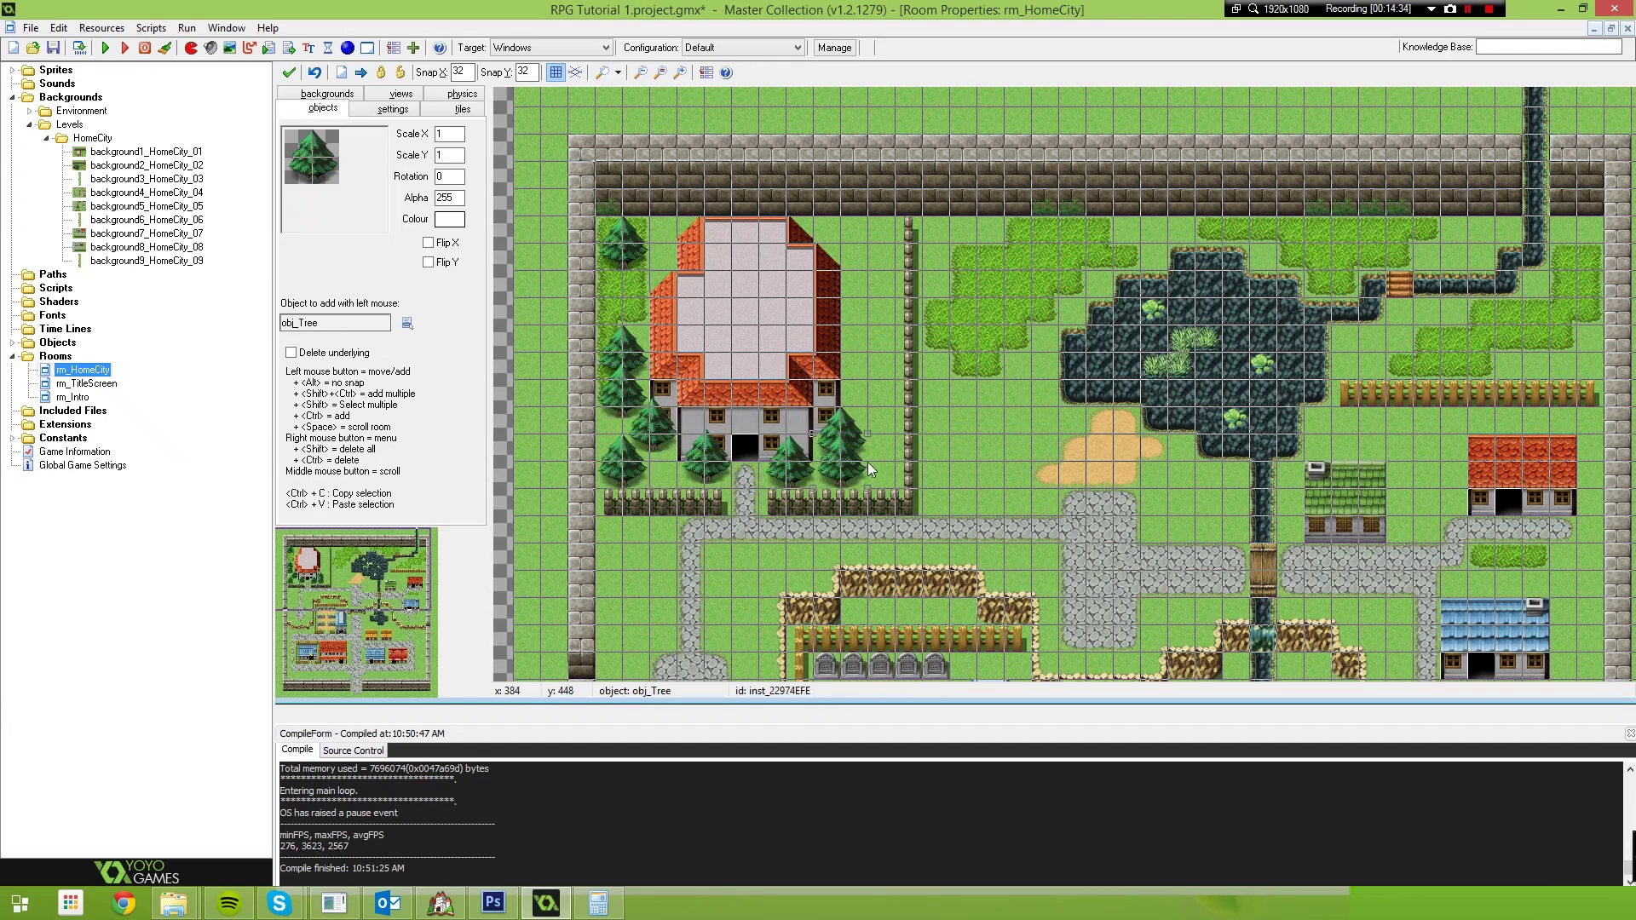
drag(867, 462, 895, 435)
drag(711, 463, 889, 397)
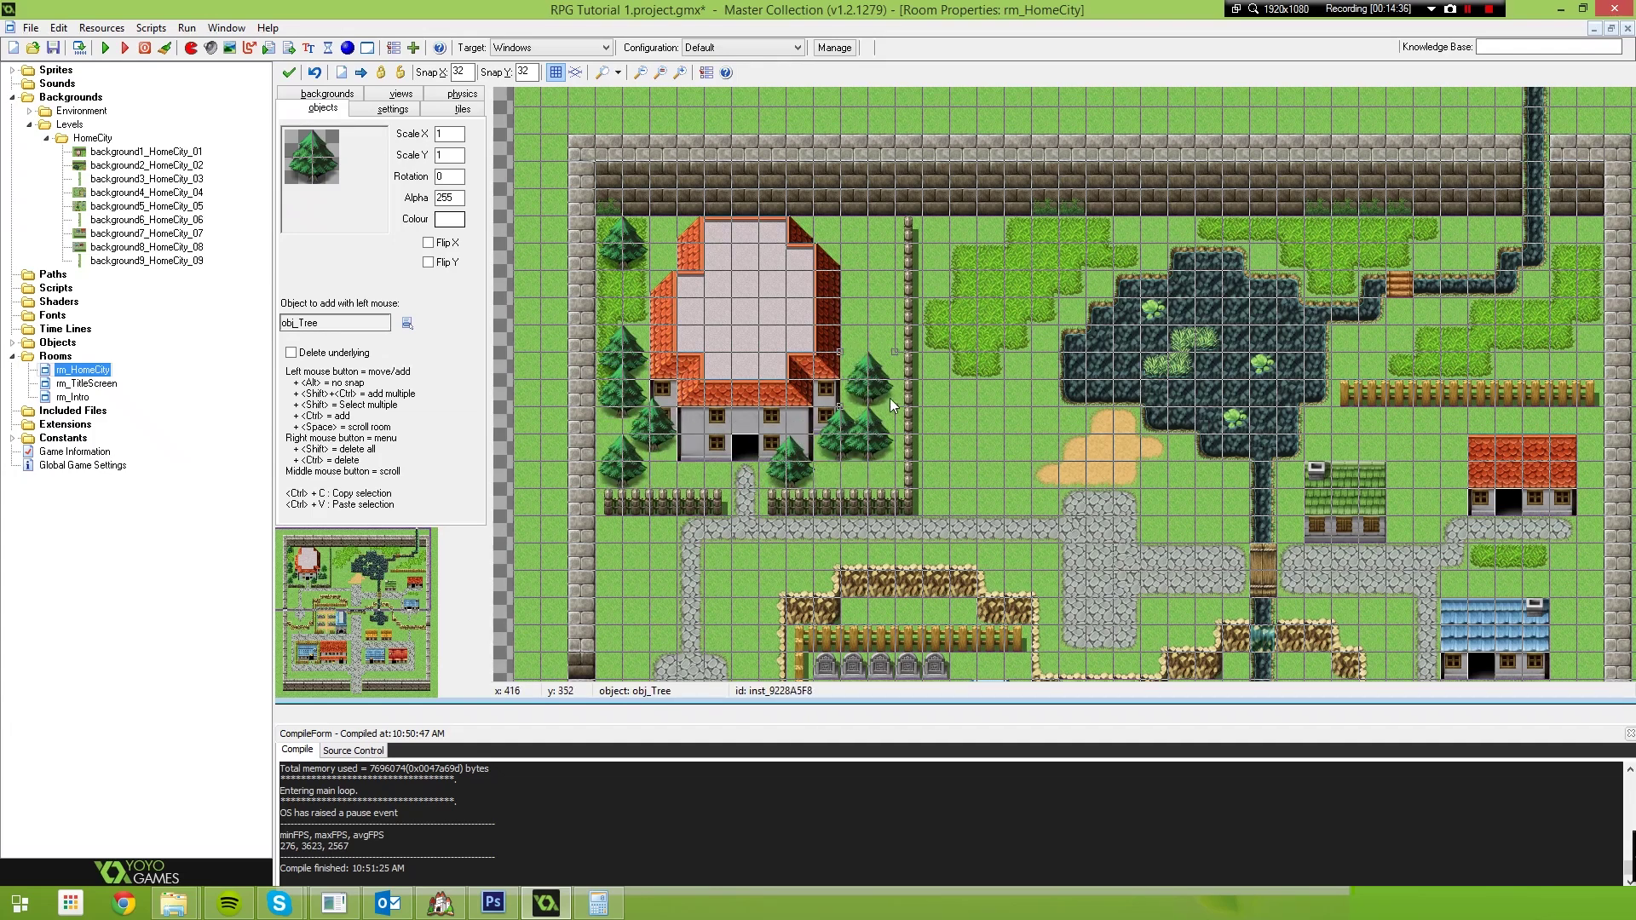
drag(863, 451, 845, 426)
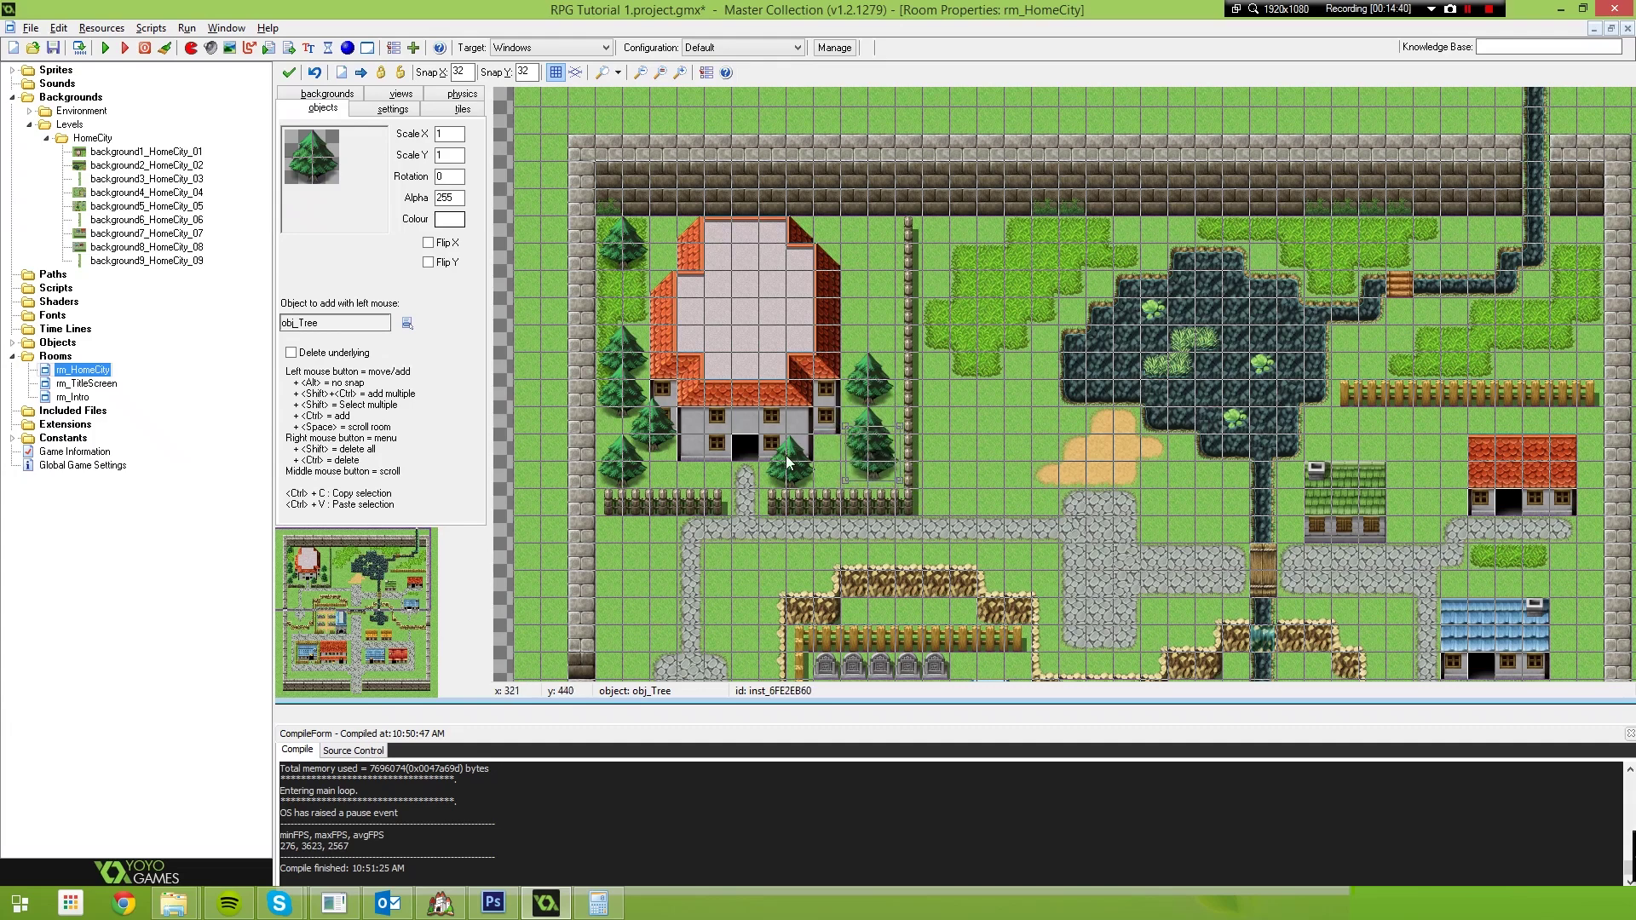
Scatter six trees on the grass left of the graveyard.
ctrl+scroll(966, 468, down, 1)
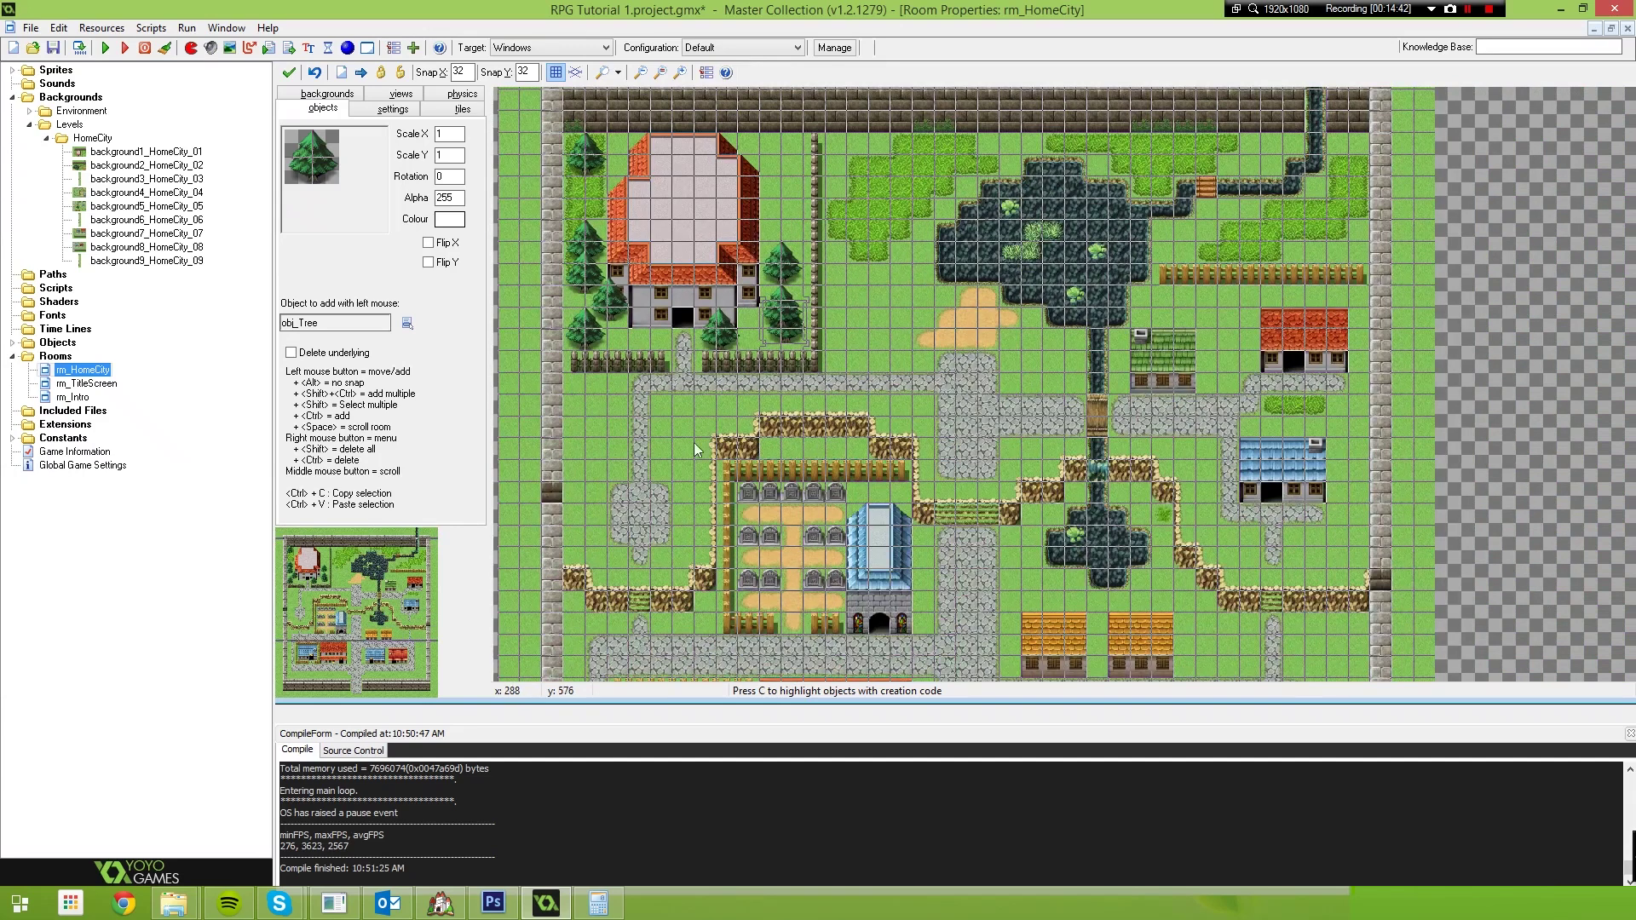
click(671, 457)
click(600, 459)
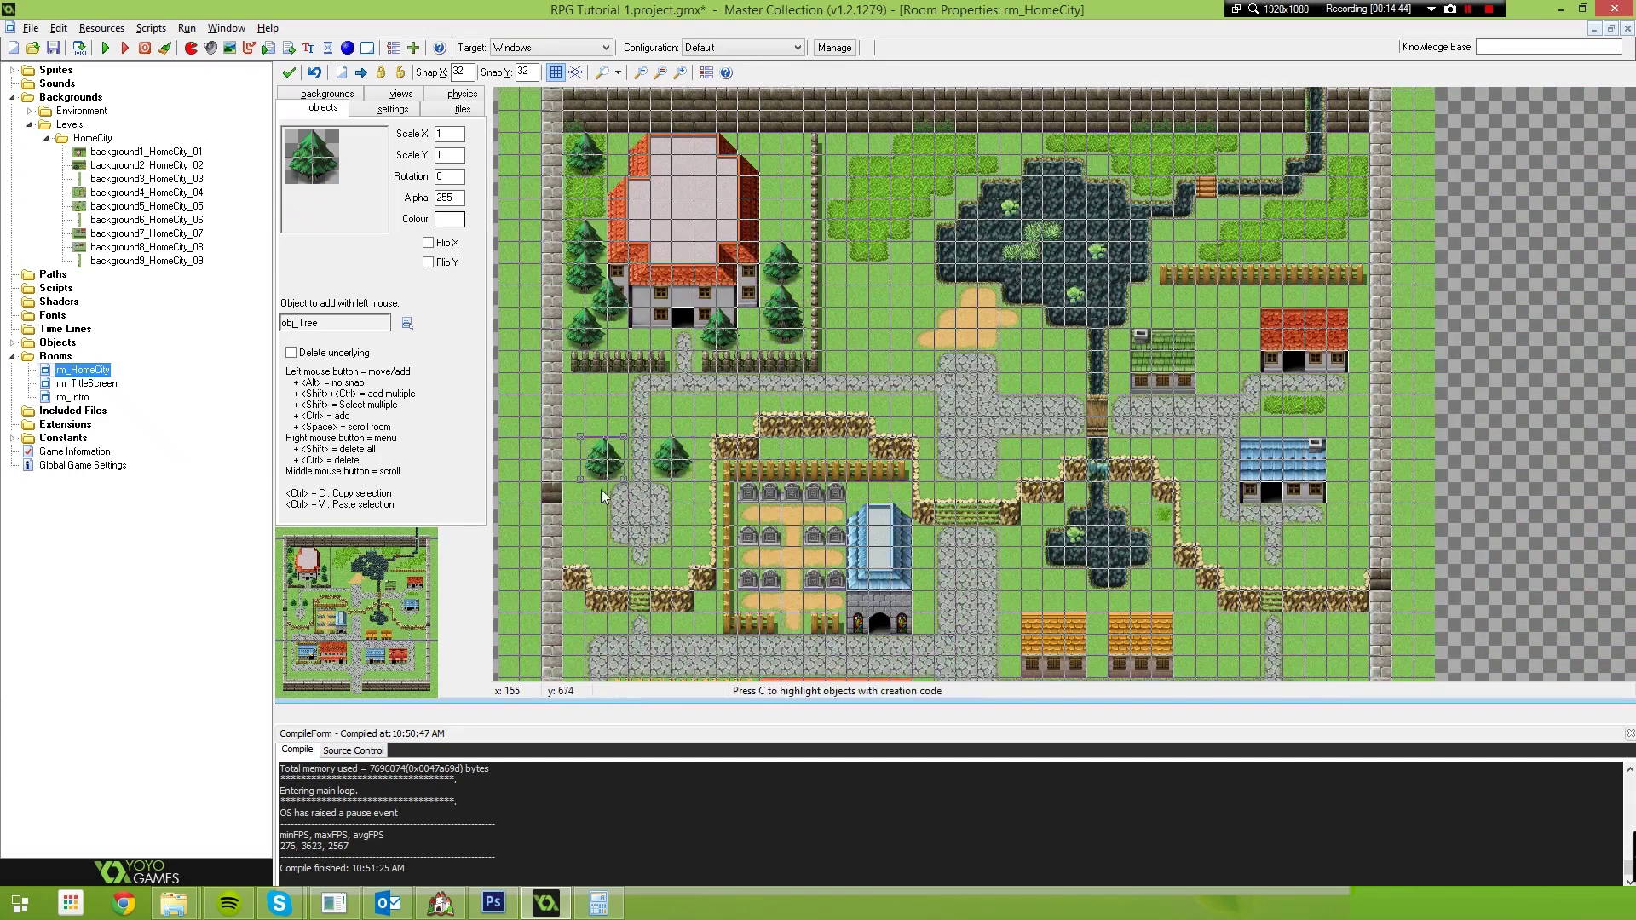
click(595, 501)
click(673, 522)
drag(673, 521, 695, 502)
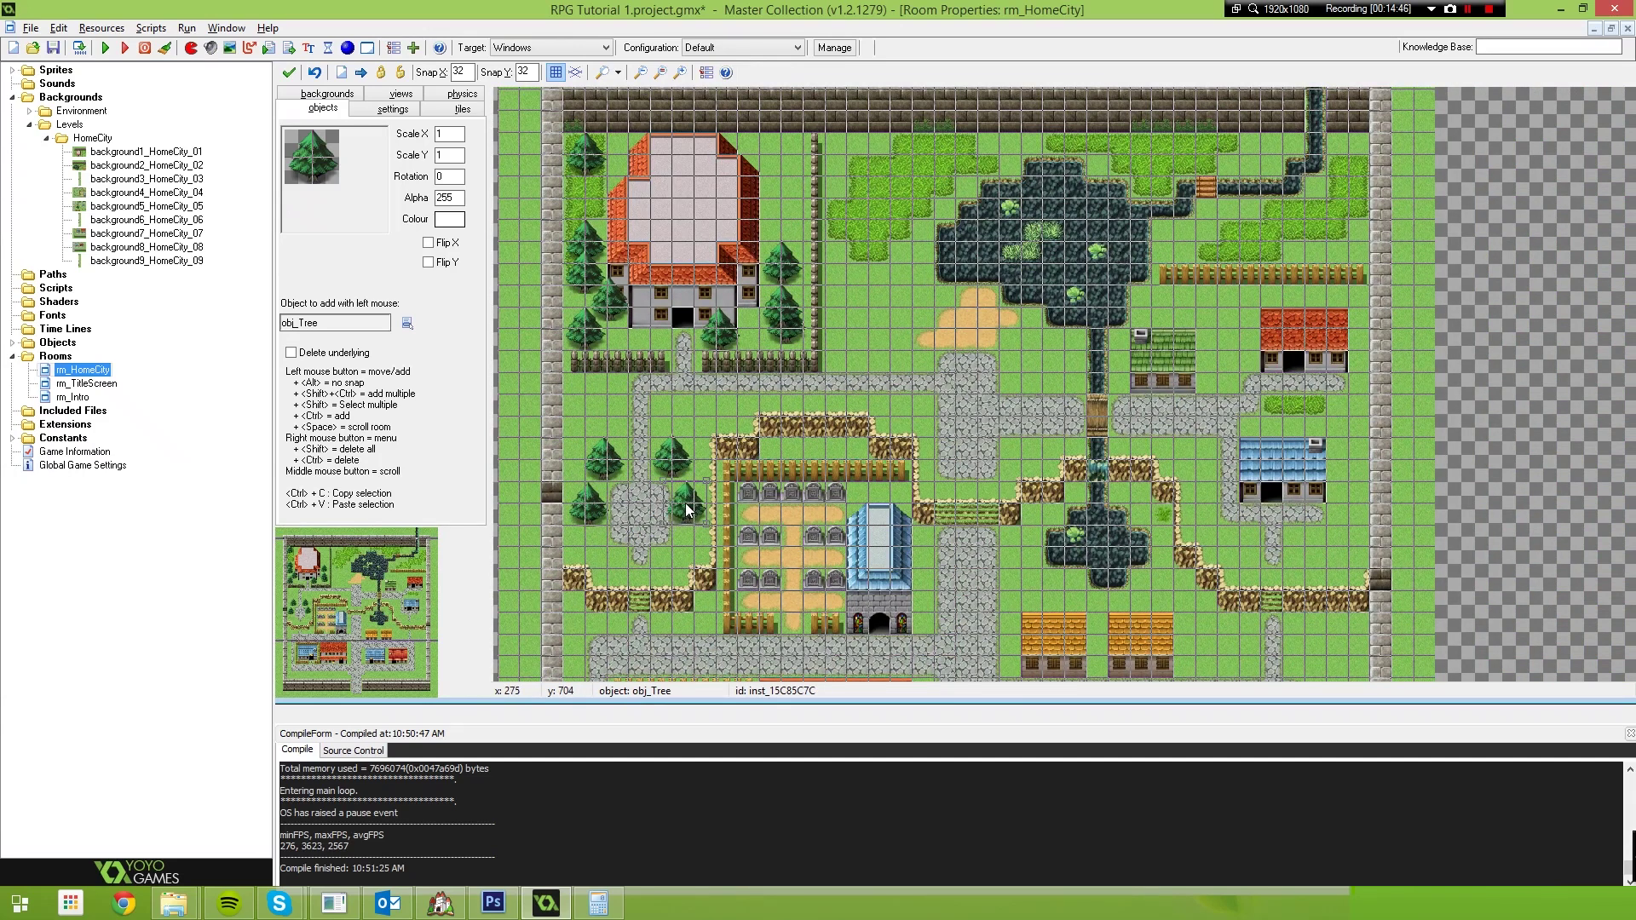
click(673, 550)
click(607, 550)
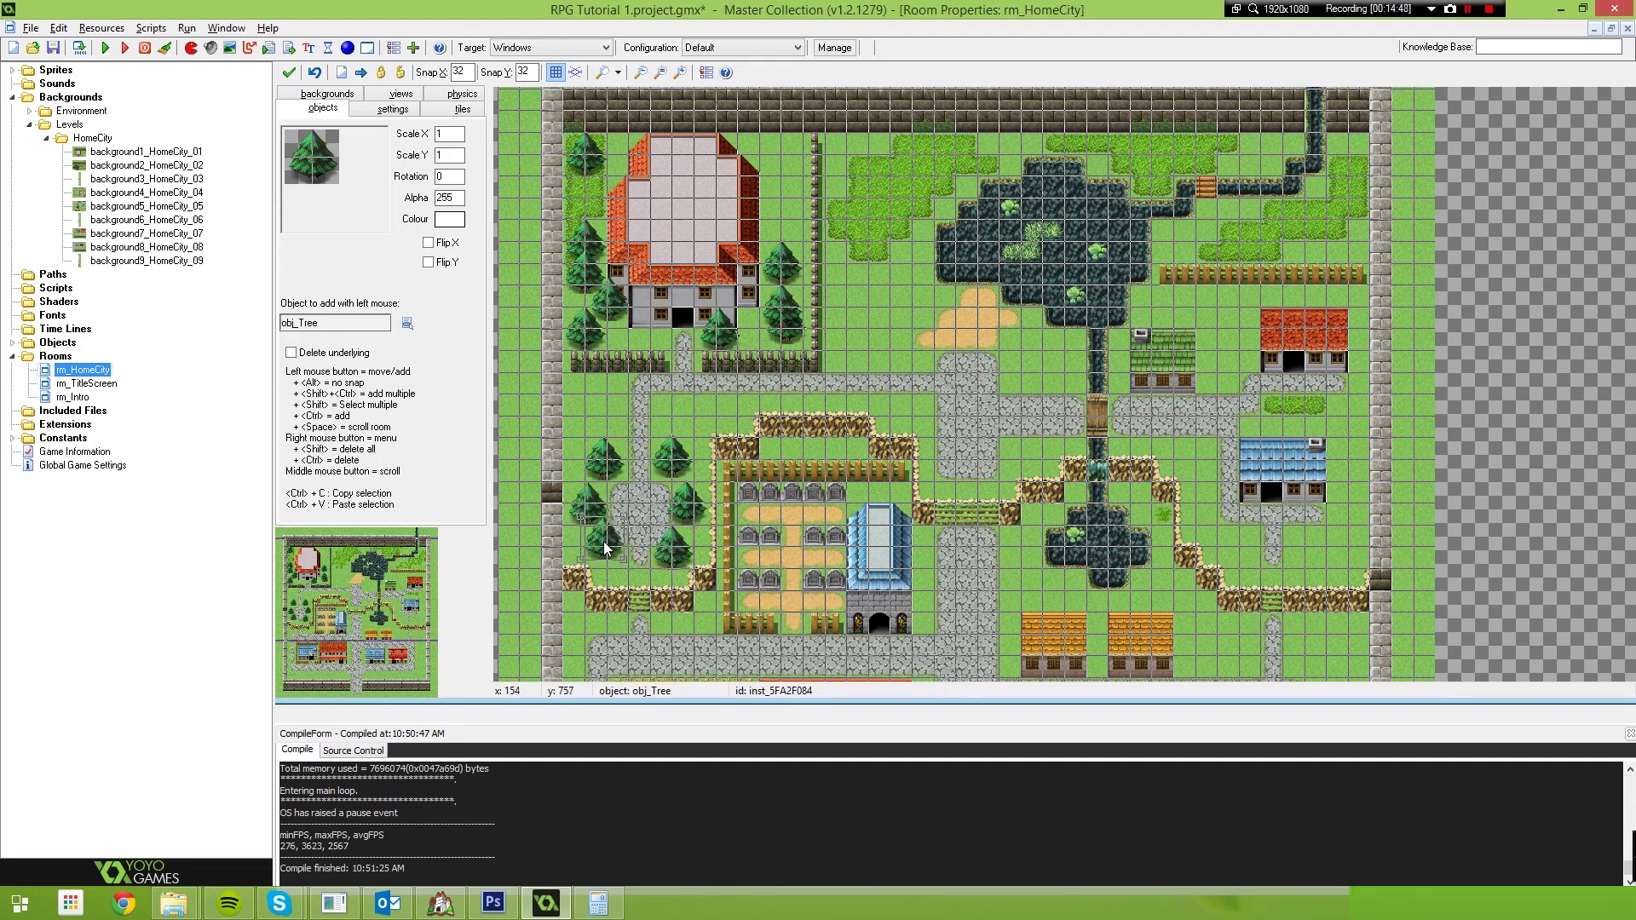
Place three trees on the upper grass by the pond.
ctrl+scroll(801, 529, up, 3)
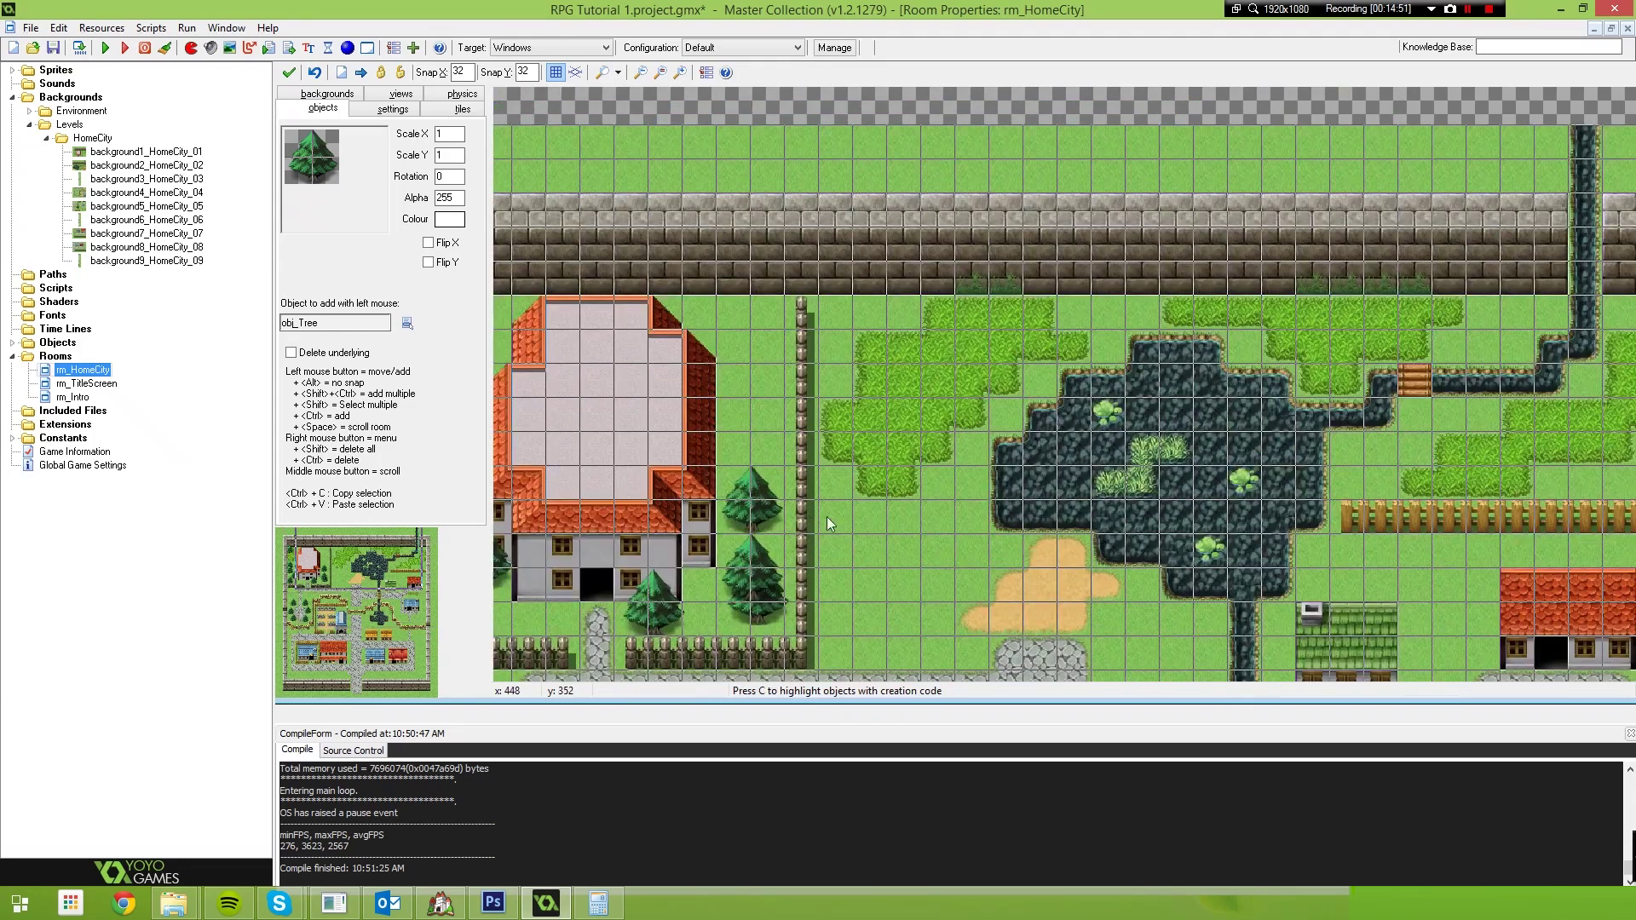
middle_drag(827, 517, 923, 538)
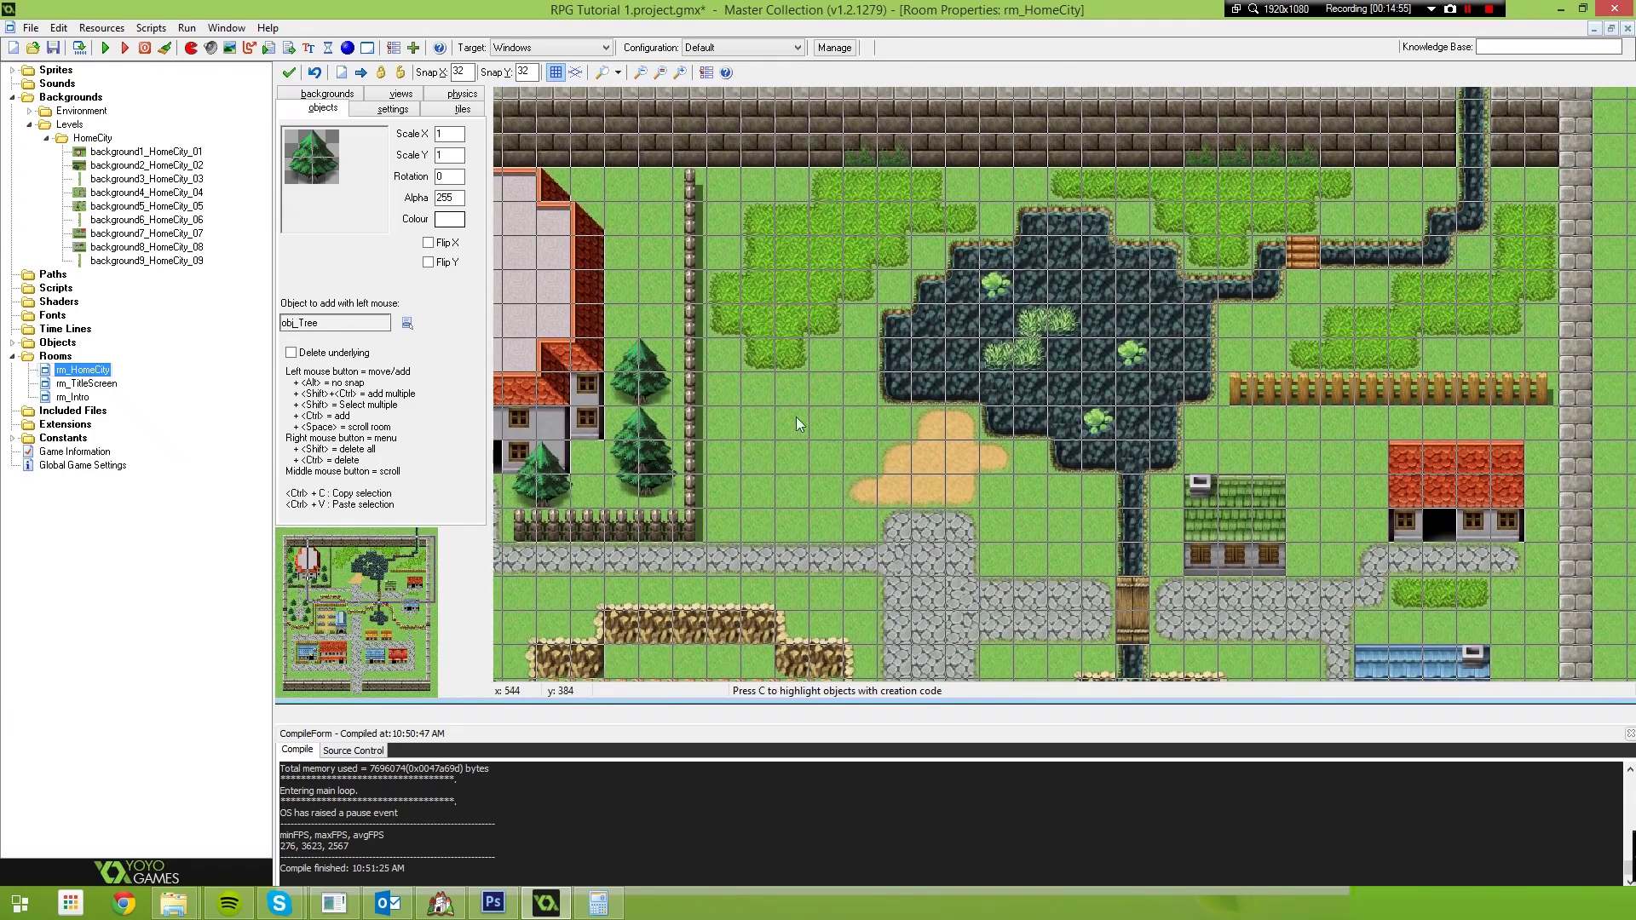
click(783, 334)
click(917, 220)
click(792, 206)
drag(792, 206, 760, 205)
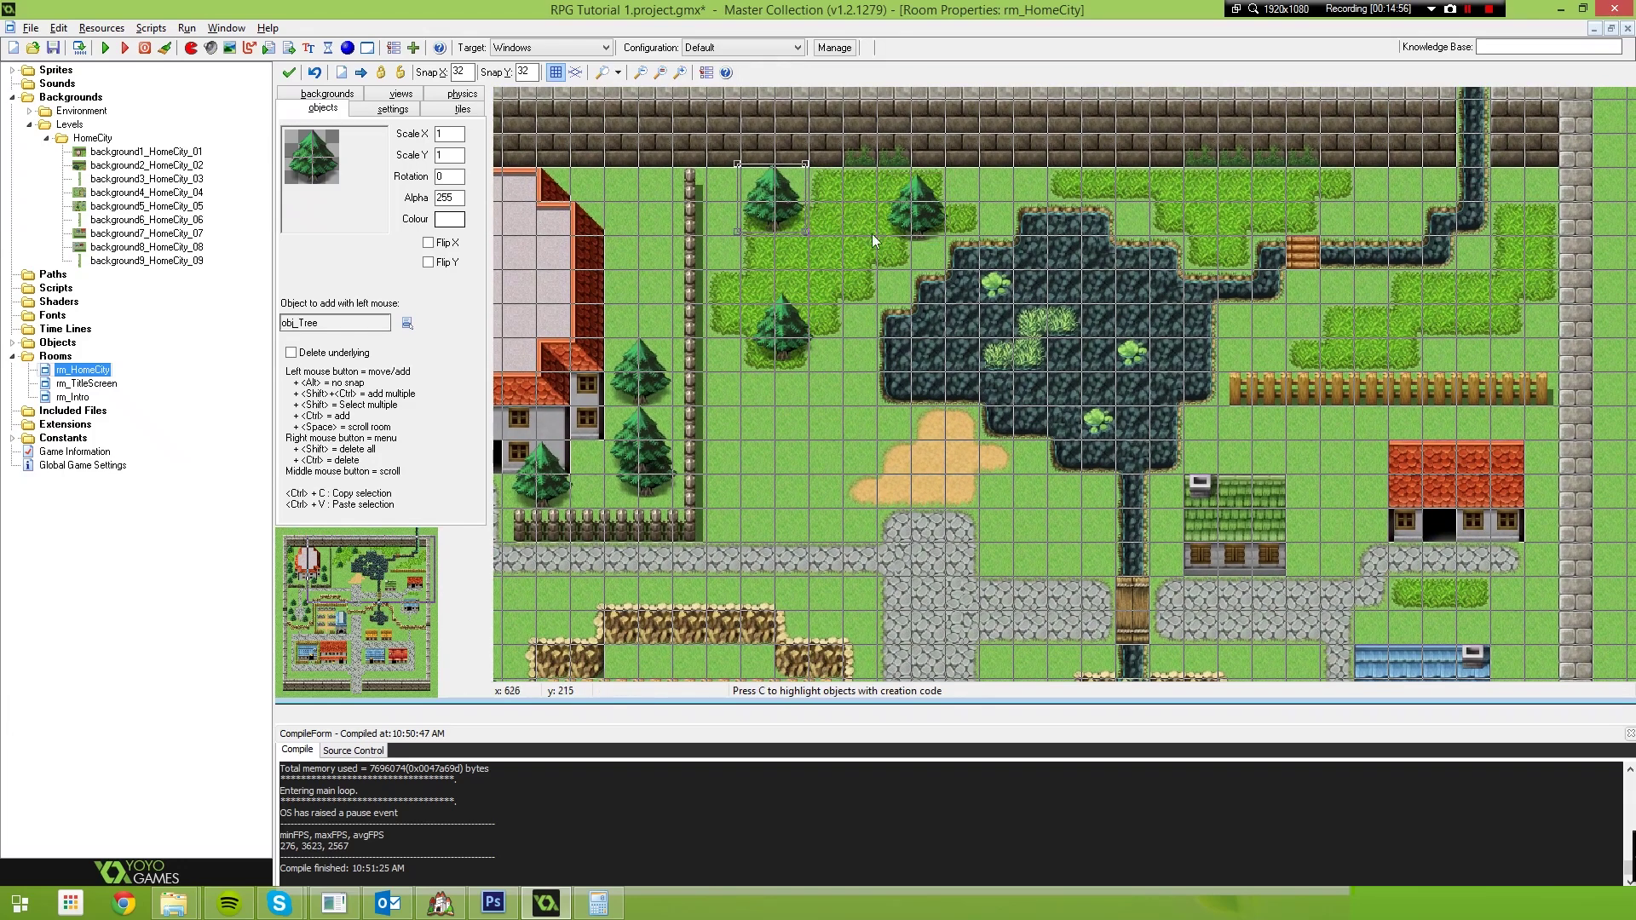
middle_drag(873, 443, 511, 400)
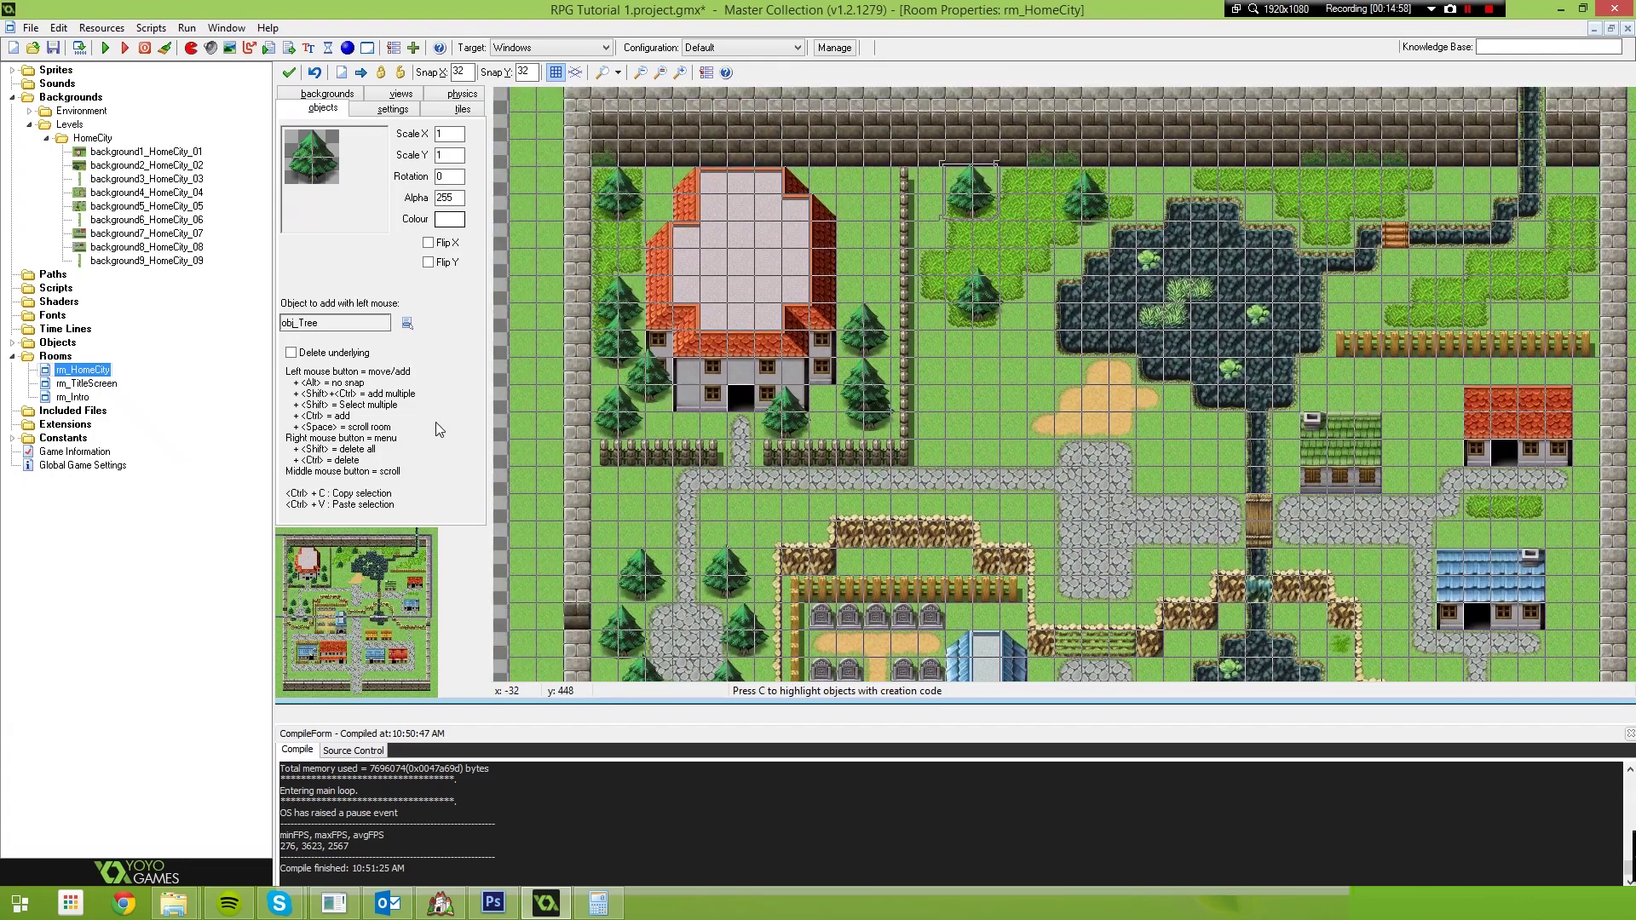
Place obj_Hero on the path below the house, one cell right, and run in Debug mode.
click(407, 328)
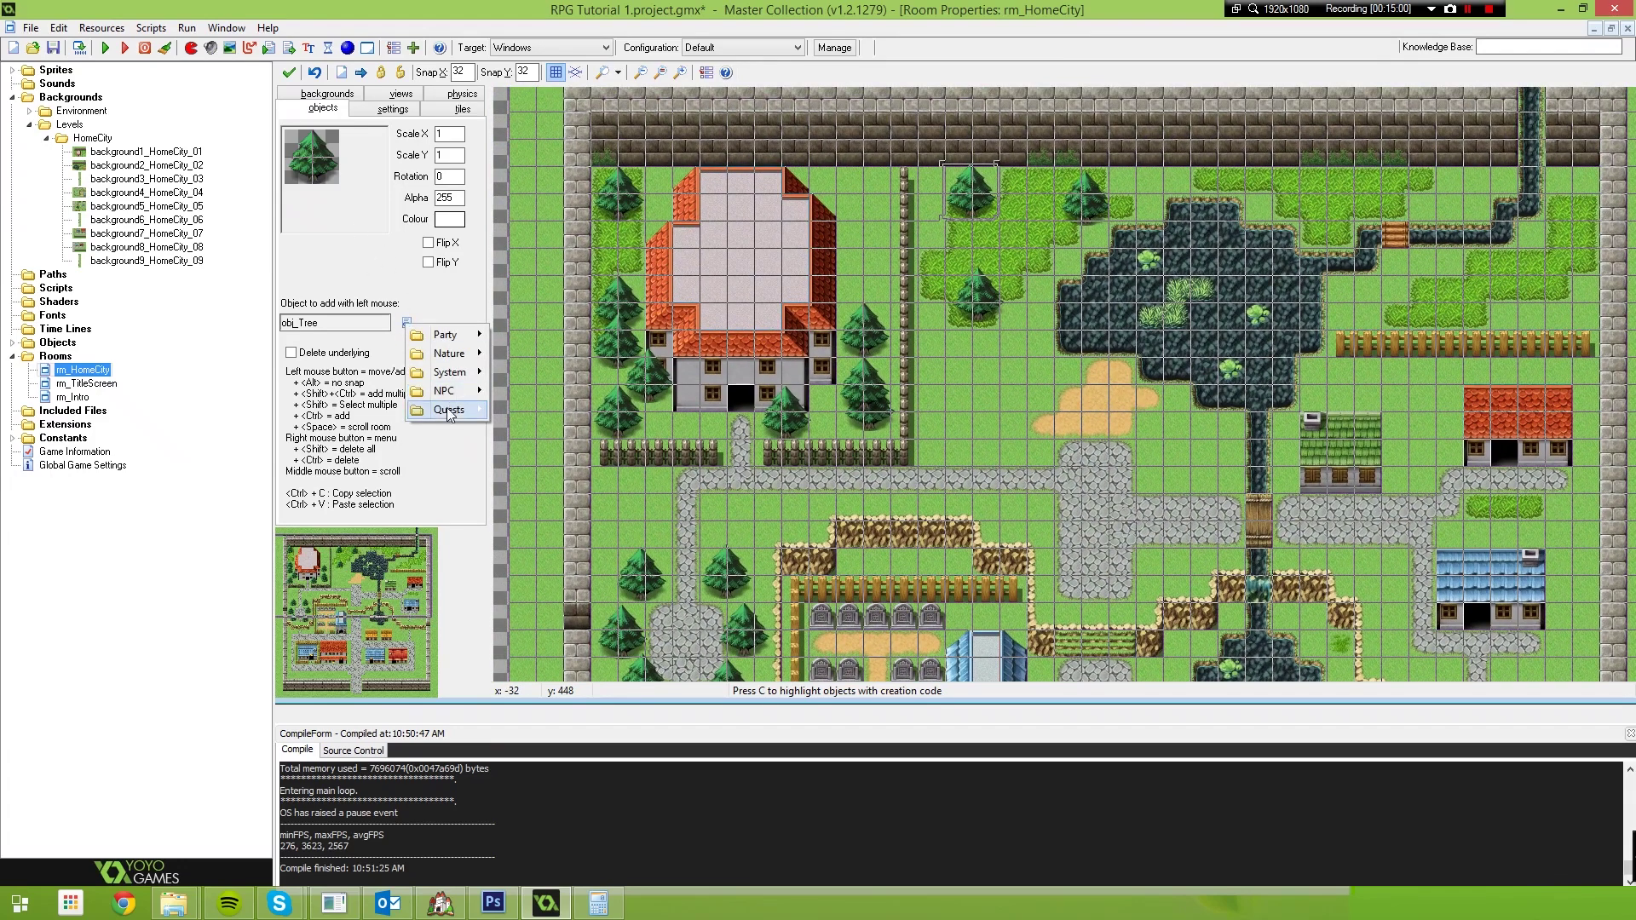
mouse_move(481, 336)
click(554, 335)
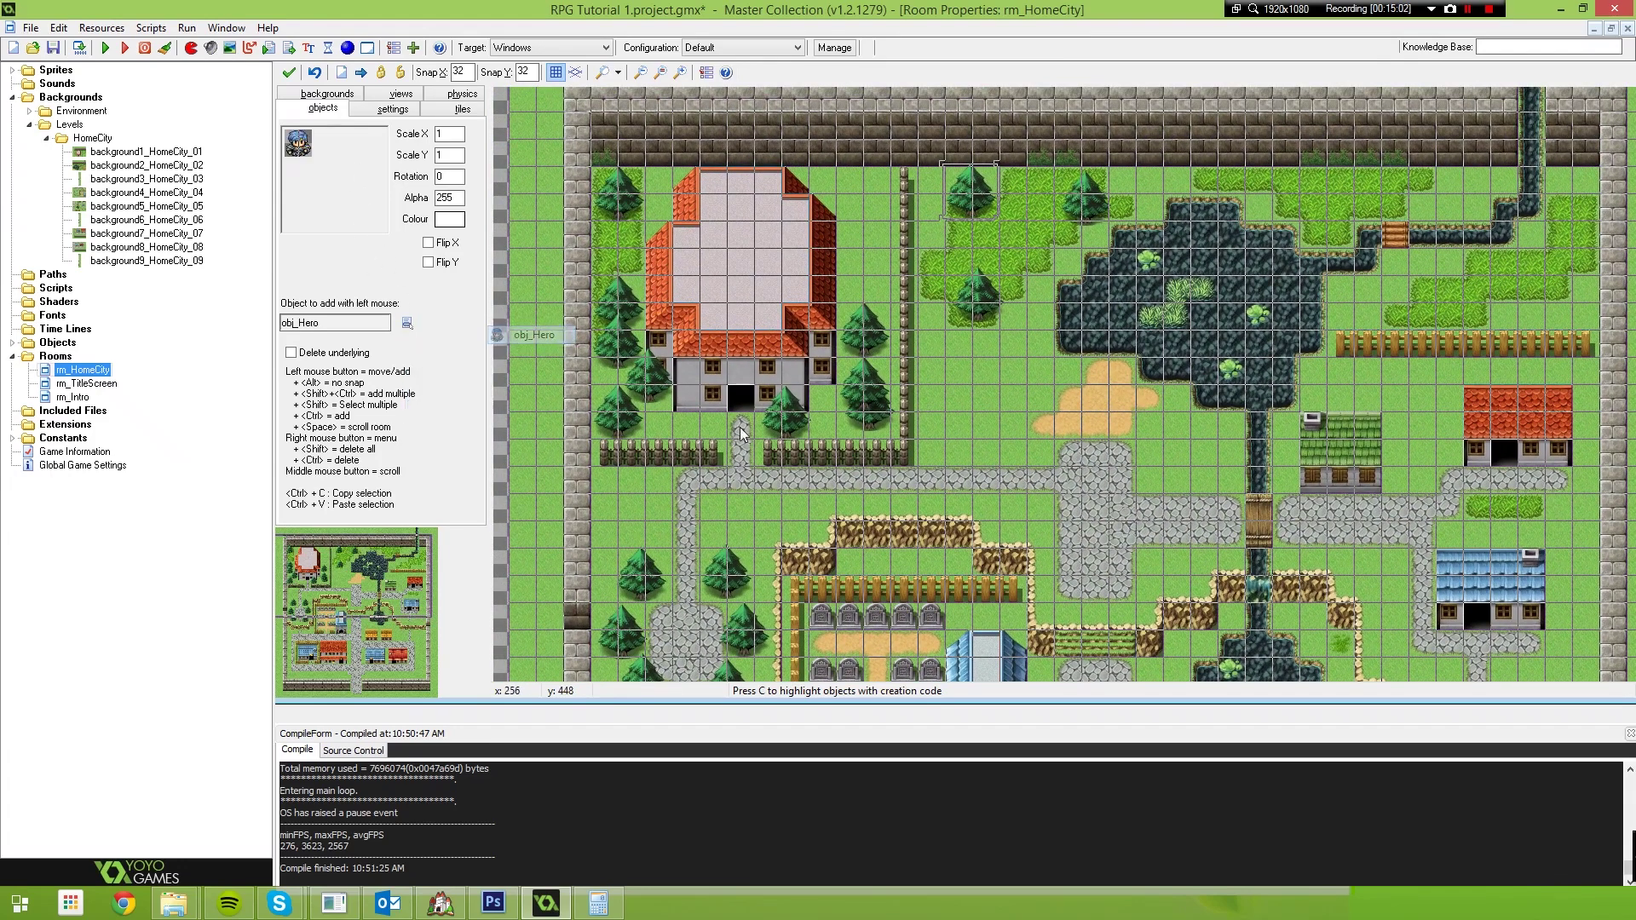
click(728, 482)
drag(726, 488, 750, 491)
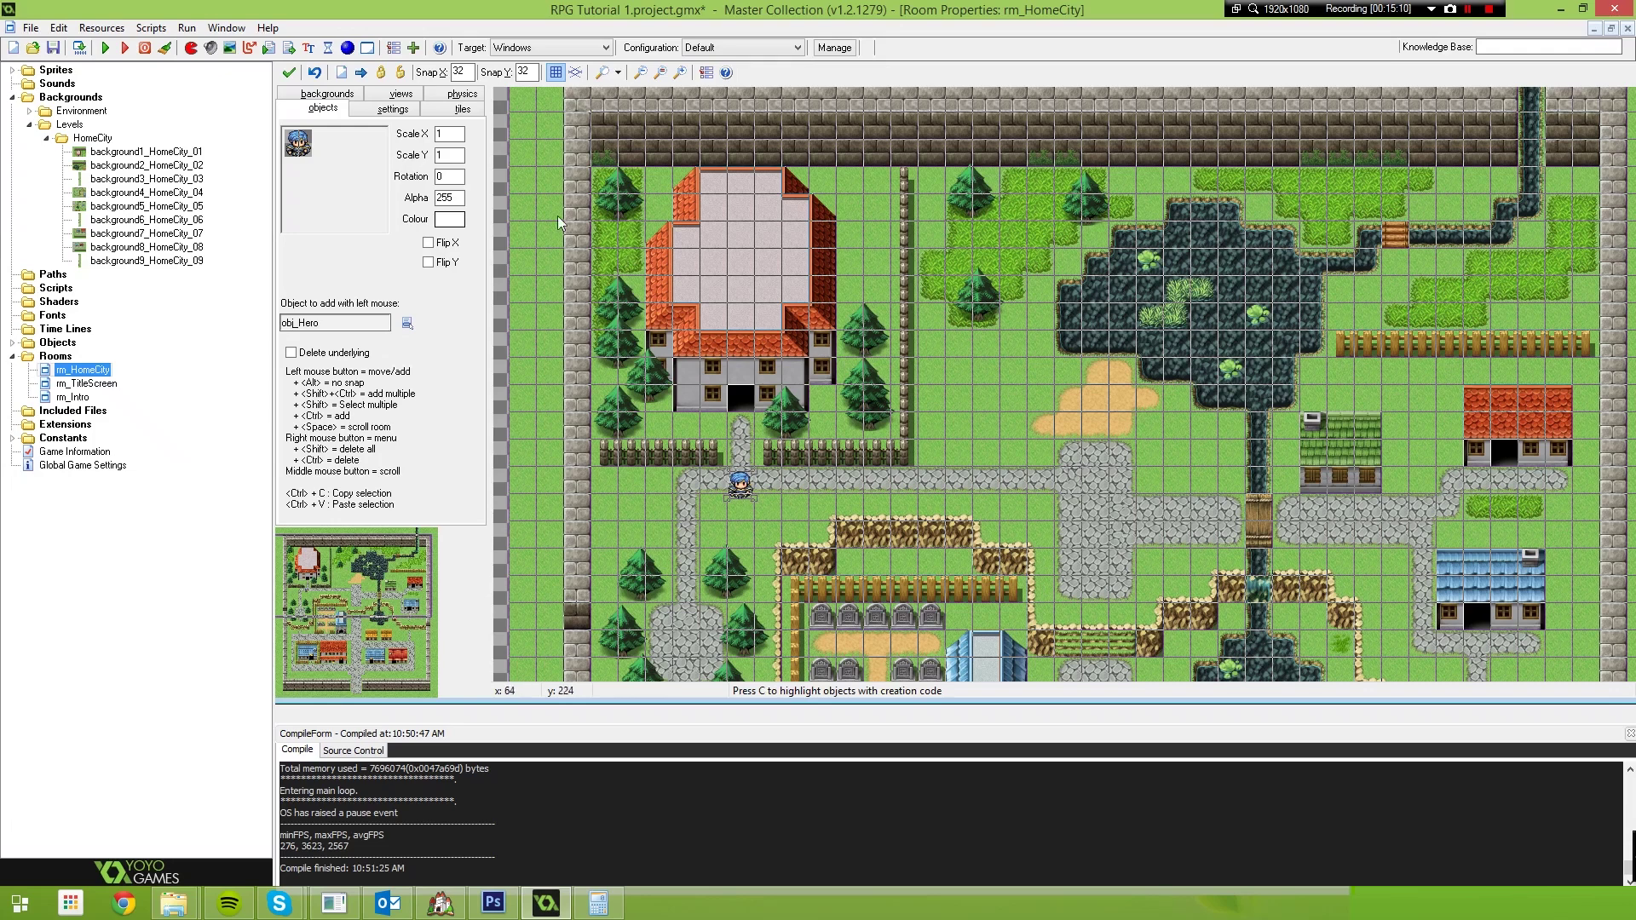
click(121, 49)
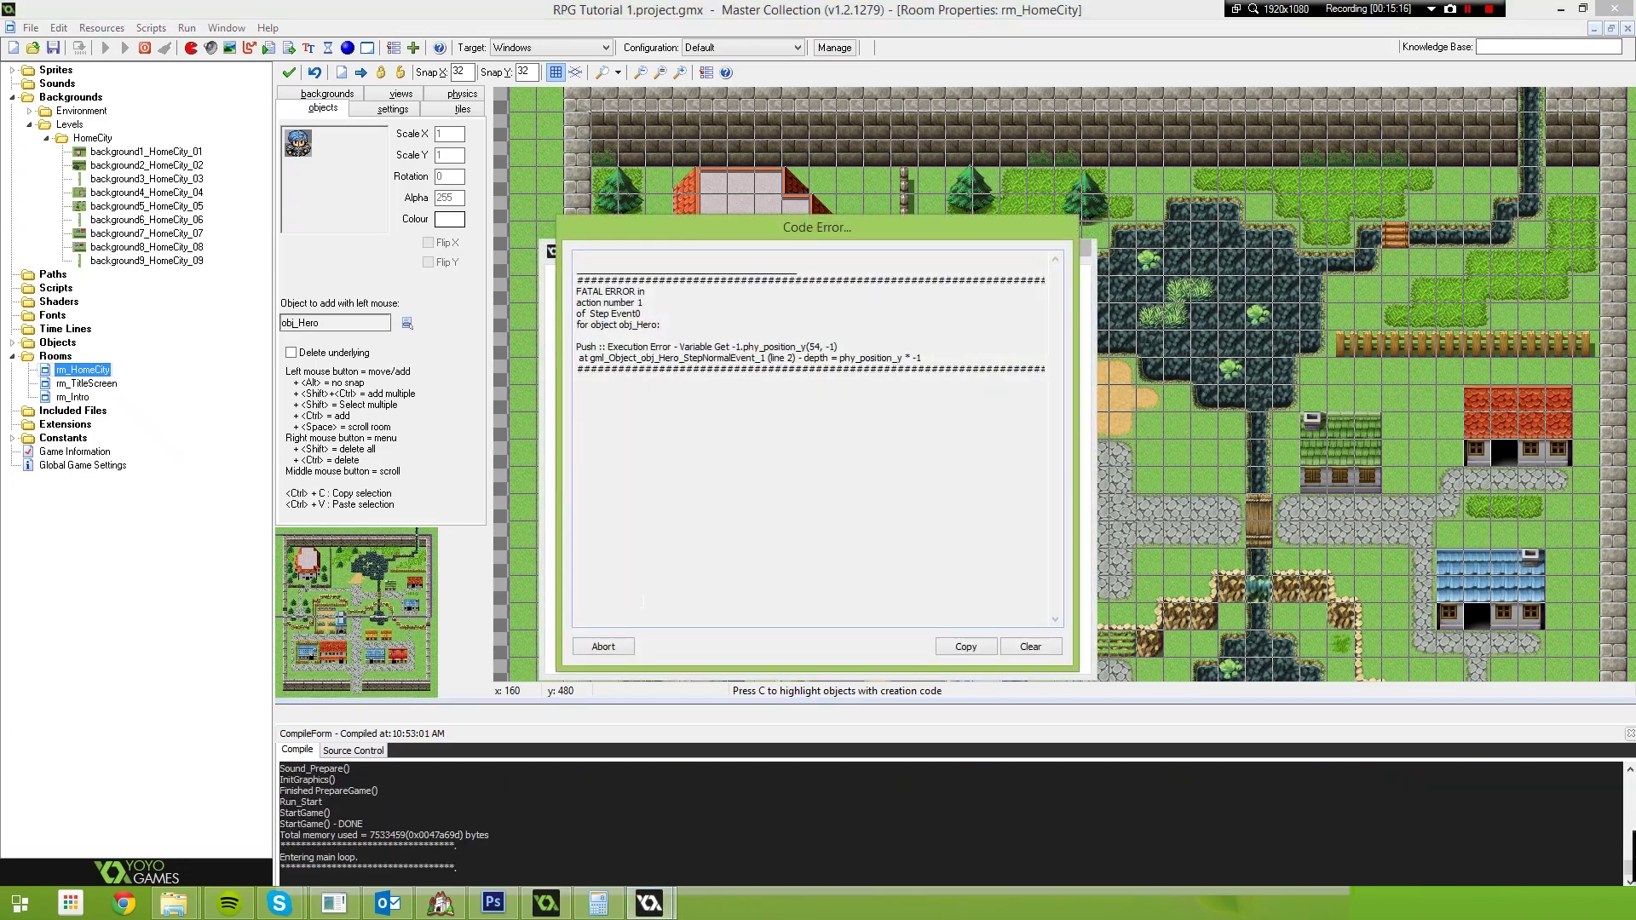
Abort the error, make HomeCity a physics world with gravity Y 0, and rerun.
click(620, 647)
click(450, 96)
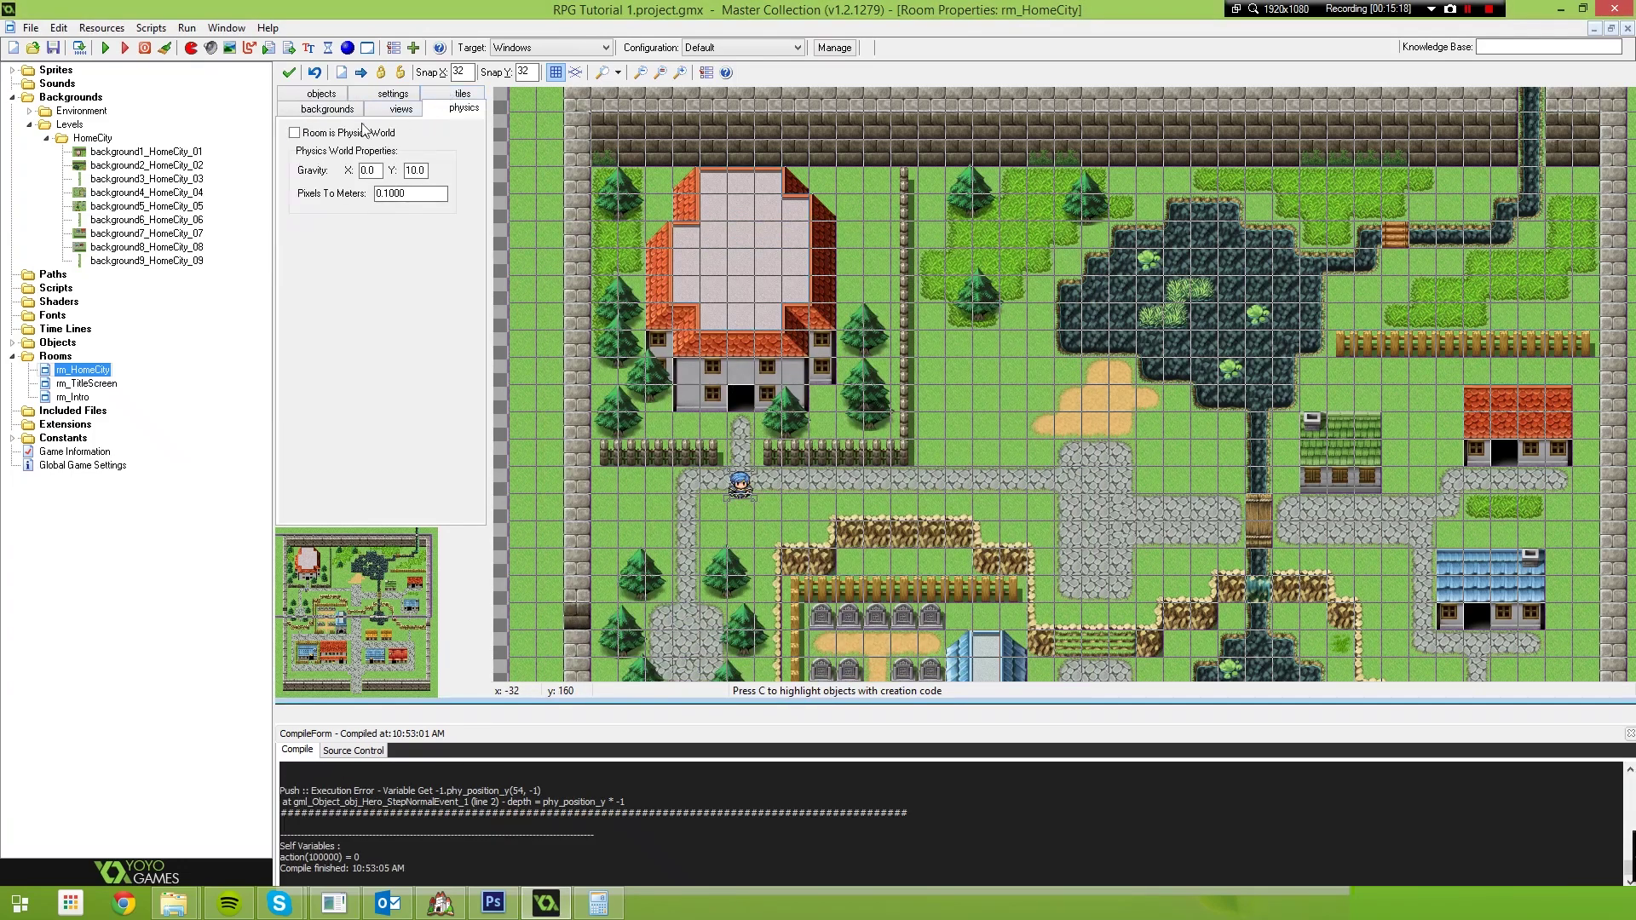
click(294, 134)
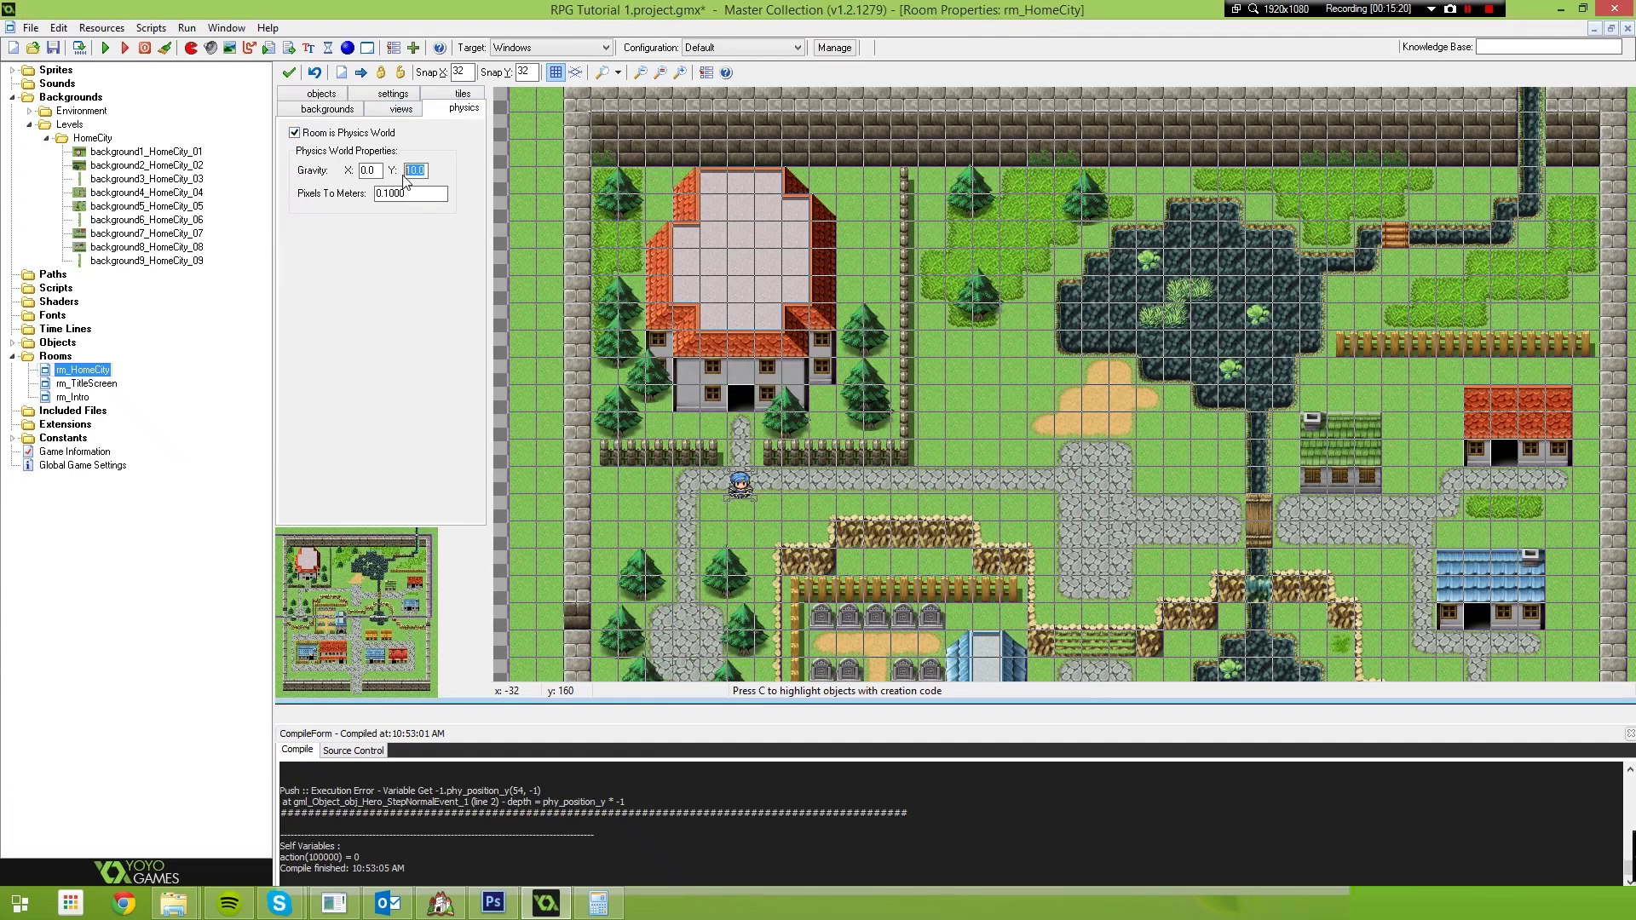
text(0)
click(104, 47)
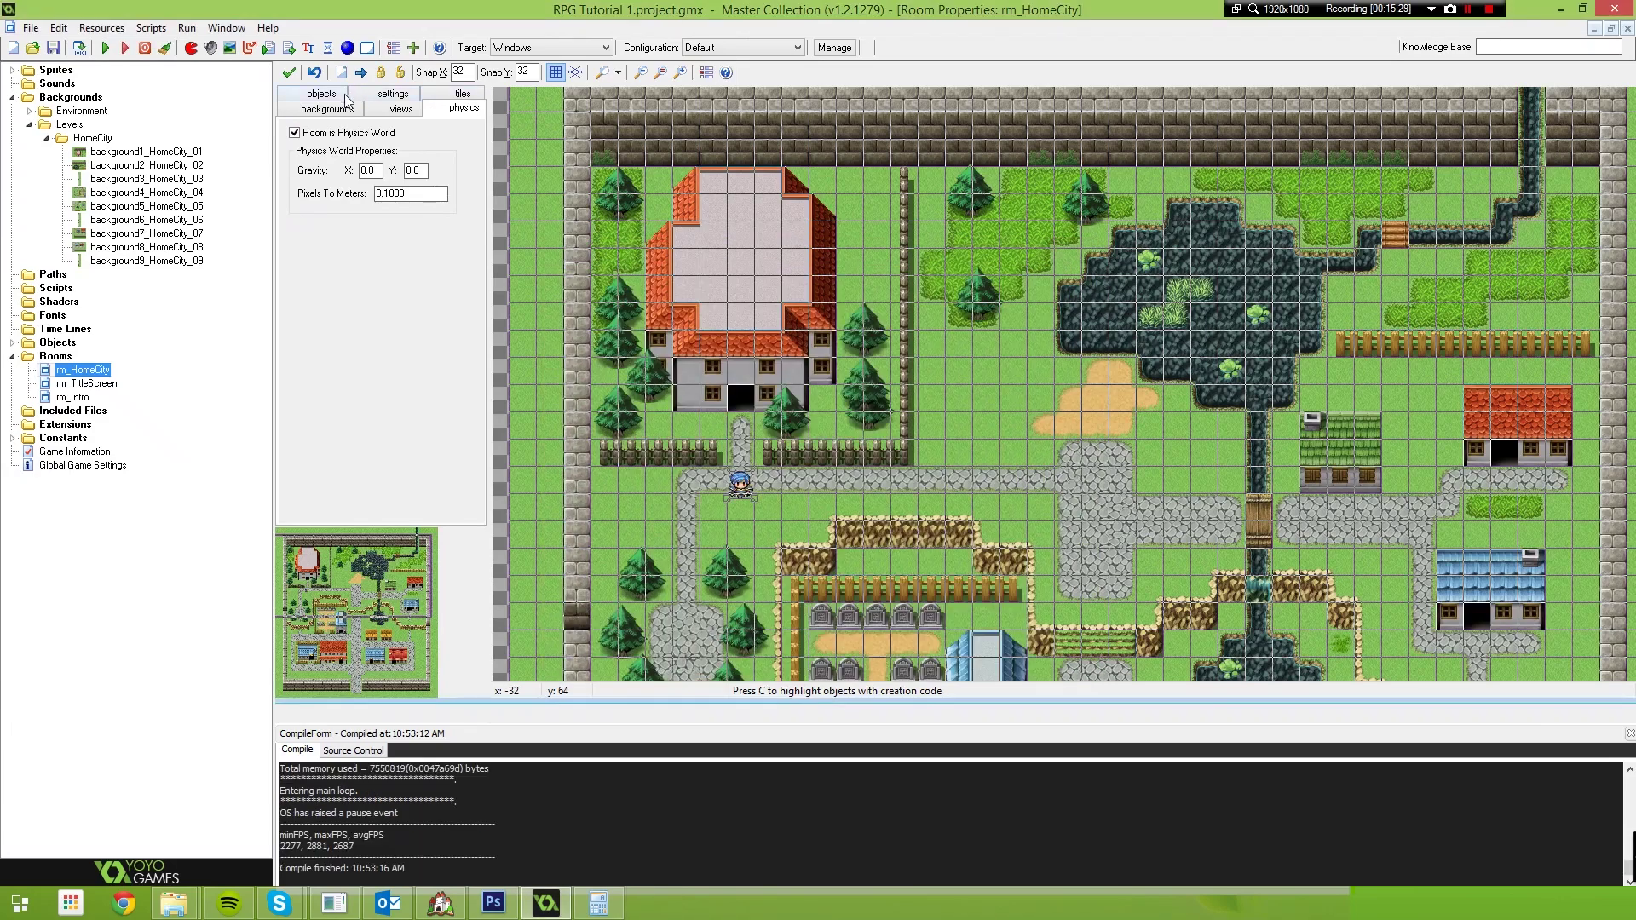
After checking the Intro room's view, set HomeCity's view to 320×240 following obj_Hero and rebuild.
click(398, 110)
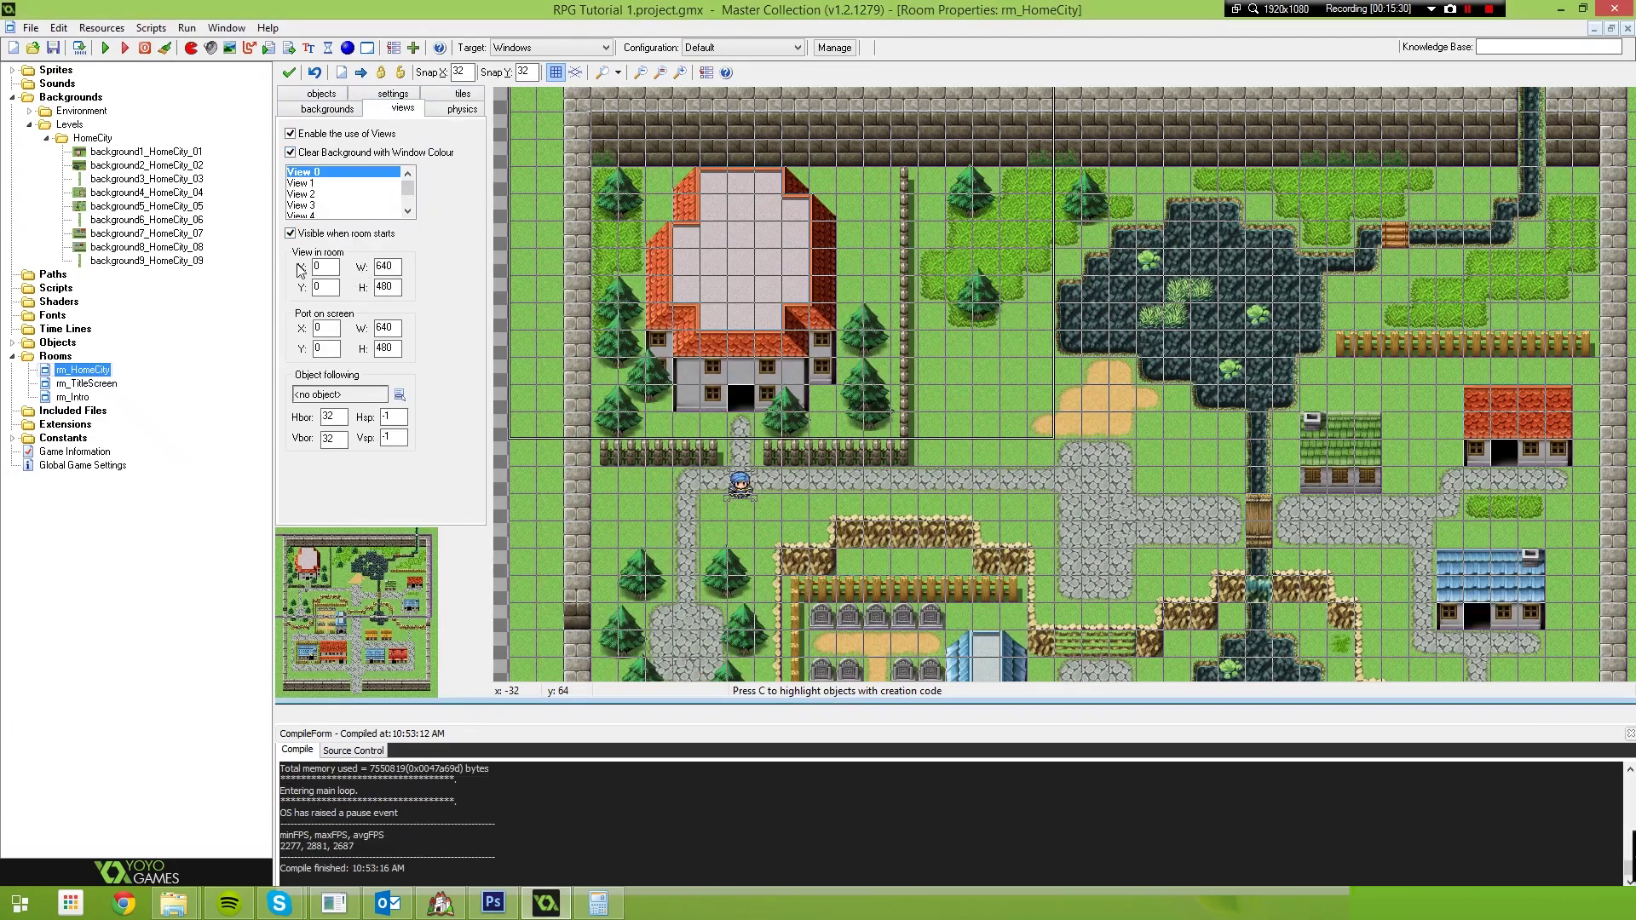
double_click(101, 385)
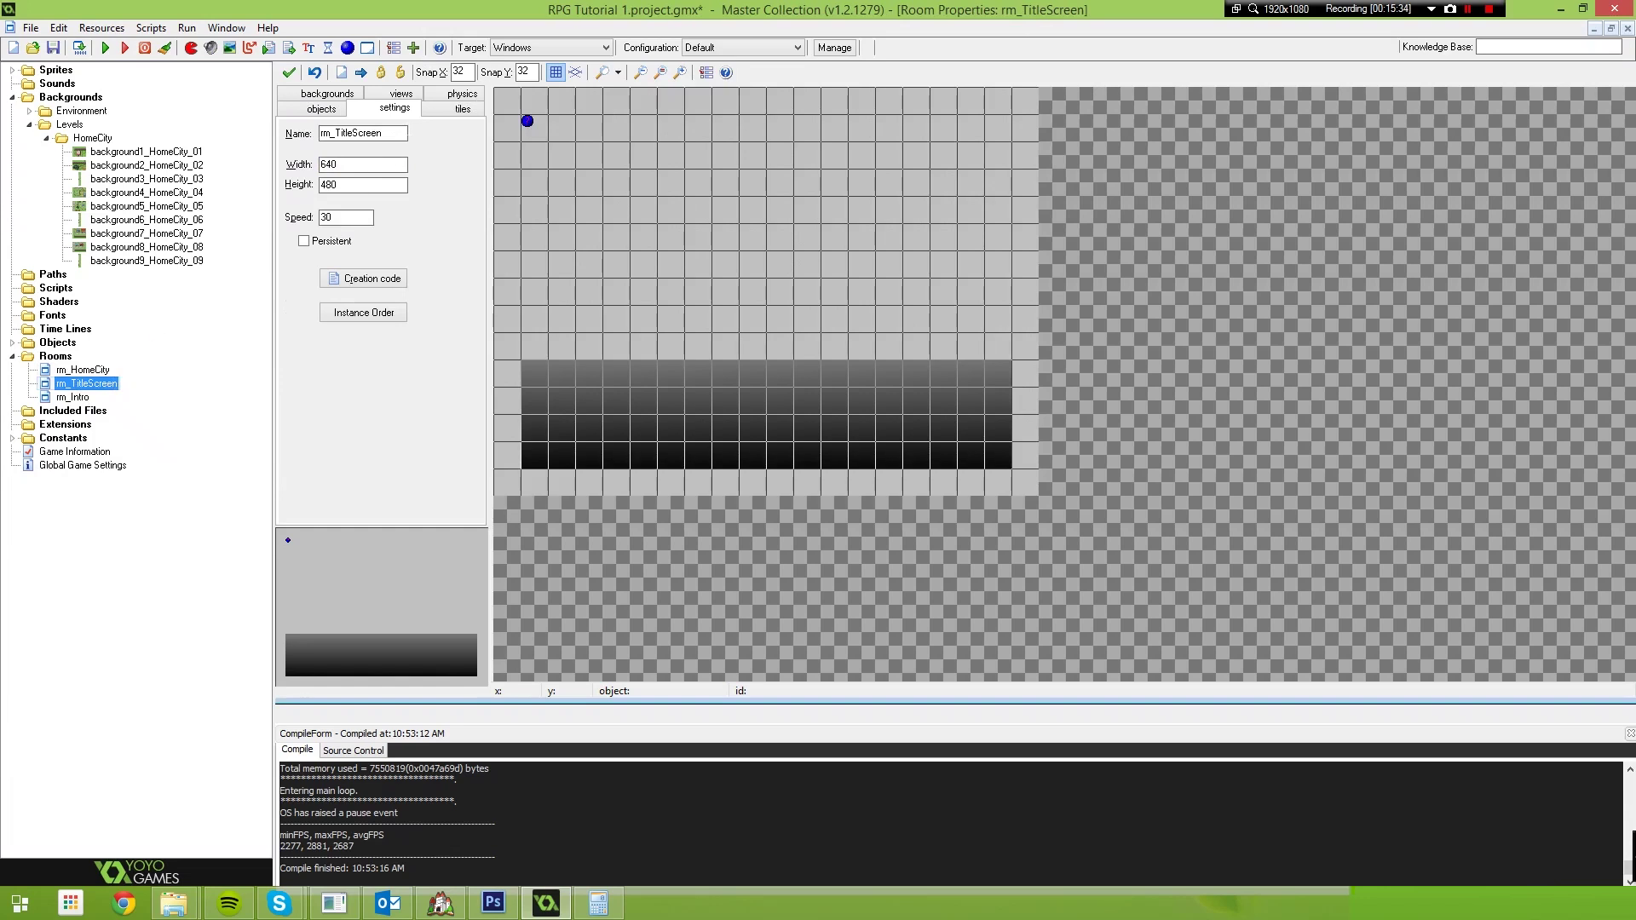
double_click(73, 398)
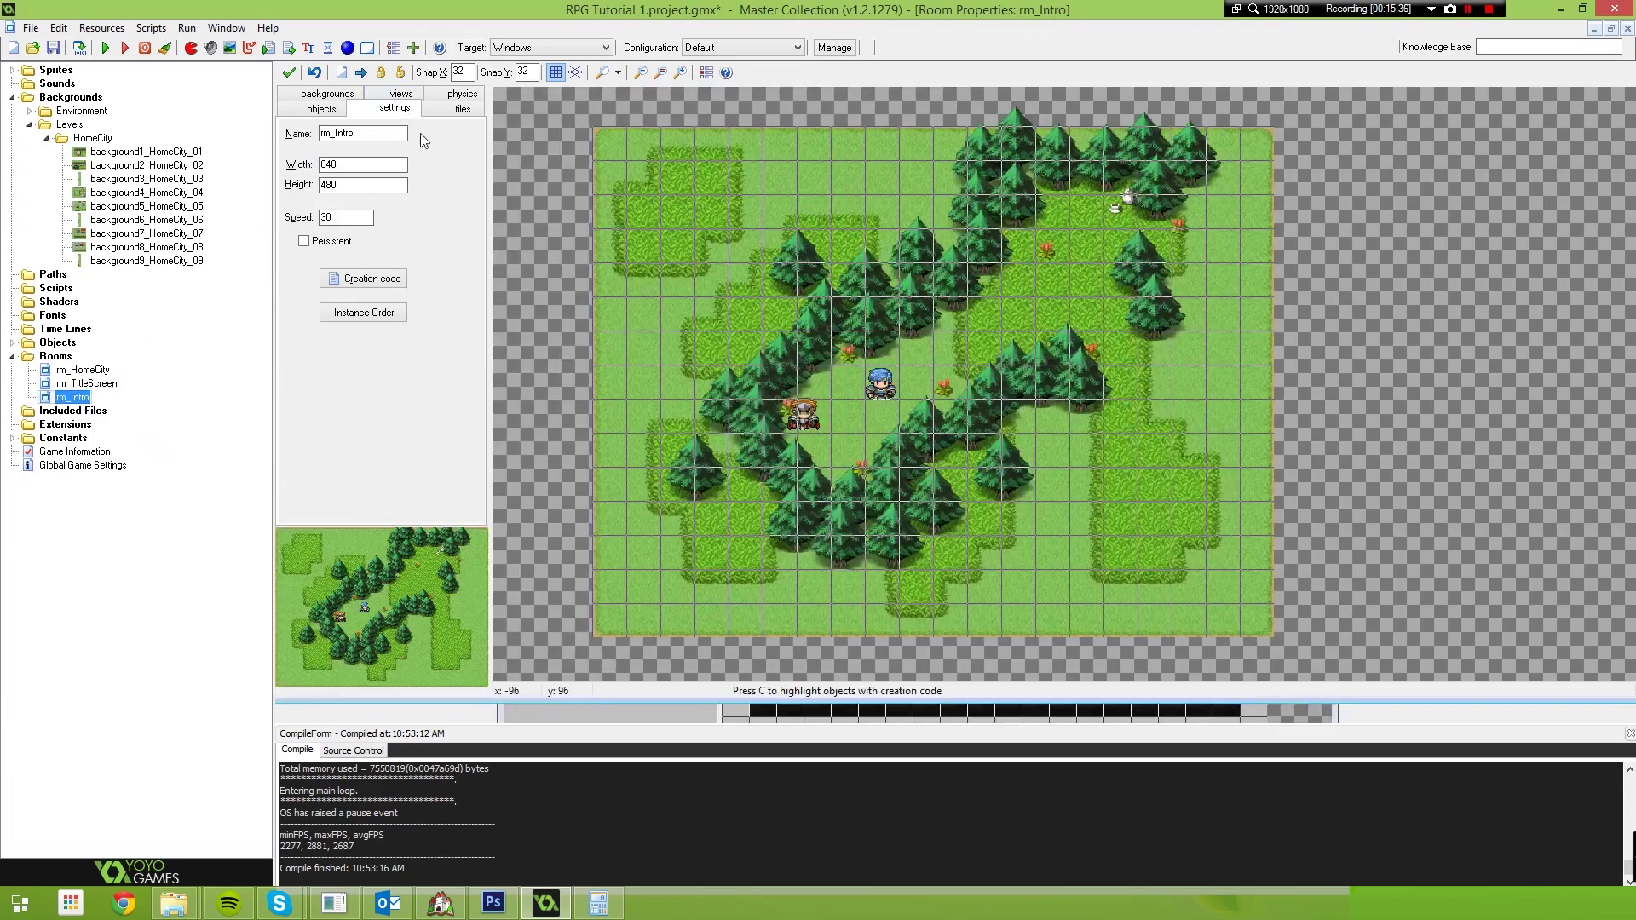
click(404, 95)
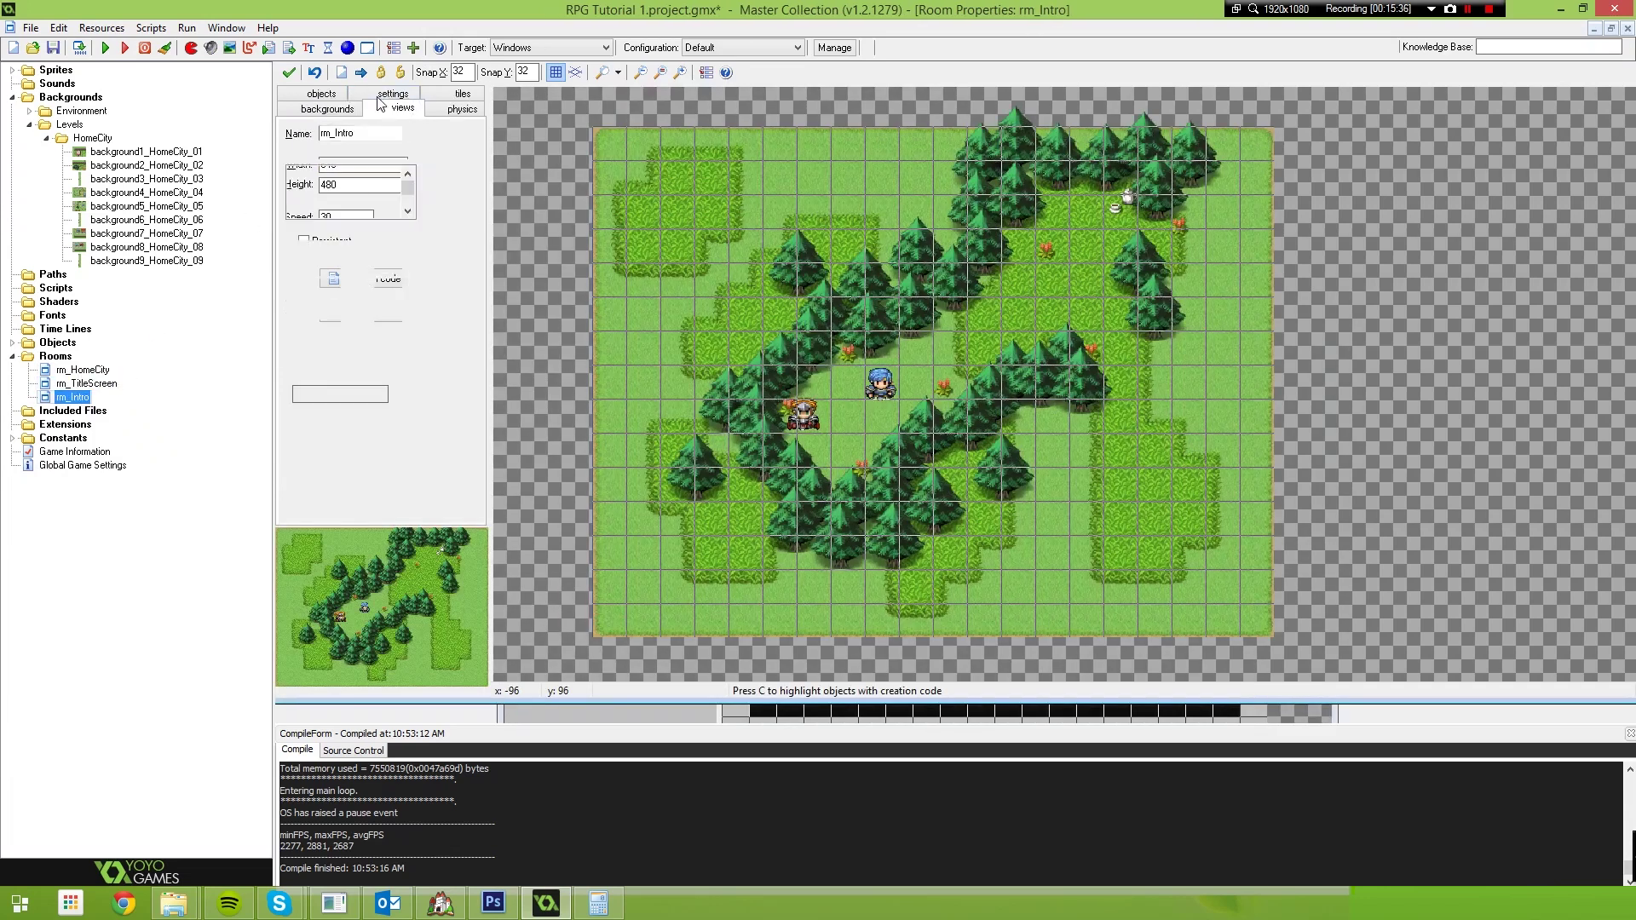
double_click(84, 370)
text(320)
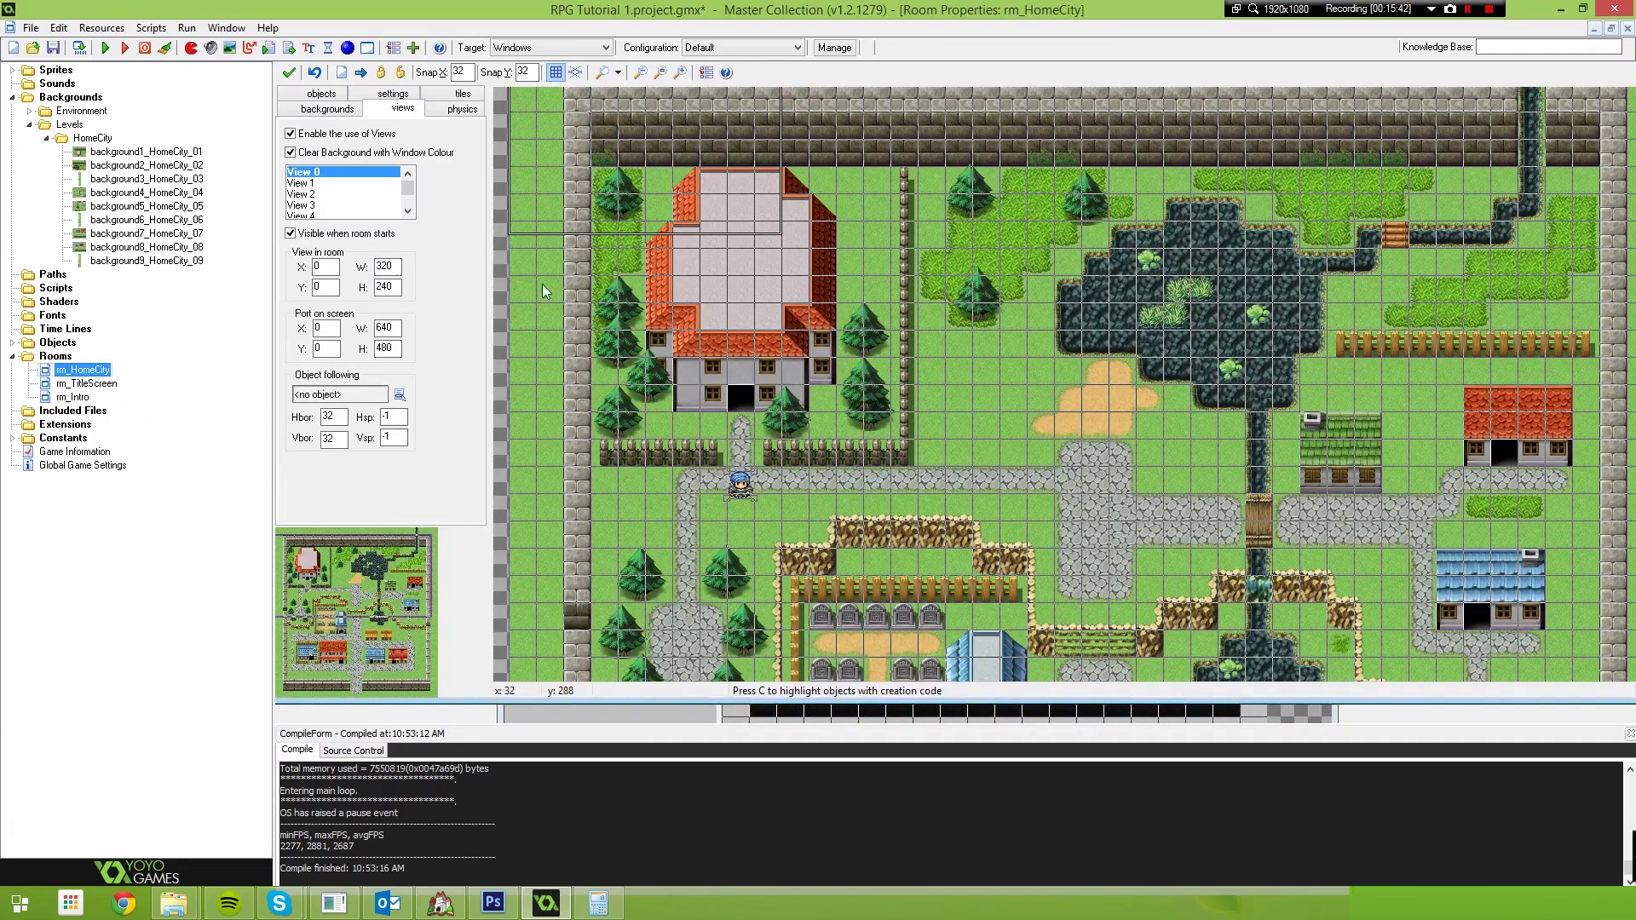
click(399, 395)
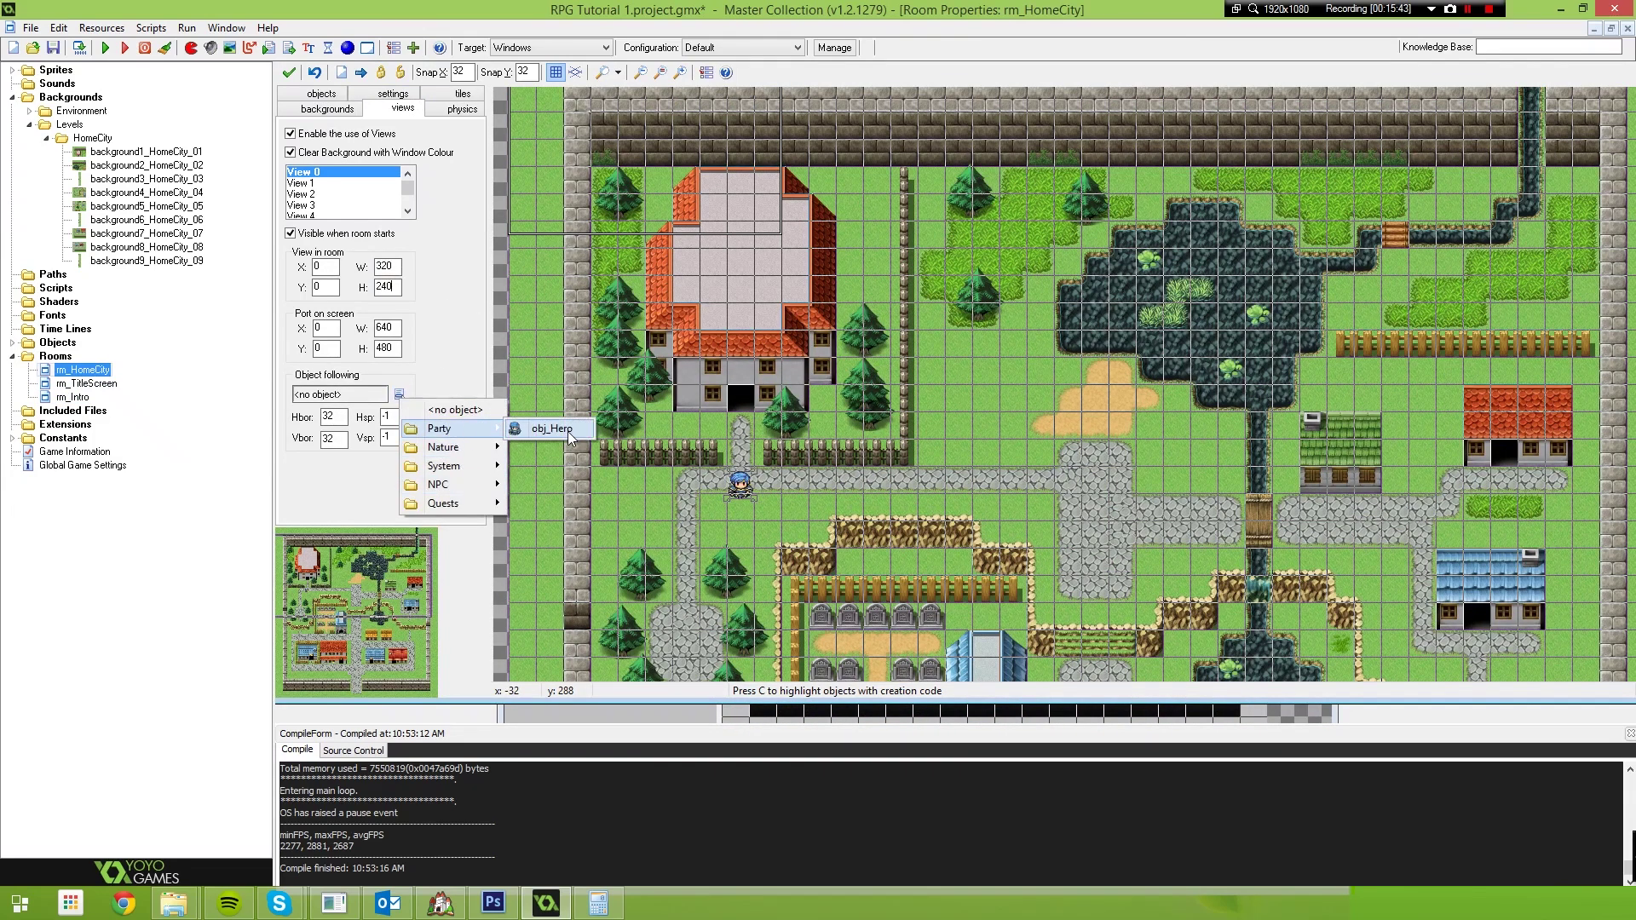
click(552, 429)
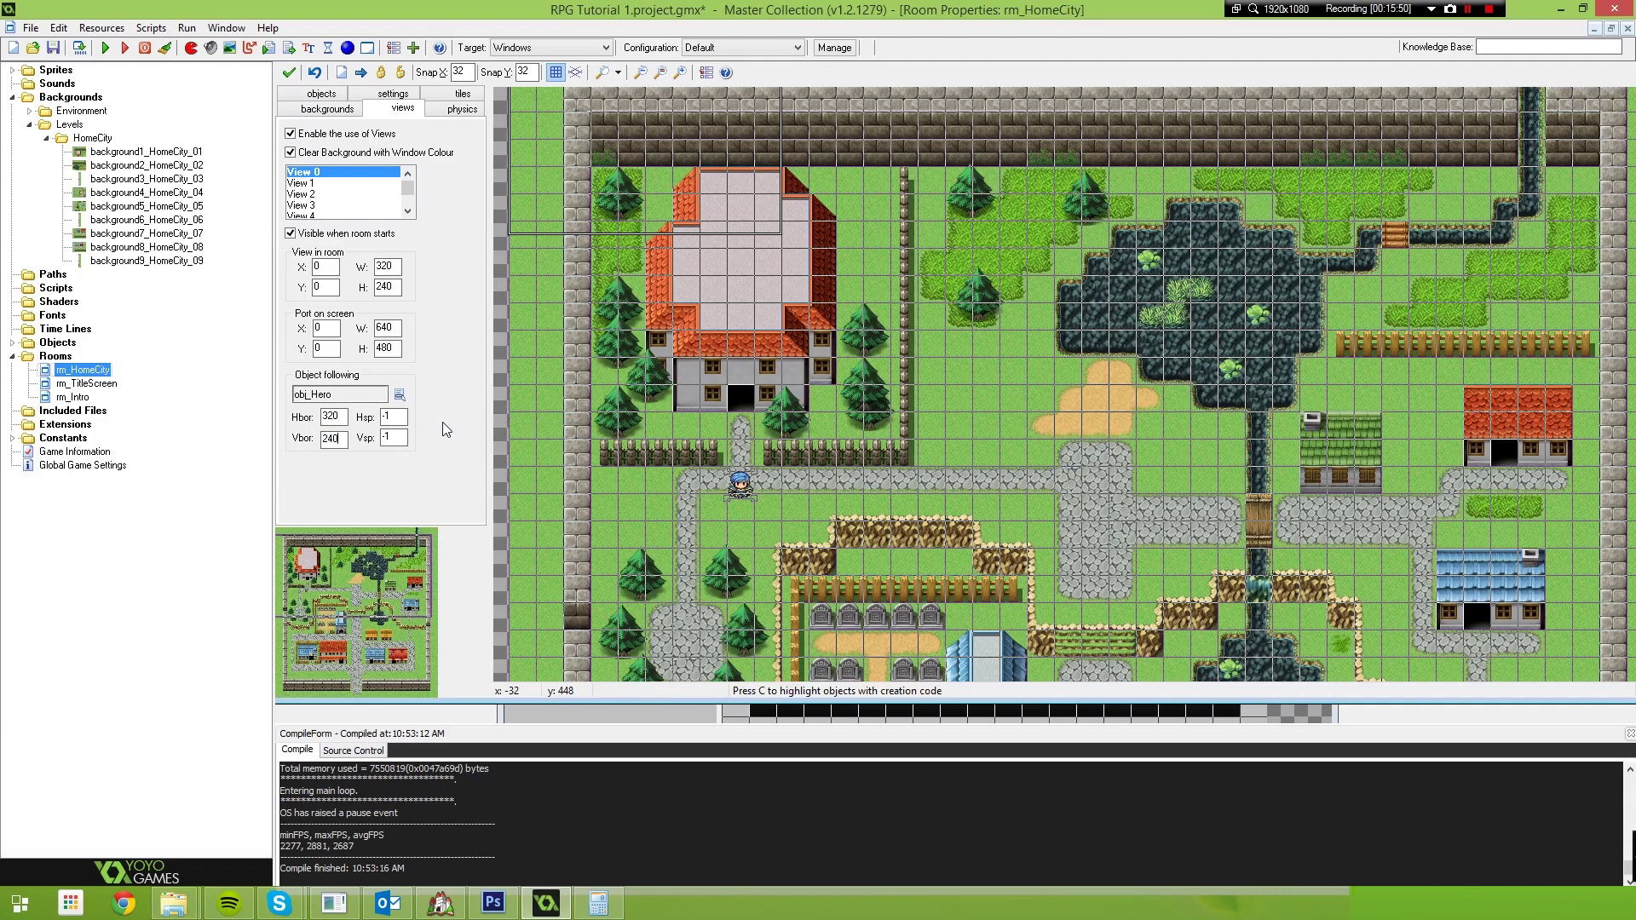
key(F5)
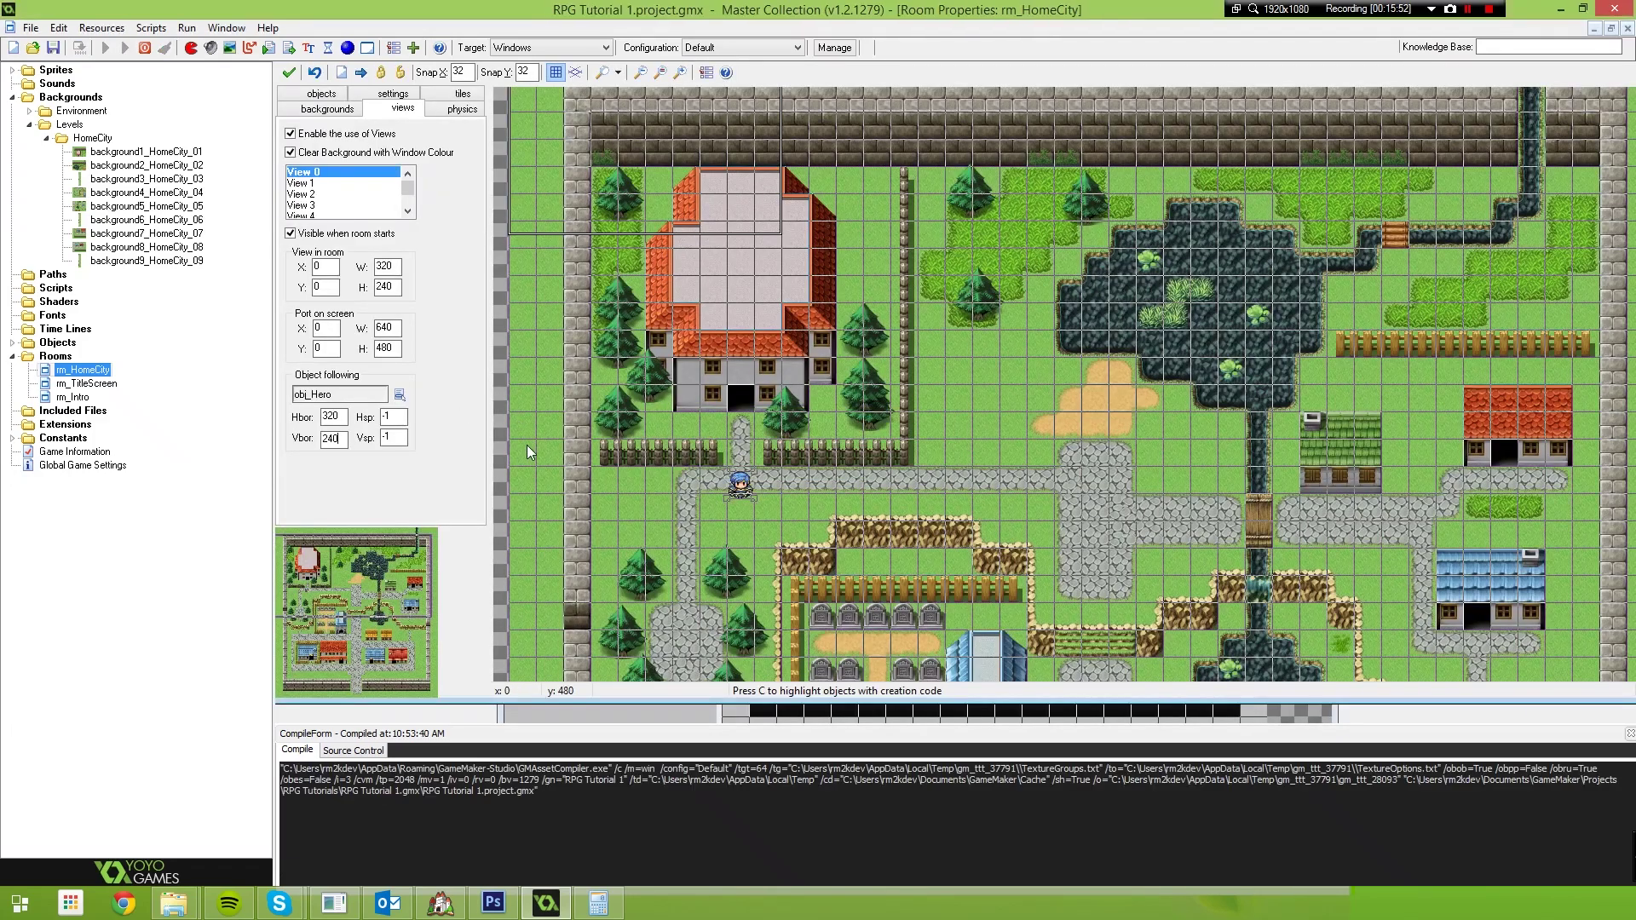
Walk the hero up to the house door, then left past the fence and down the stone path.
key(Up)
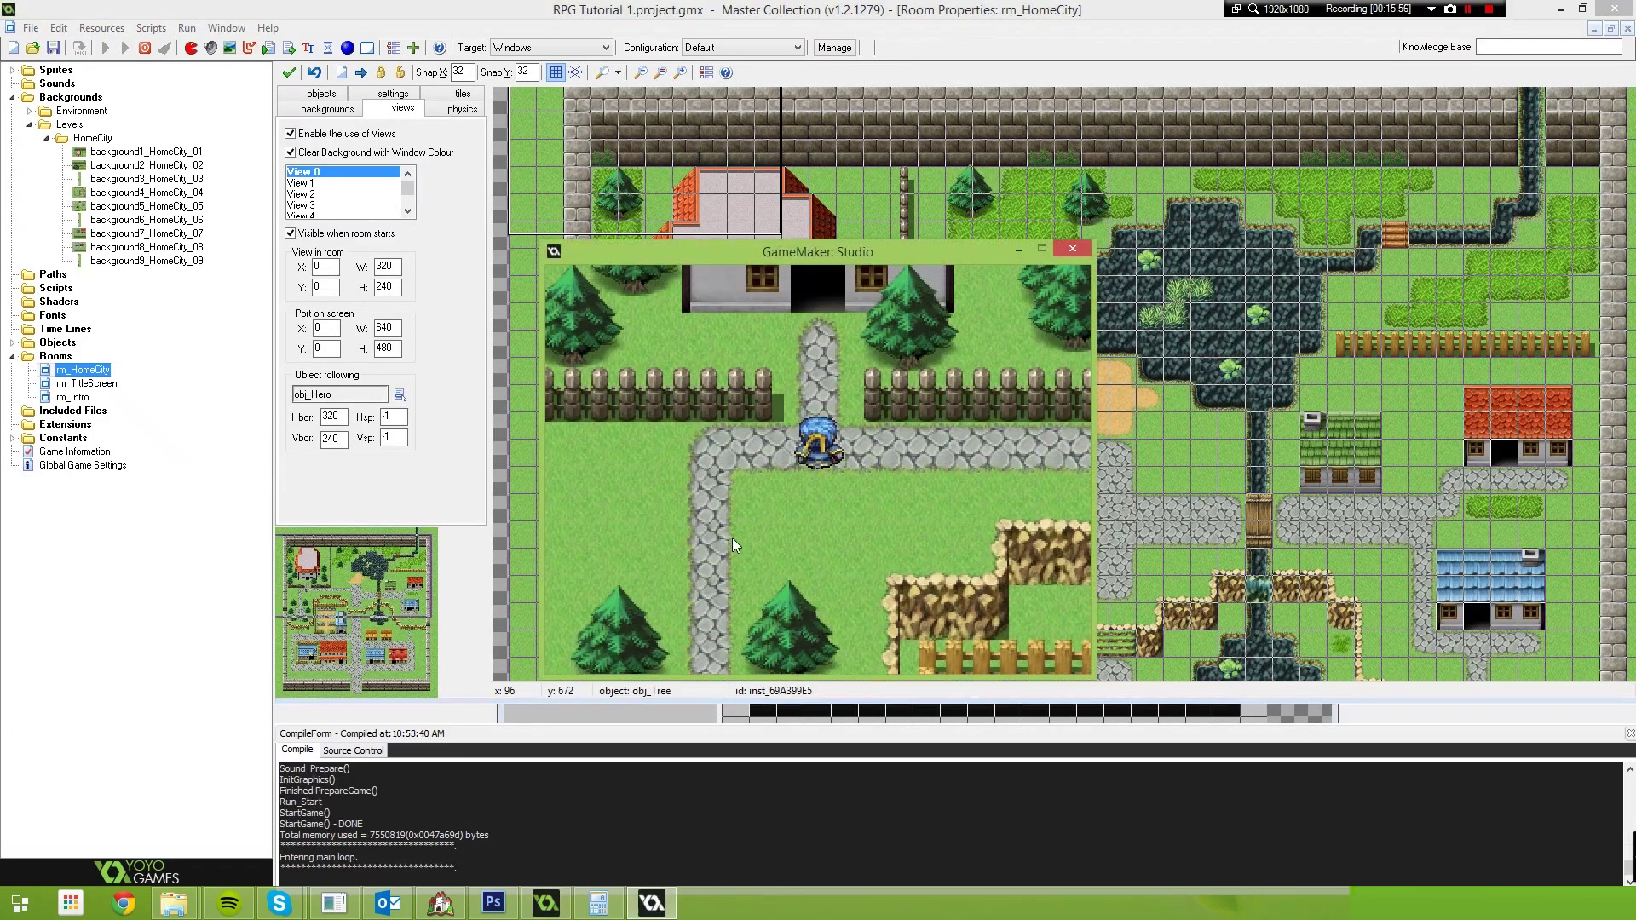
key(Right)
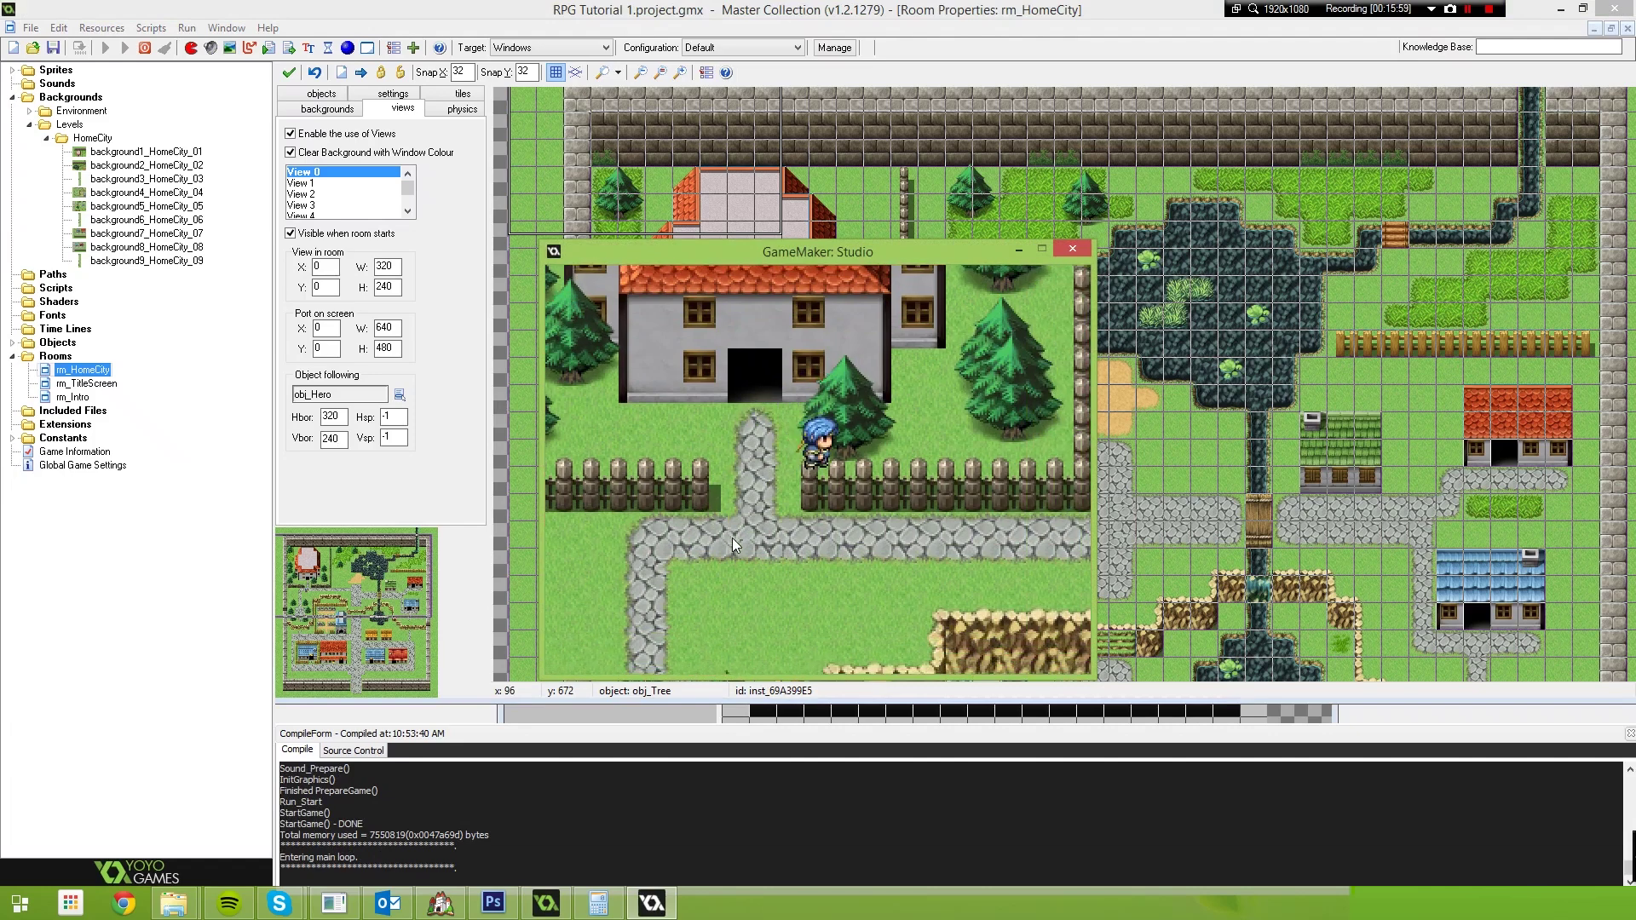
key(Left)
key(Up)
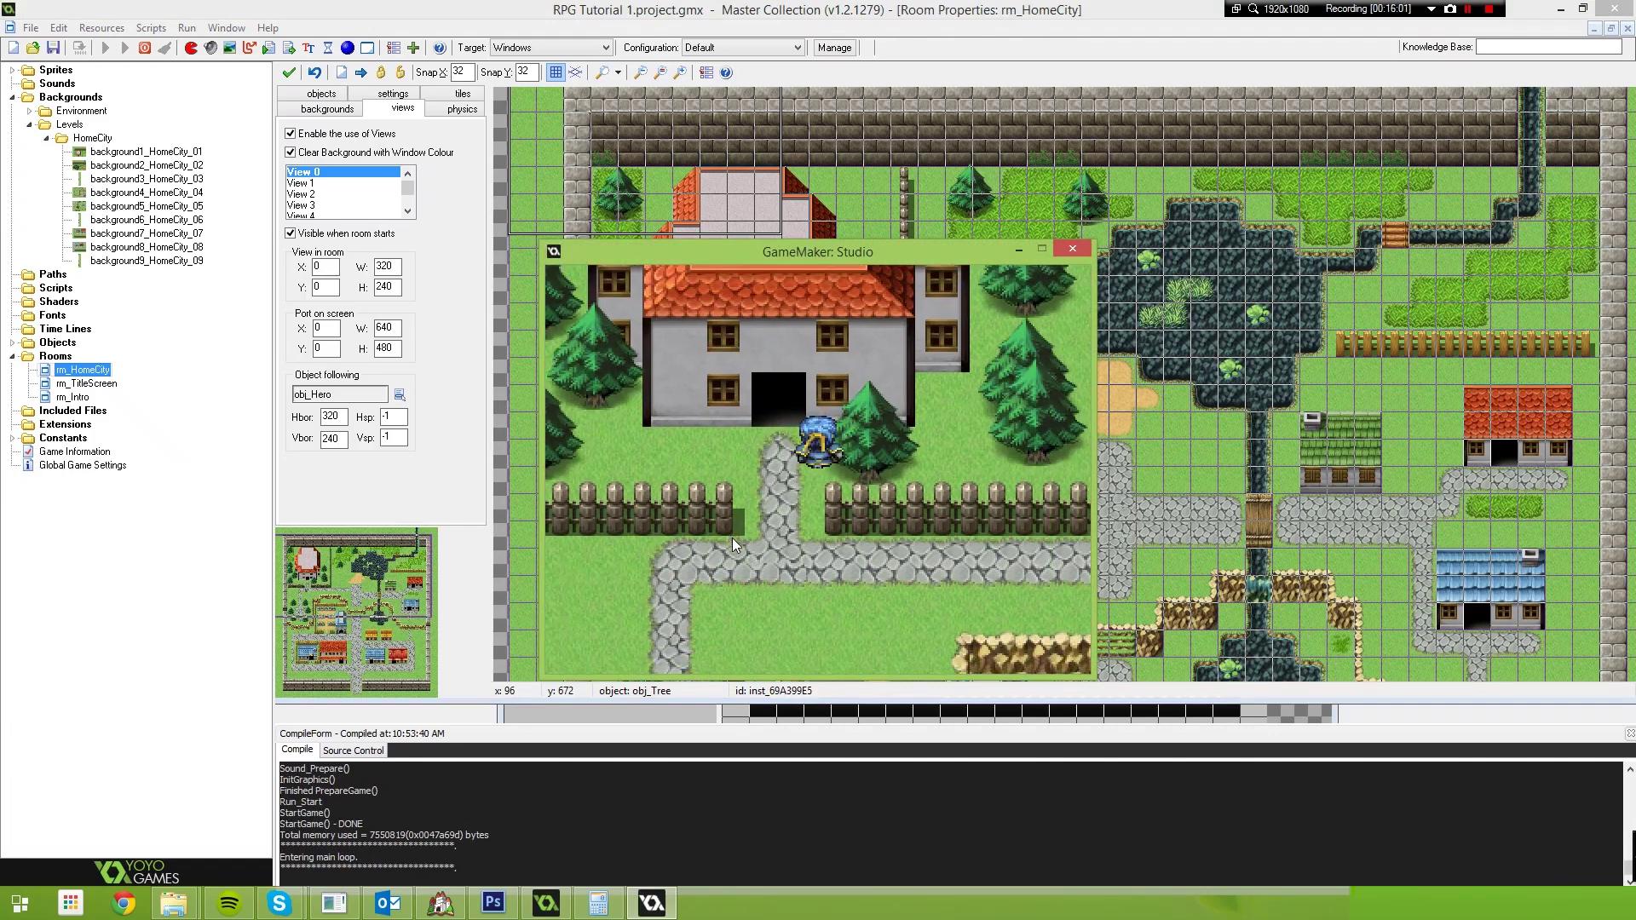
key(Left)
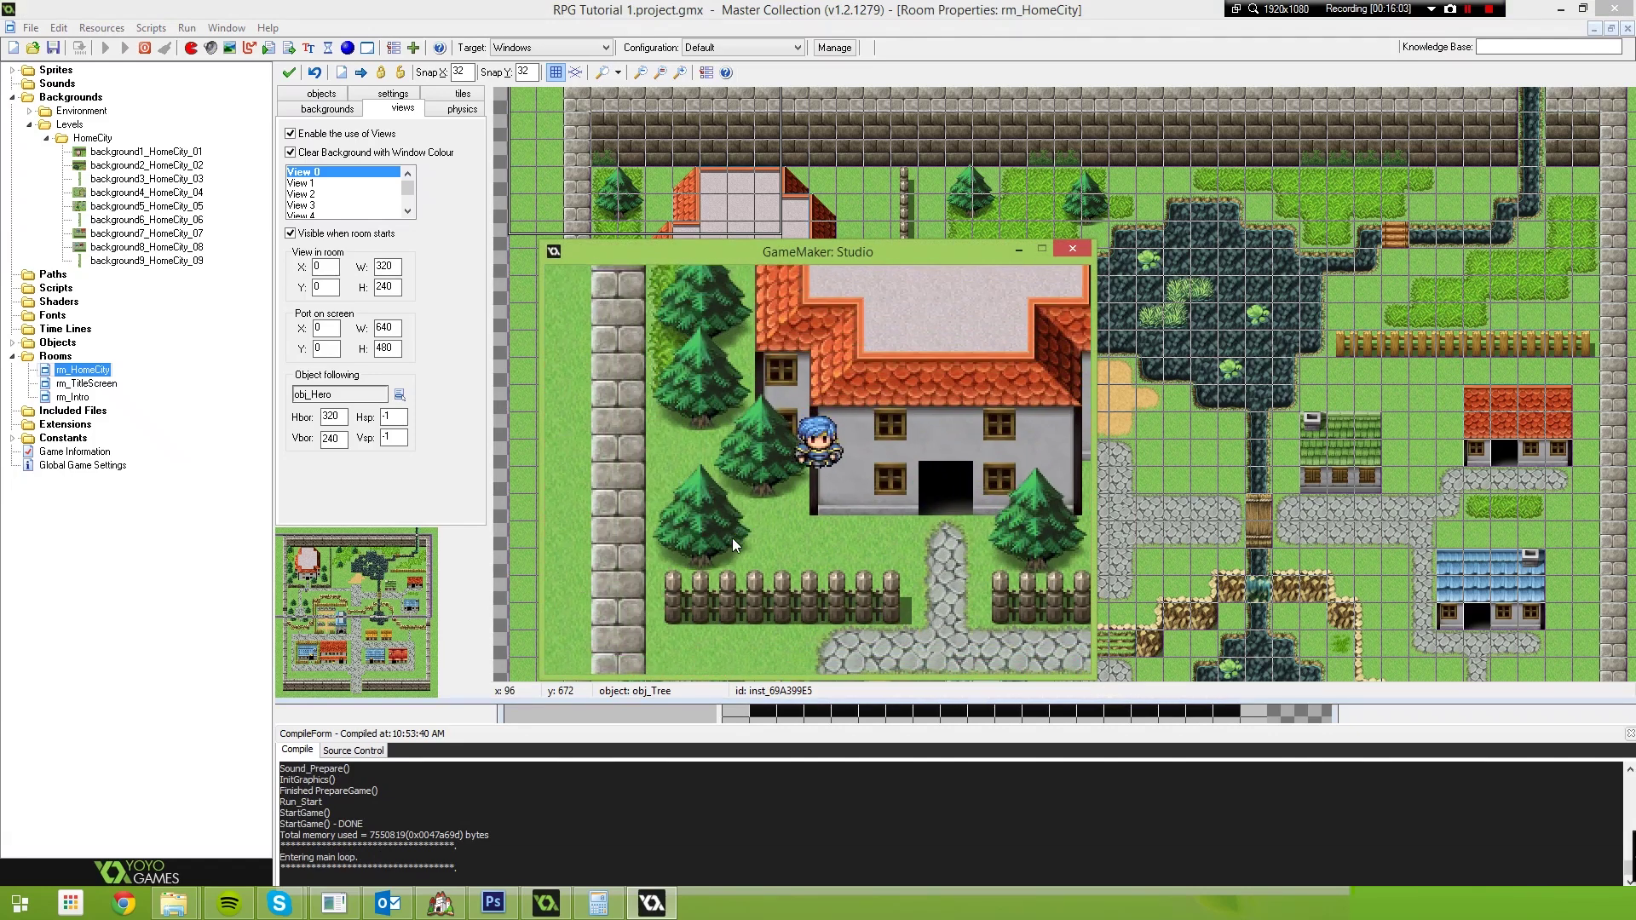
key(Down)
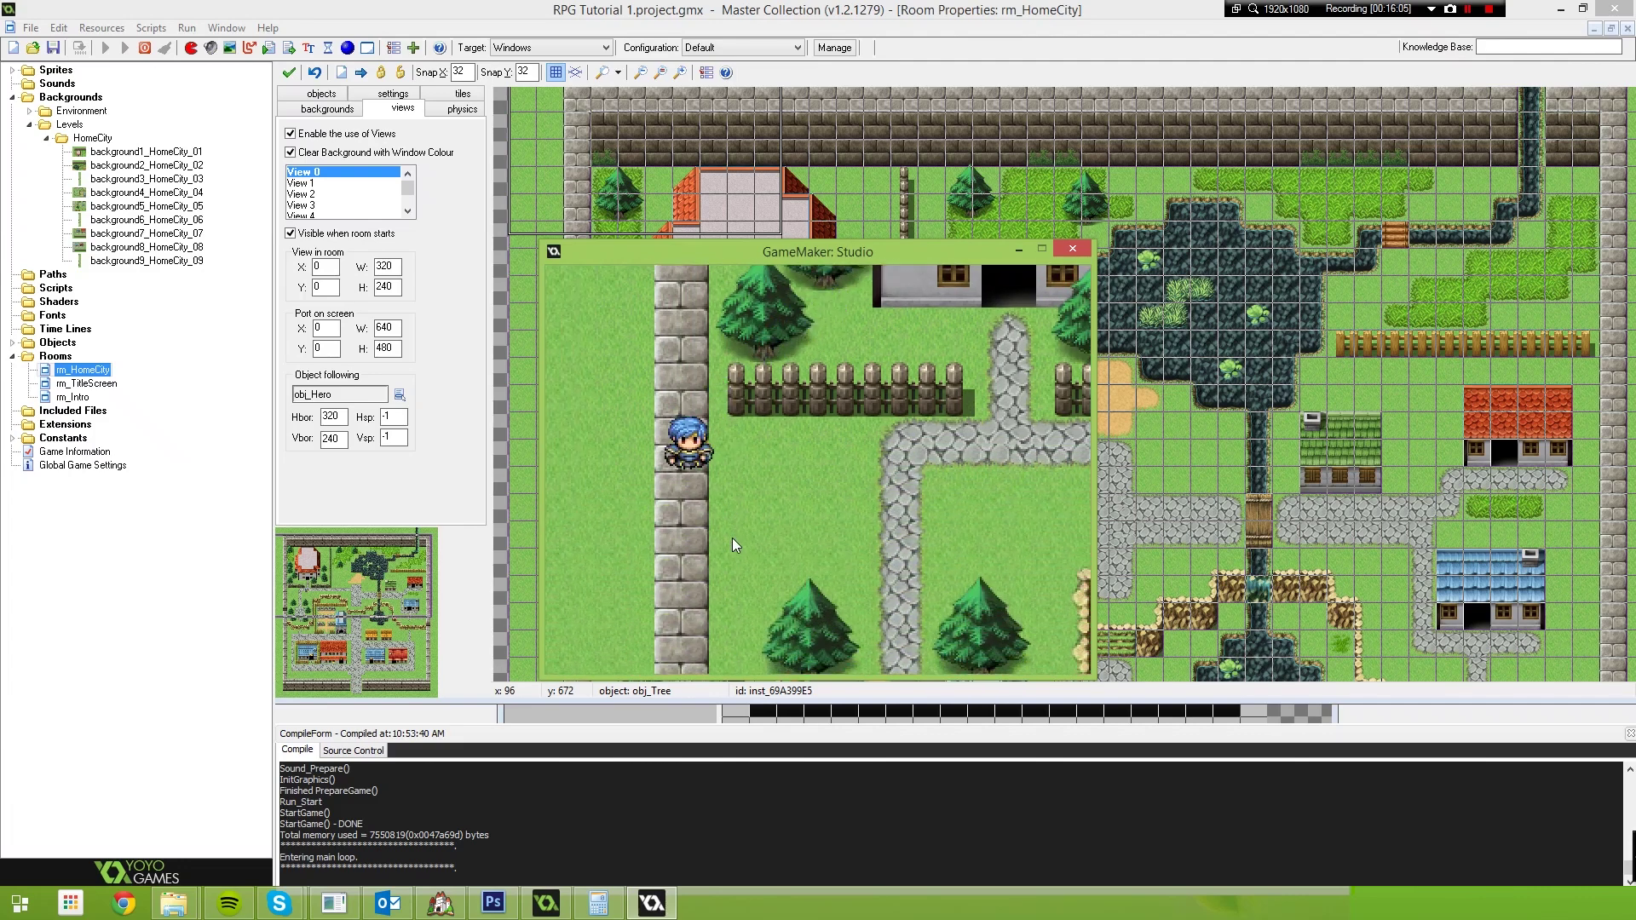
key(Right)
key(Down)
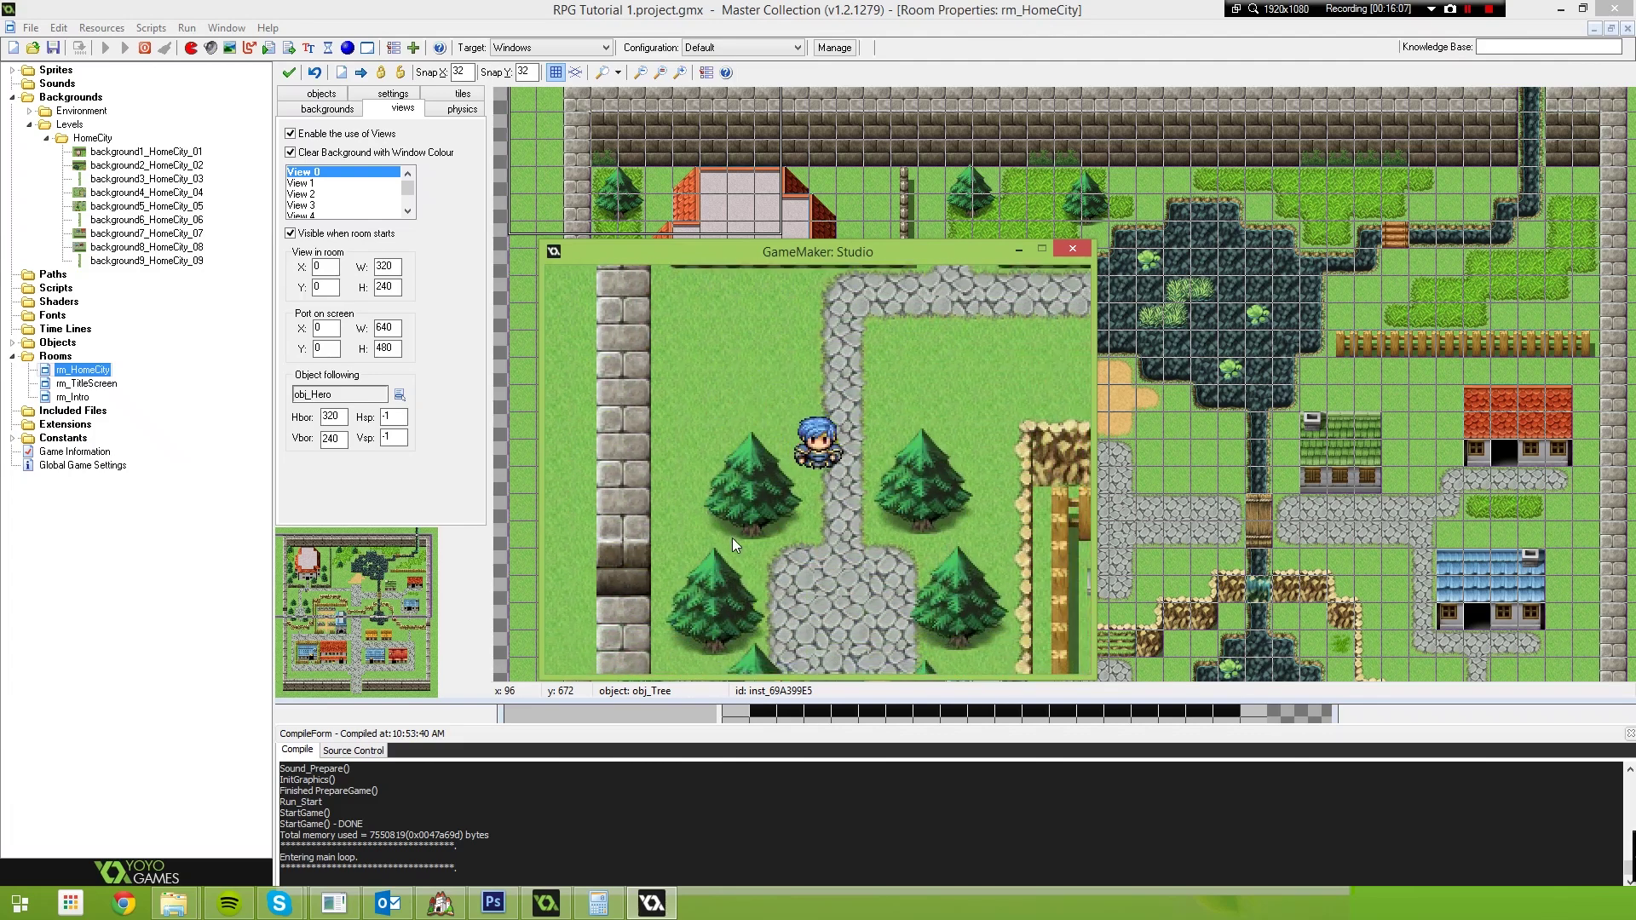
Walk the hero past the stone plaza, through the graveyard and along the road to the church.
key(Down)
key(Right)
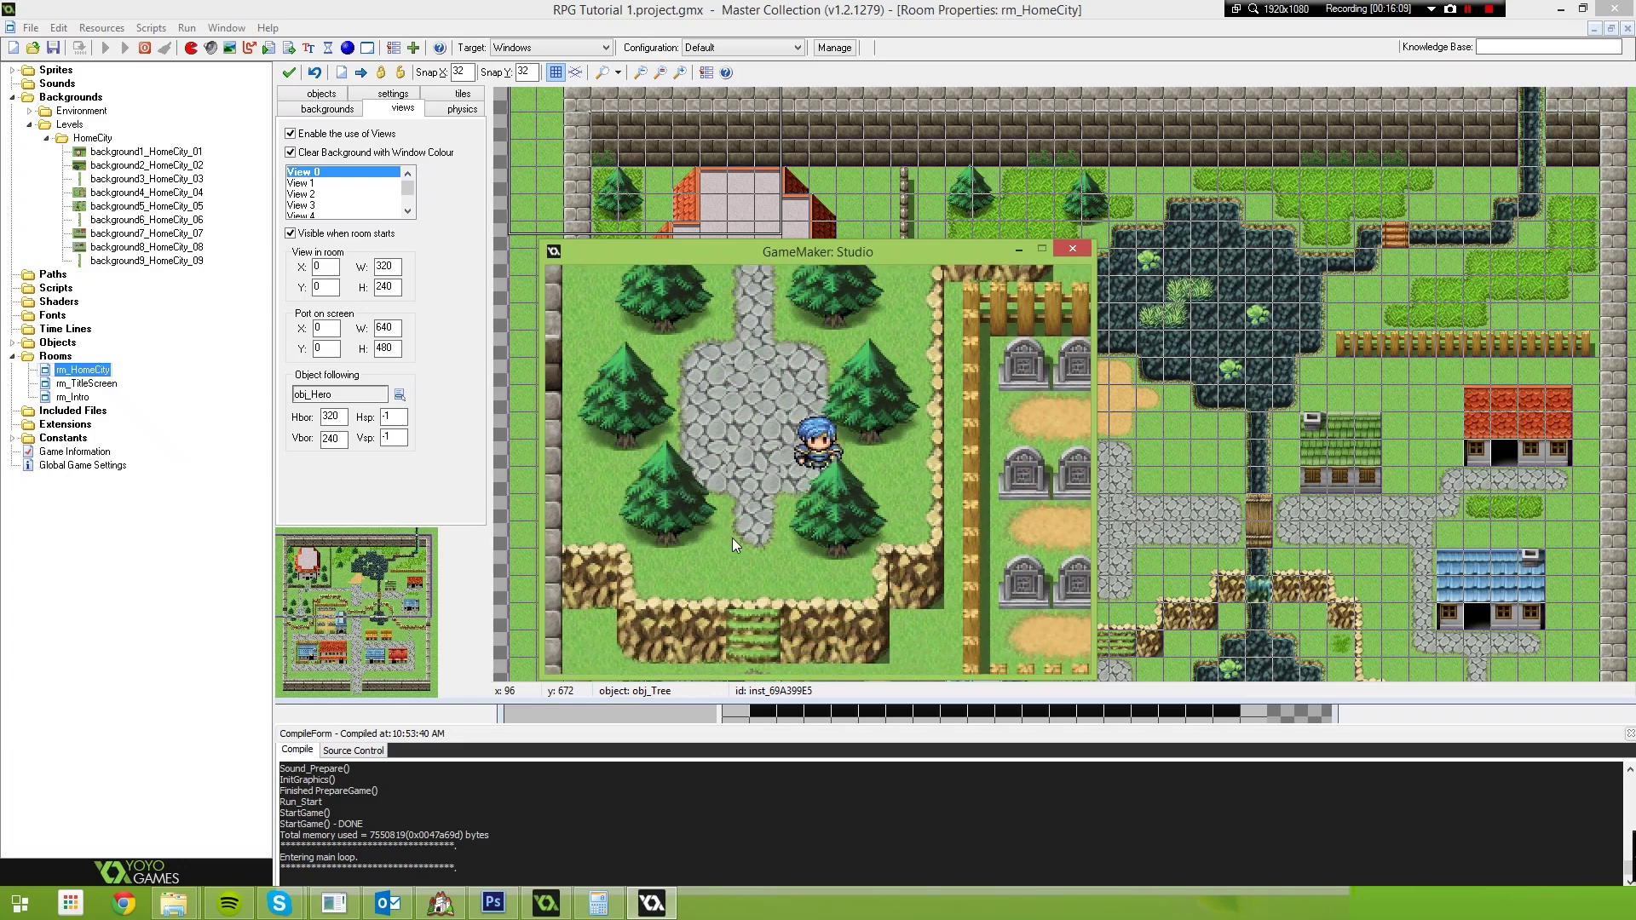
key(Right)
key(Up)
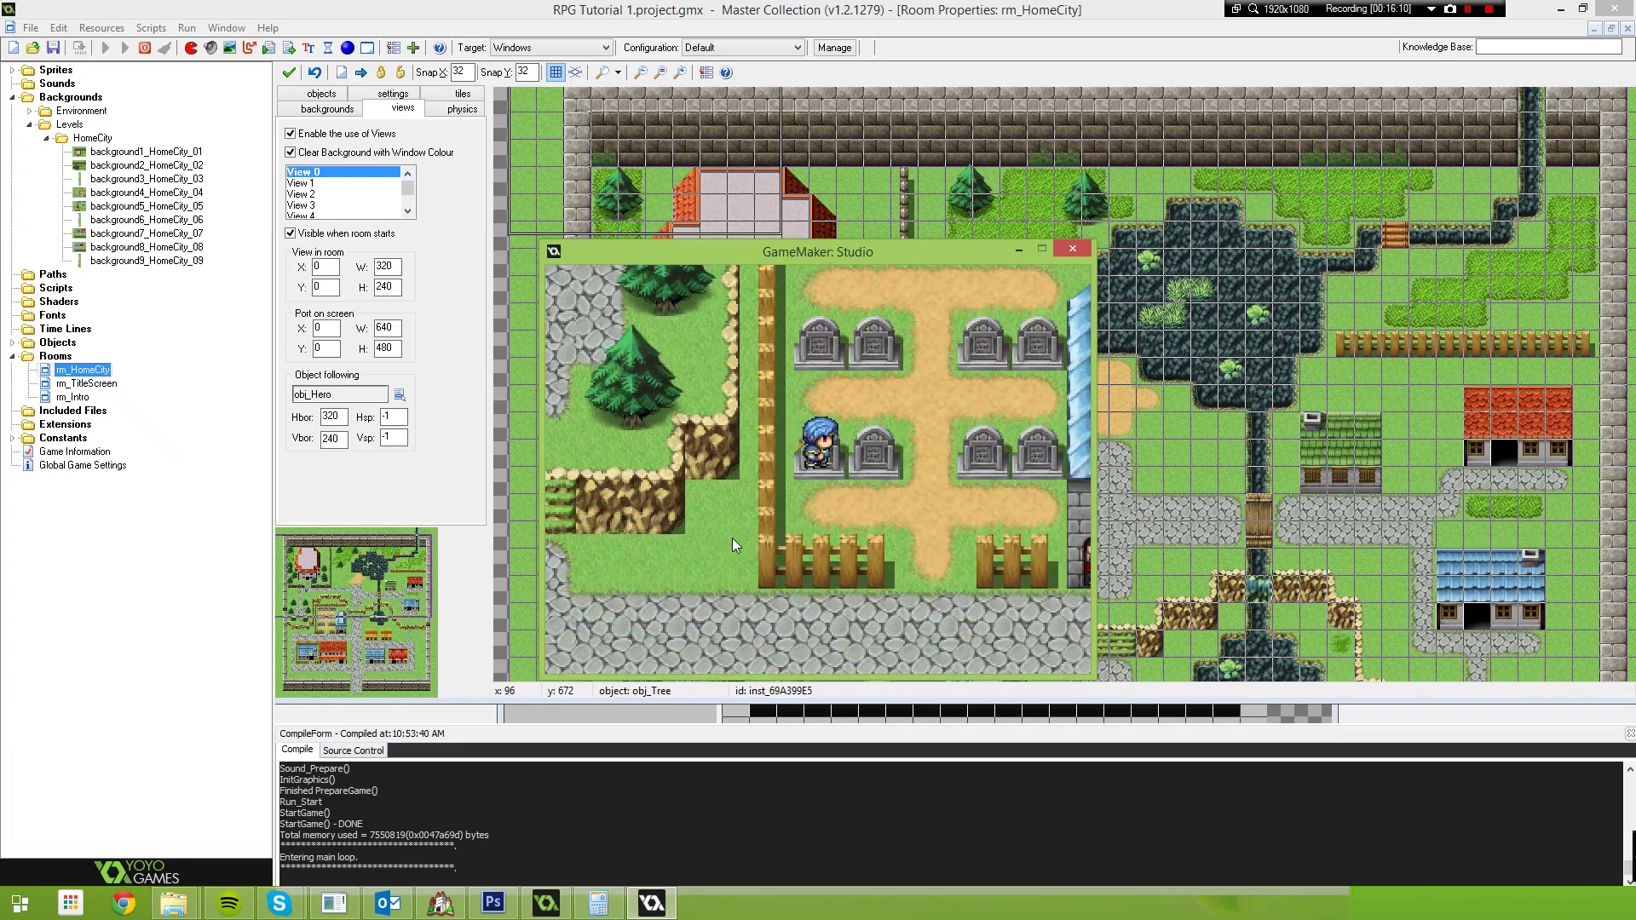
key(Right)
key(Down)
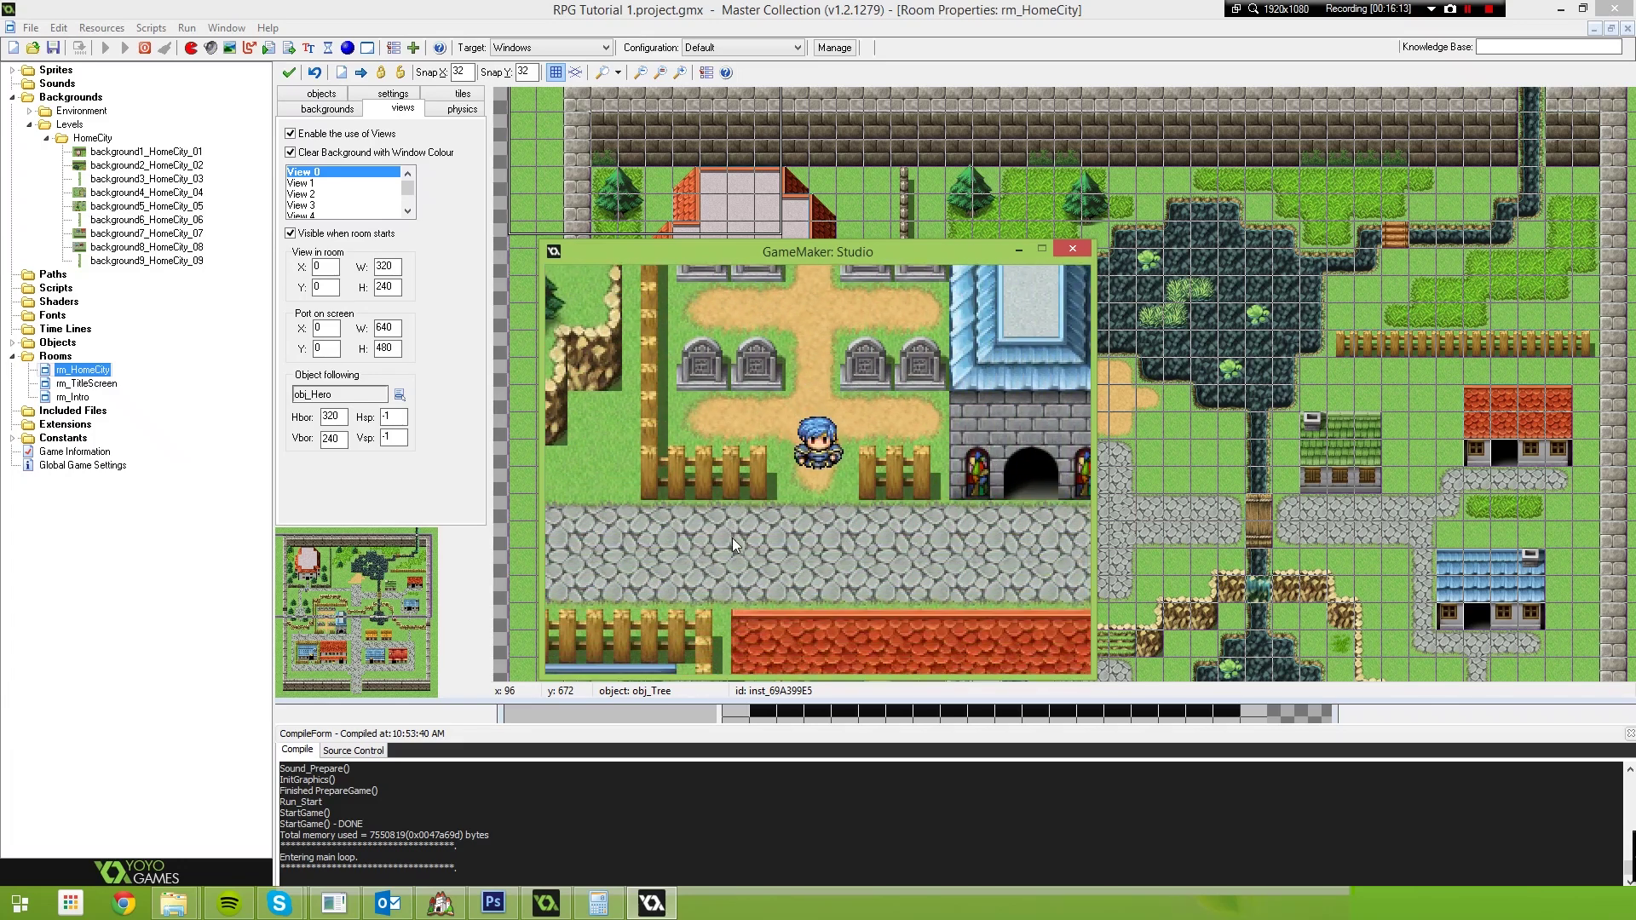
key(Right)
key(Up)
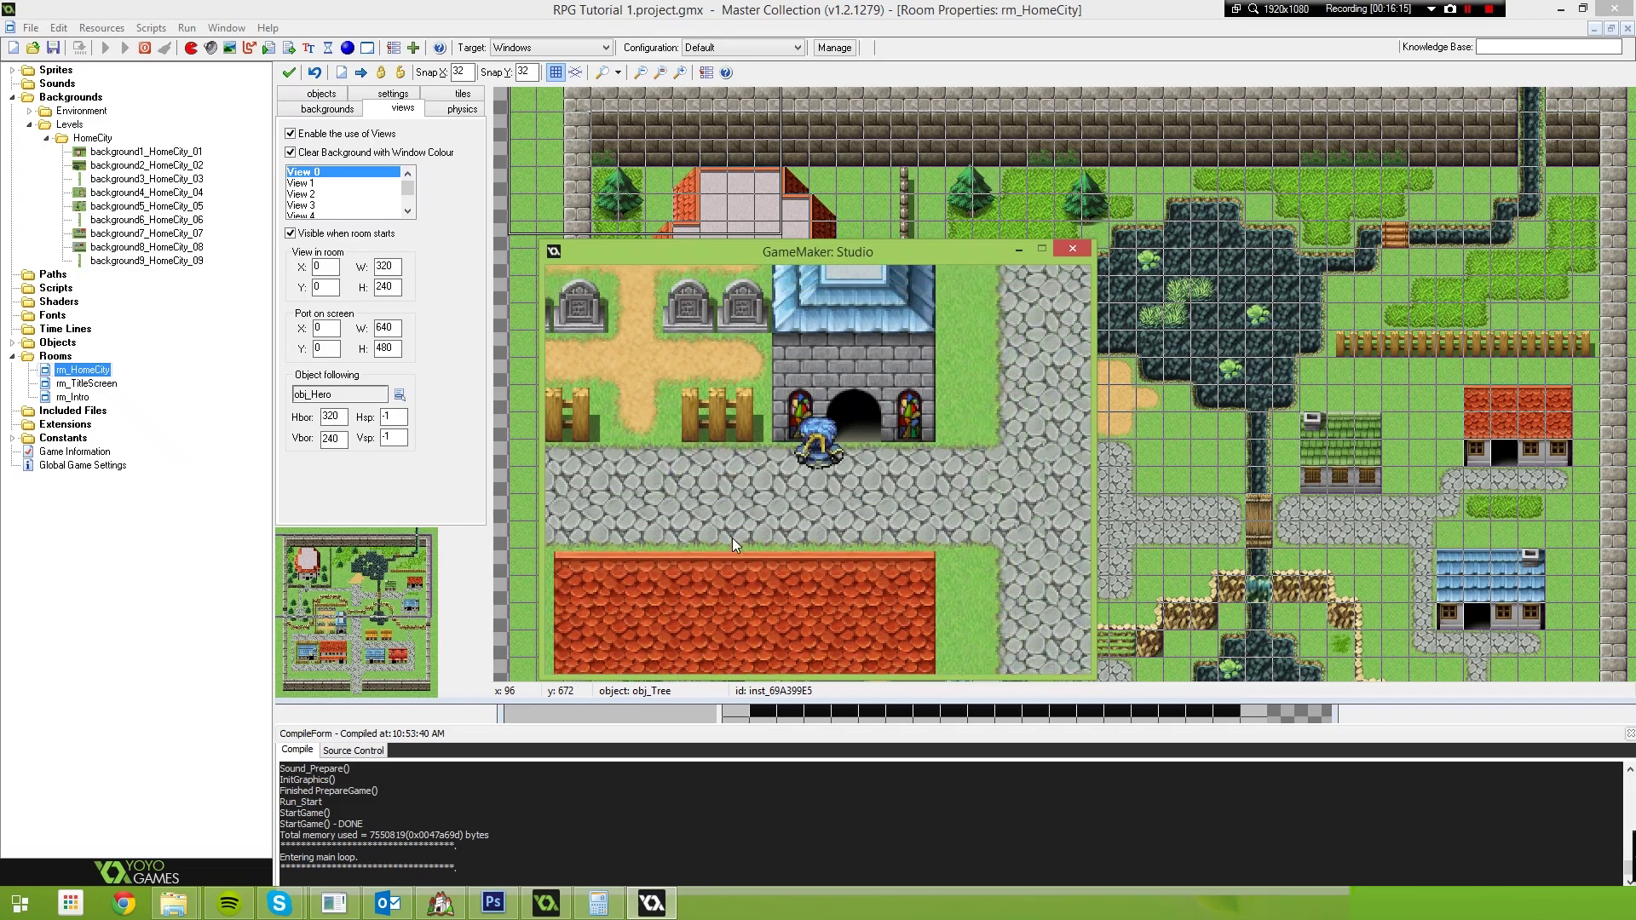
Walk the hero past the fields and bridge up to the pond and top wall.
key(Right)
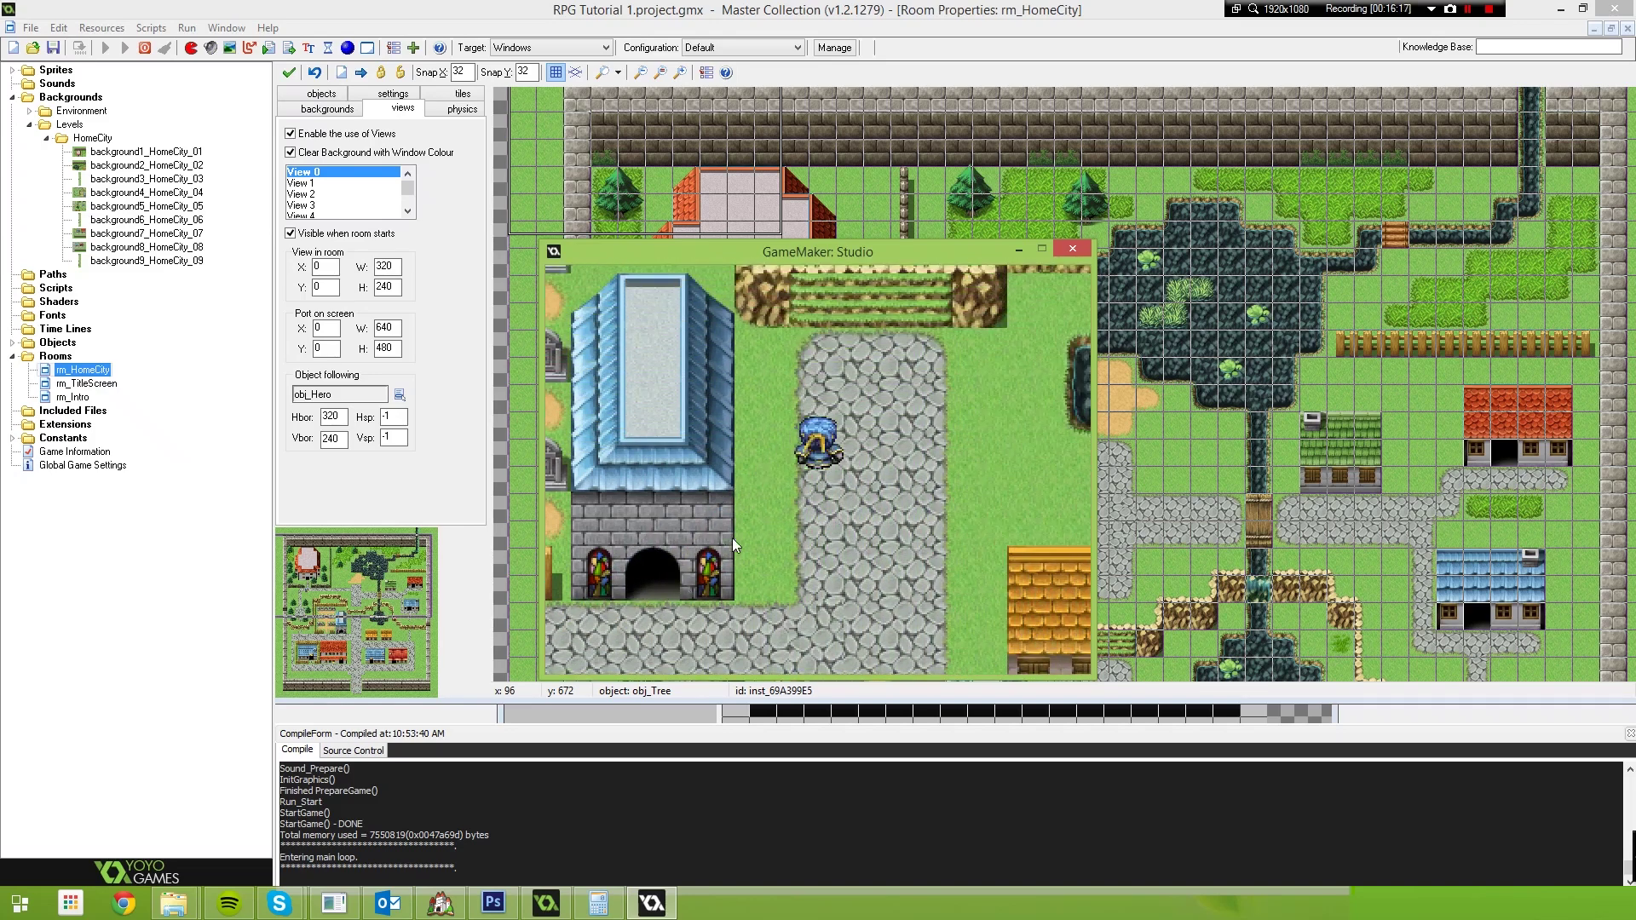
key(Up)
key(Right)
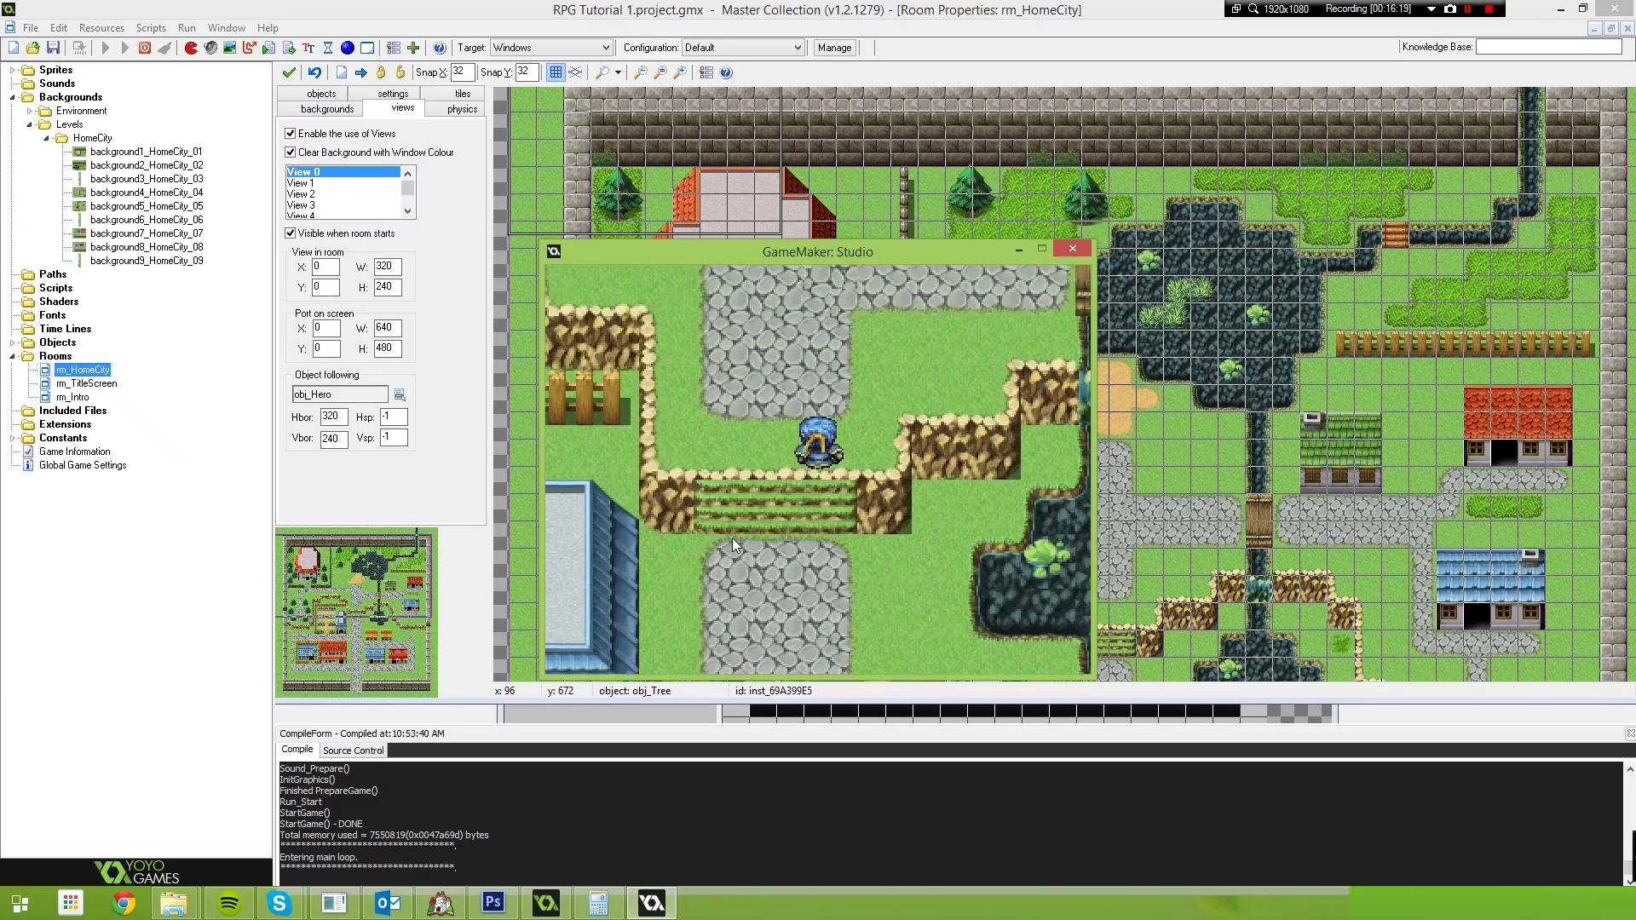
key(Right)
key(Up)
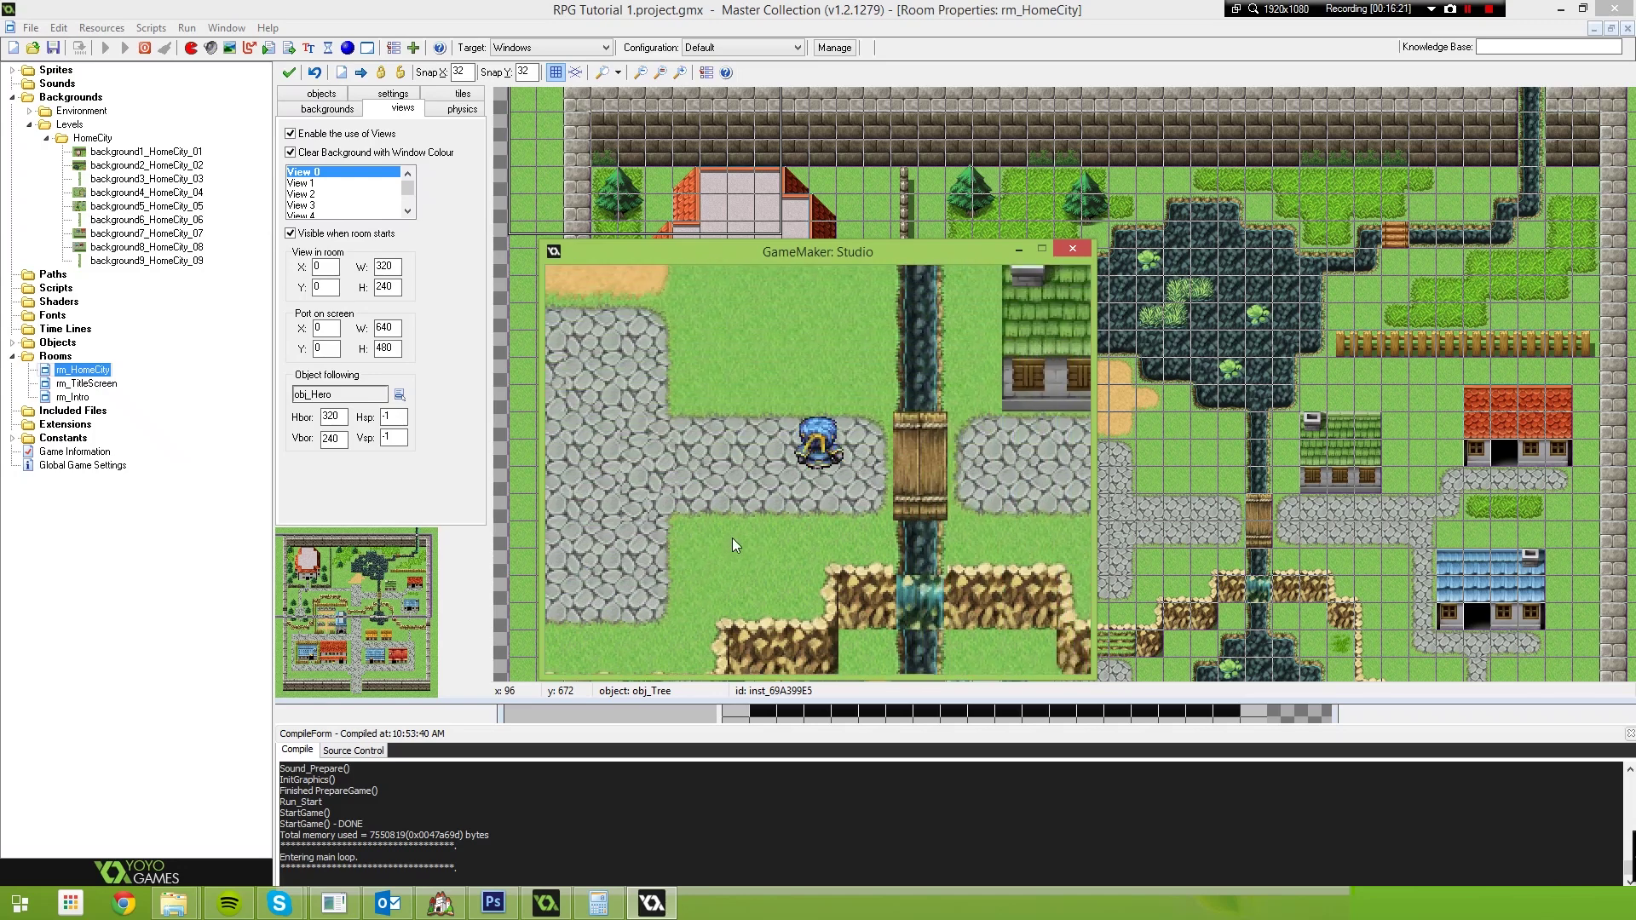
key(Up)
key(Left)
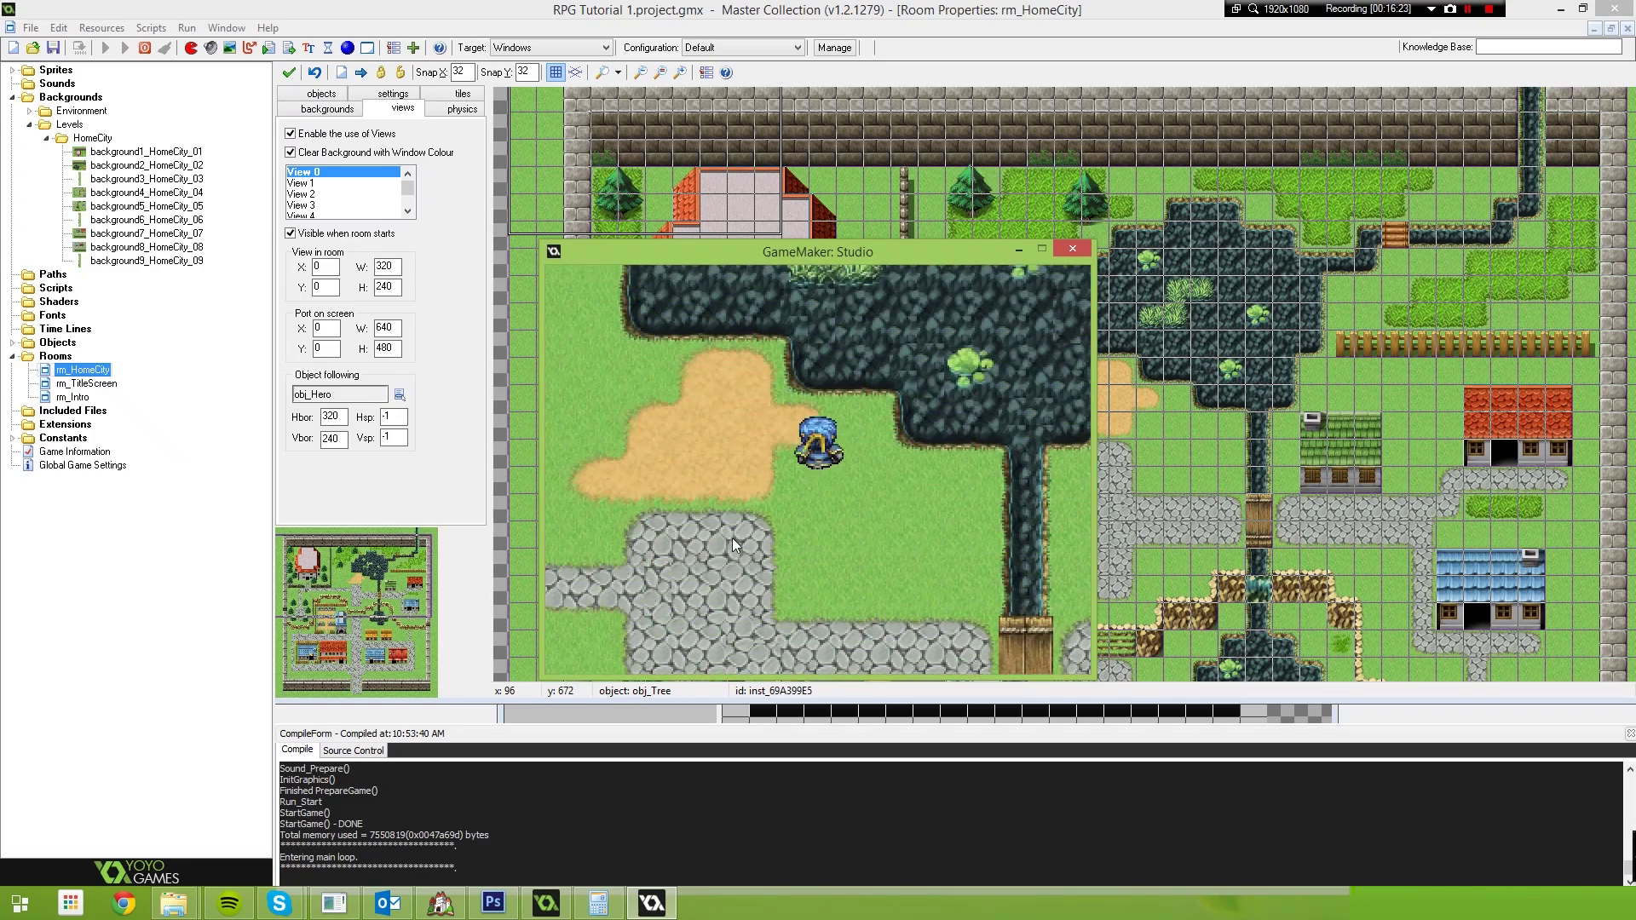
key(Up)
key(Left)
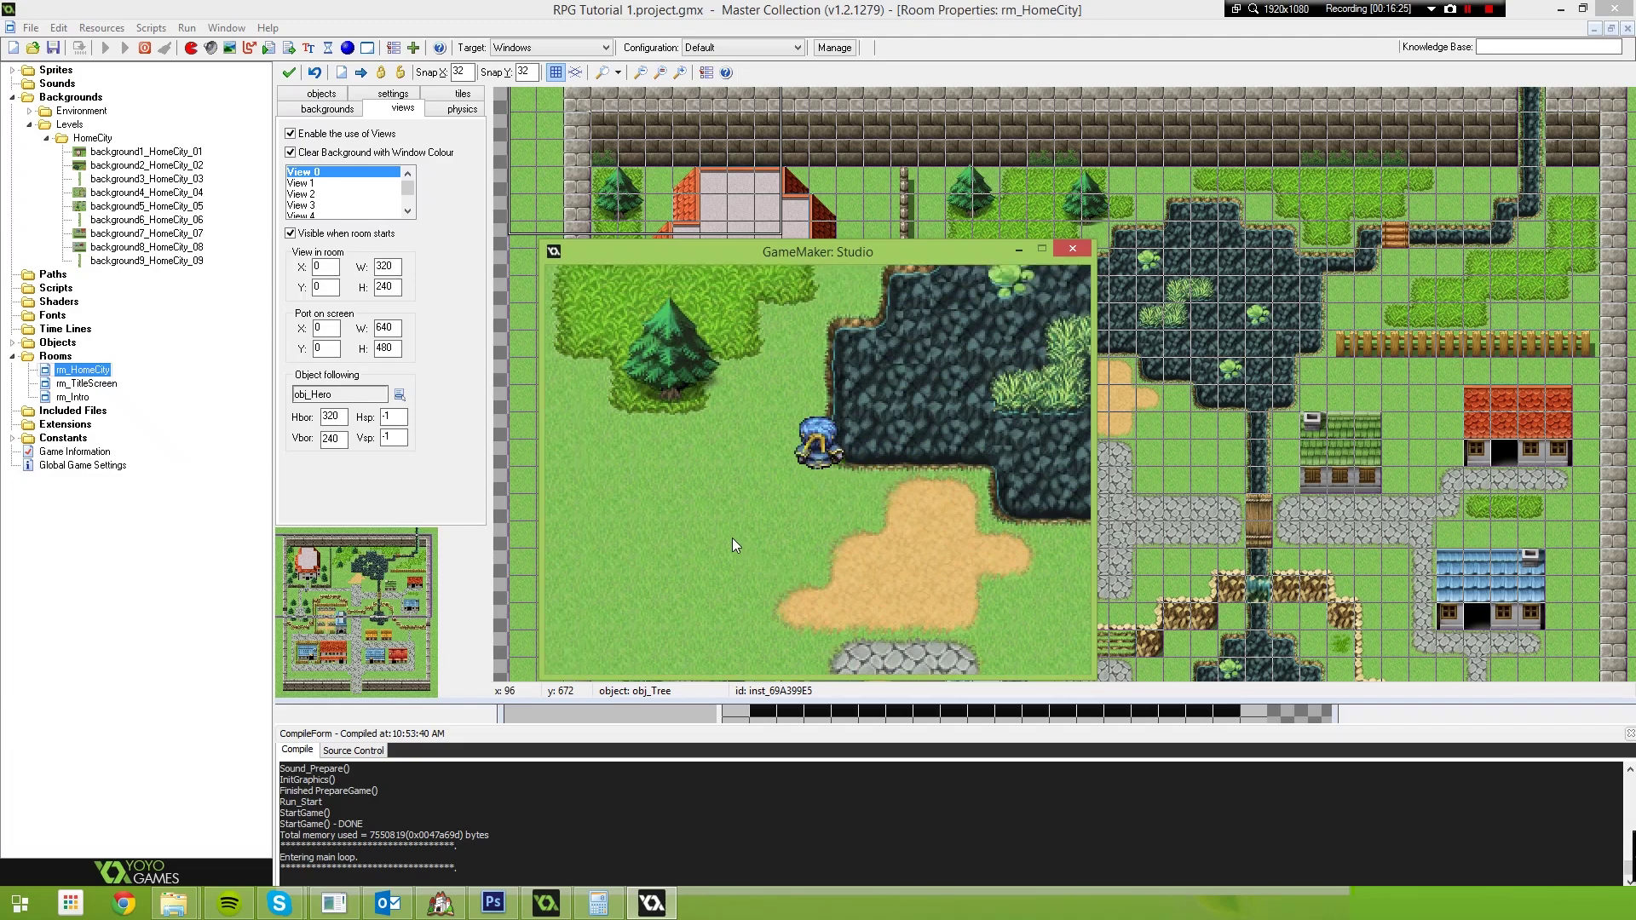
key(Right)
key(Up)
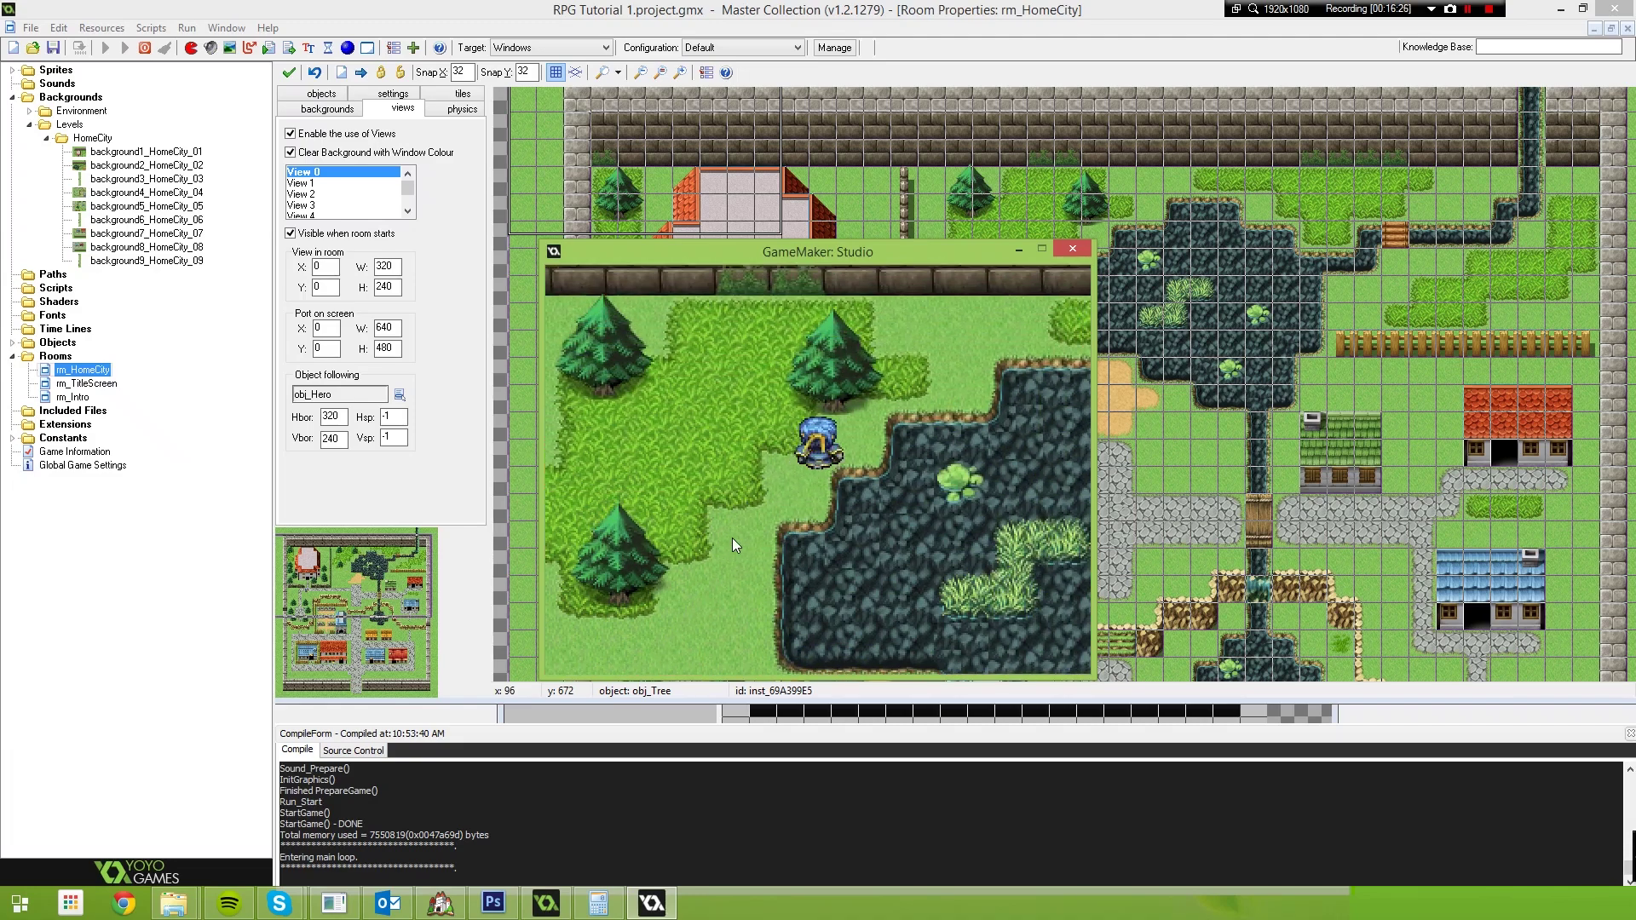
key(Up)
key(Down)
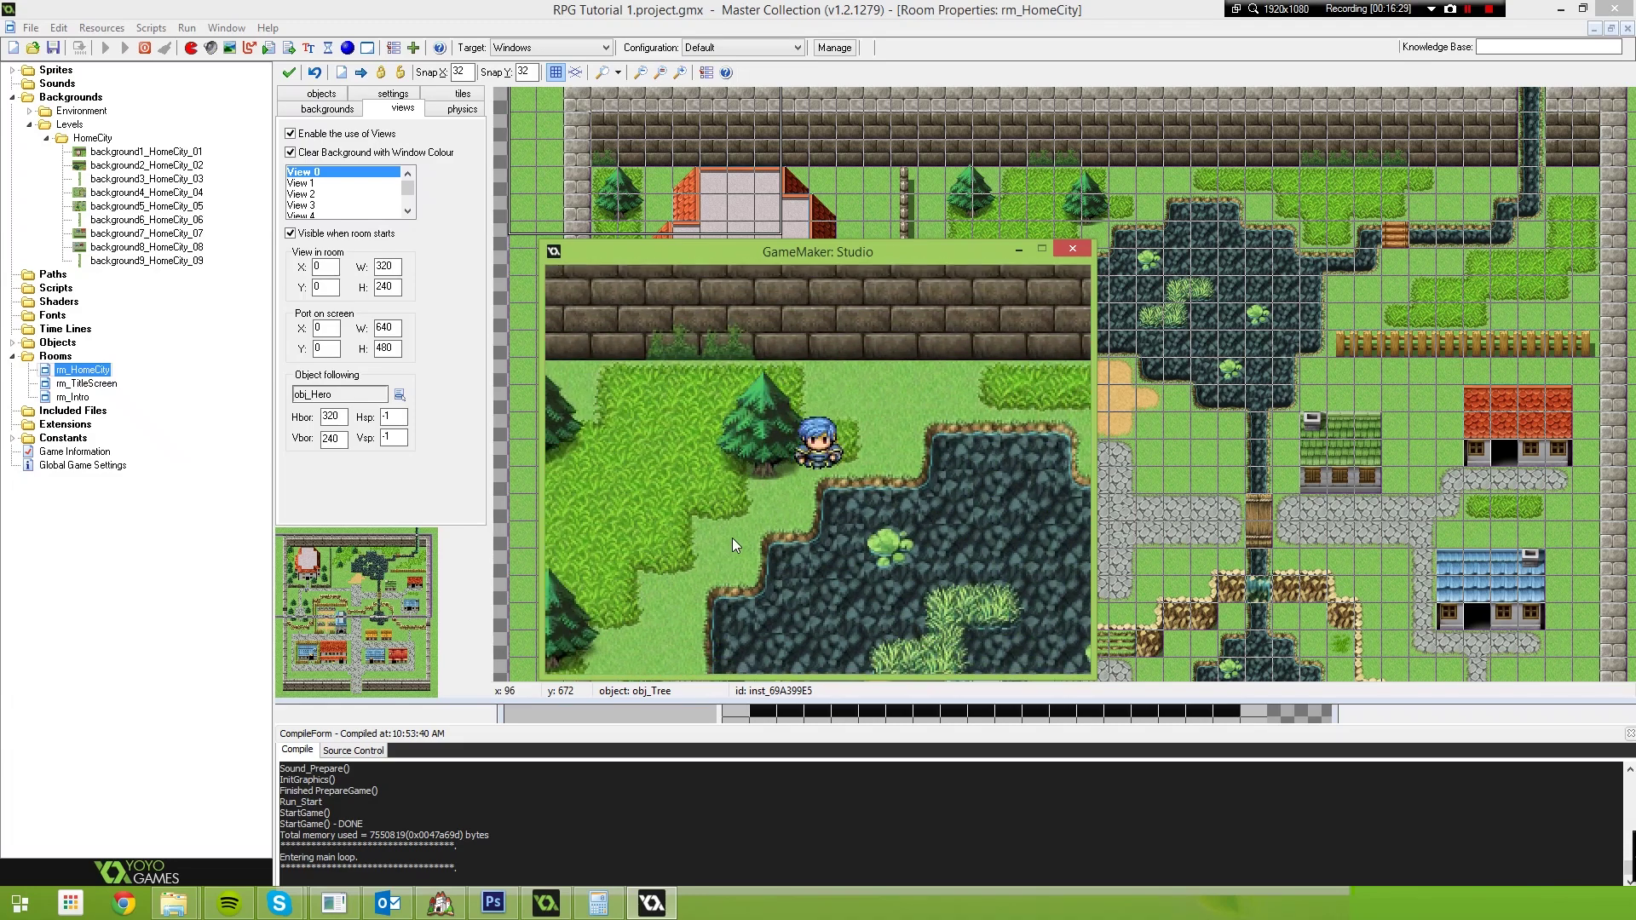
key(Up)
key(alt+Tab)
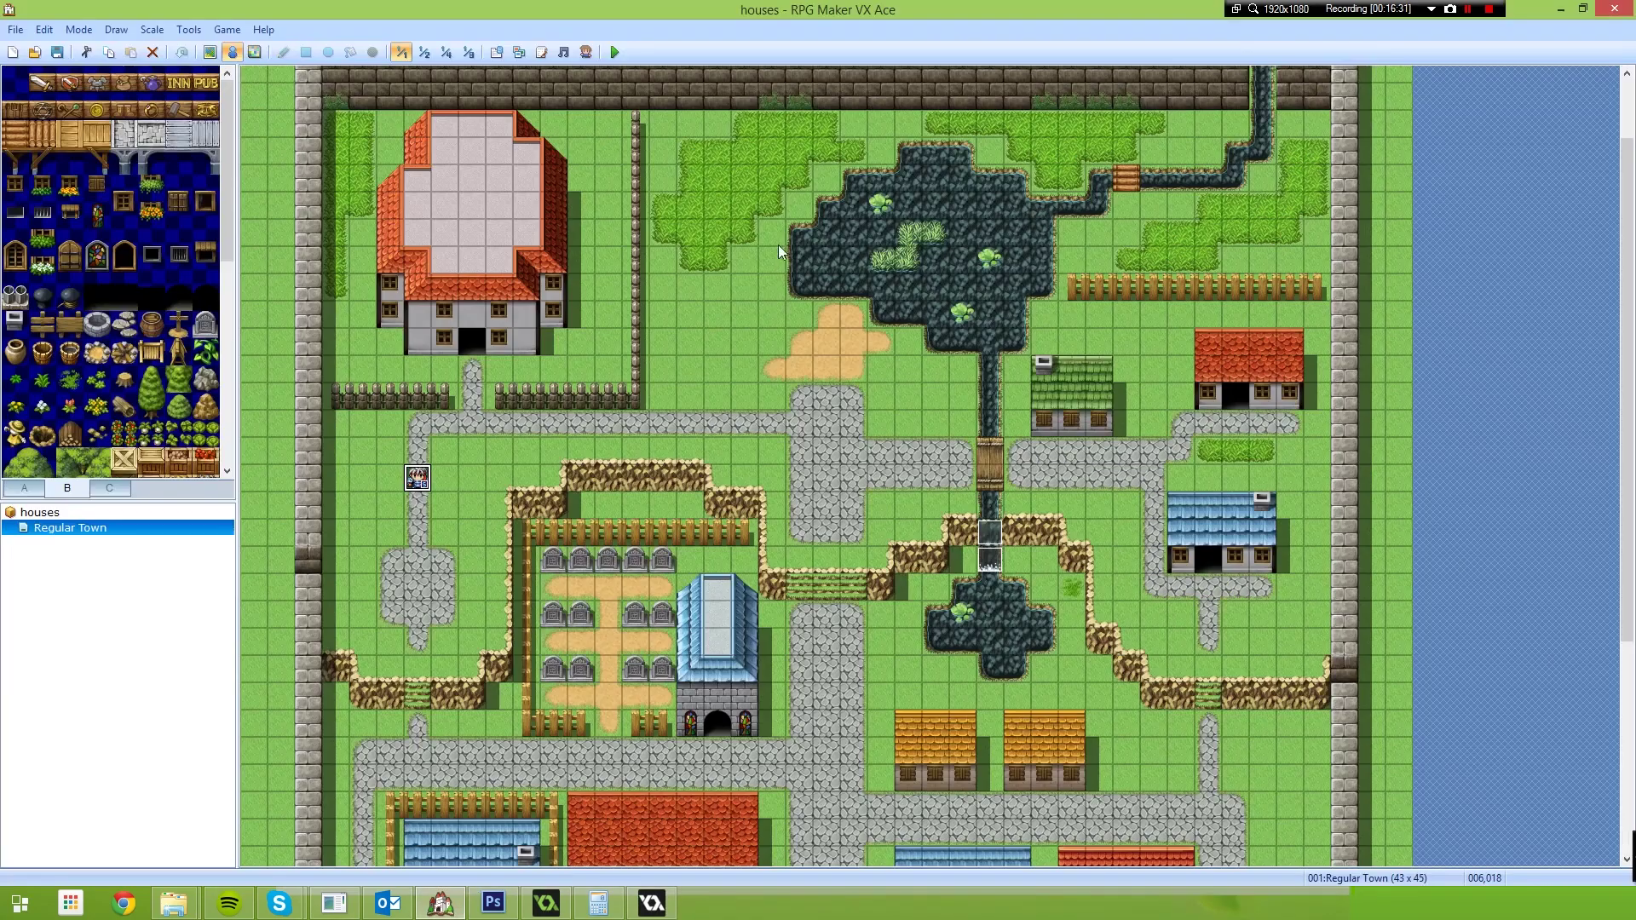
key(F11)
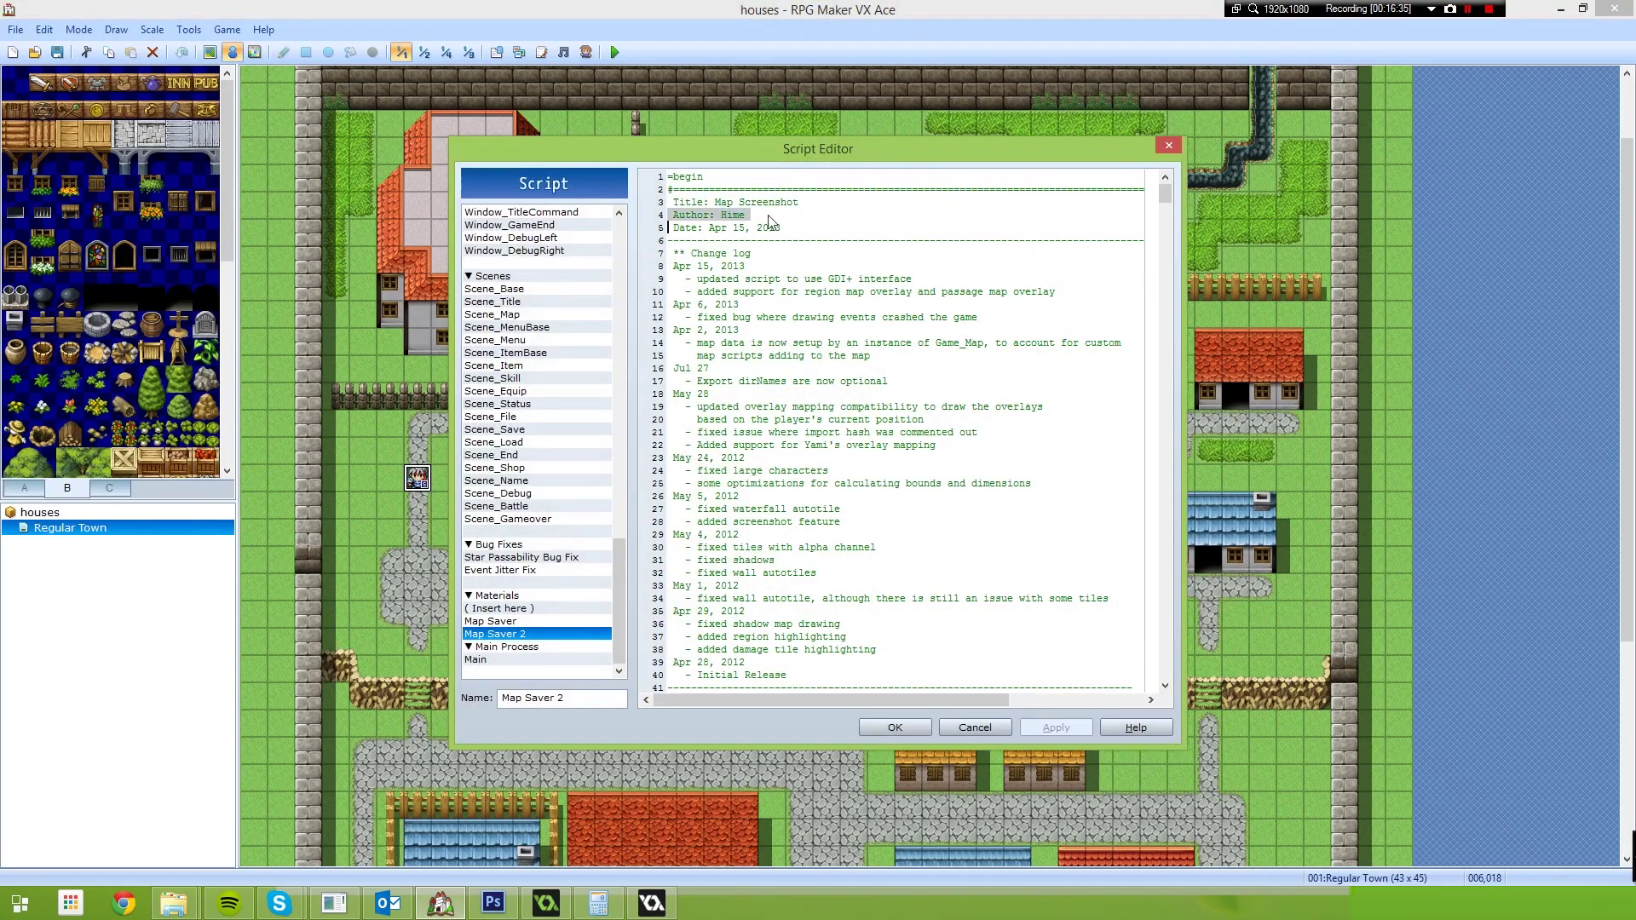
scroll(899, 426, down, 2)
scroll(899, 426, up, 2)
click(1168, 146)
Return to the game and walk the hero down-left toward the houses, then up past the trees.
click(650, 900)
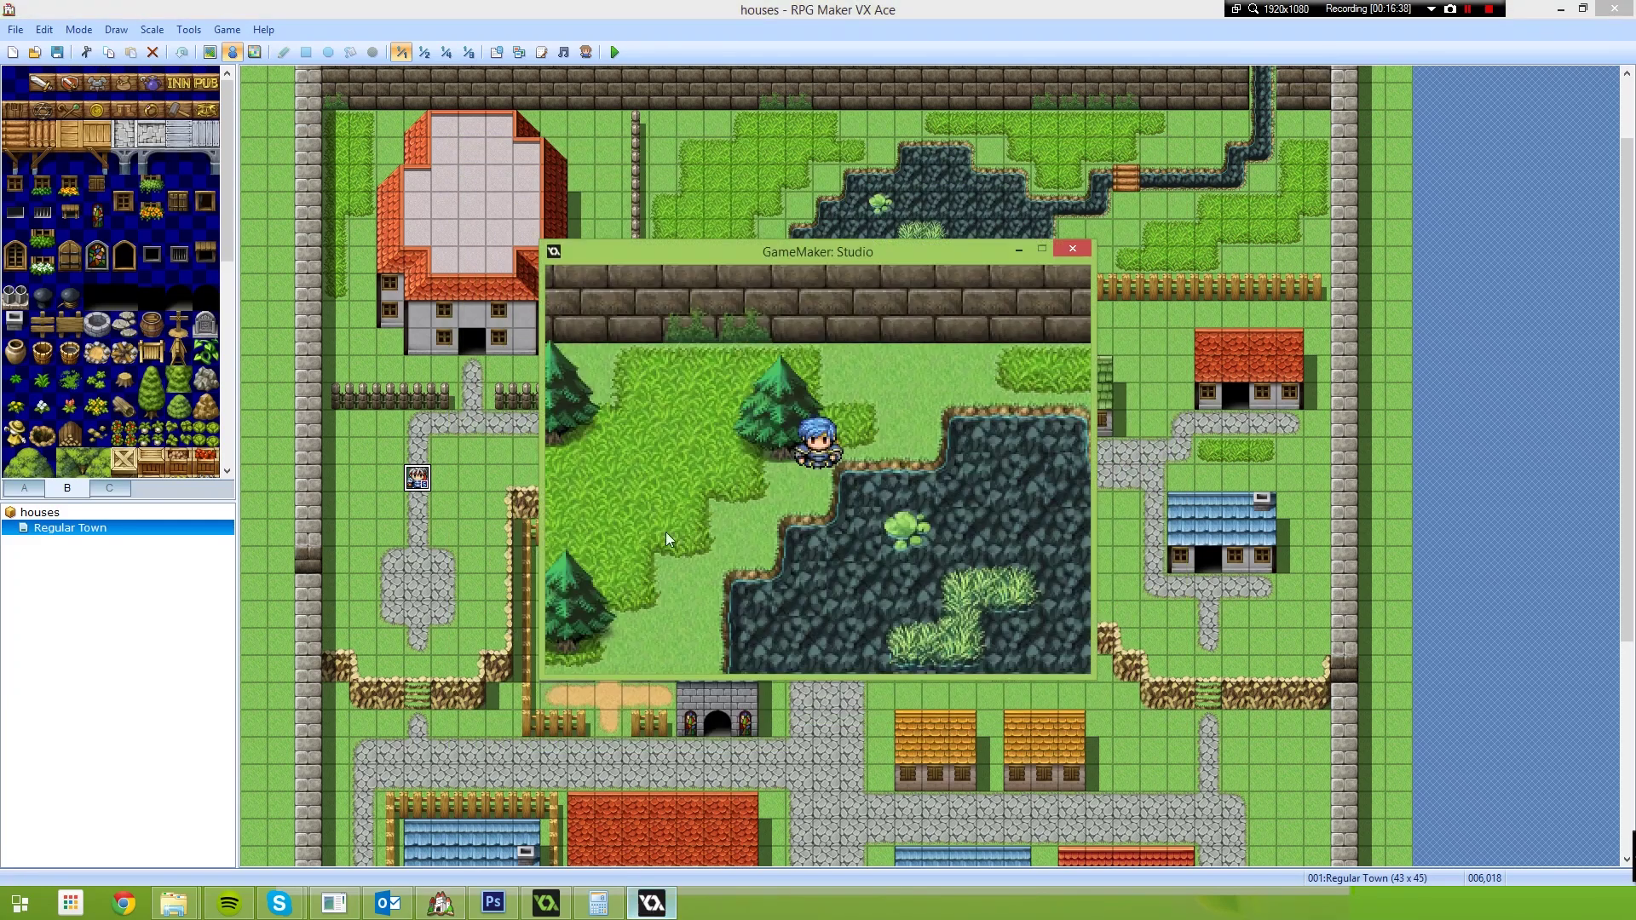
key(Down)
key(Left)
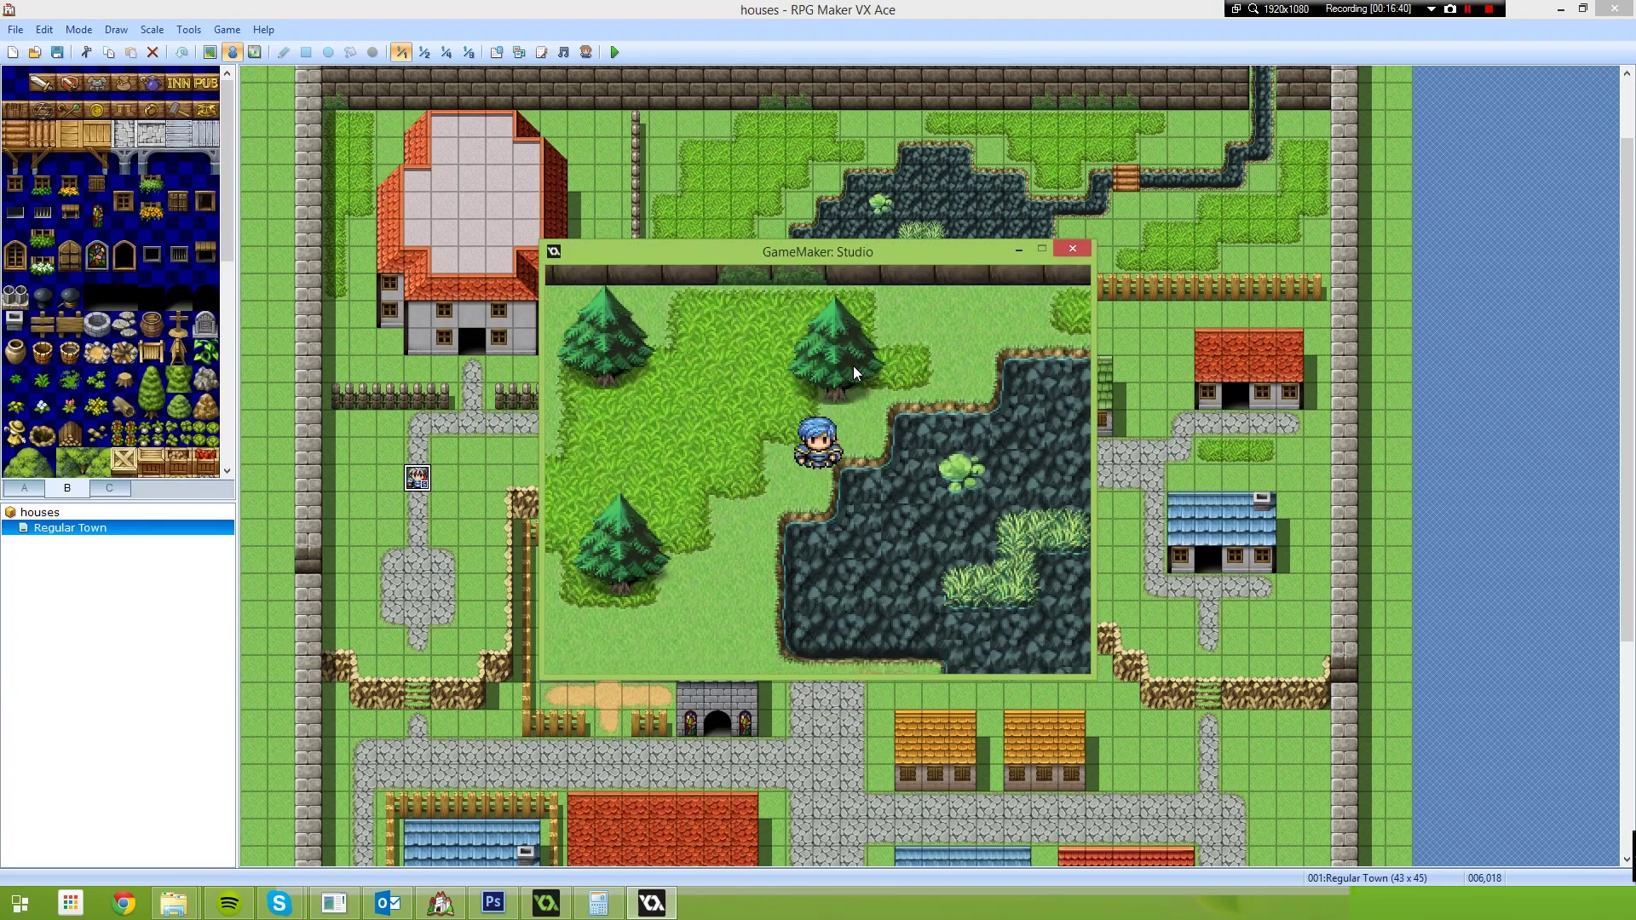
key(Left)
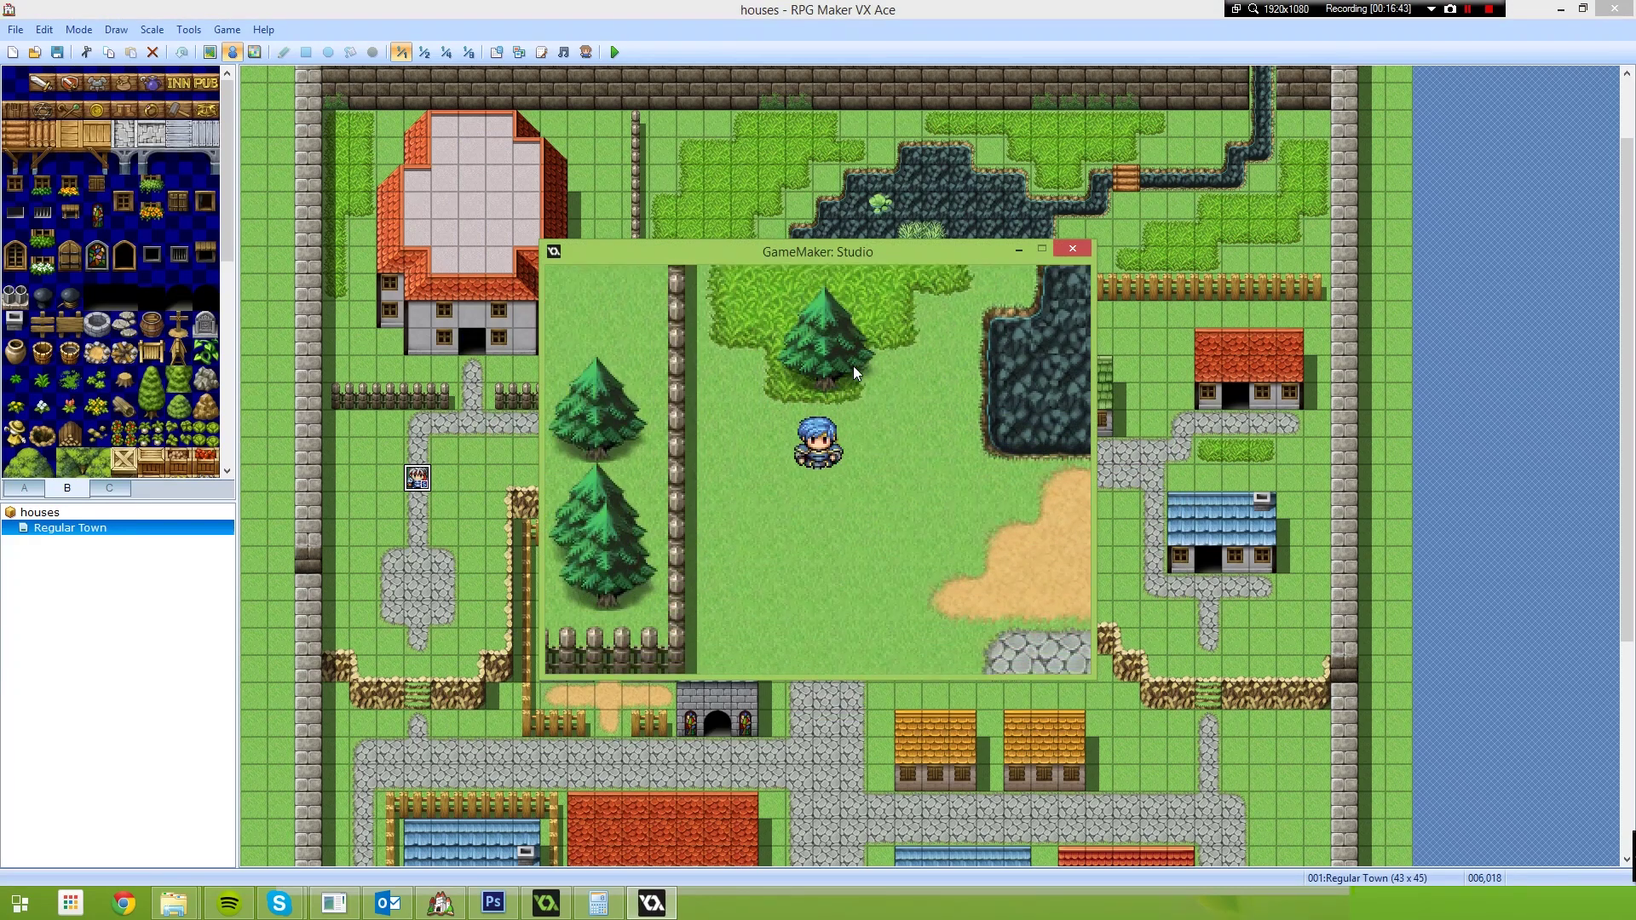
key(Down)
key(Down)
key(Left)
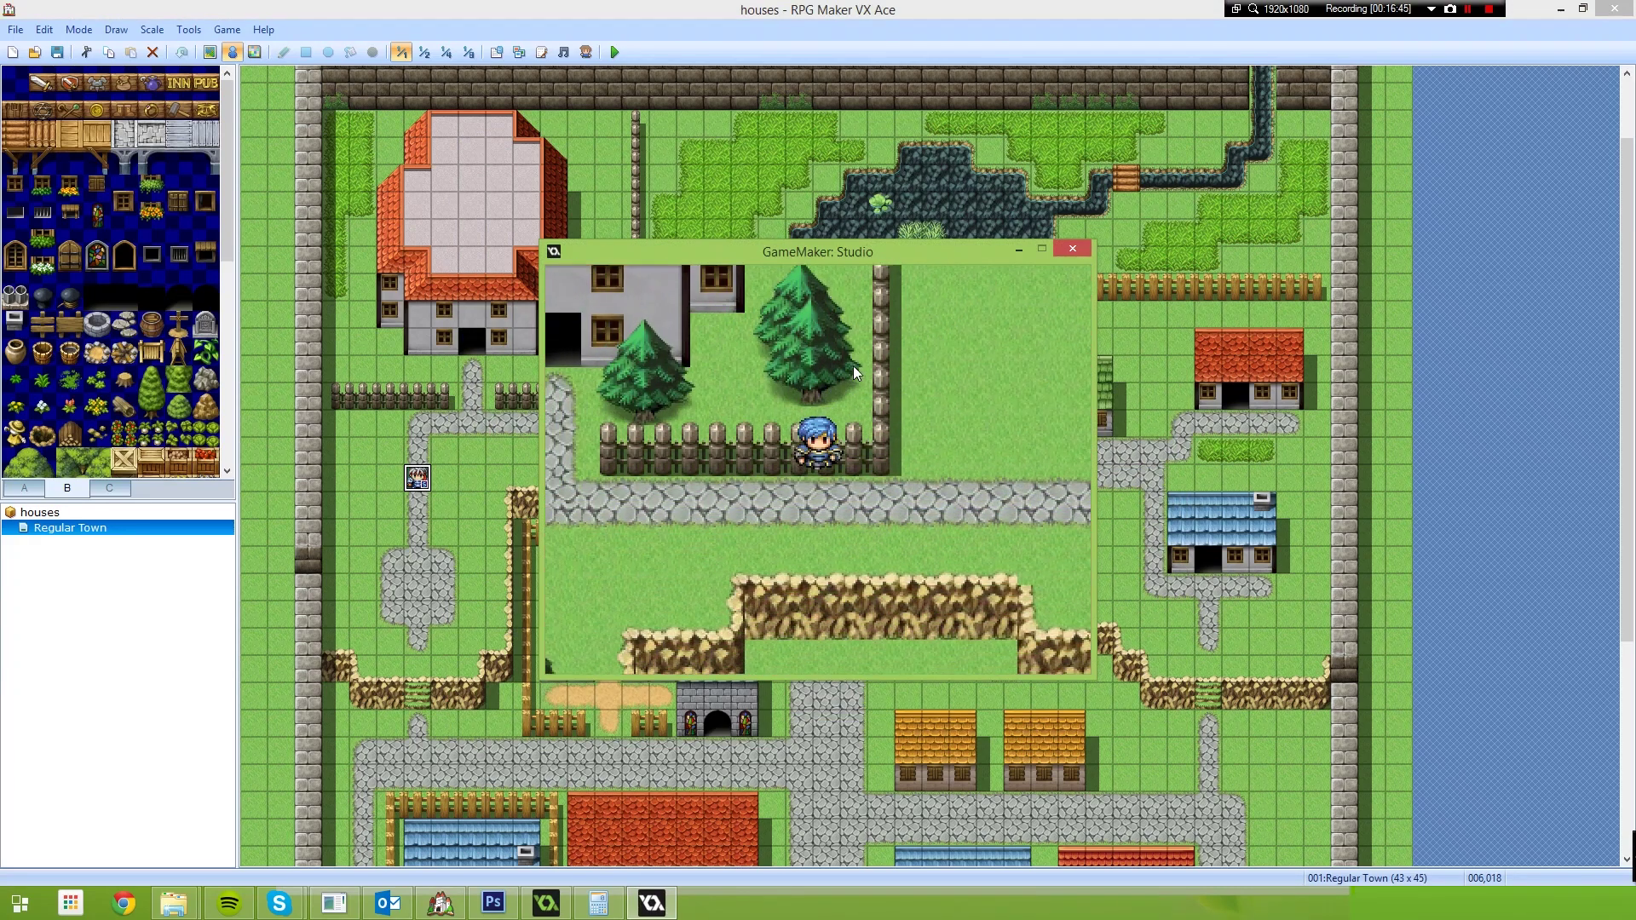
key(Left)
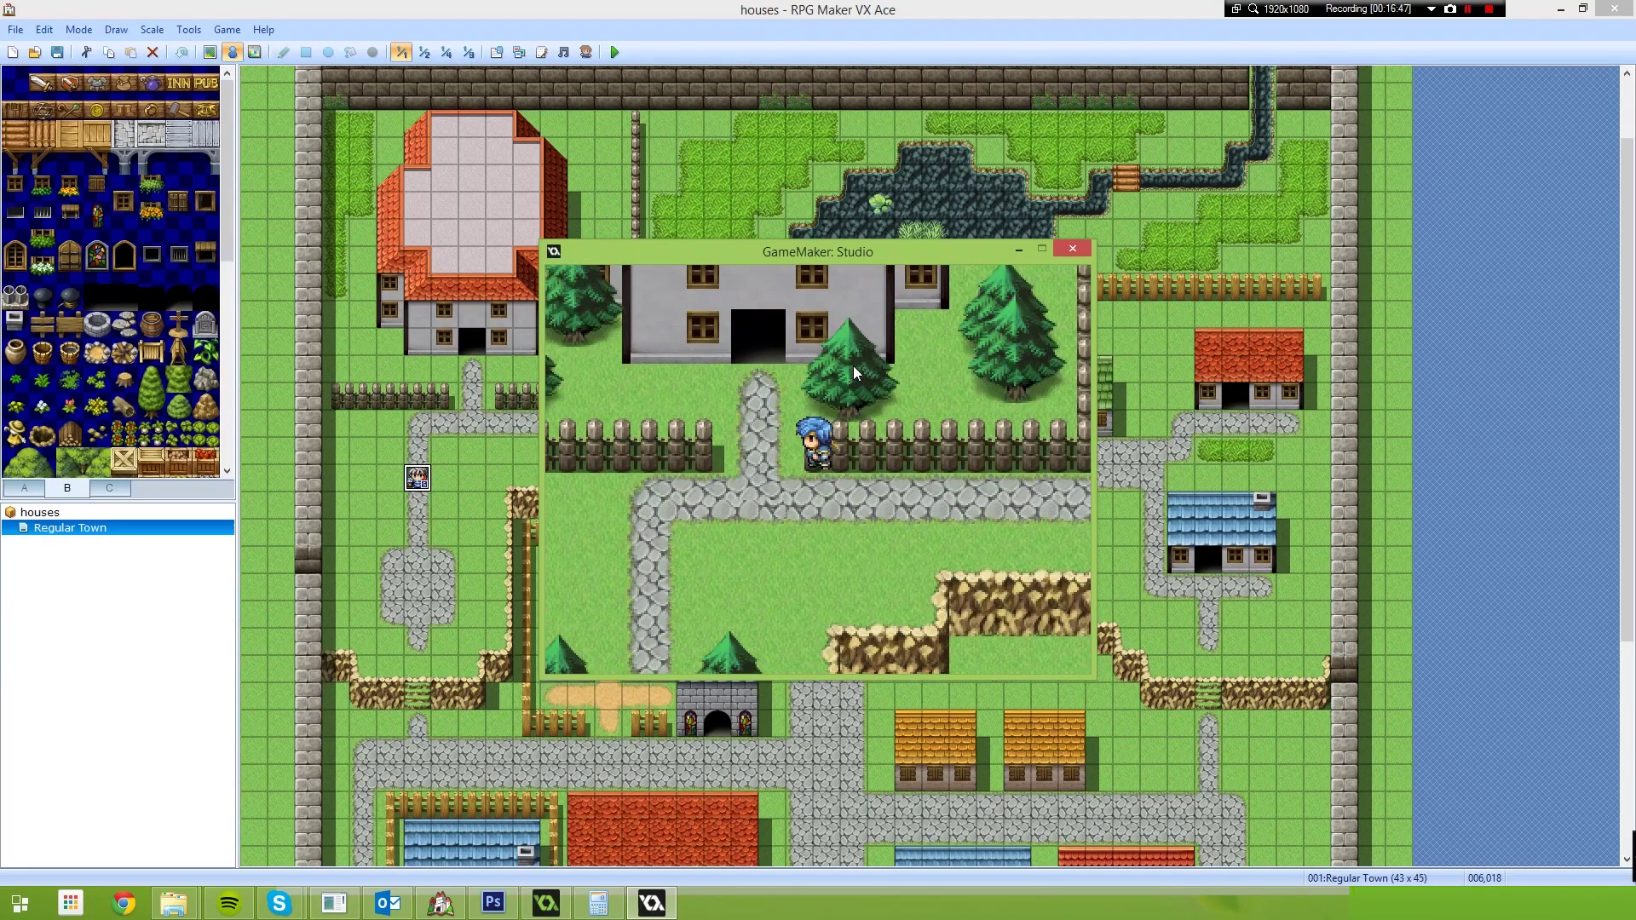
key(Up)
key(Left)
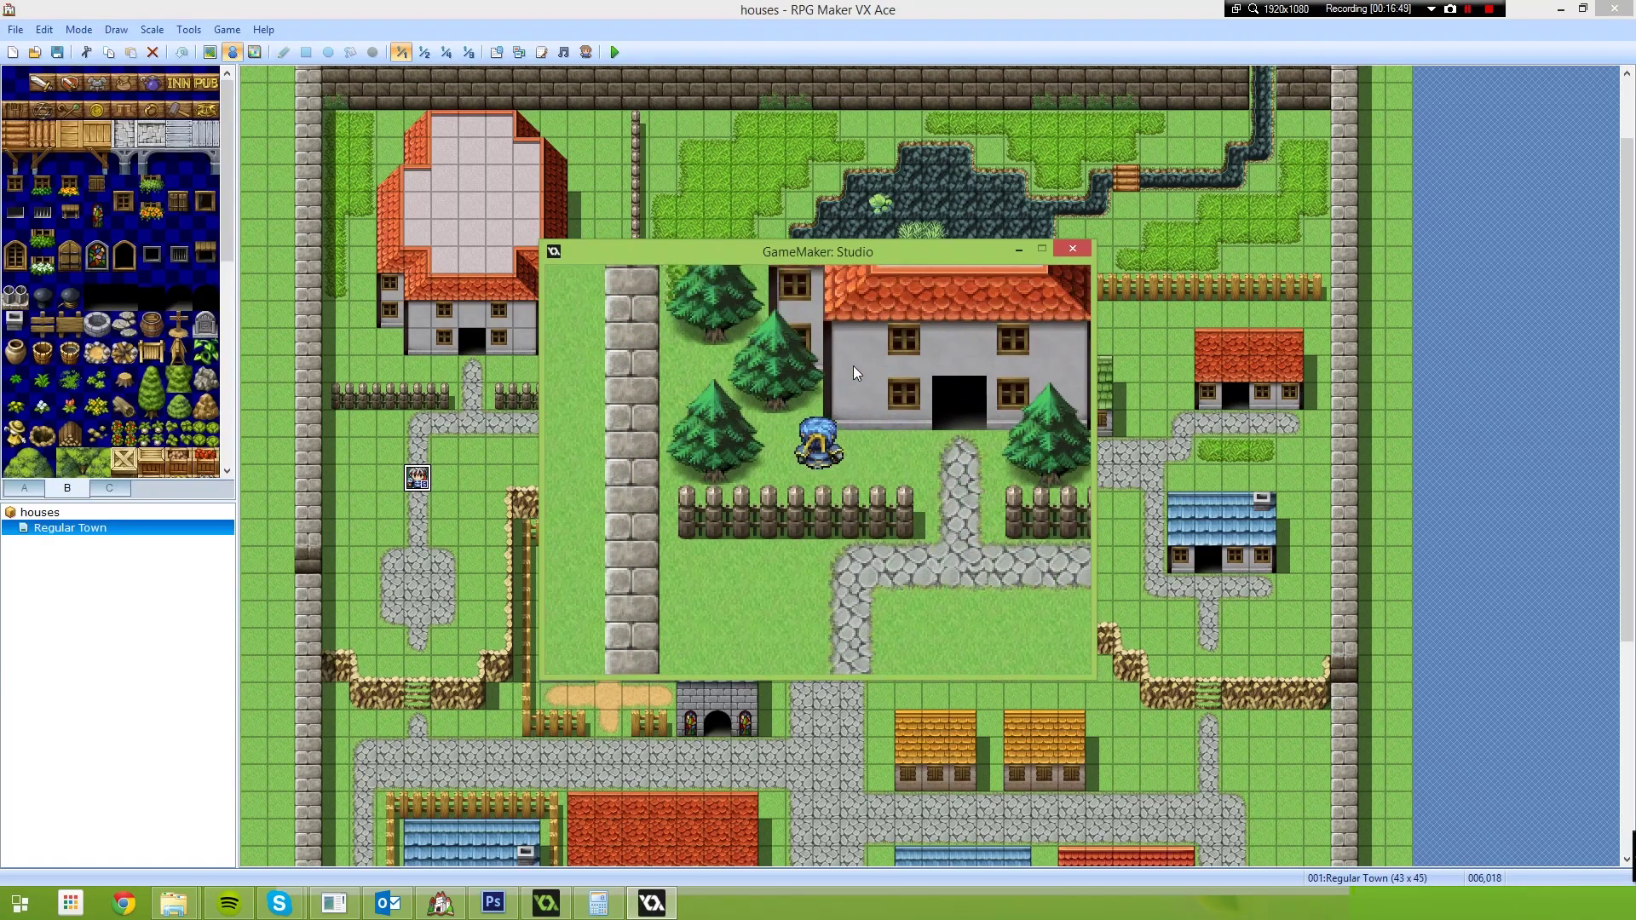
key(Up)
Walk the hero to the path junction, along the fence toward the red-roofed house and back down.
key(Right)
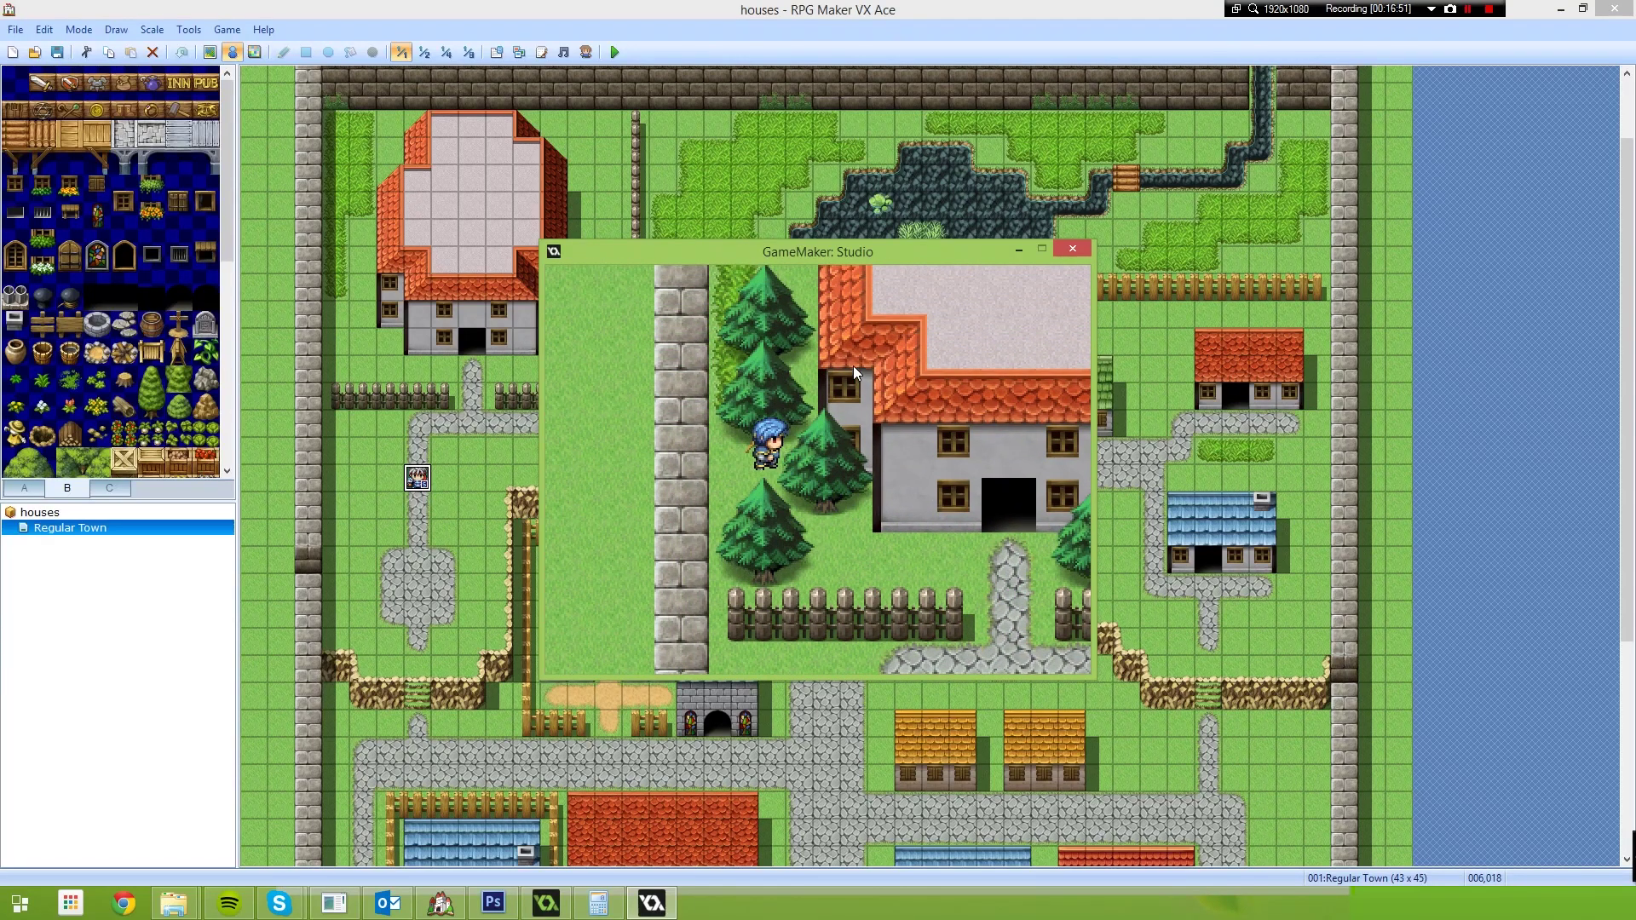
key(Down)
key(Down)
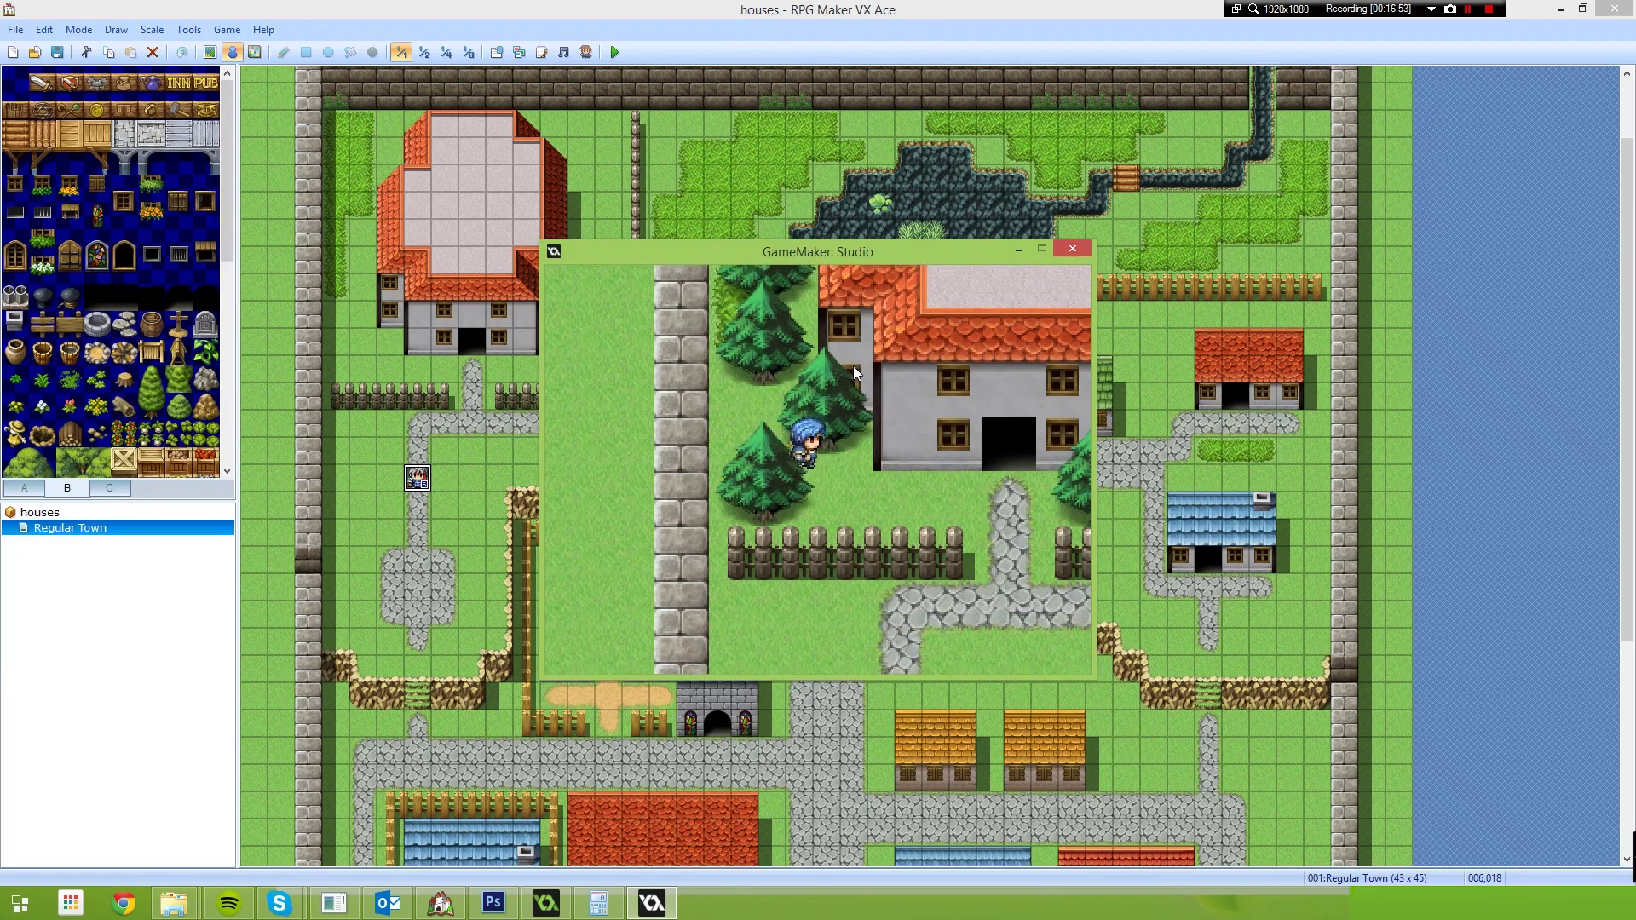
key(Right)
key(Right)
key(Down)
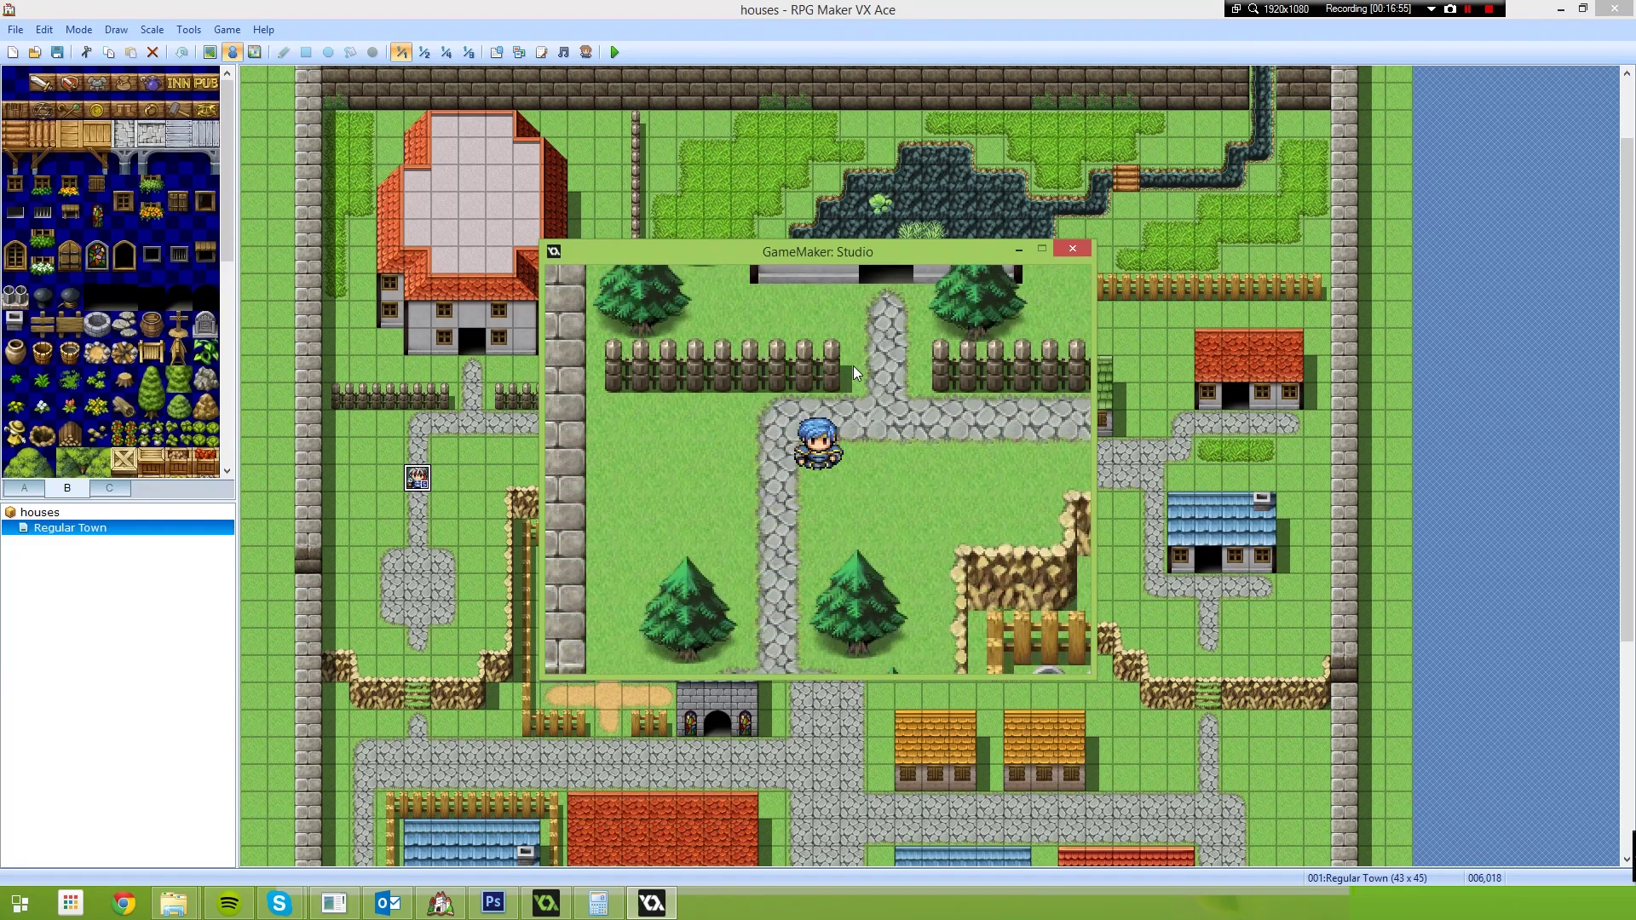
key(Up)
key(Up)
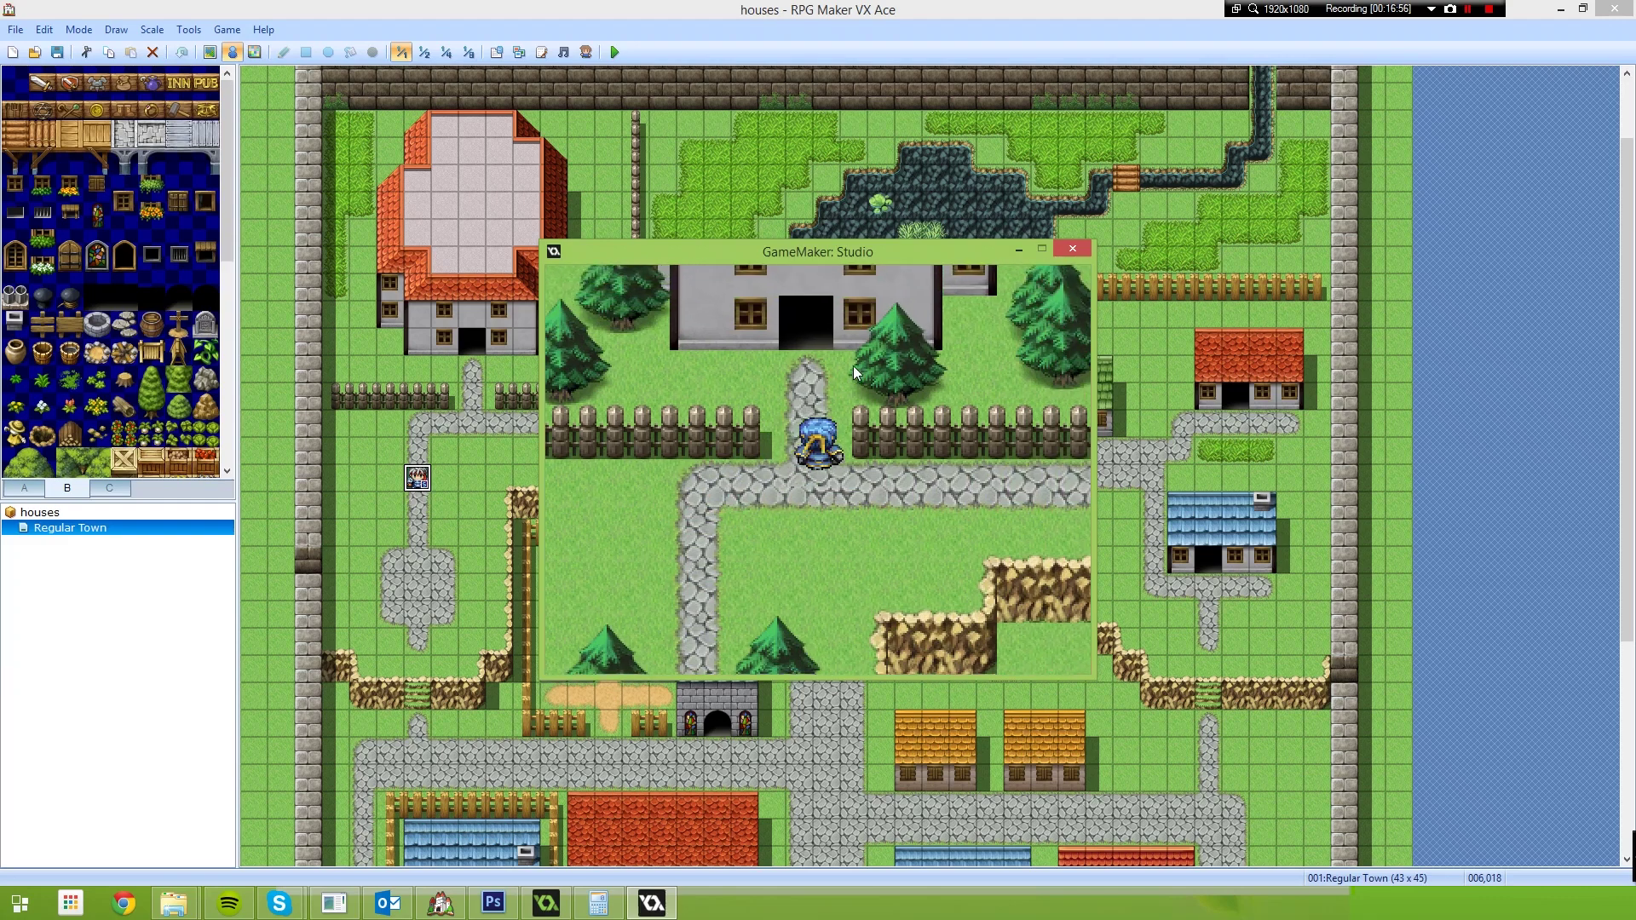
key(Right)
key(Down)
key(Up)
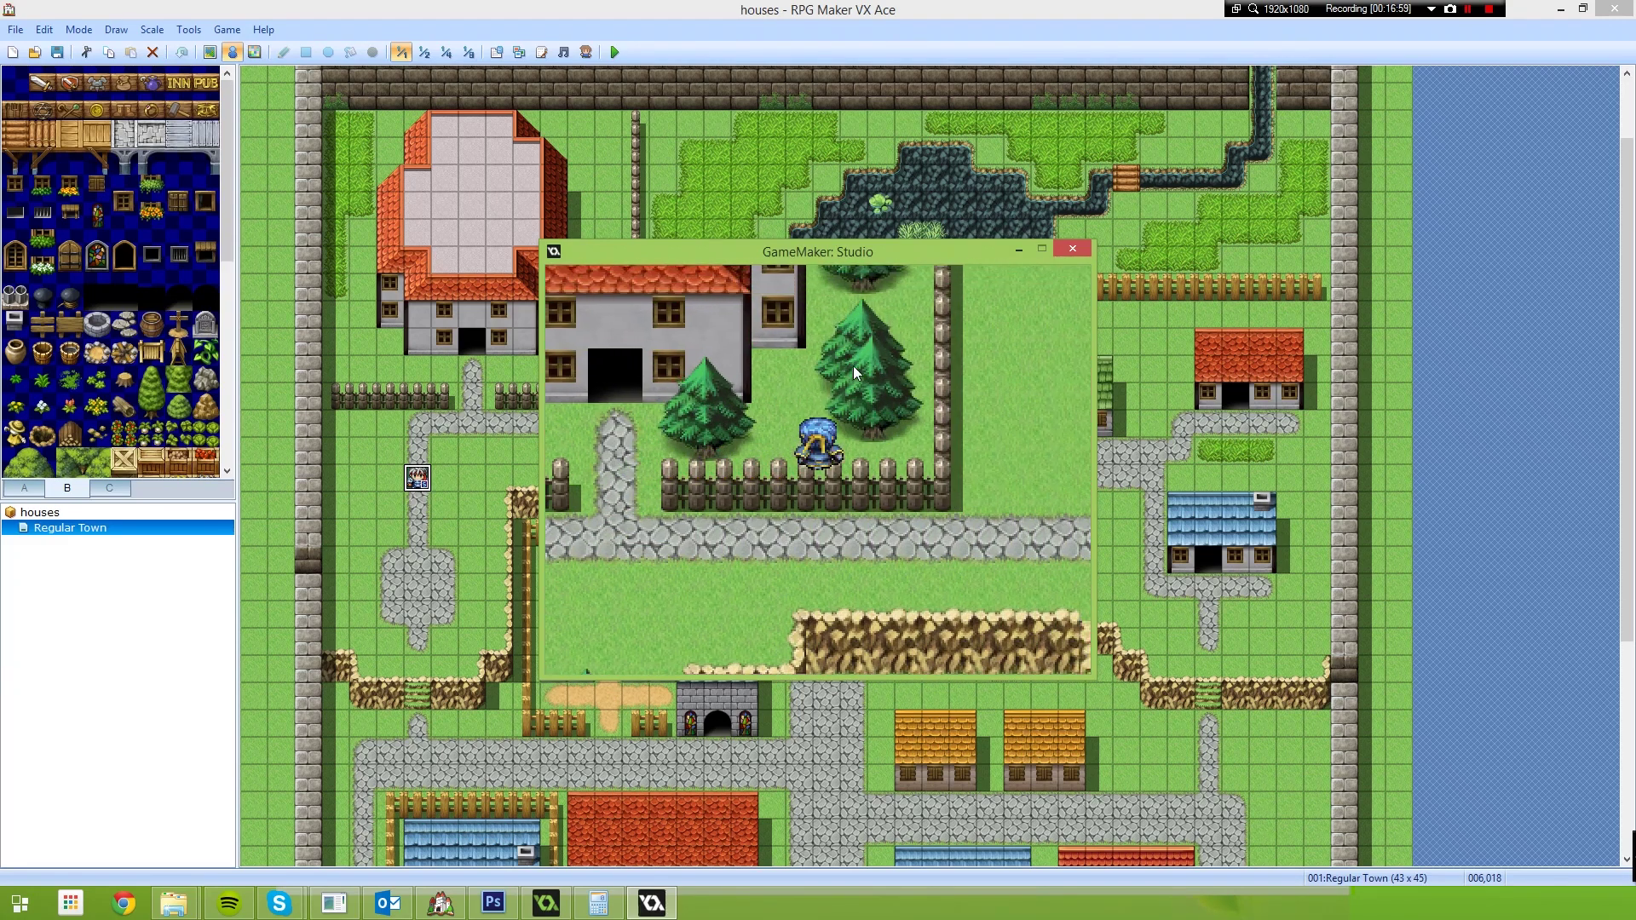
key(Left)
key(Left)
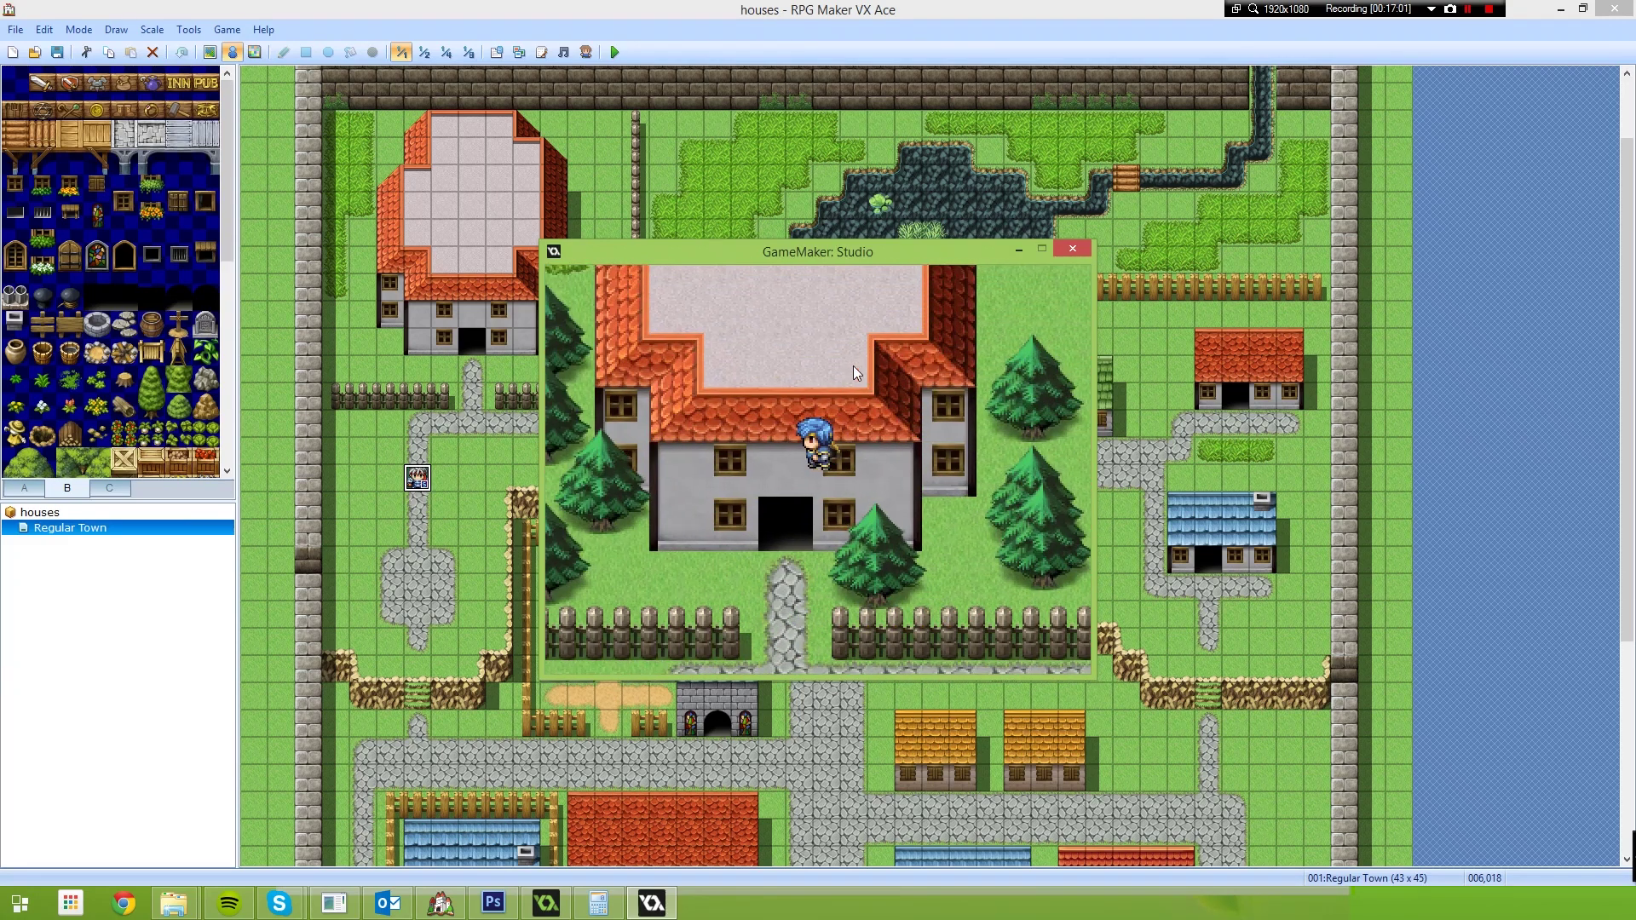
key(Down)
key(Left)
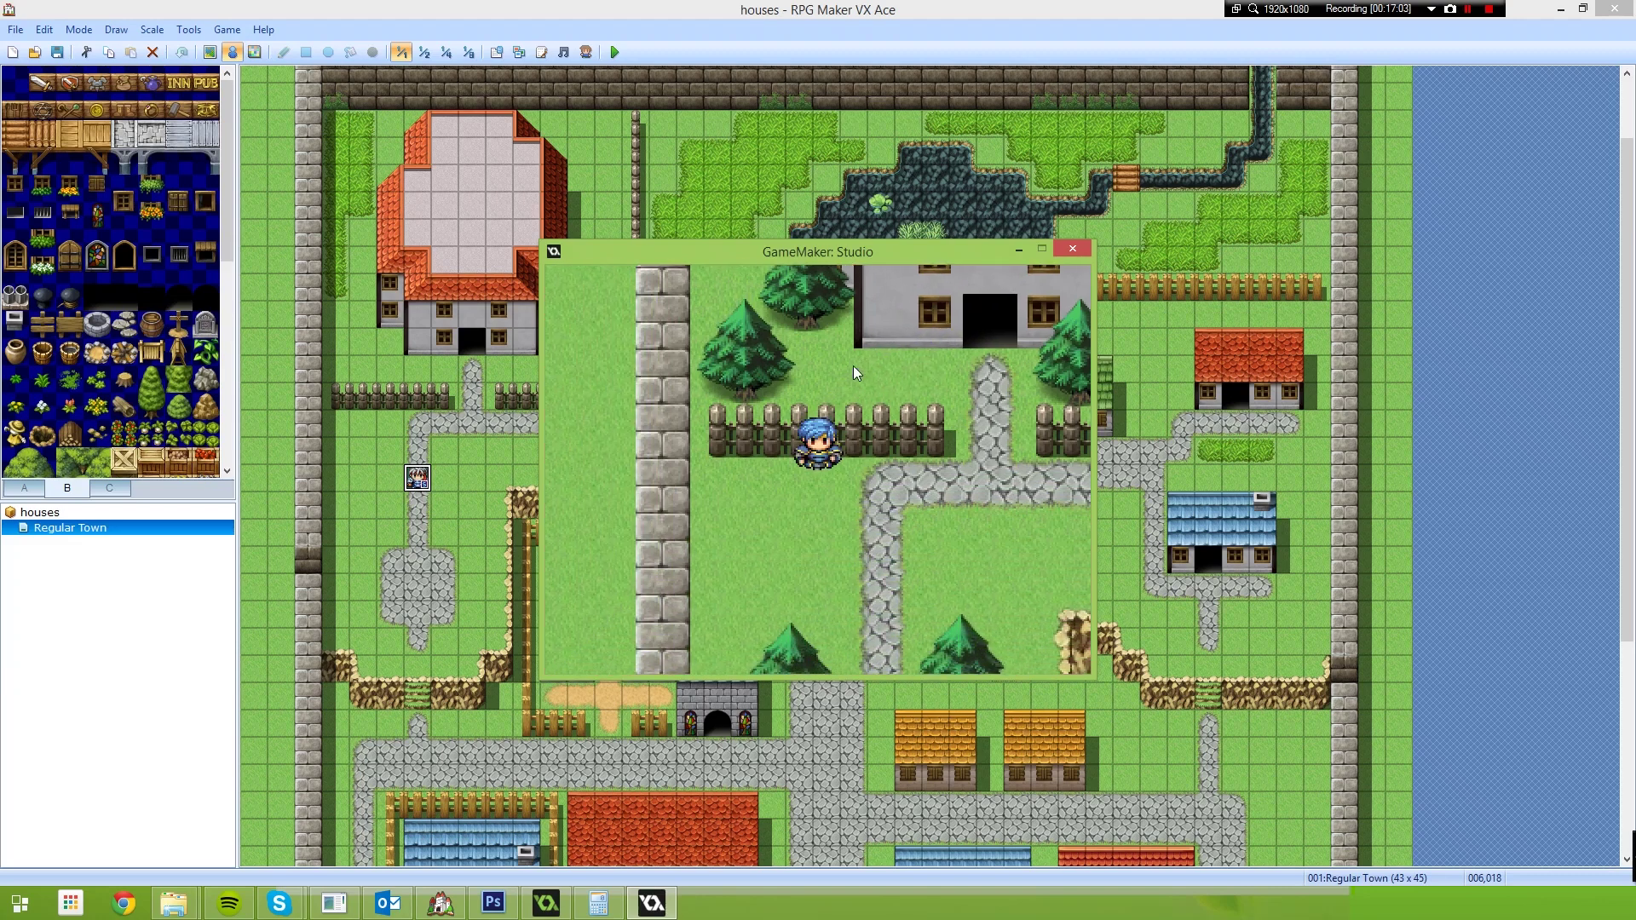
key(Down)
Walk the hero across the cobblestone clearing, up to the crossroads and through the fence gap.
key(Right)
key(Down)
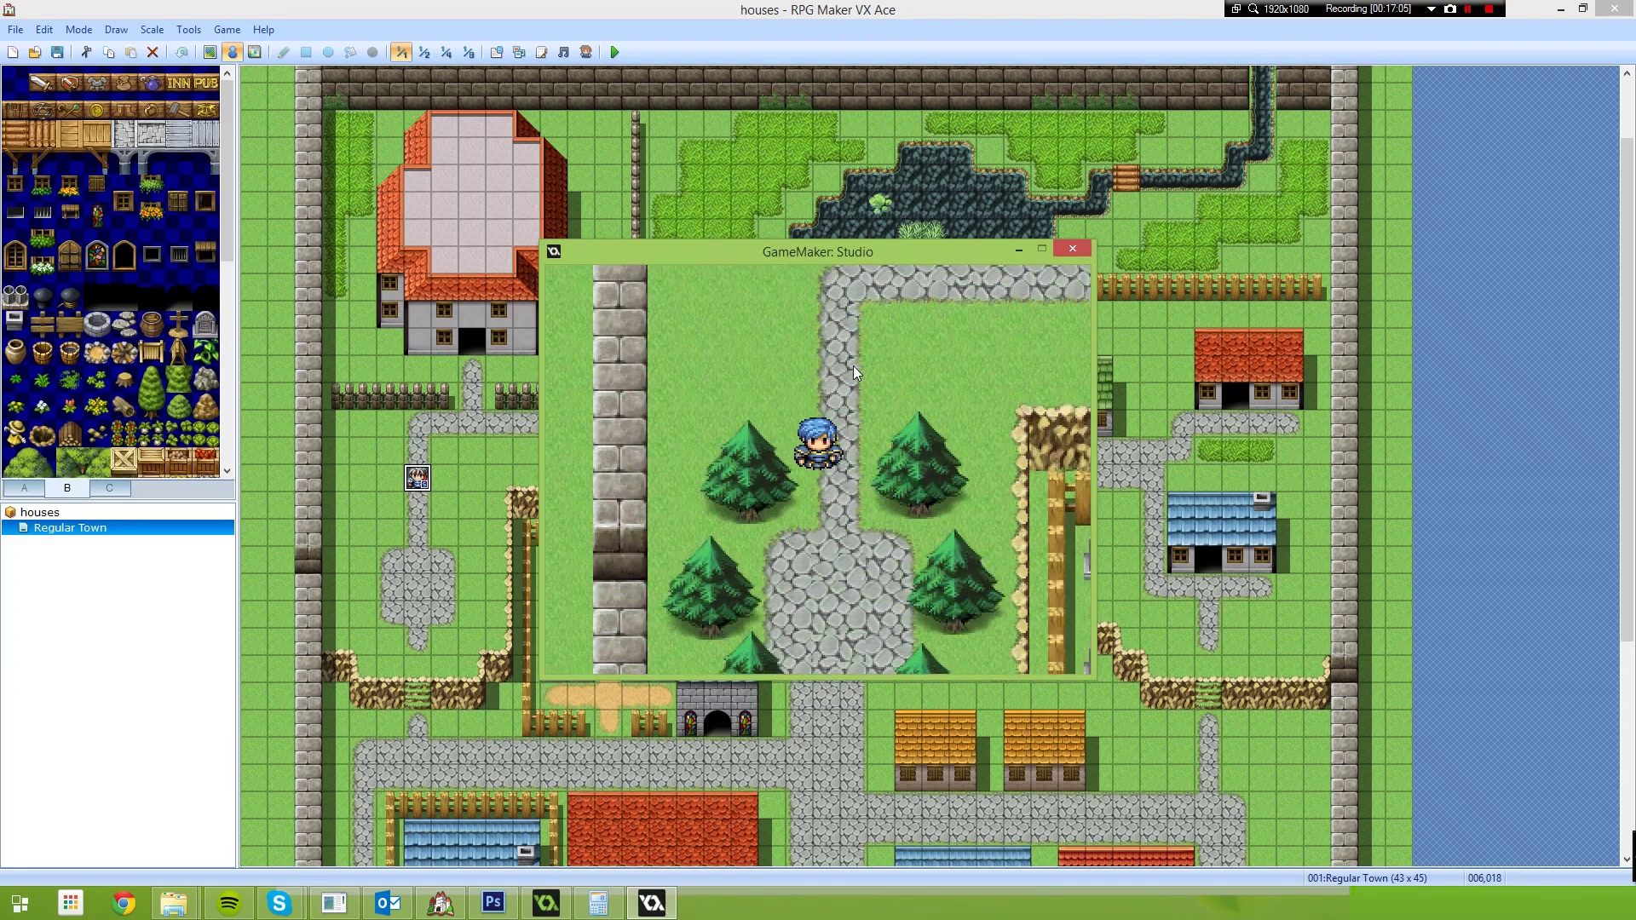
key(Up)
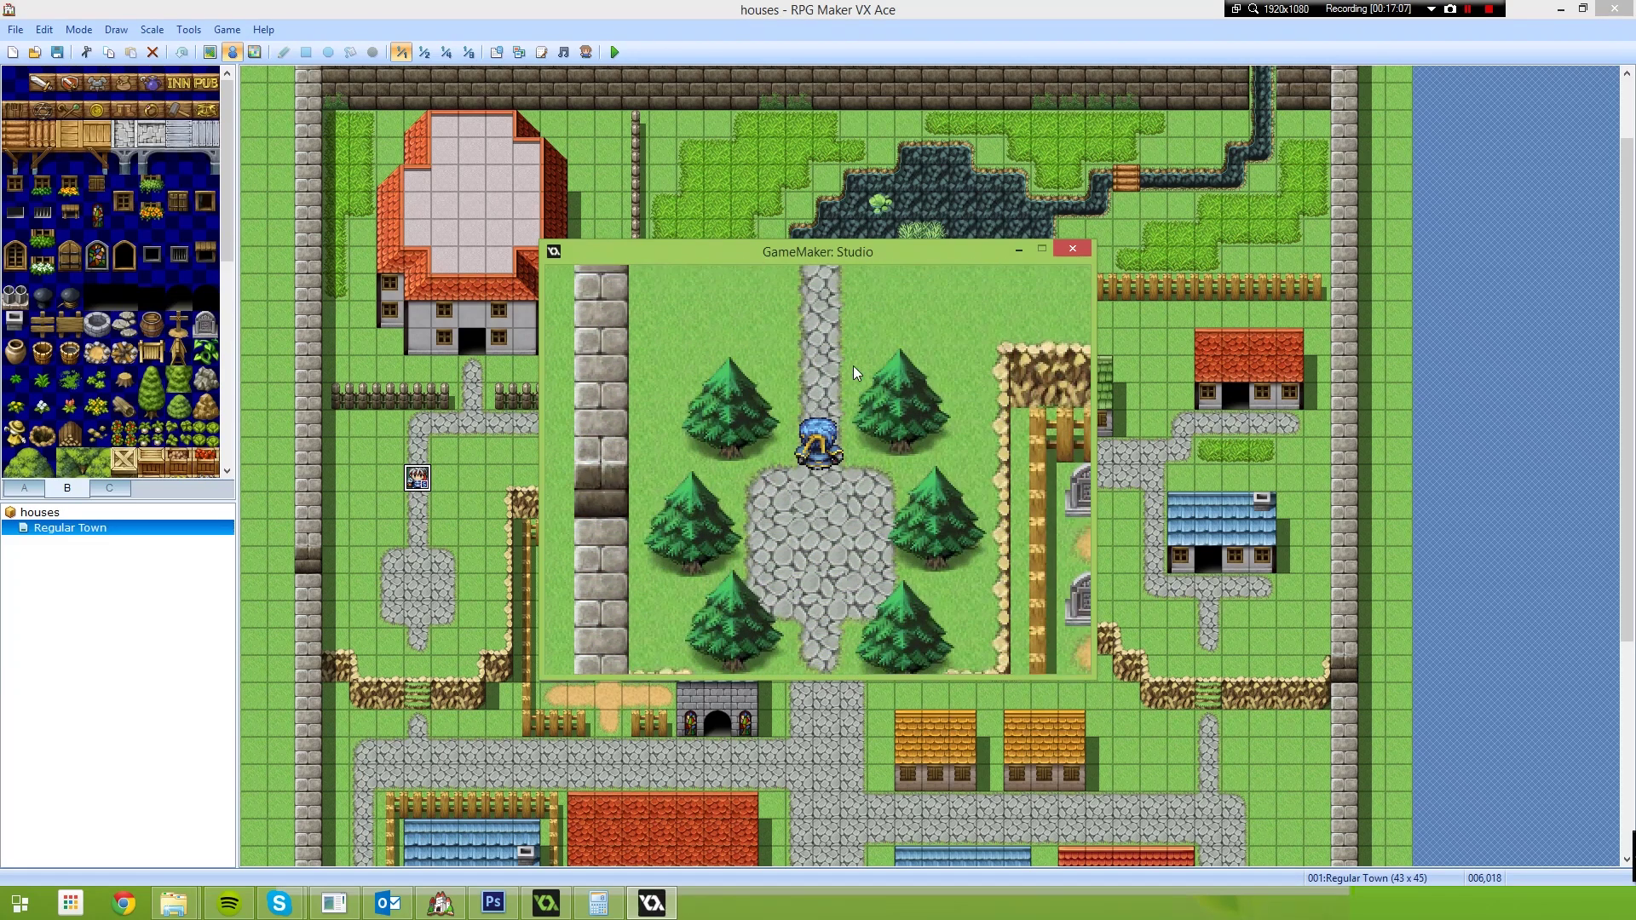
key(Up)
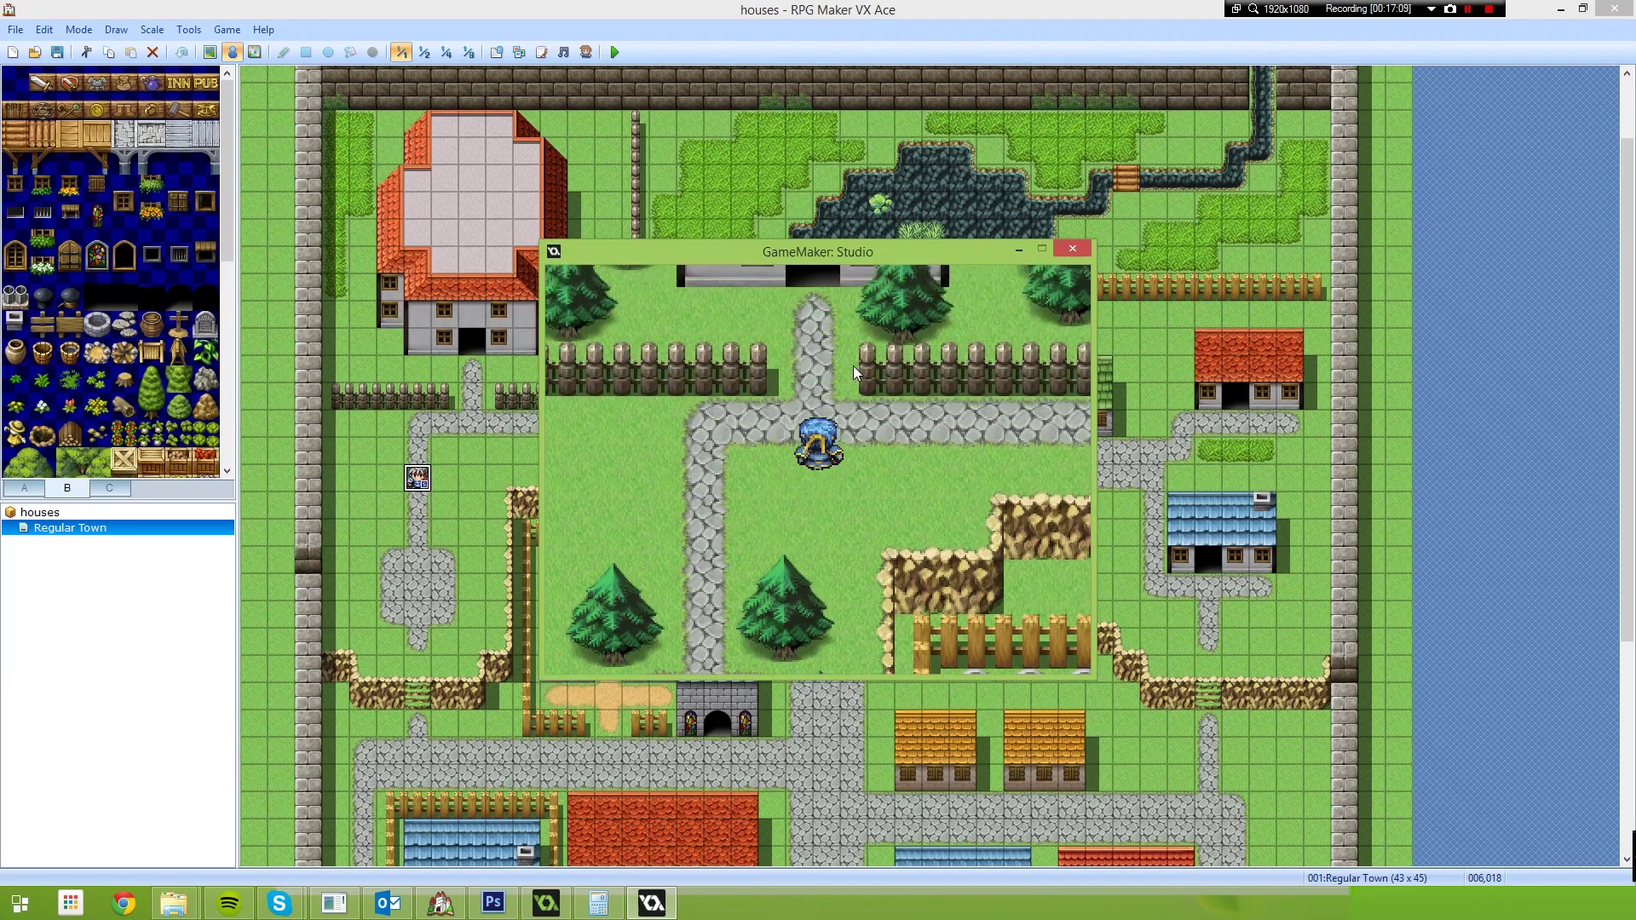
key(Left)
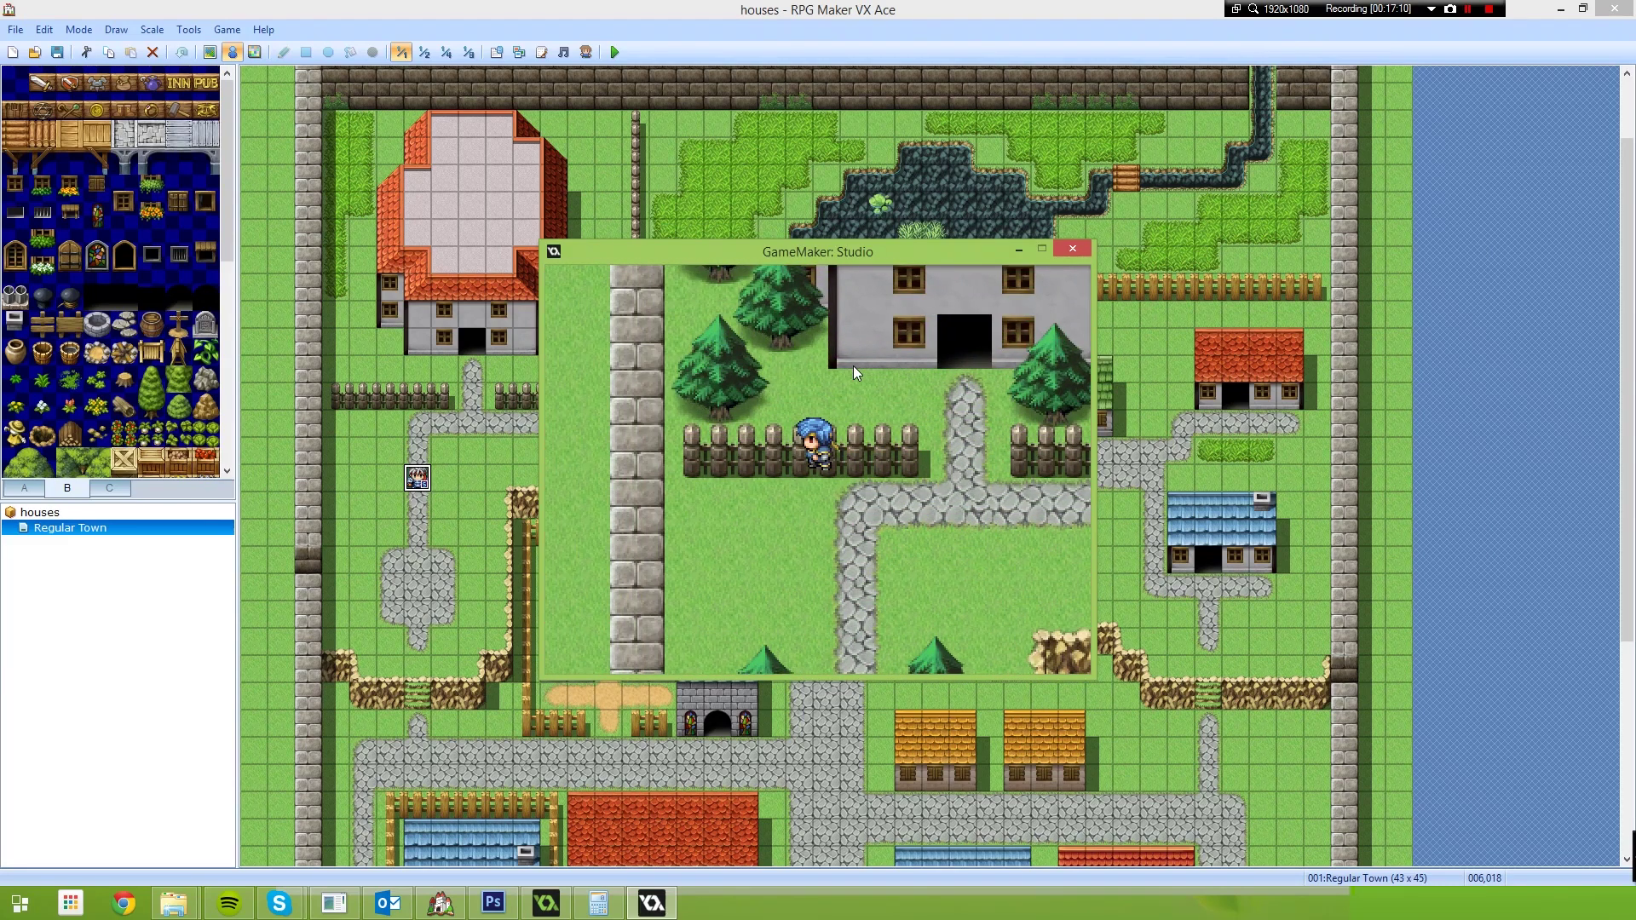
key(Down)
key(Right)
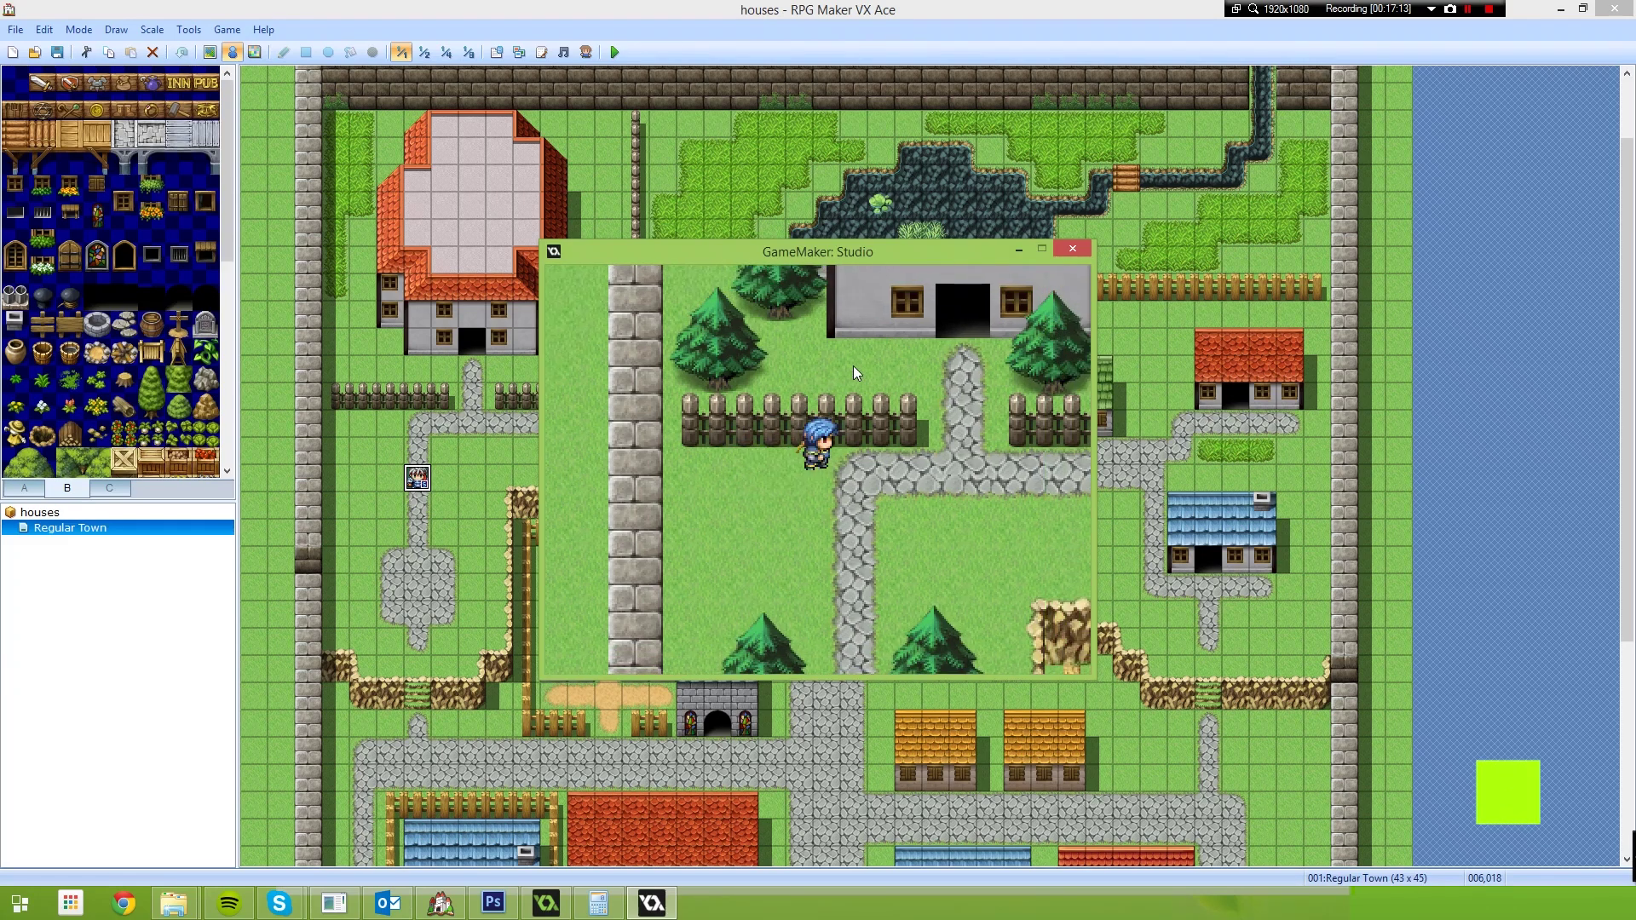
key(Up)
key(Right)
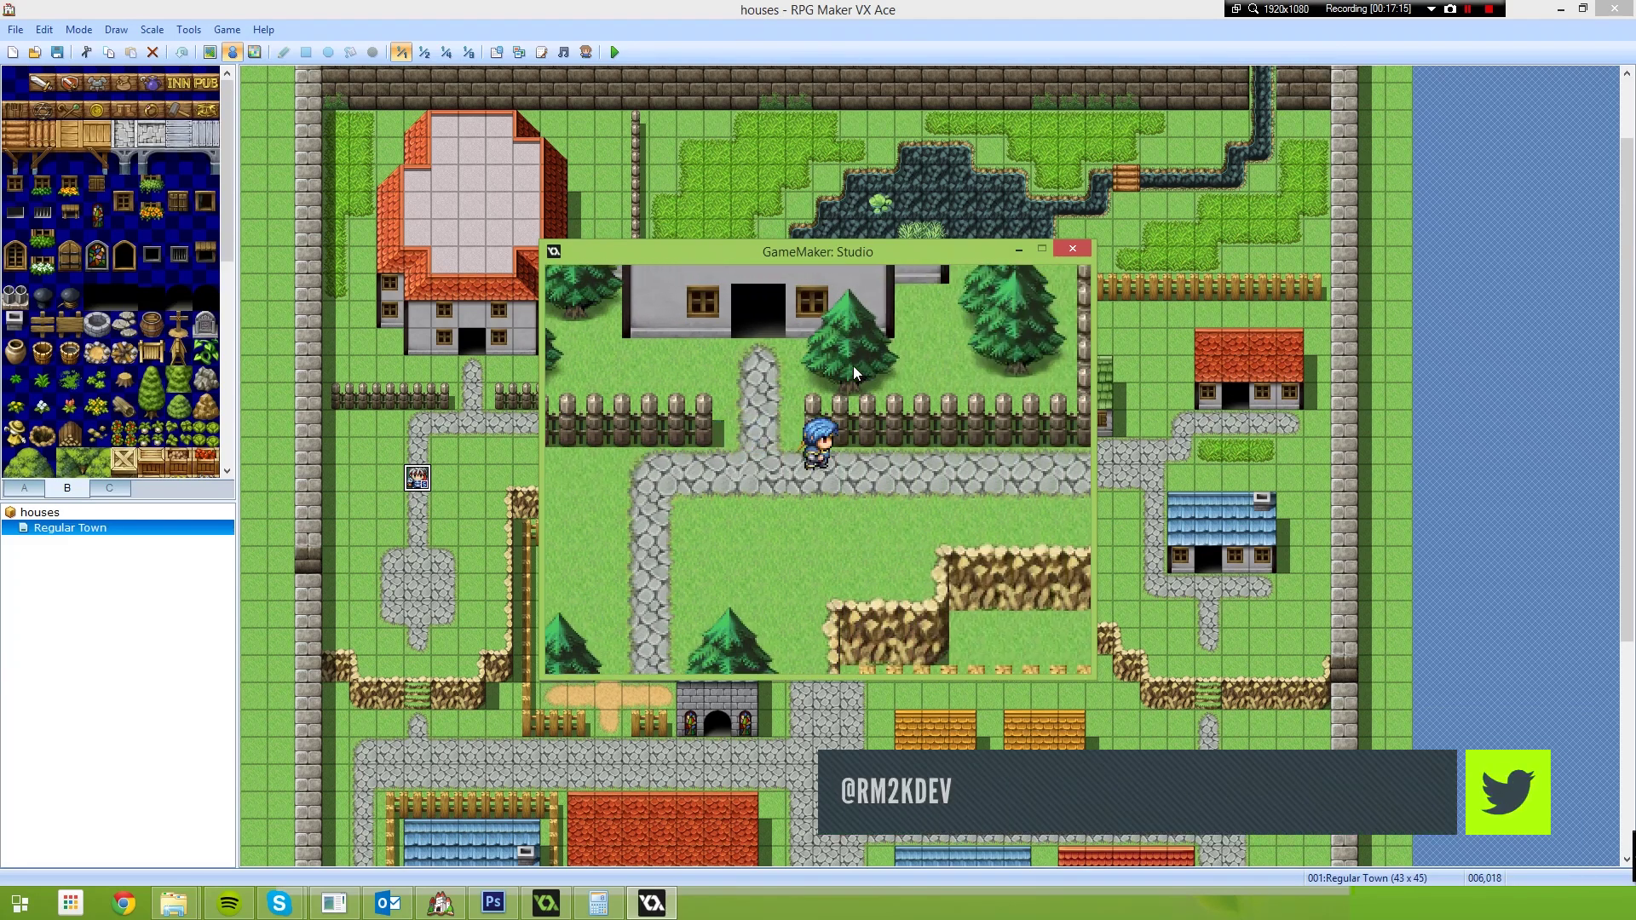
key(Right)
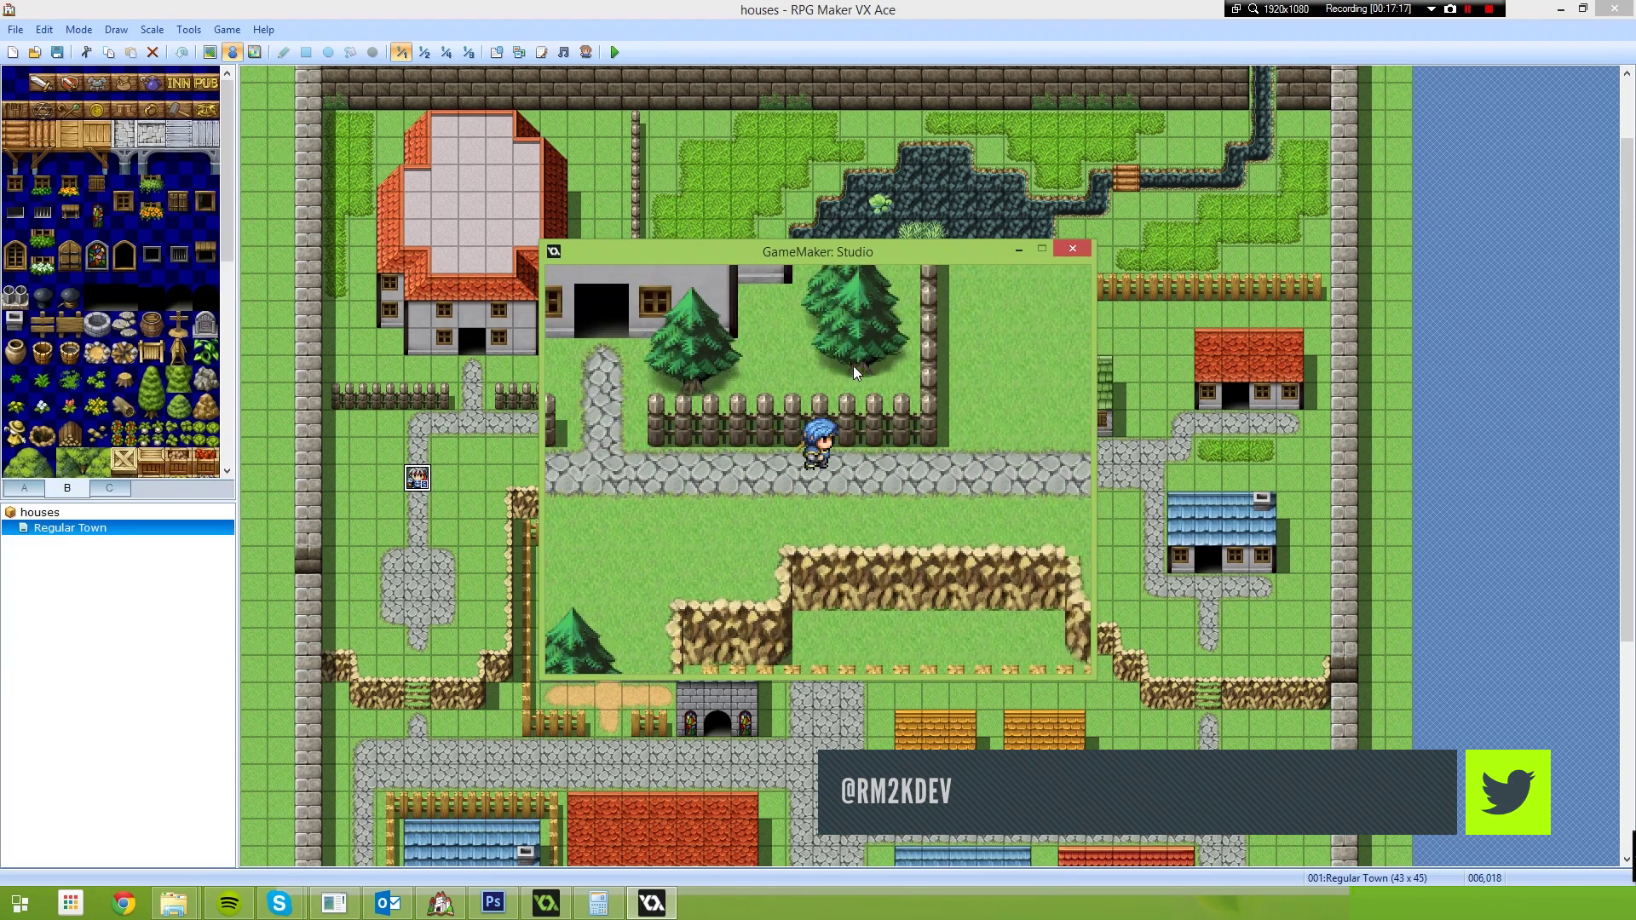